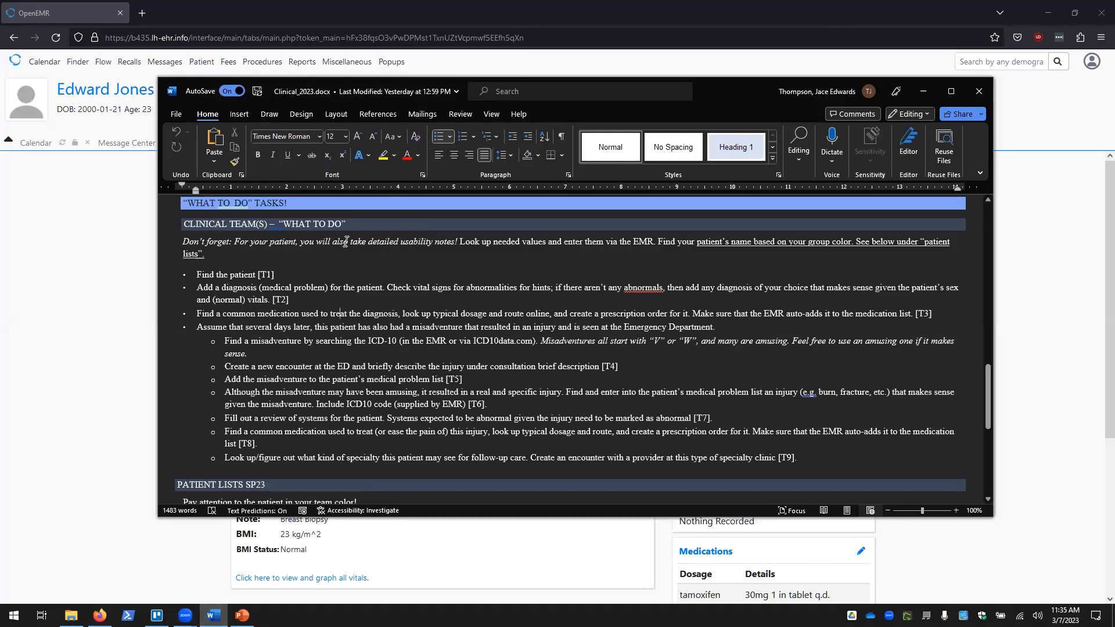
Step: Show the TASK 4 slide in PowerPoint and review the misadventure instructions in the Word task document
click(242, 615)
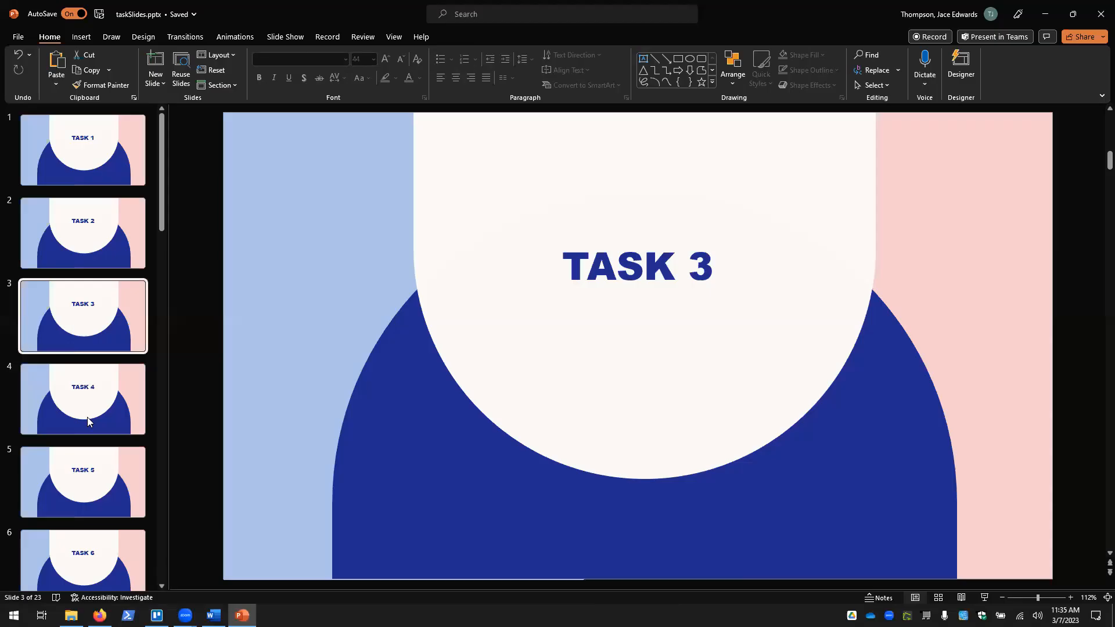
click(87, 418)
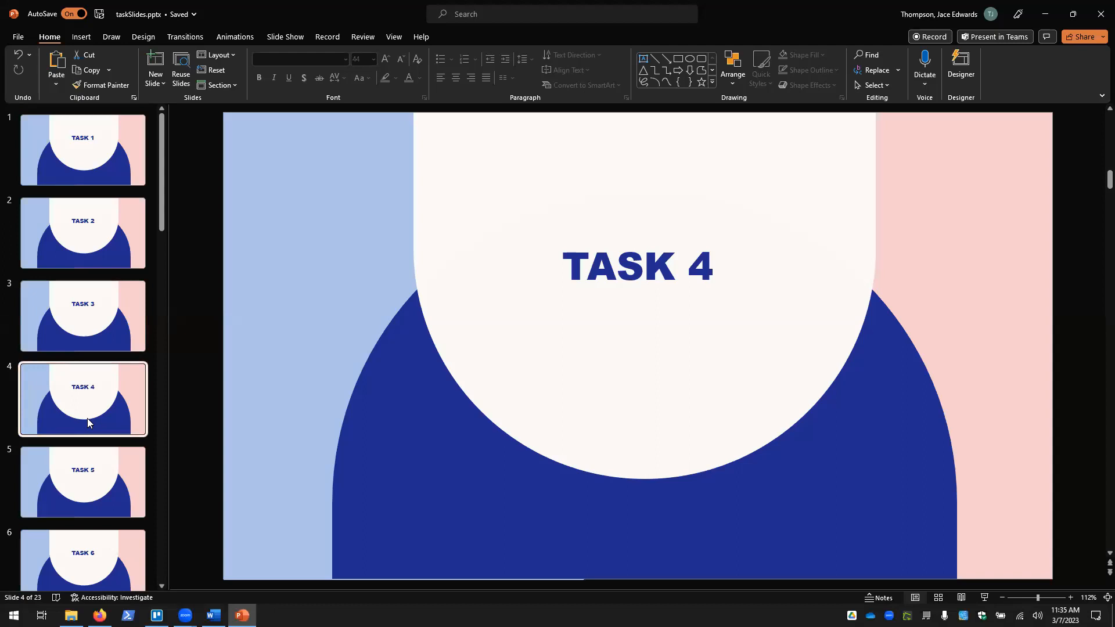
click(241, 614)
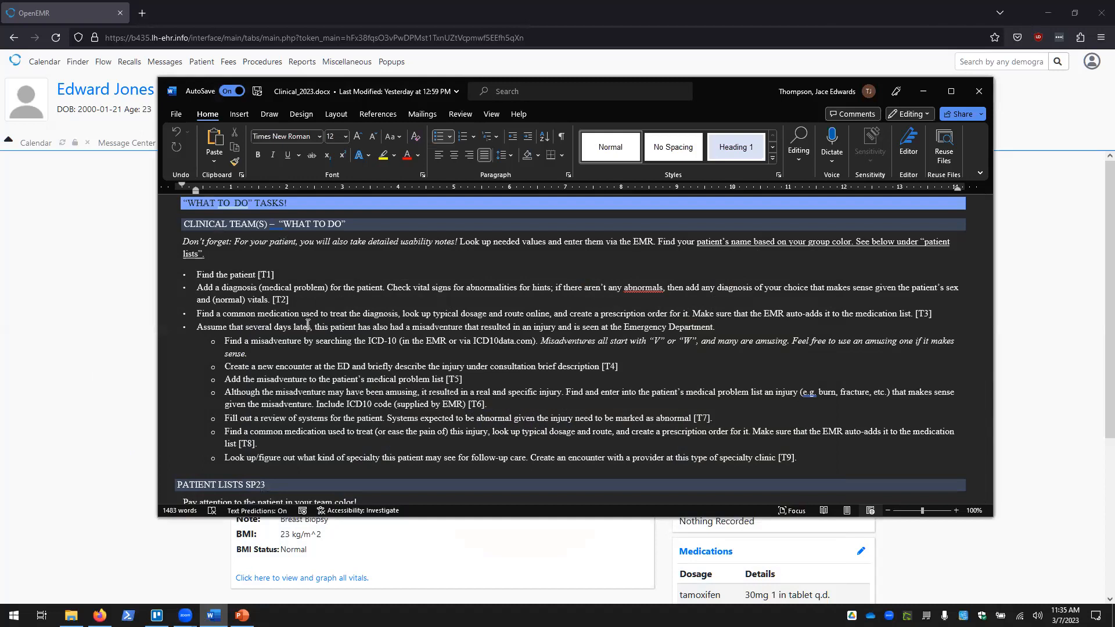
click(316, 340)
Step: Switch to Firefox and open the ICD10Data.com page for neoplasms of unspecified behavior (D49-D49) in a new browser tab
click(91, 374)
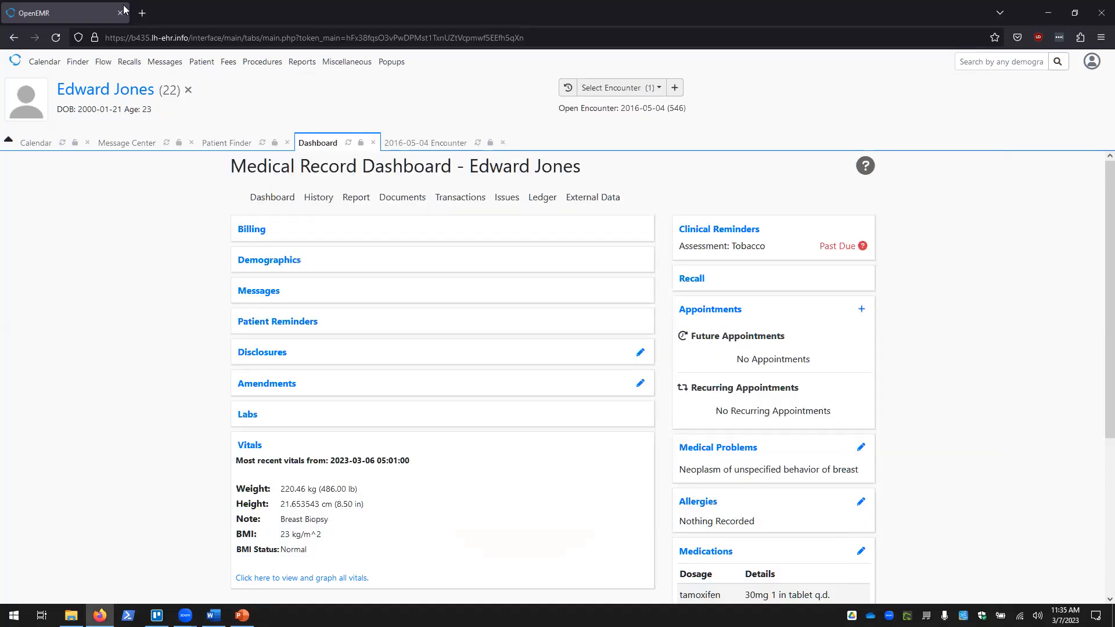
click(142, 13)
text(icd10data)
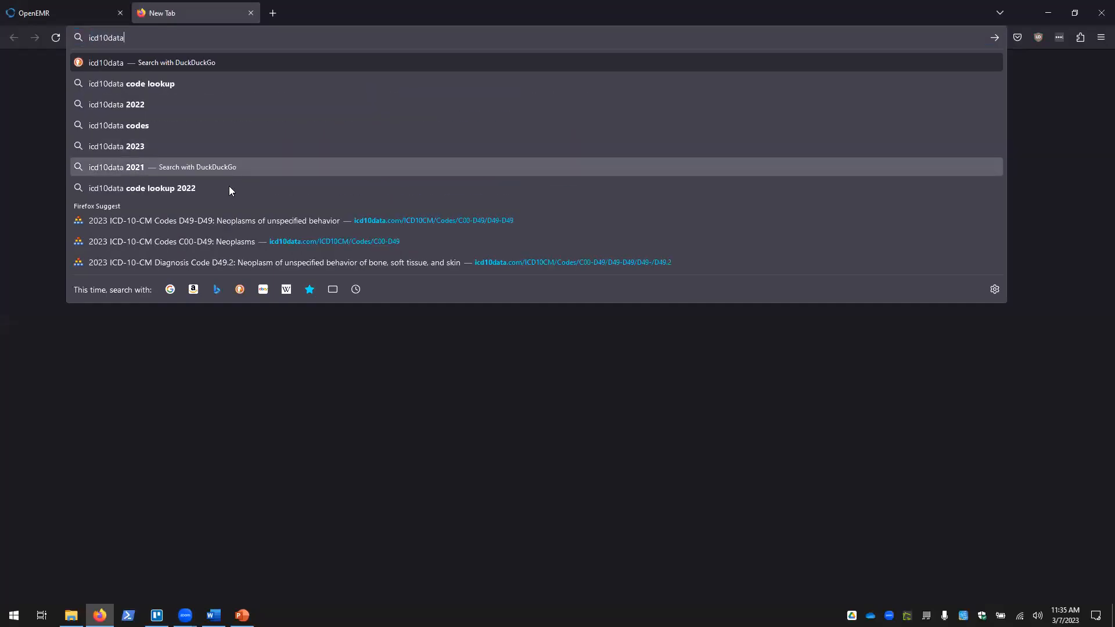
click(206, 220)
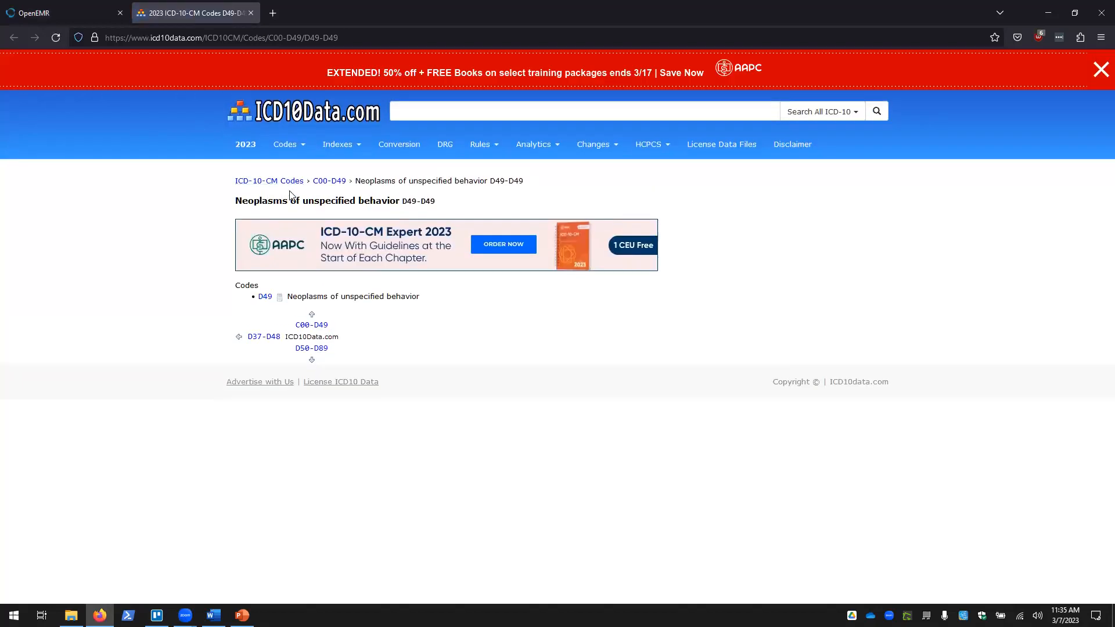
Step: Open the ICD-10-CM Index and look through the terms starting with V for a misadventure
click(338, 152)
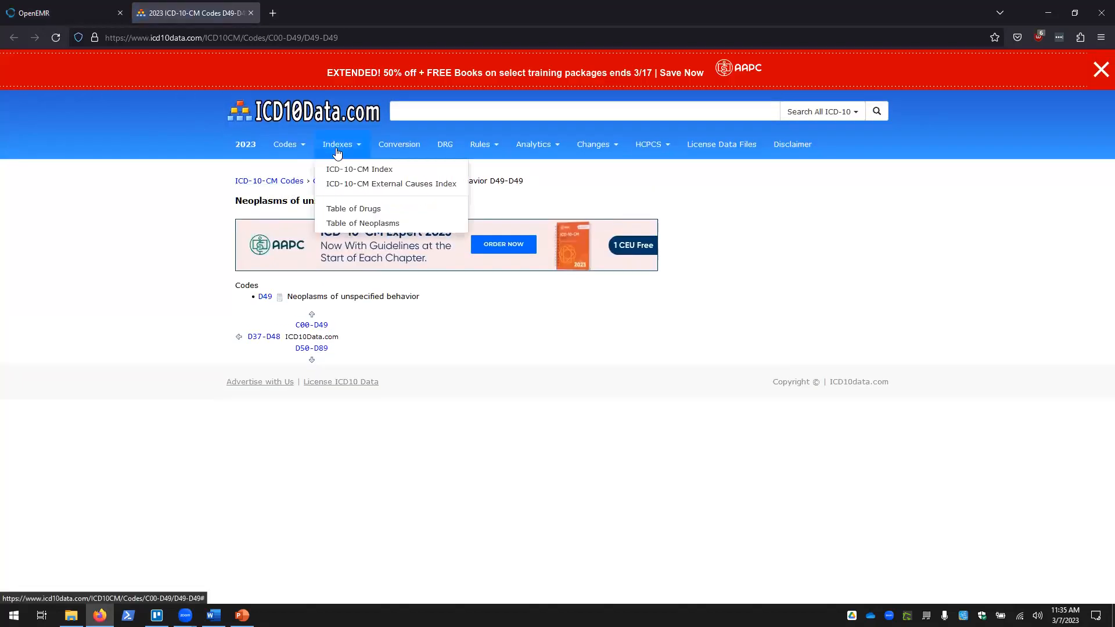
click(363, 169)
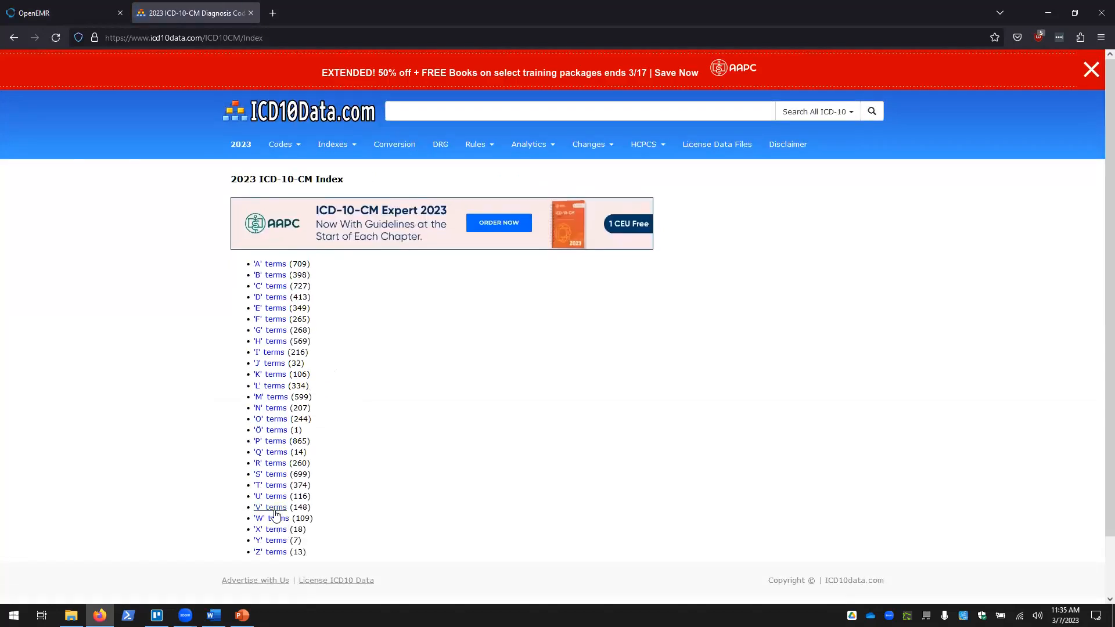
click(271, 507)
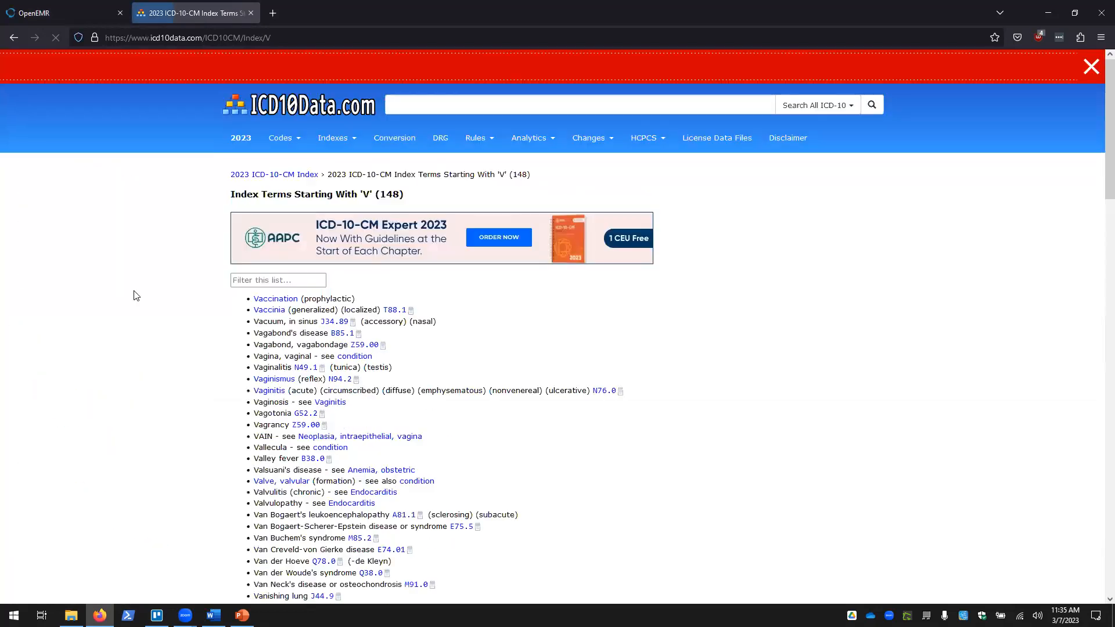
scroll(133, 296, down, 5)
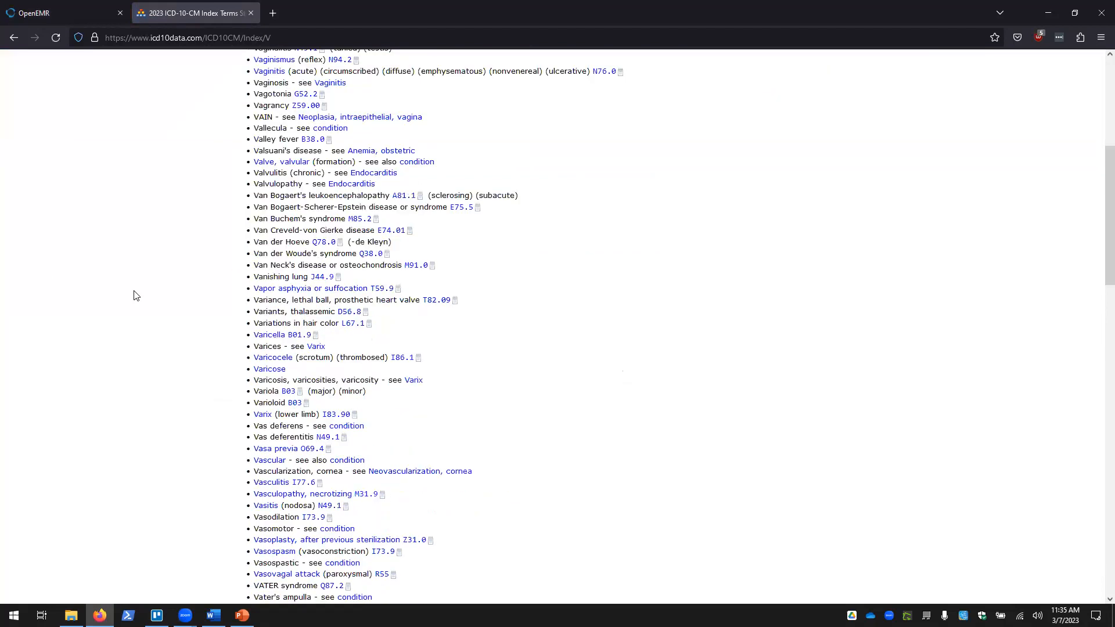
scroll(134, 296, down, 3)
scroll(134, 297, down, 3)
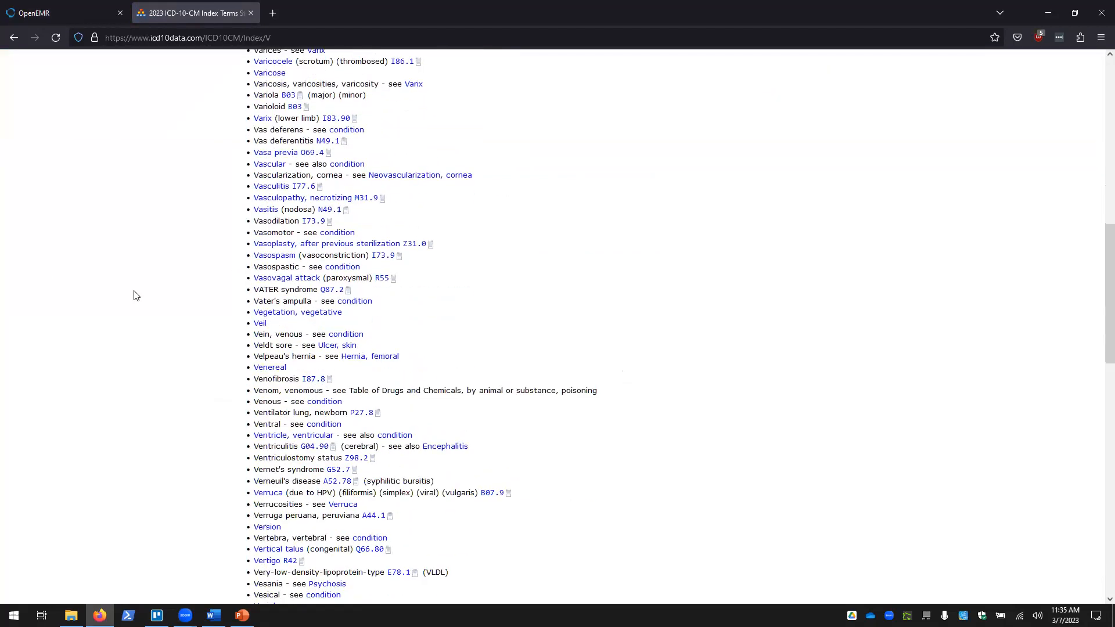
scroll(134, 296, down, 8)
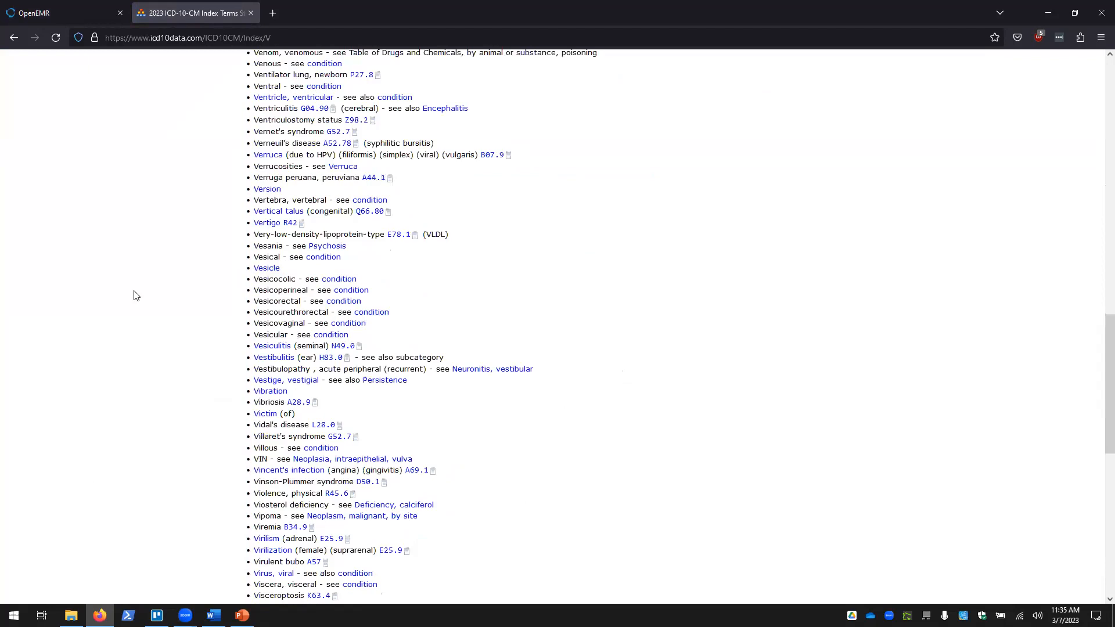
key(Home)
Step: Open the External causes of morbidity chapter (V00-Y99) of the ICD-10-CM Codes and look through its code ranges
click(289, 150)
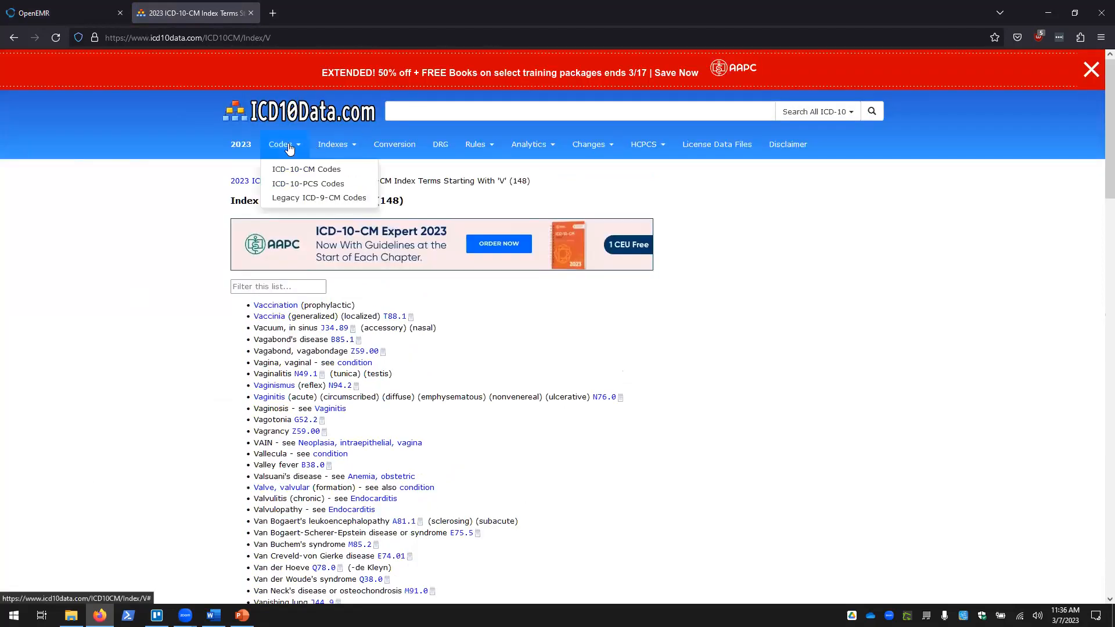
click(299, 173)
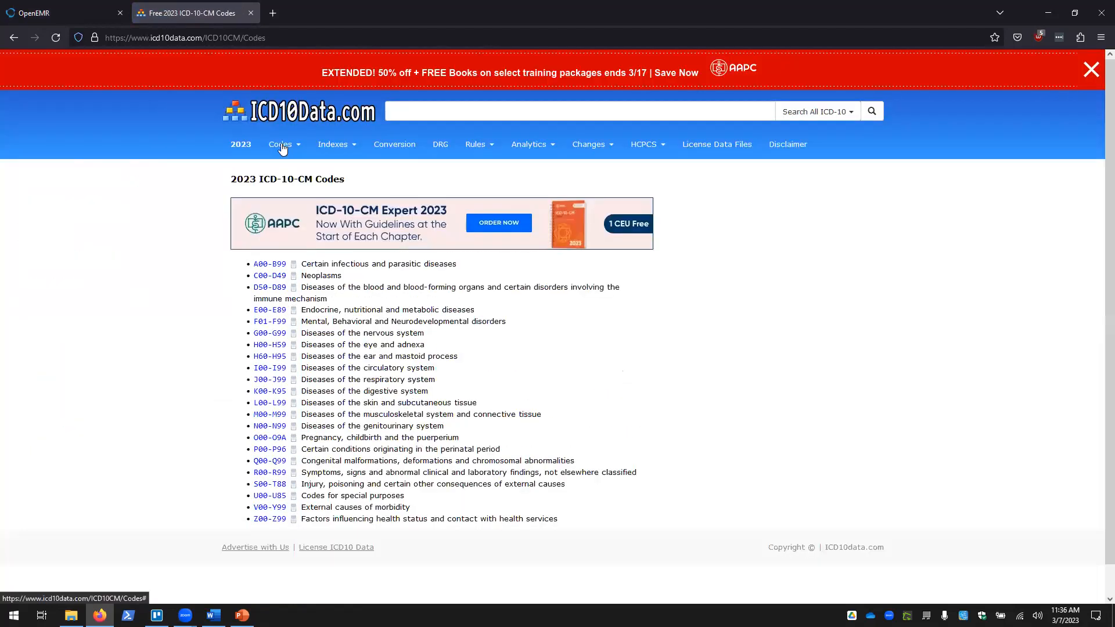
click(283, 148)
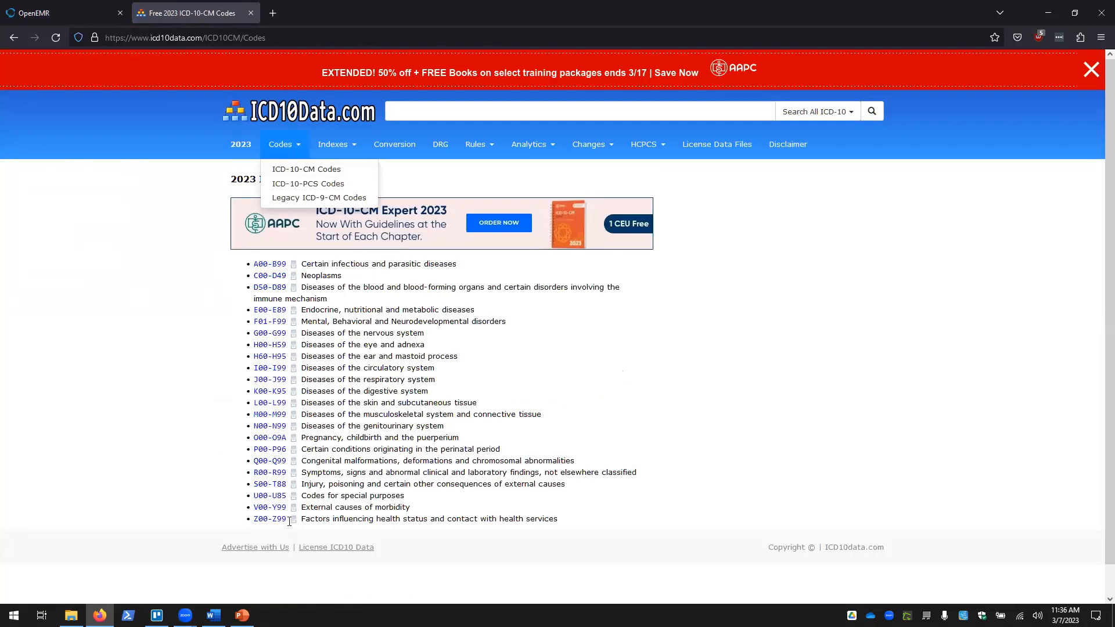
click(274, 509)
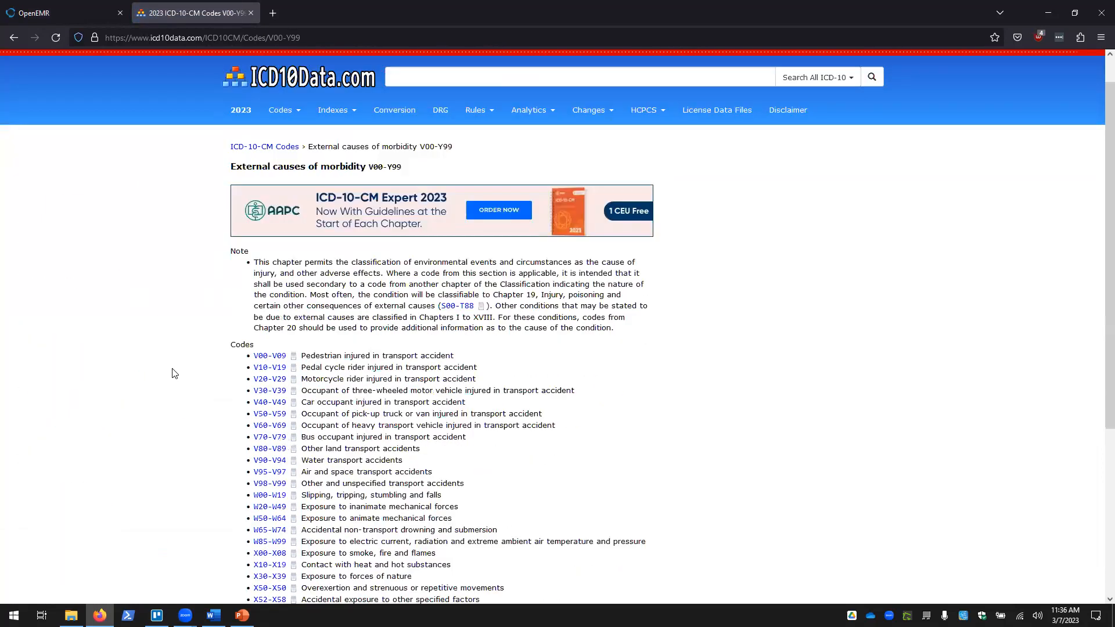
scroll(174, 373, down, 5)
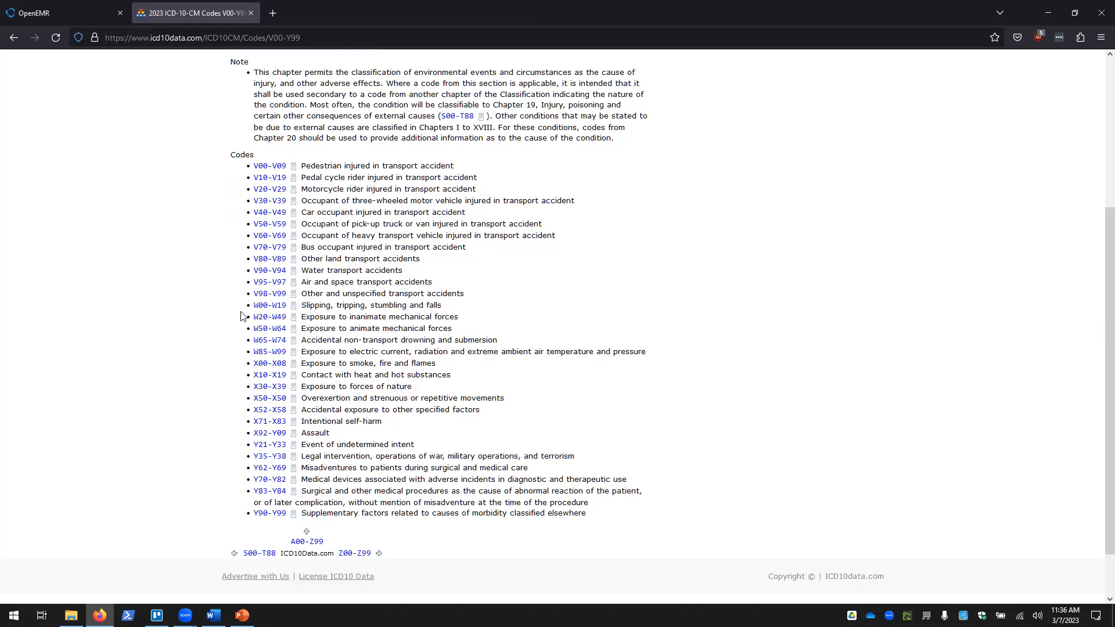
Step: Open the slipping, tripping, stumbling and falls range (W00-W19) and view the W18 codes
click(261, 306)
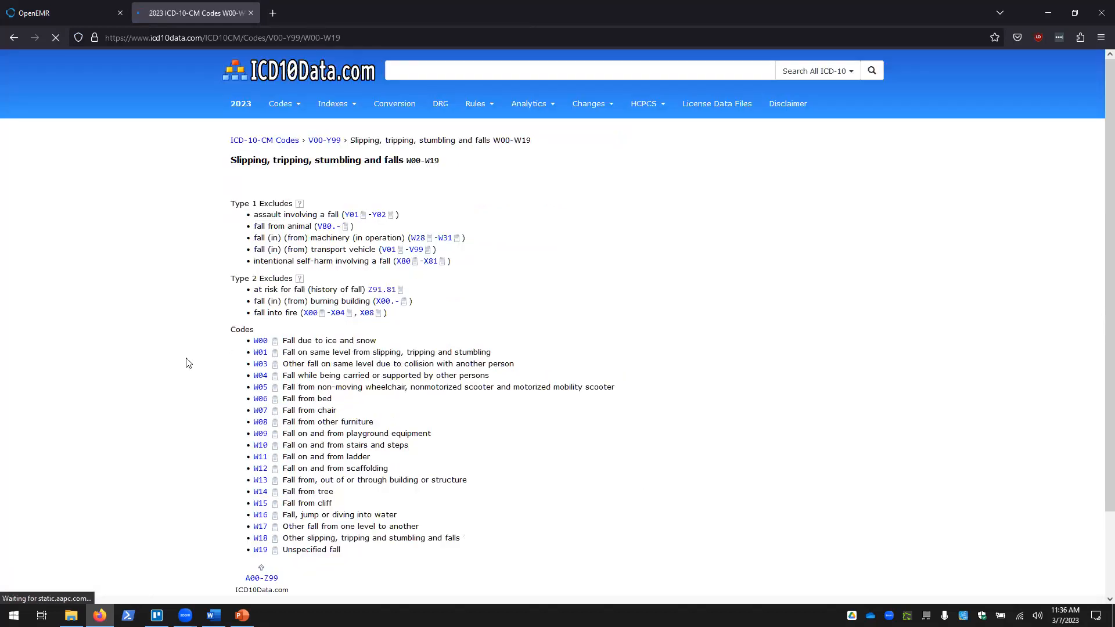
scroll(117, 347, down, 3)
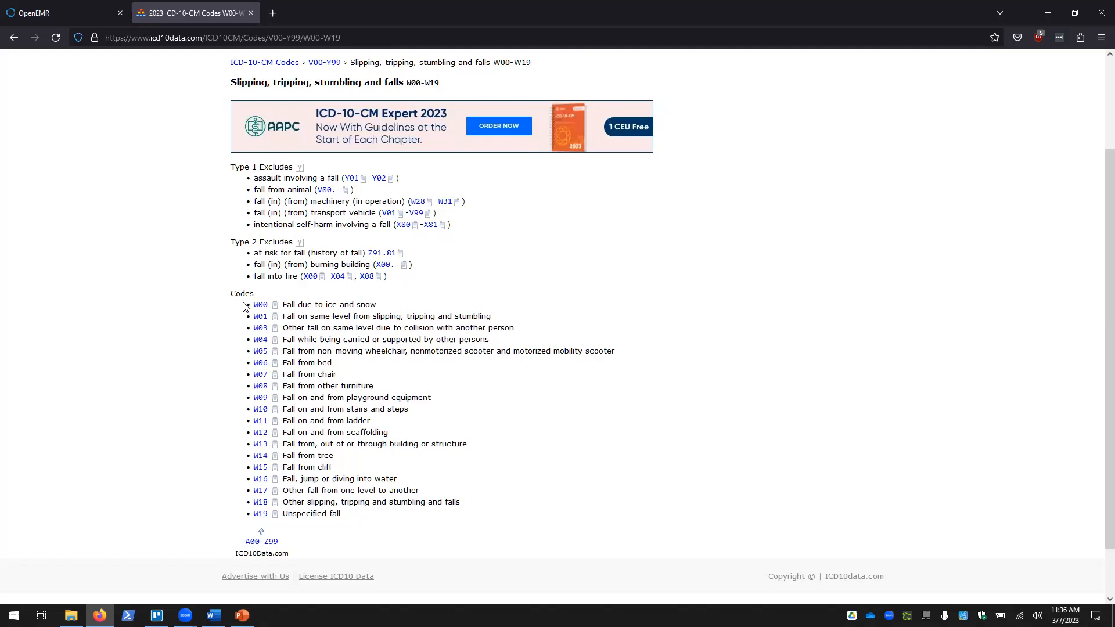
click(261, 503)
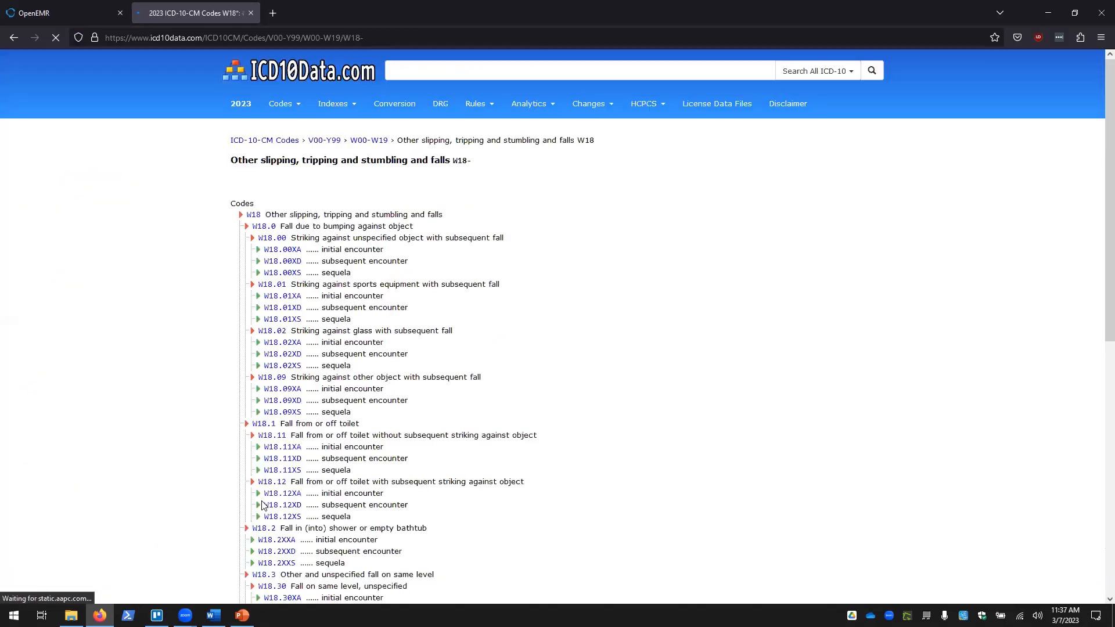
Step: Search for "stairs" on the W18 page and across all ICD-10 codes
key(ctrl+f)
text(stairs)
click(441, 112)
text(stairs)
key(Return)
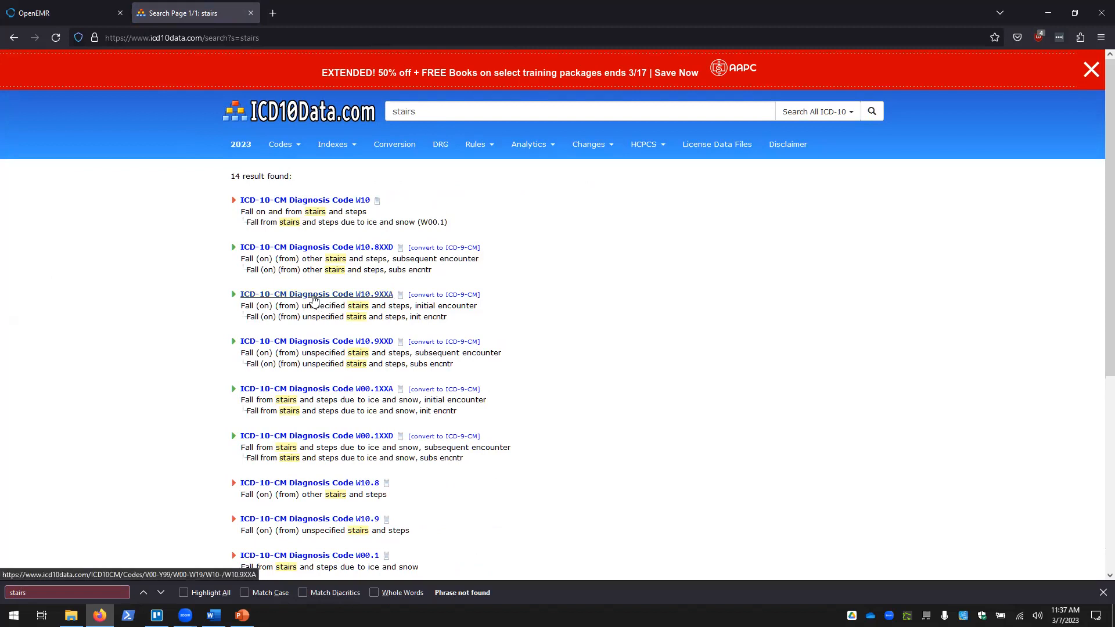
Step: Find "initial" among the stairs results and open code W00.1XXA, the initial encounter for a fall from icy stairs
scroll(93, 354, down, 3)
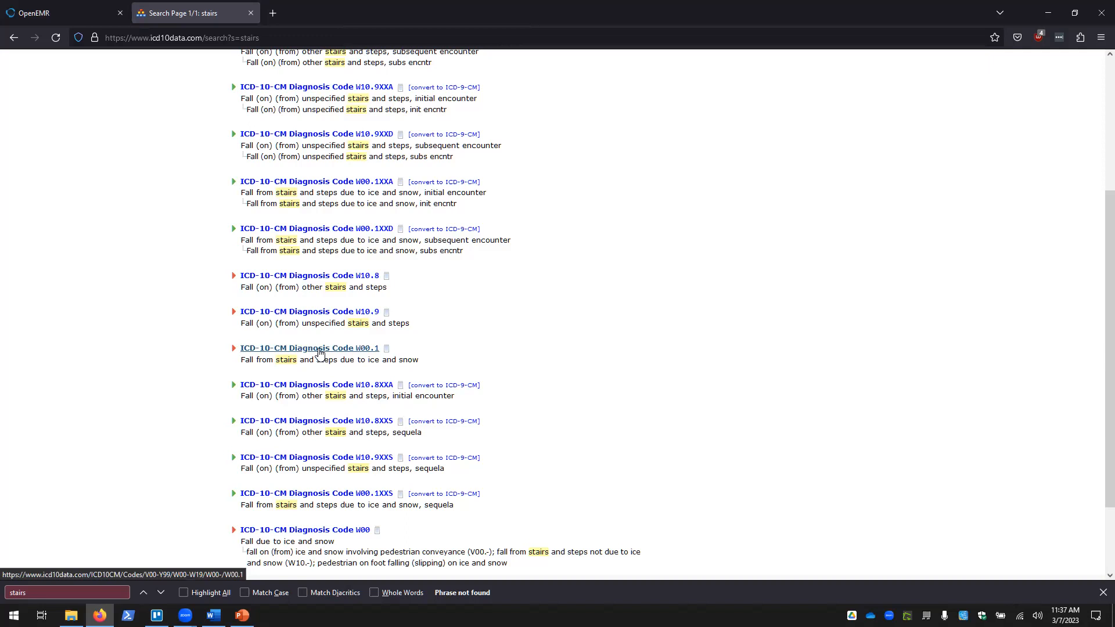
key(ctrl+f)
text(initial)
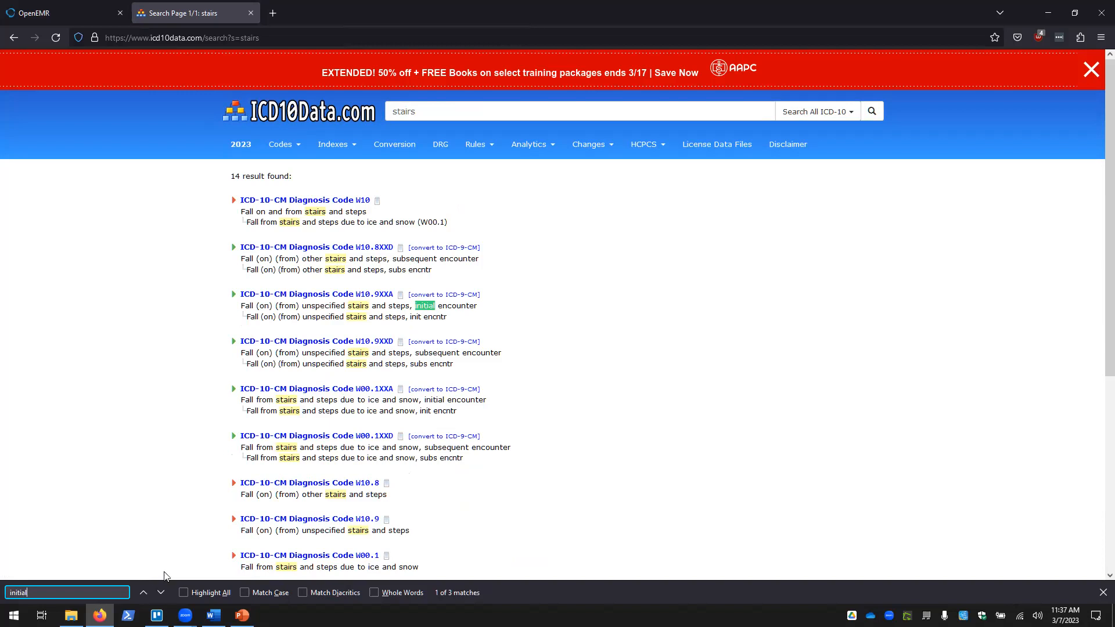
click(159, 592)
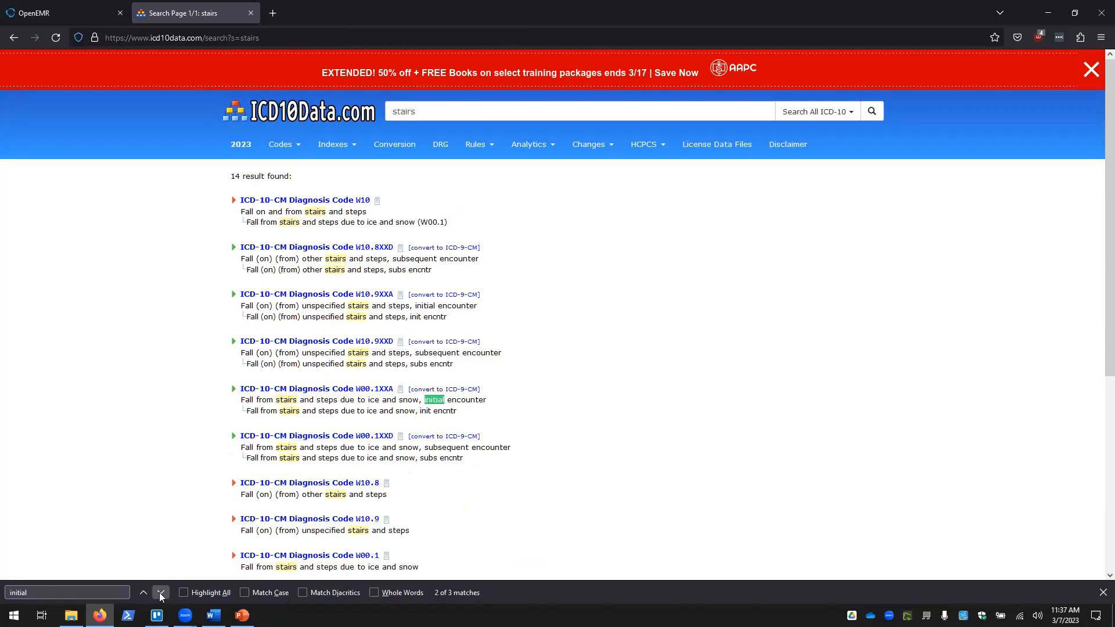
click(349, 392)
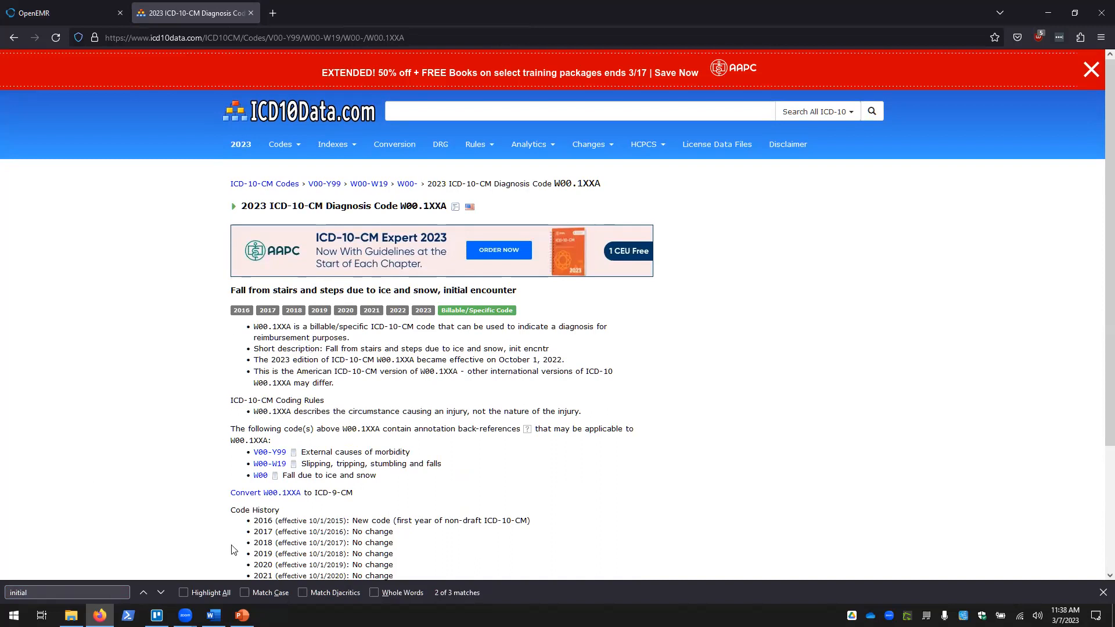
Step: Check the new-encounter task in the Word document, and open a new encounter form for the patient in OpenEMR
click(213, 614)
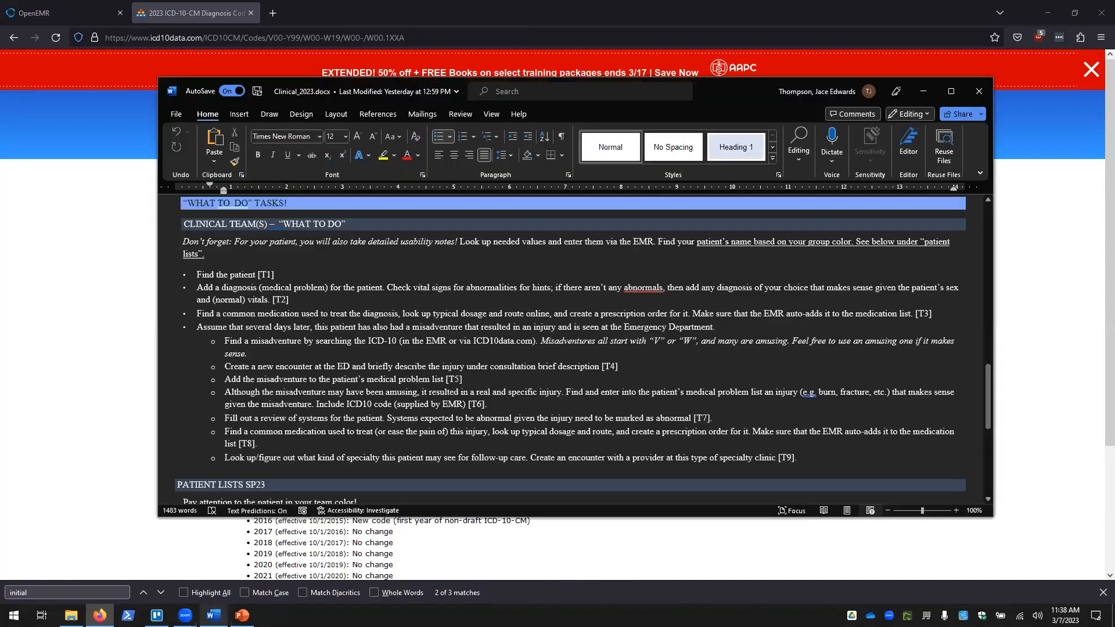
click(317, 341)
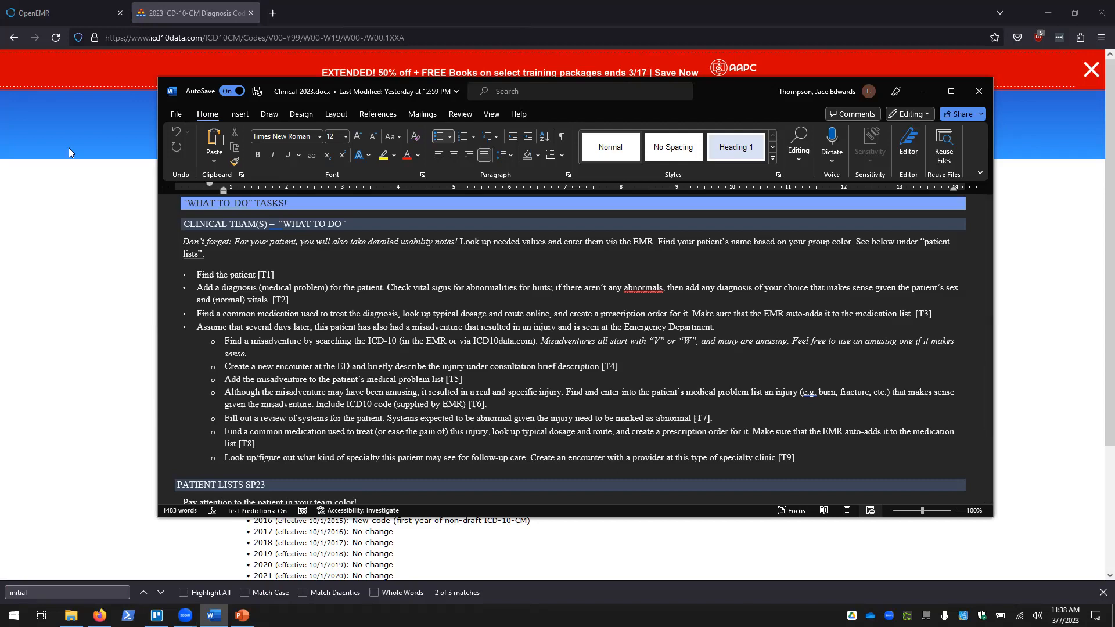
click(63, 13)
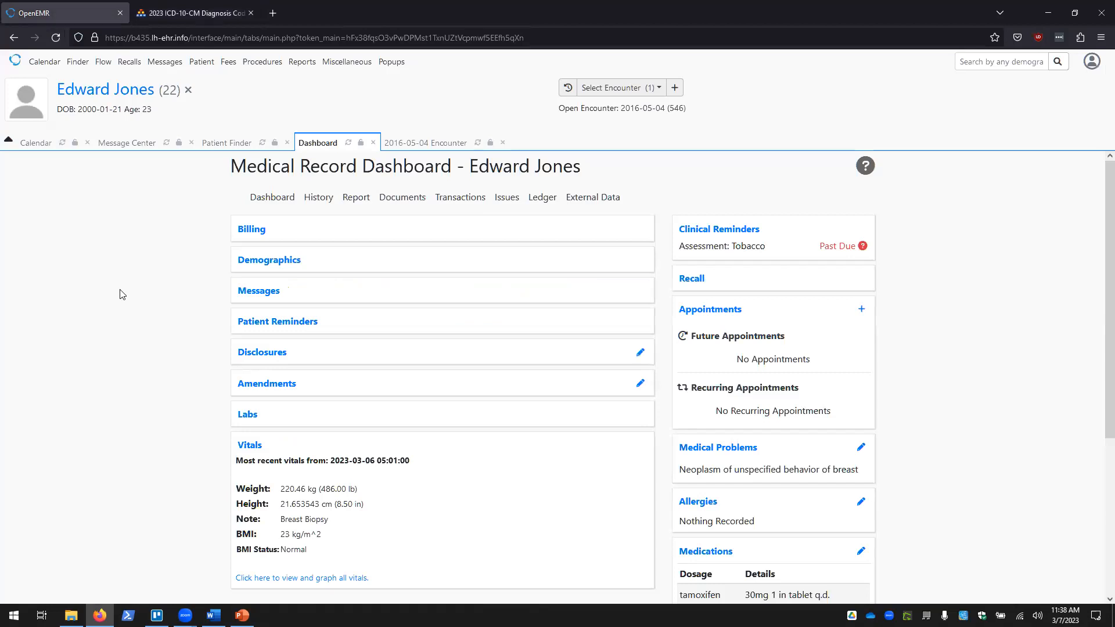
click(648, 93)
click(675, 88)
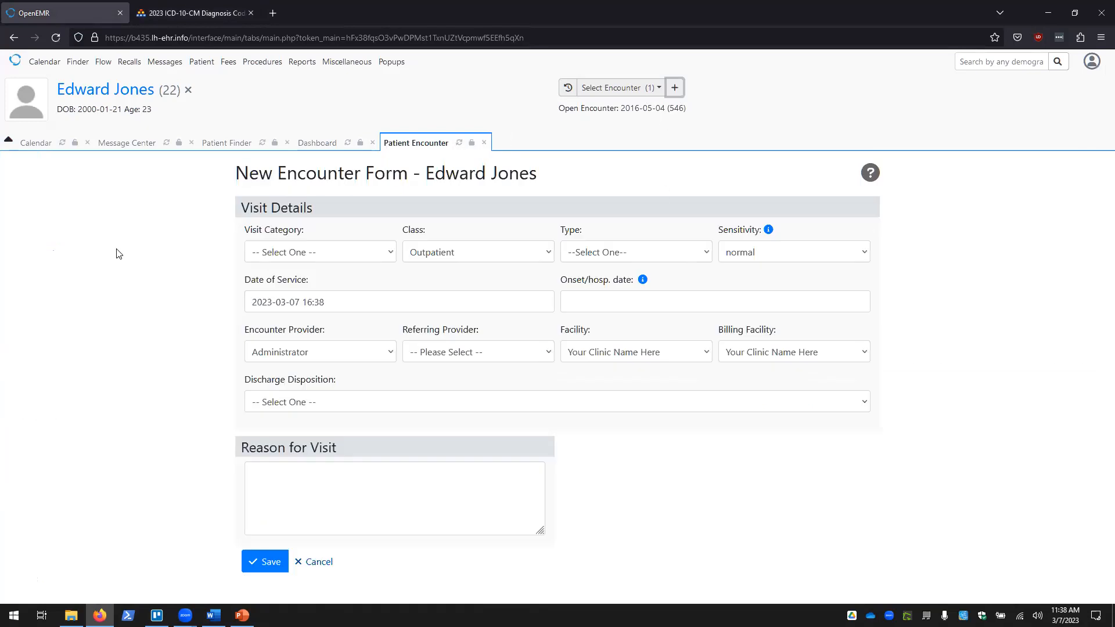
Step: Set the encounter's visit category to Emergency room admission (procedure), consulting the ED encounter instructions in the Word document
click(214, 615)
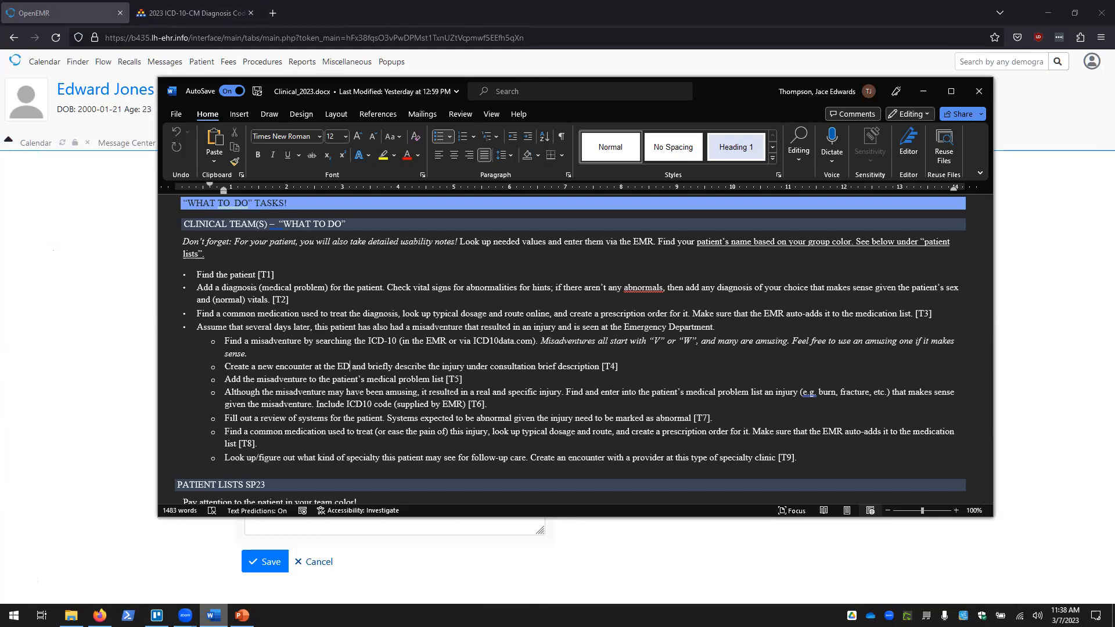
click(213, 616)
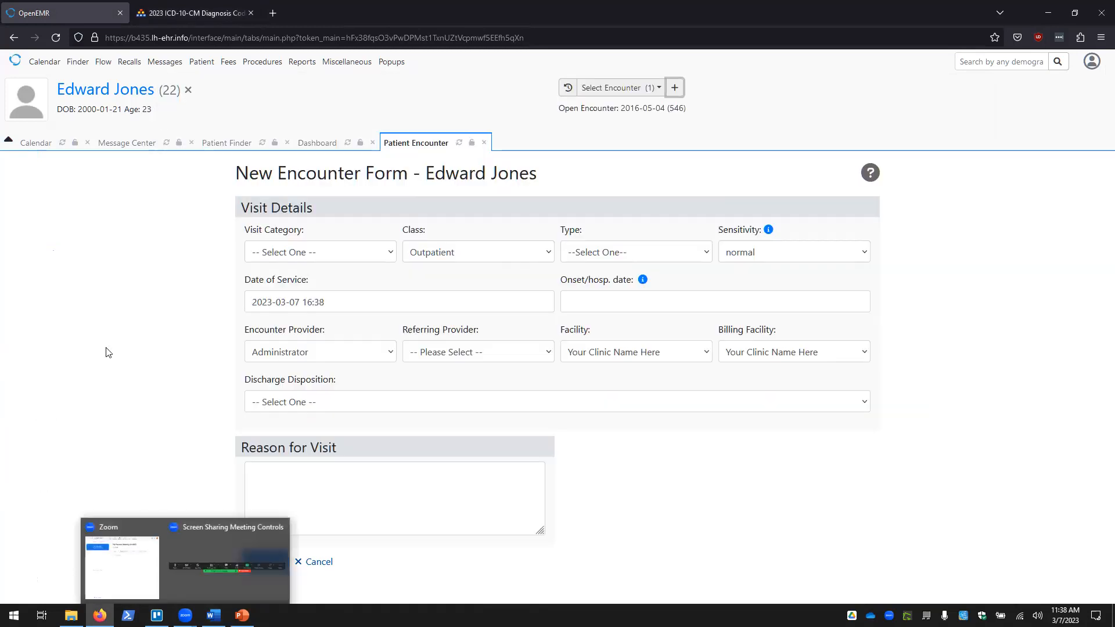
click(306, 257)
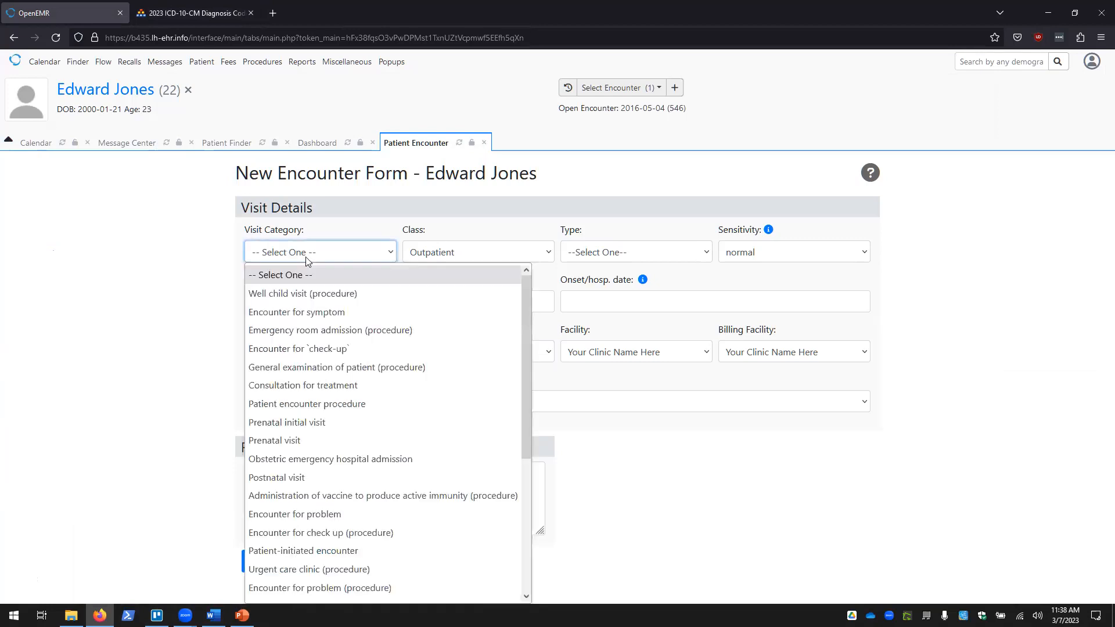
click(351, 330)
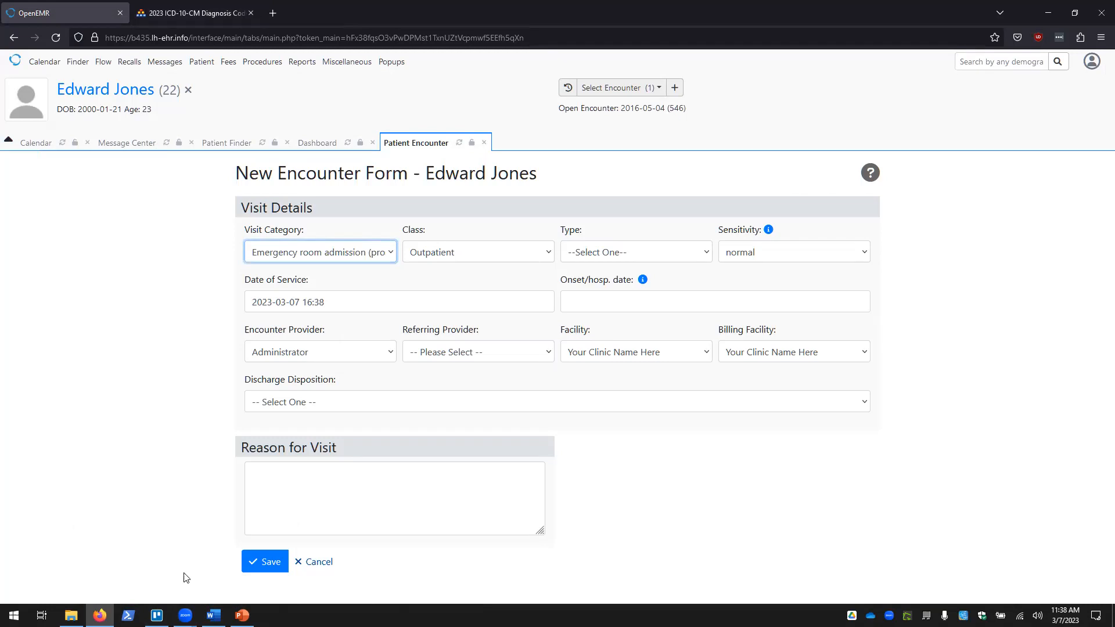
click(213, 615)
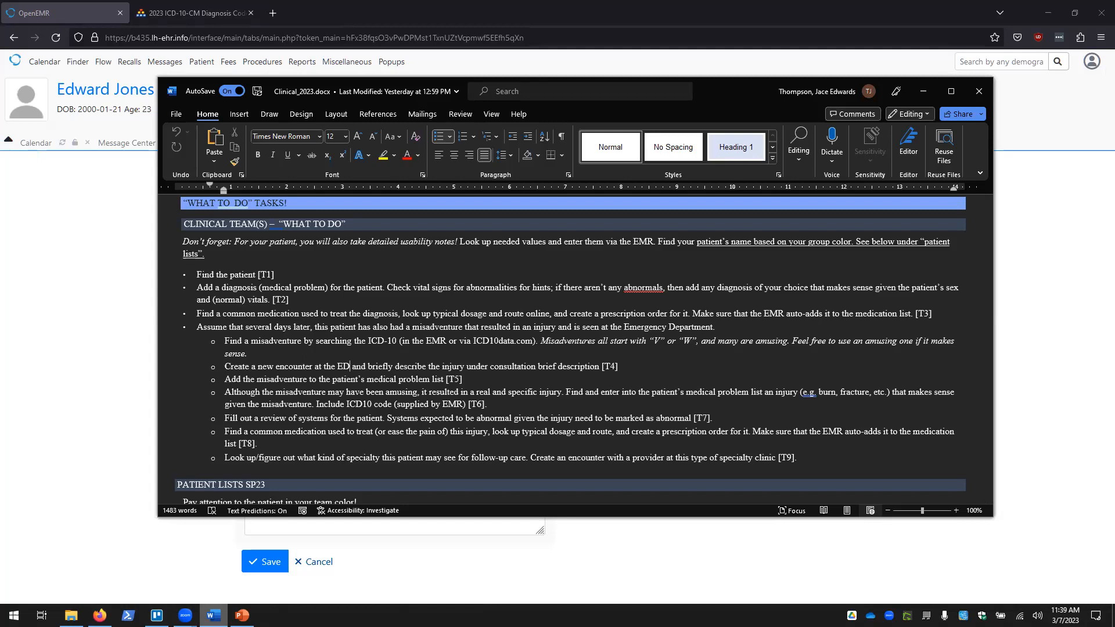
click(214, 615)
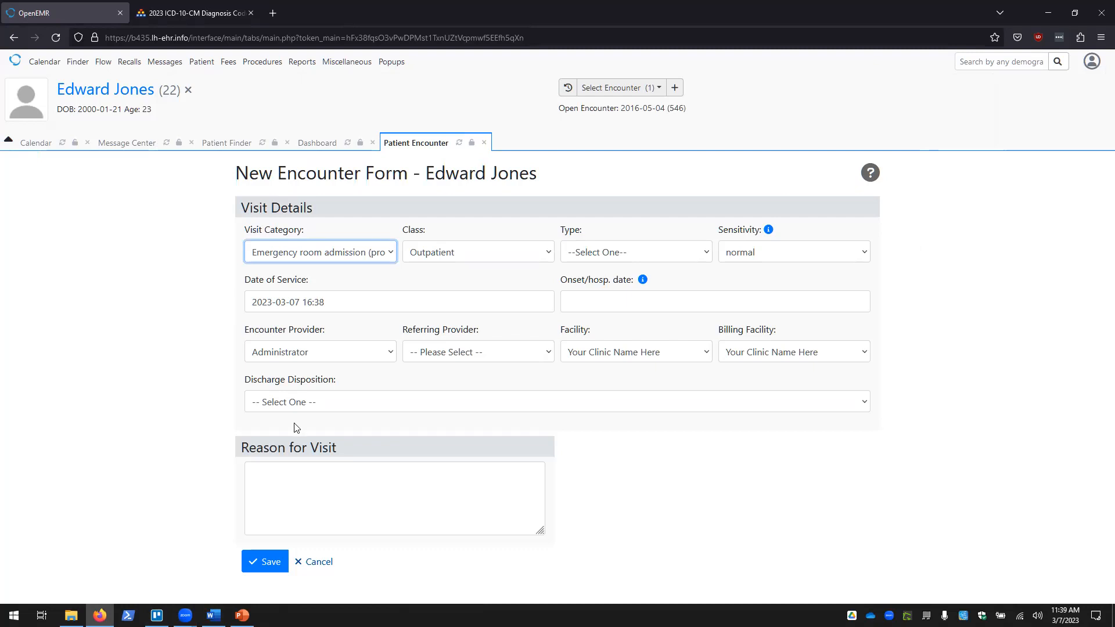
Step: Recheck the visit category options, keep Emergency room admission (procedure), and set the encounter's class to Emergency Dept
click(460, 268)
click(456, 255)
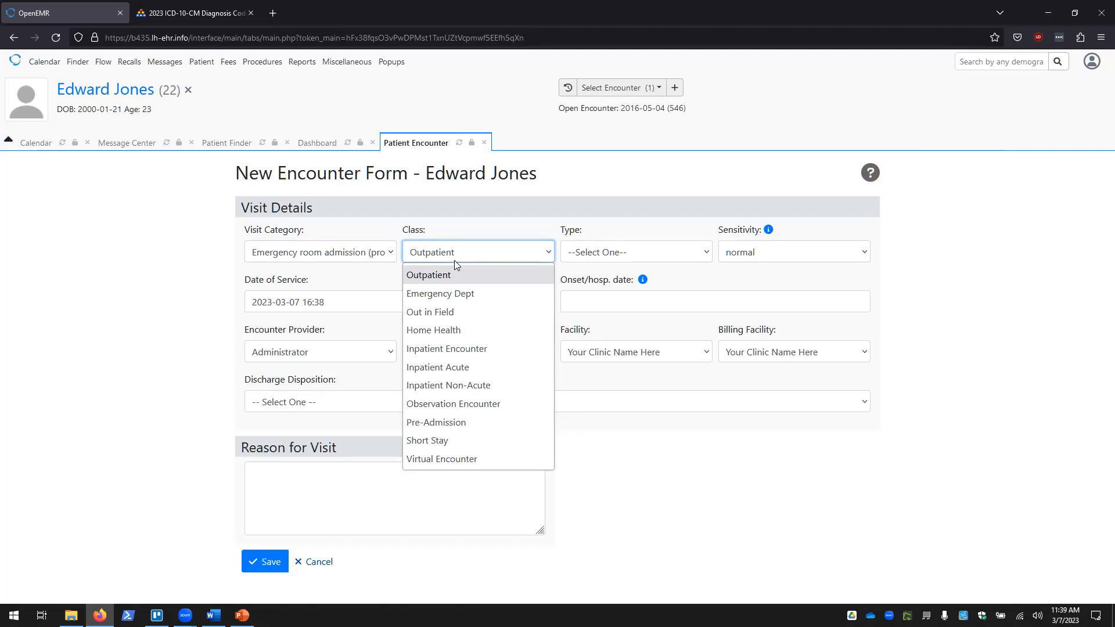
click(342, 257)
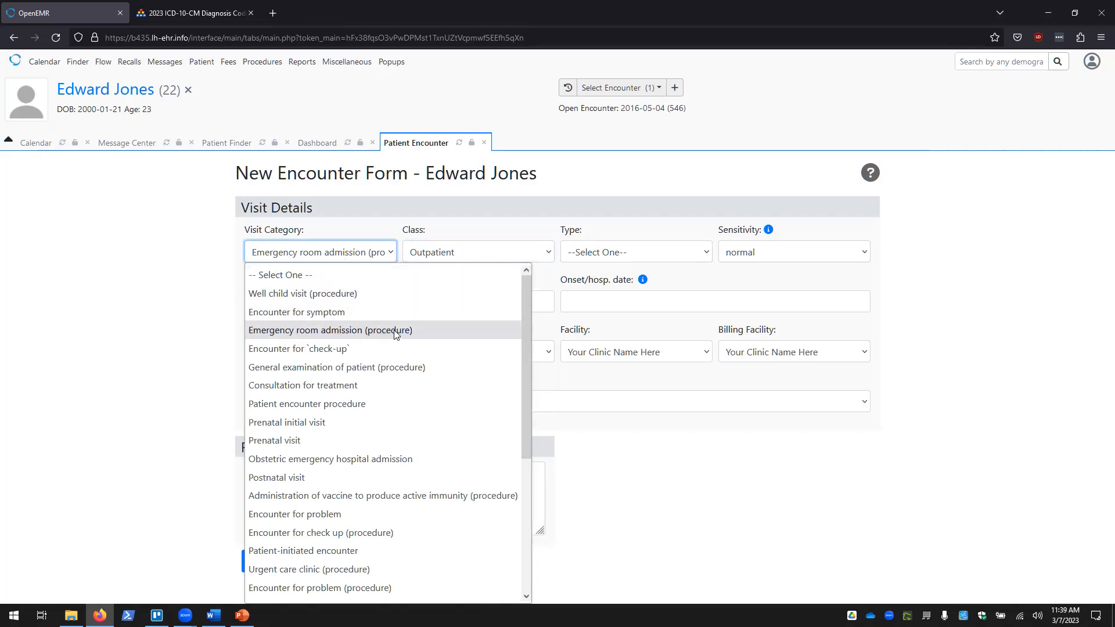
scroll(394, 335, down, 4)
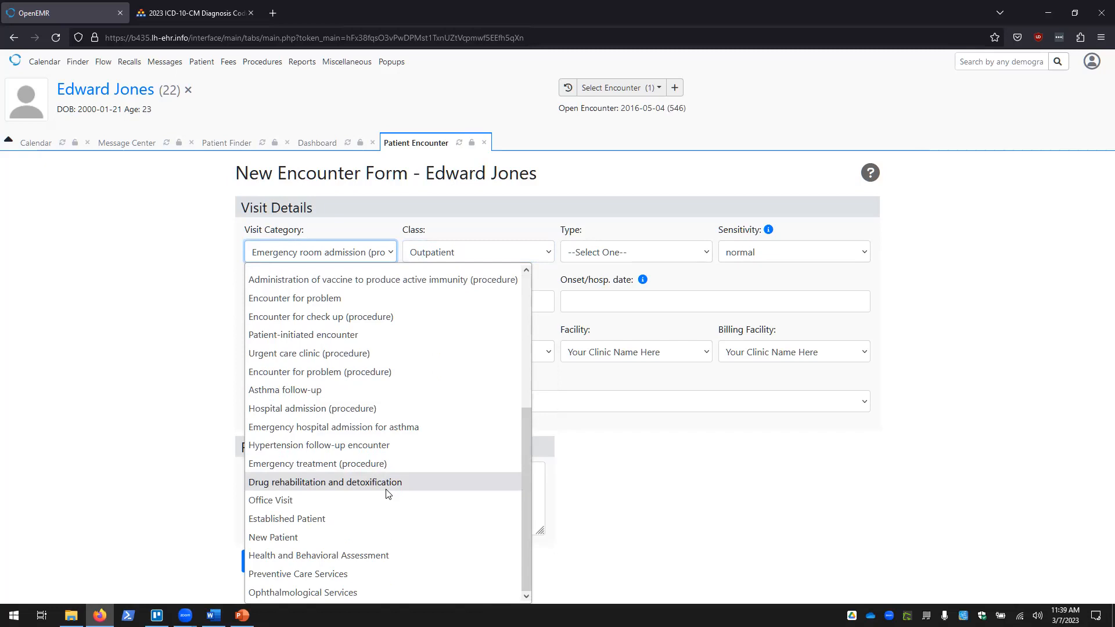
scroll(388, 493, up, 4)
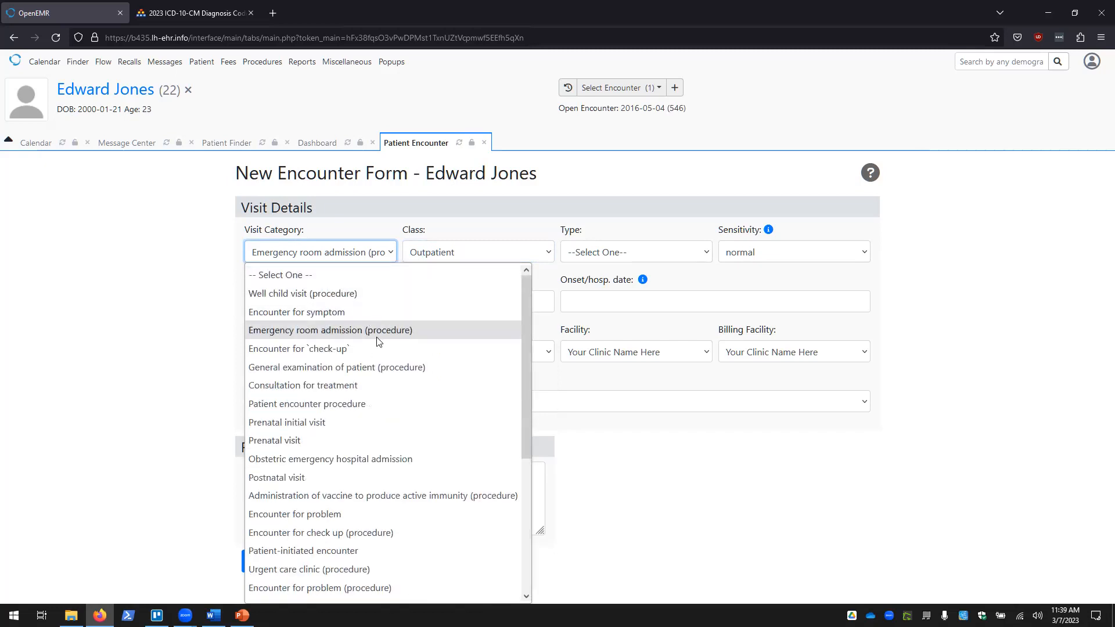
click(353, 335)
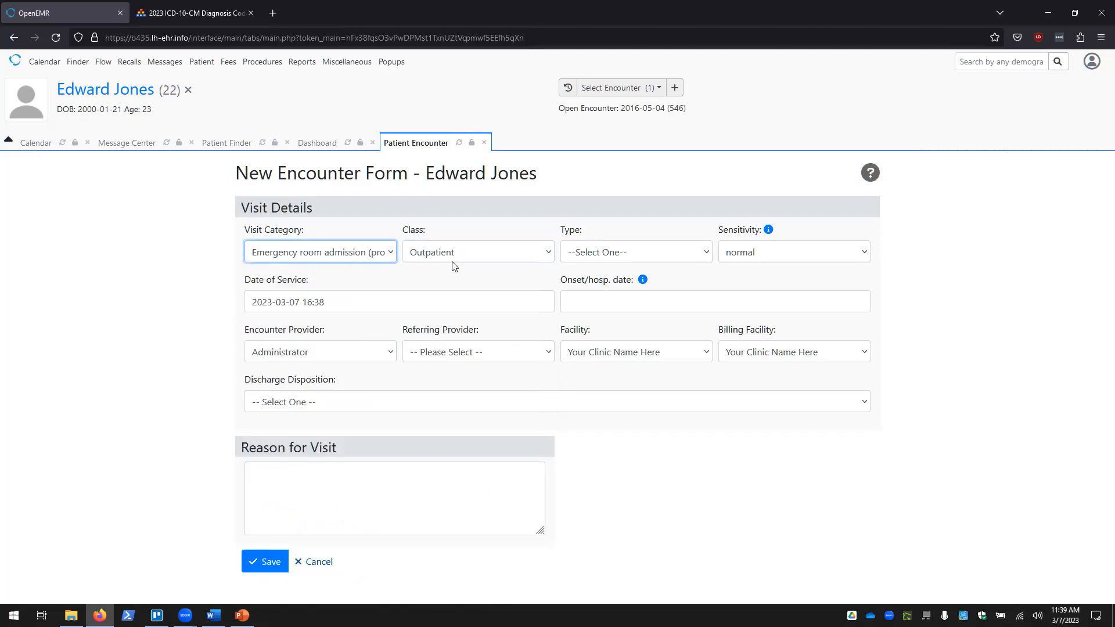
click(474, 251)
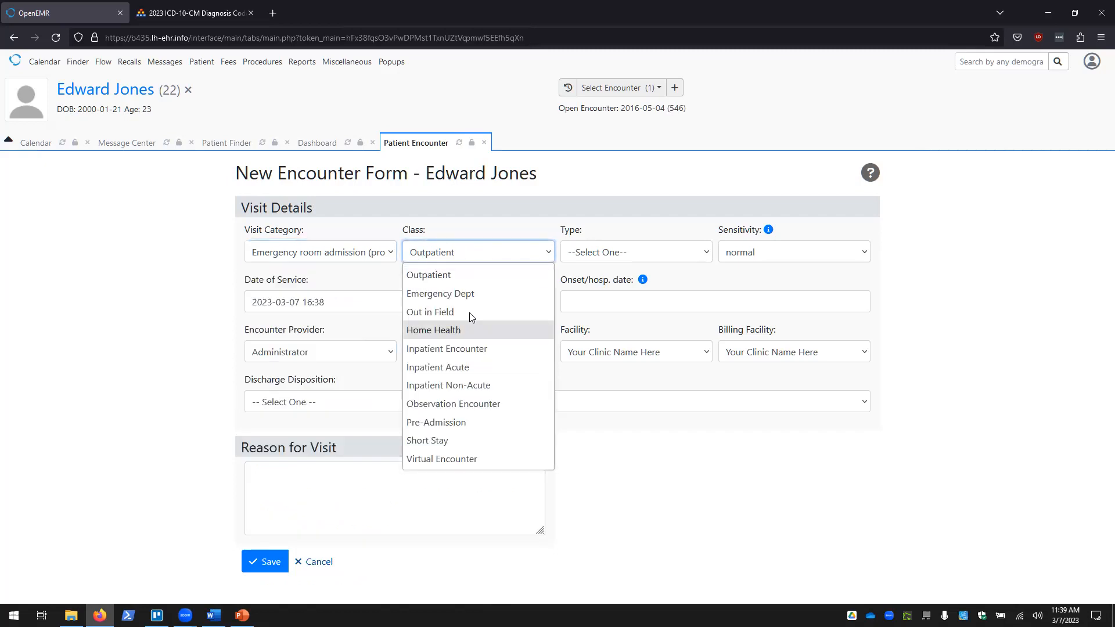
click(534, 293)
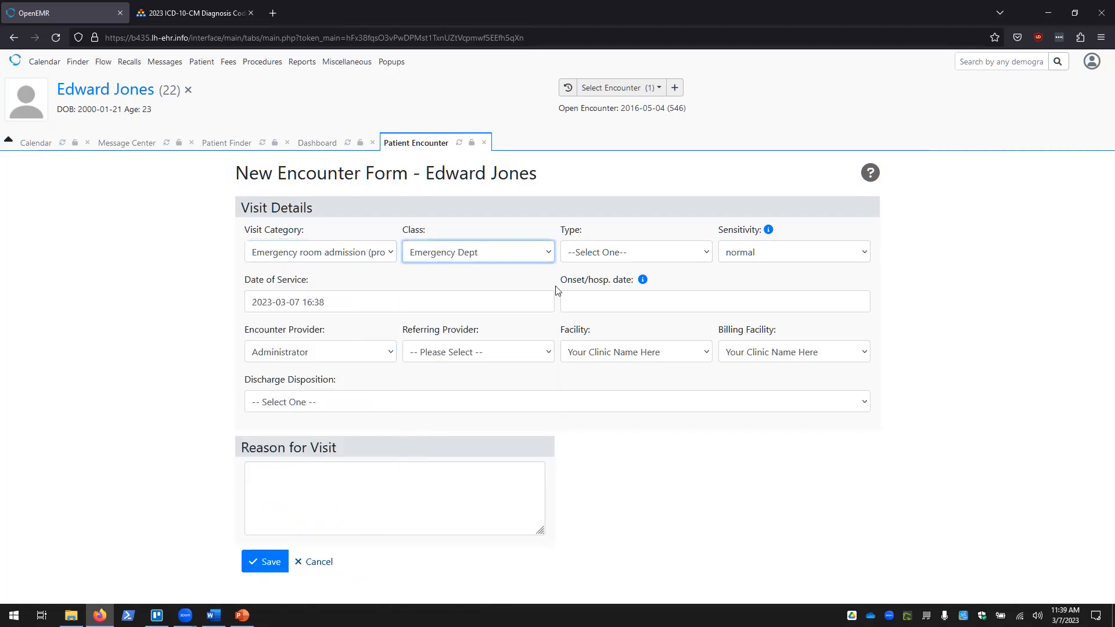
Step: Set the encounter type to Weekend Visit and review the sensitivity options, keeping normal
click(628, 256)
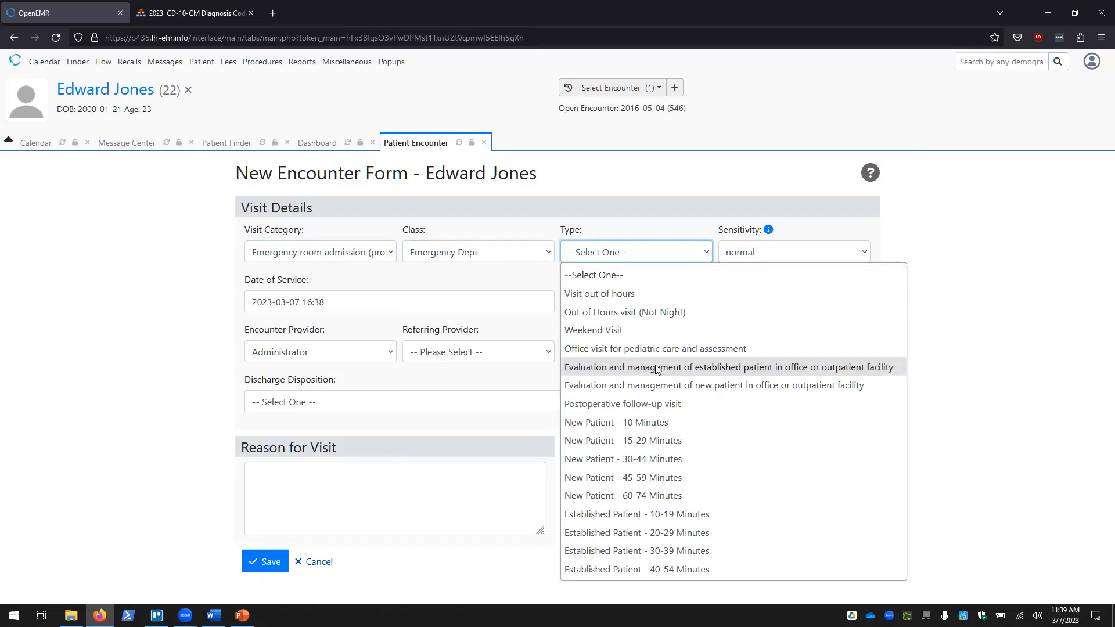
click(656, 370)
click(620, 252)
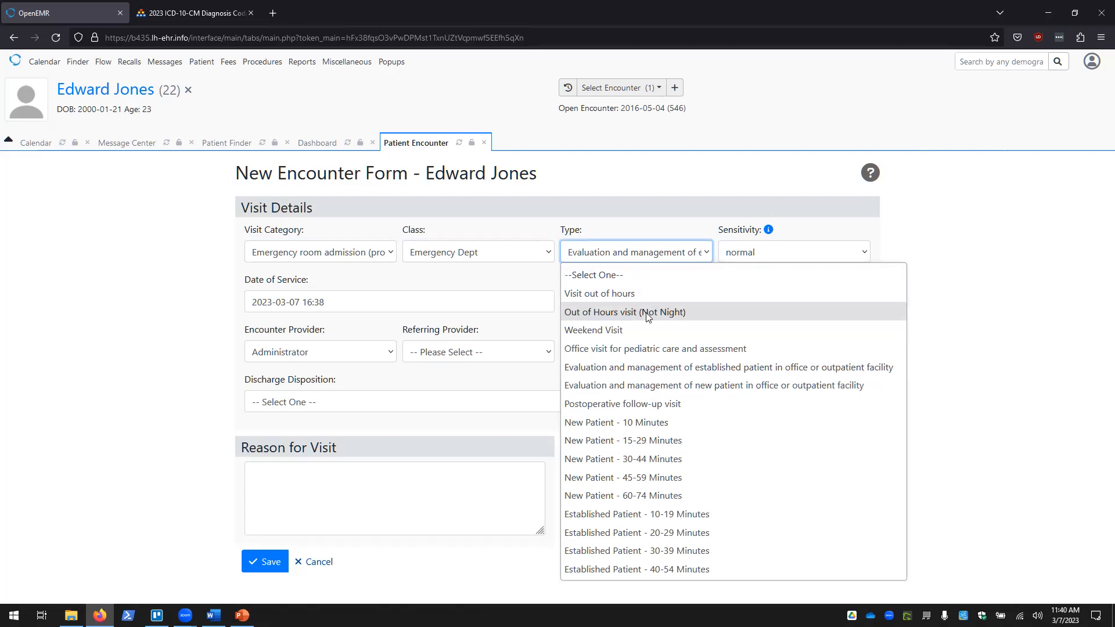
click(649, 330)
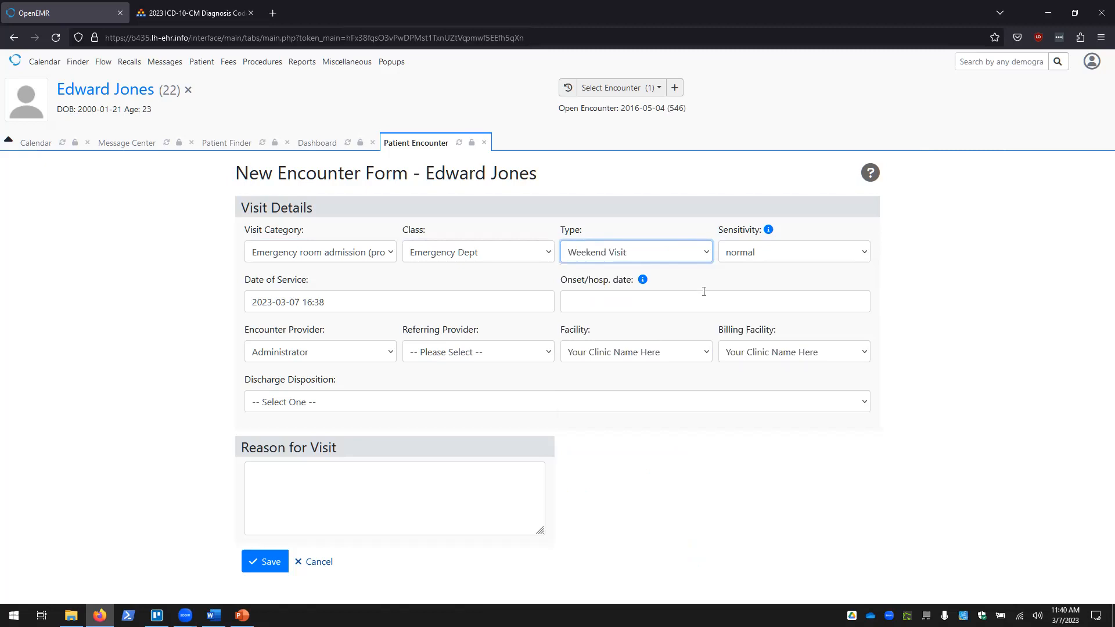
click(770, 255)
click(772, 253)
mouse_move(768, 230)
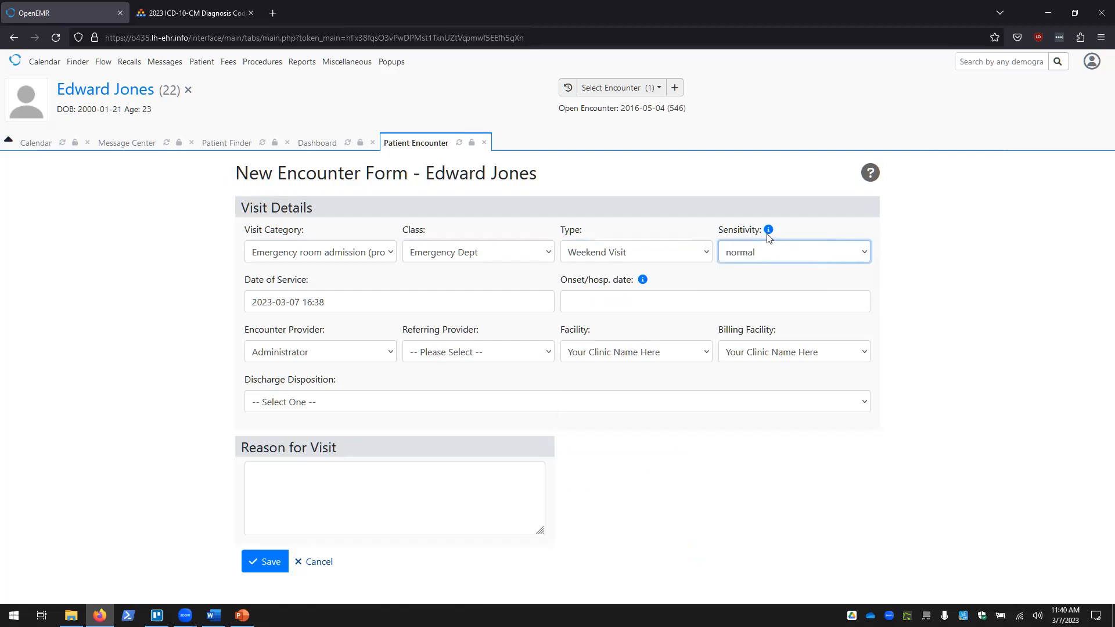
click(815, 249)
click(815, 249)
Step: Set the encounter's date of service to May 7, 2016
click(369, 299)
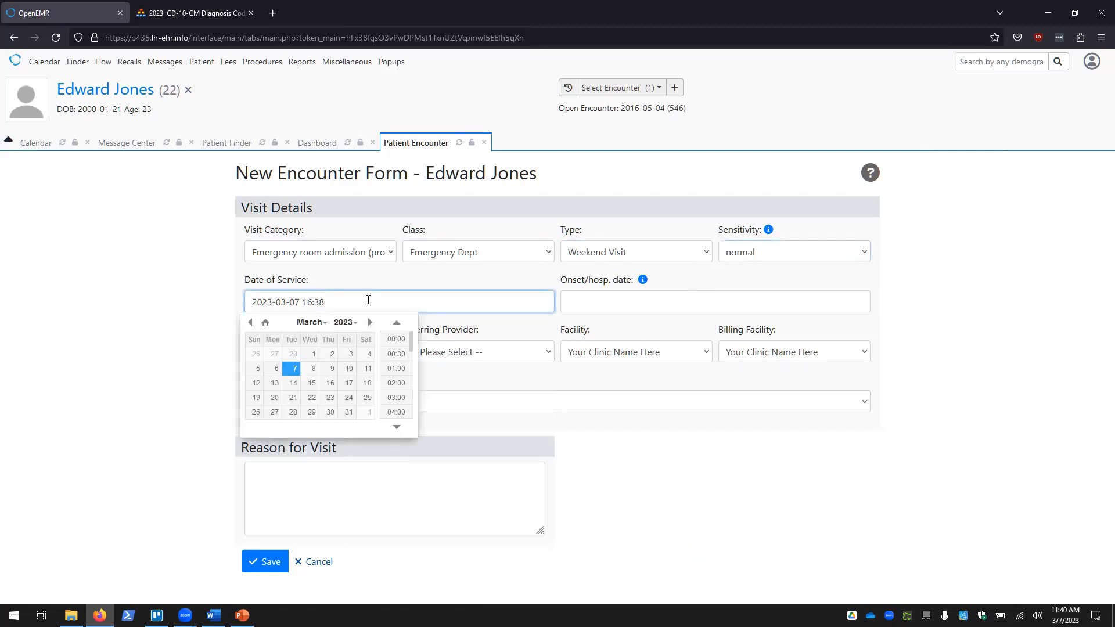
click(250, 323)
click(250, 323)
click(344, 323)
scroll(359, 385, up, 5)
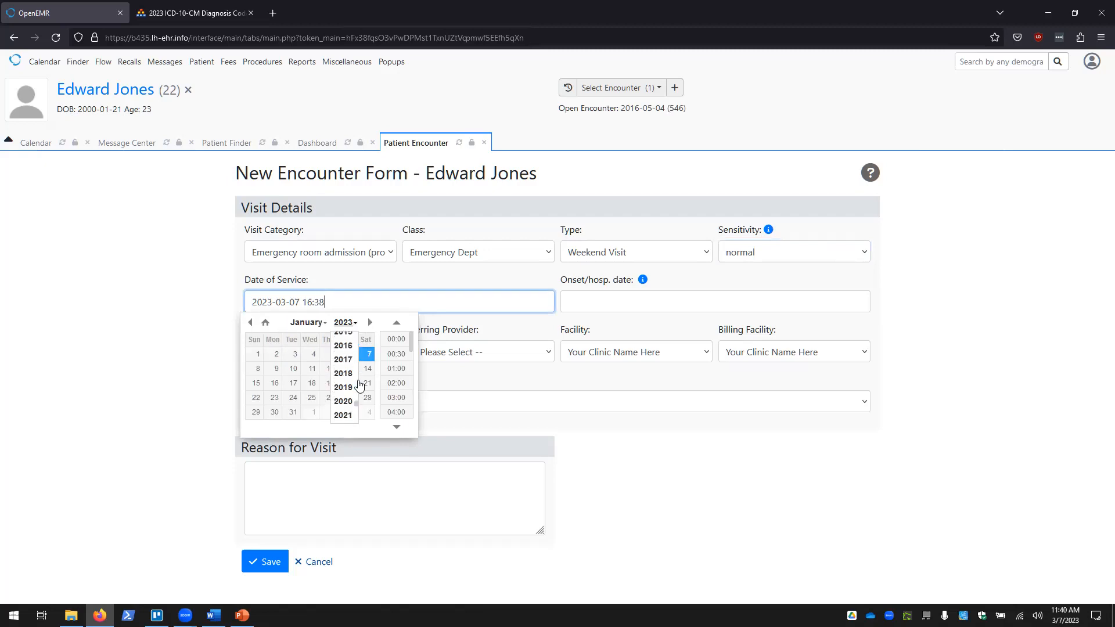
click(343, 346)
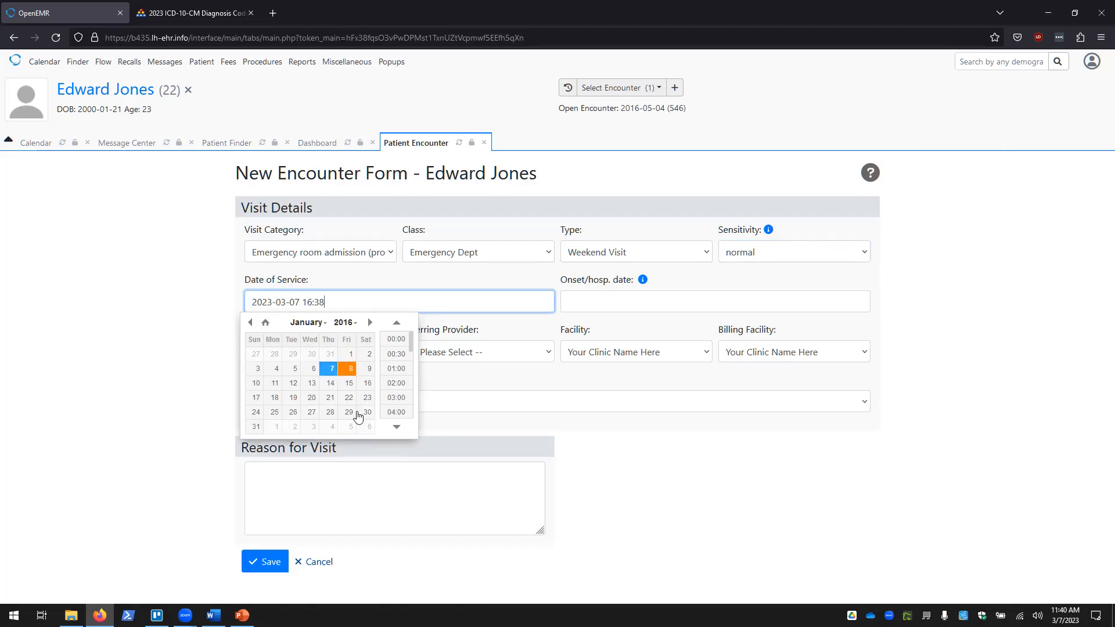
click(370, 322)
click(370, 323)
click(370, 322)
click(370, 323)
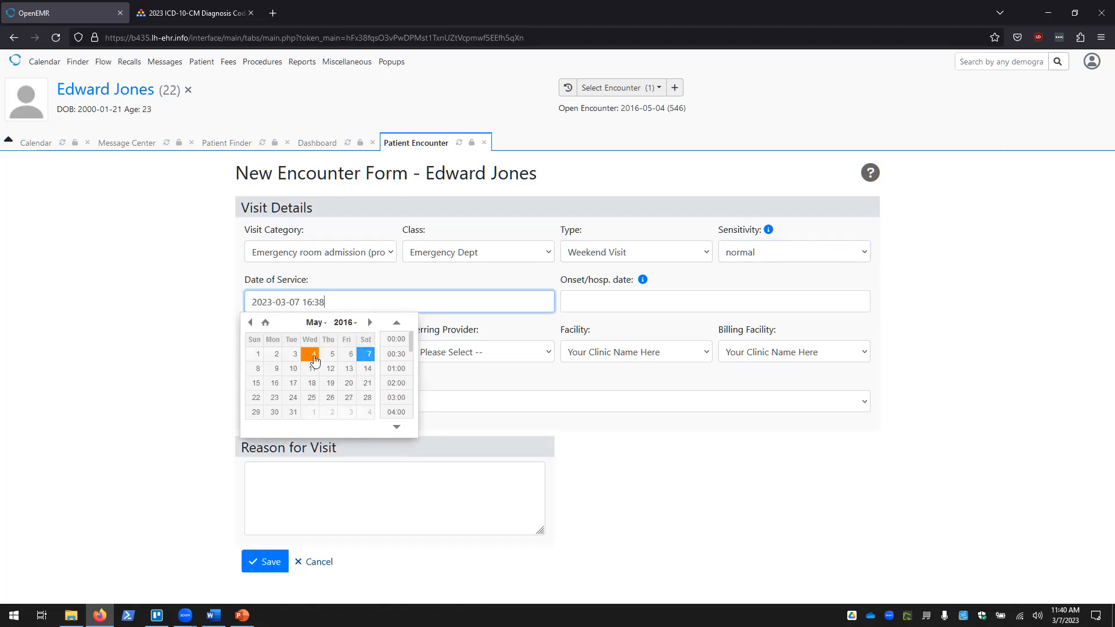
click(366, 357)
Step: Set the onset/hospitalization date to May 7, 2016, matching the date of service
click(604, 309)
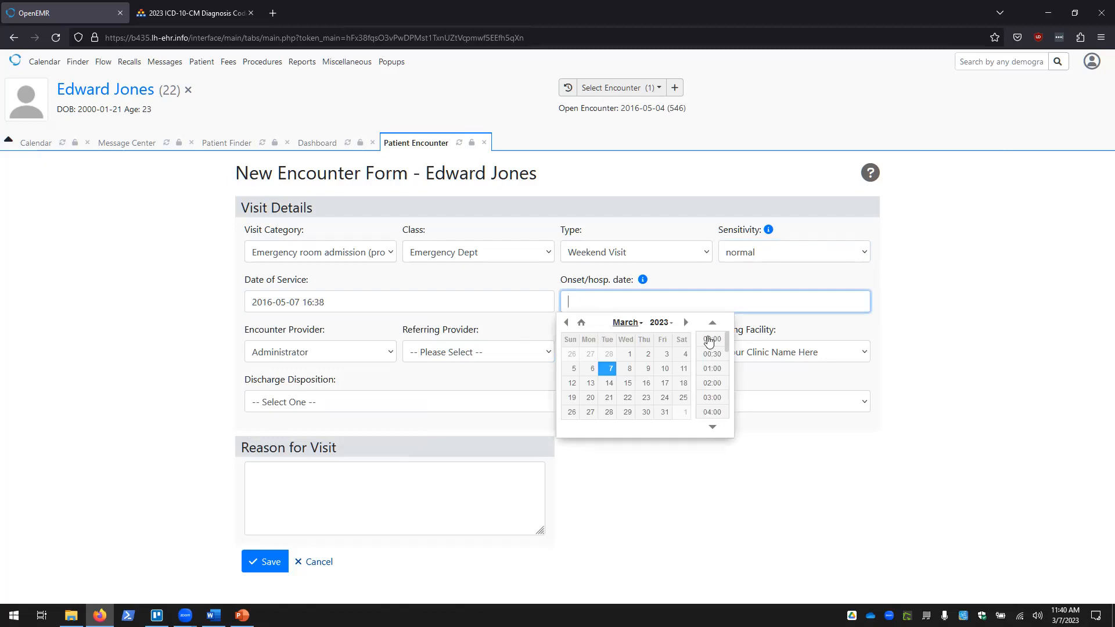
click(641, 323)
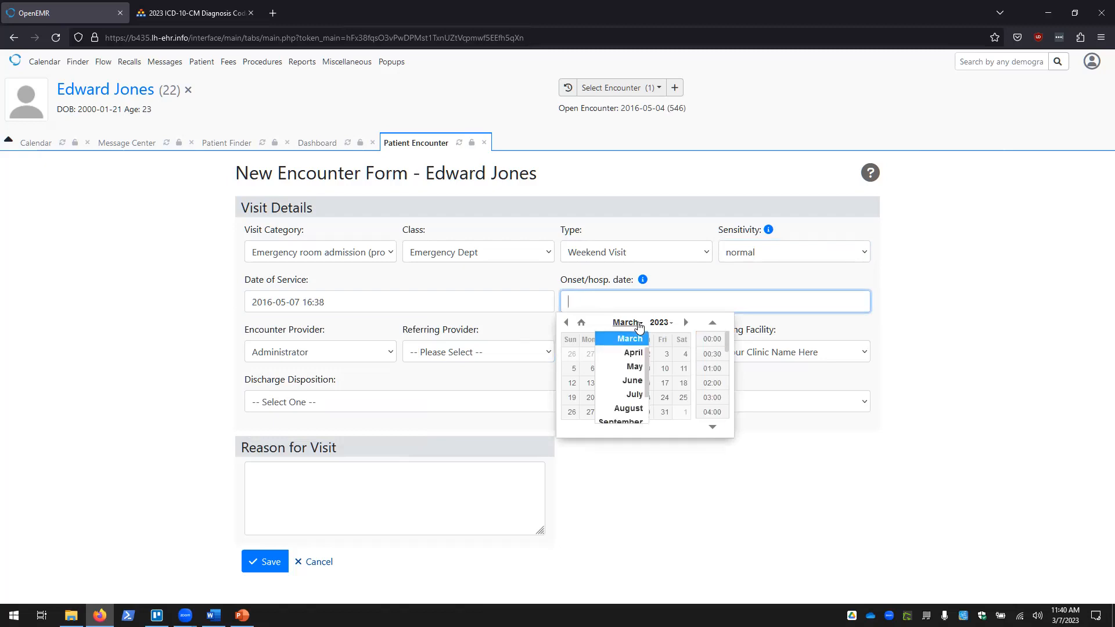
scroll(641, 372, down, 2)
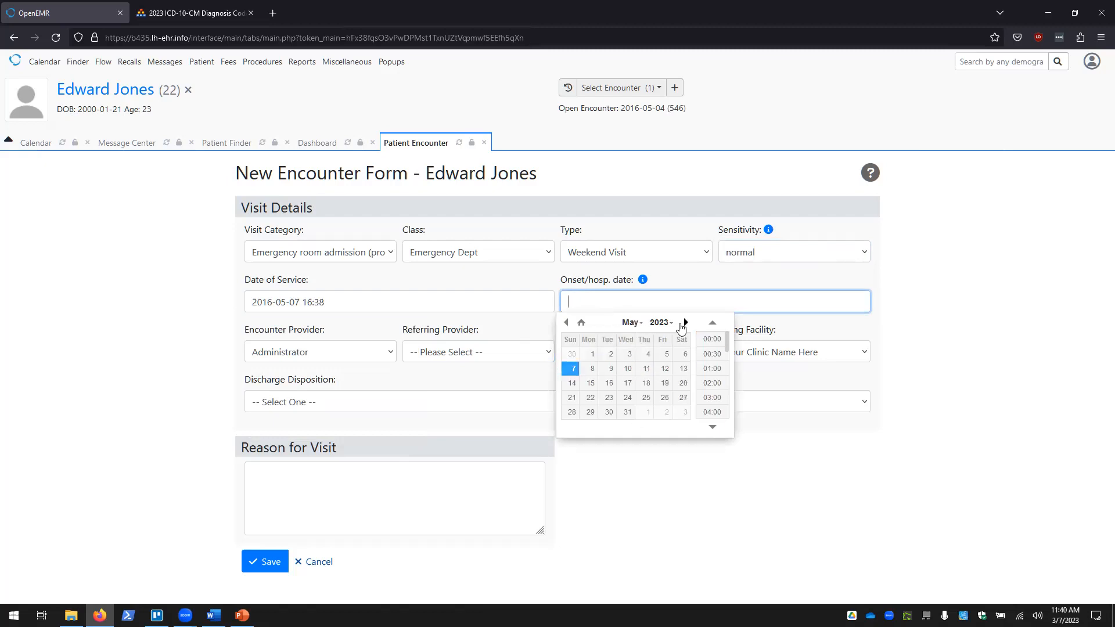
click(660, 323)
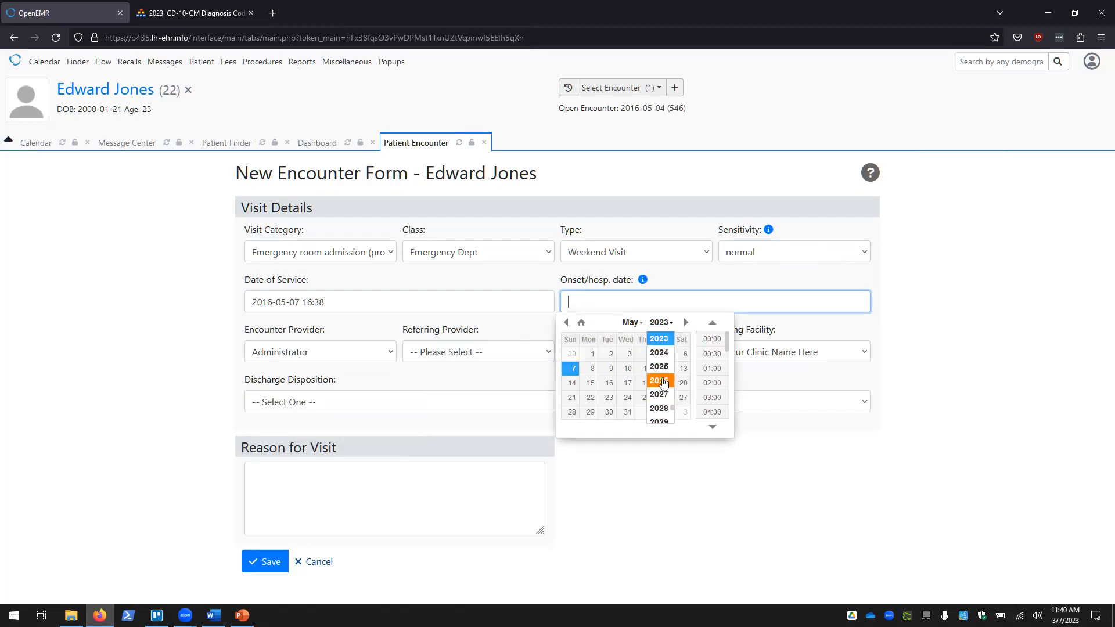
scroll(662, 396, up, 3)
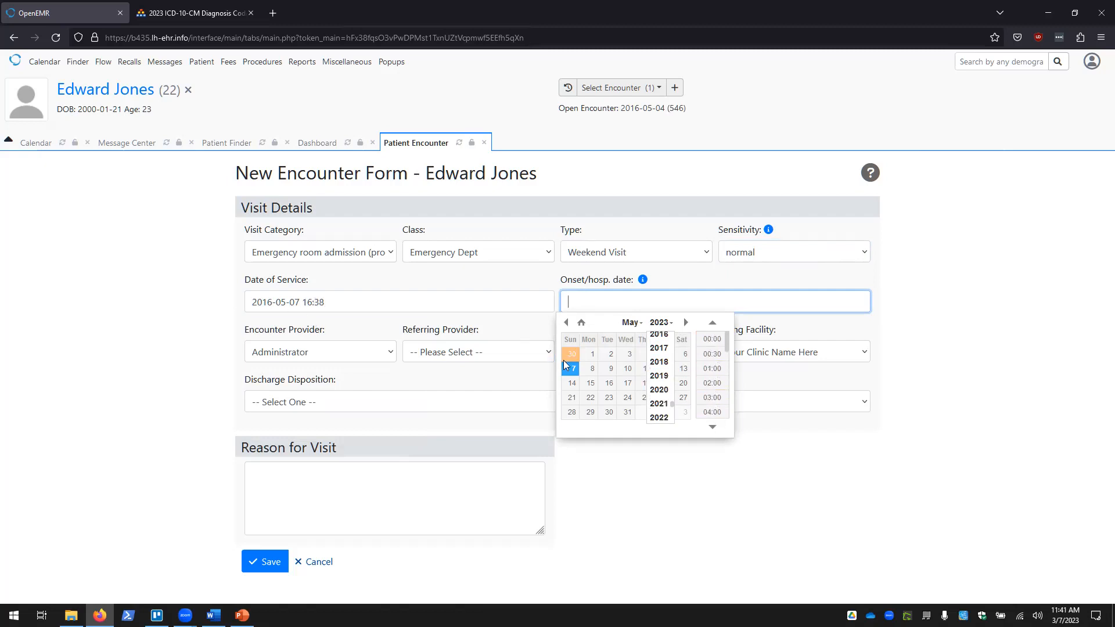
scroll(663, 407, up, 1)
click(659, 346)
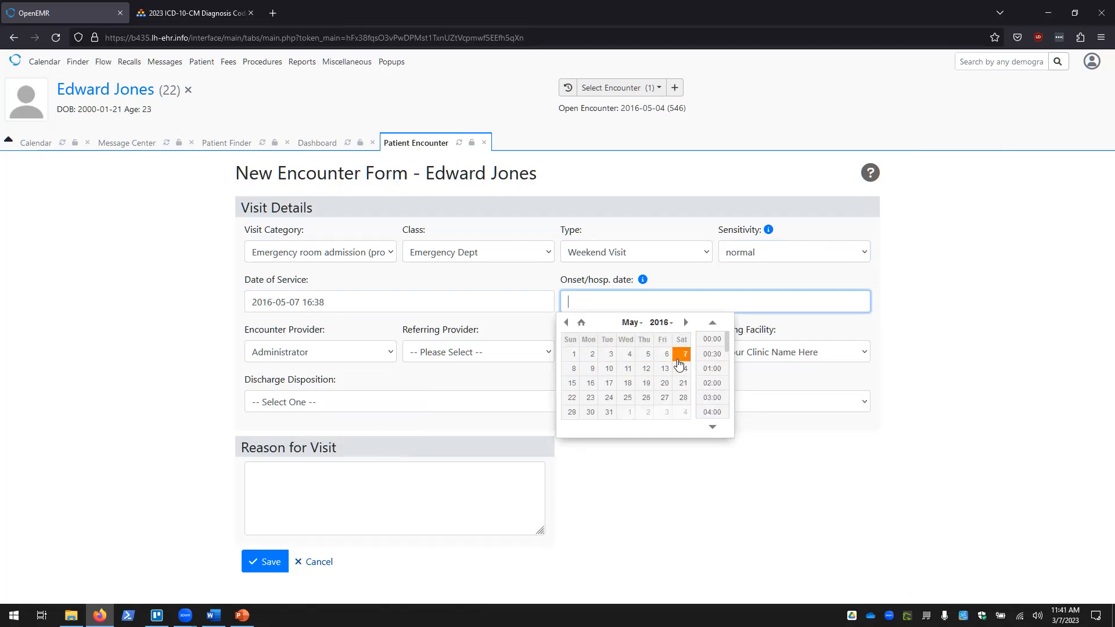
click(683, 354)
click(186, 368)
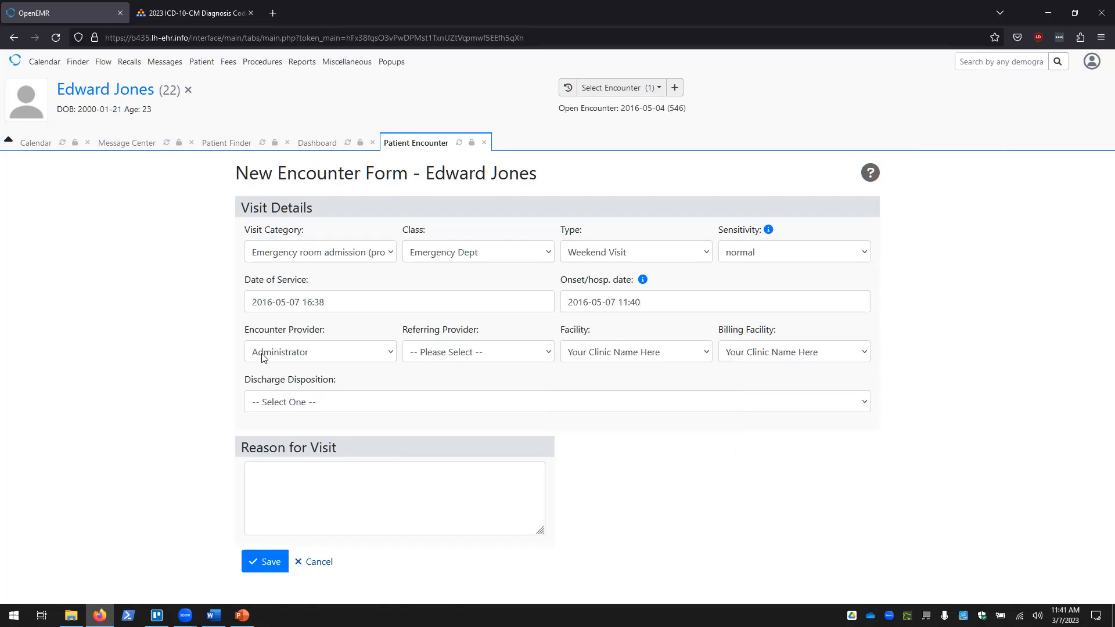
Step: Assign the individually named provider as encounter provider and check the referring provider choices, leaving that field unselected
click(303, 356)
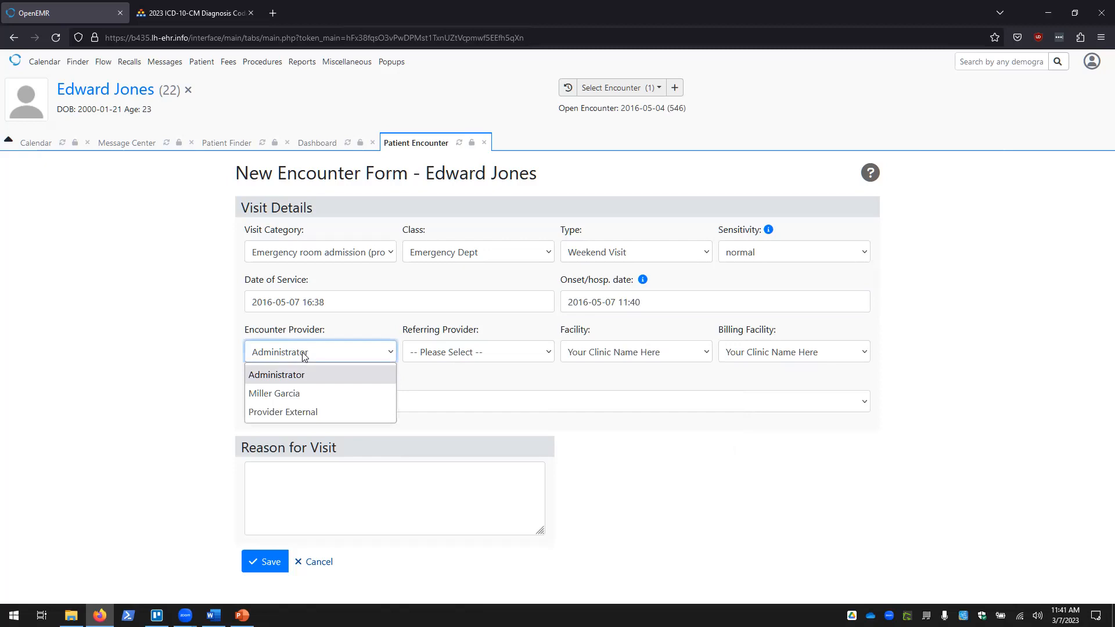
click(313, 397)
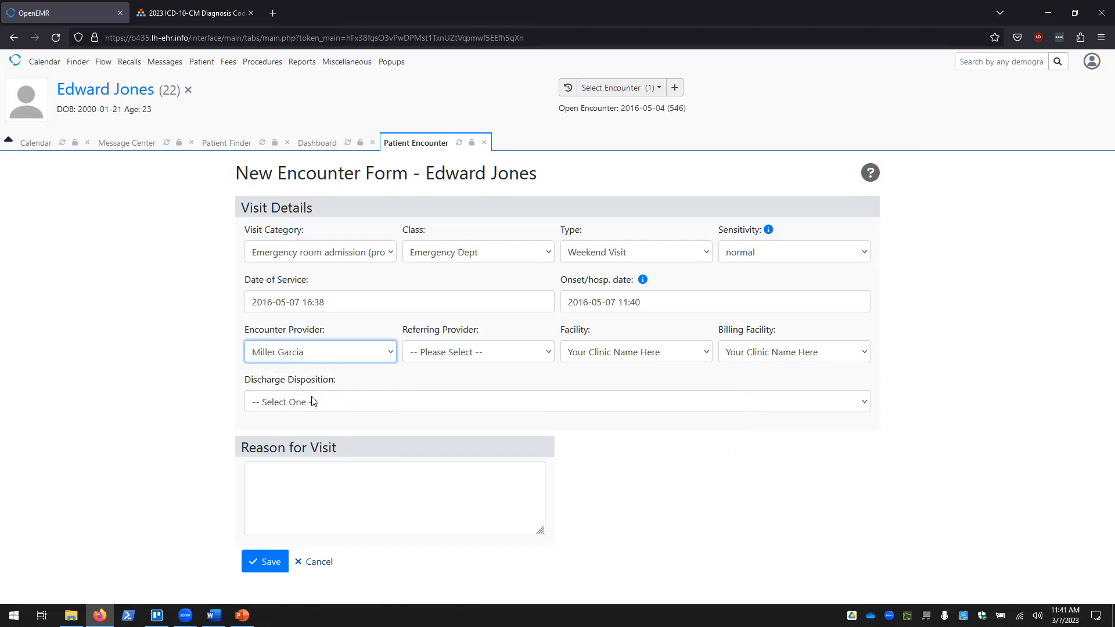
click(487, 352)
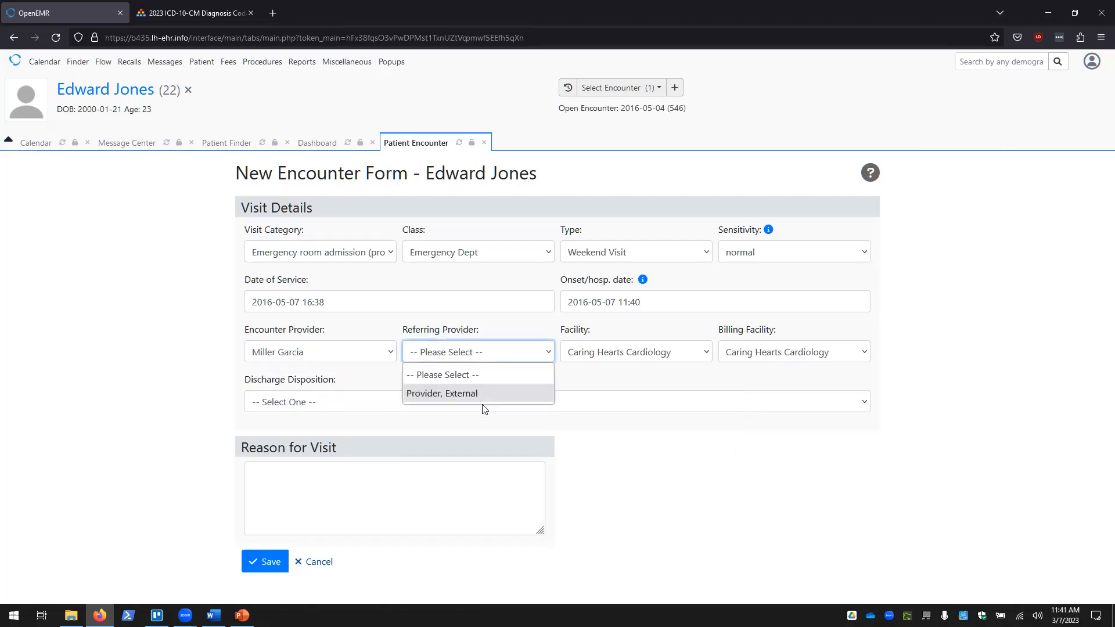
click(489, 357)
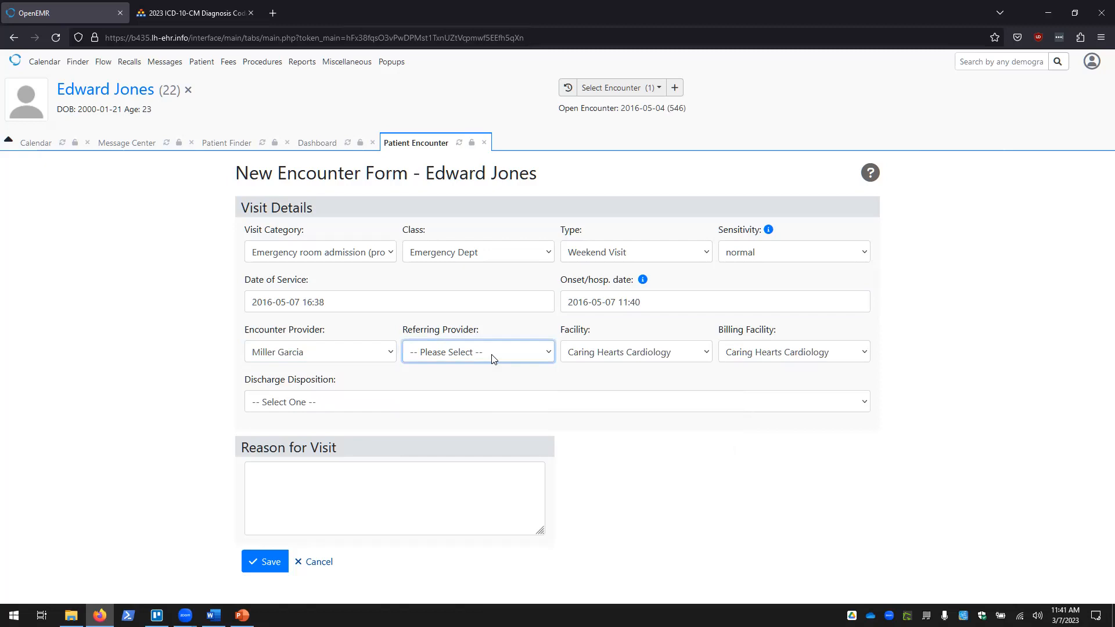
Step: Set both facility and billing facility to Indiana Clinic Emergency Department, with Home as the discharge disposition
click(653, 352)
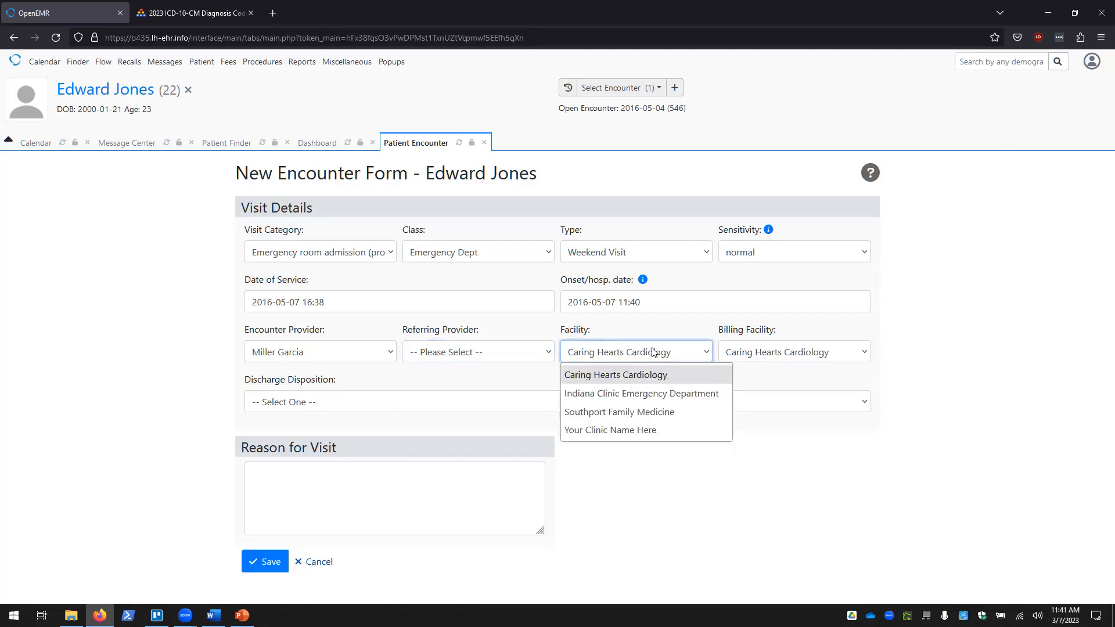
click(659, 394)
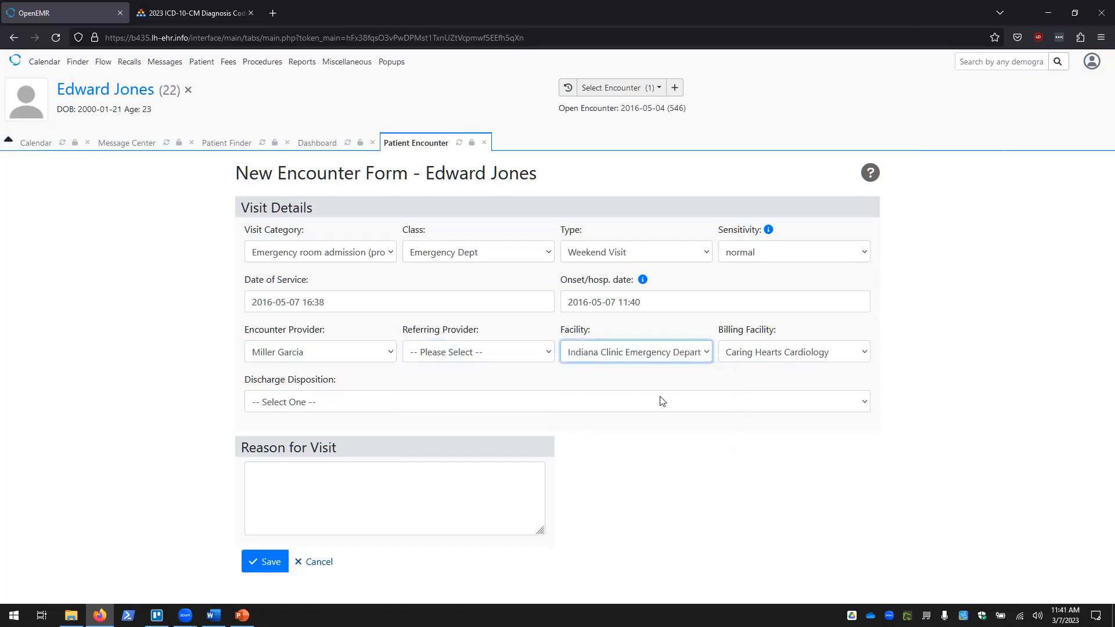
click(797, 357)
click(805, 430)
click(335, 402)
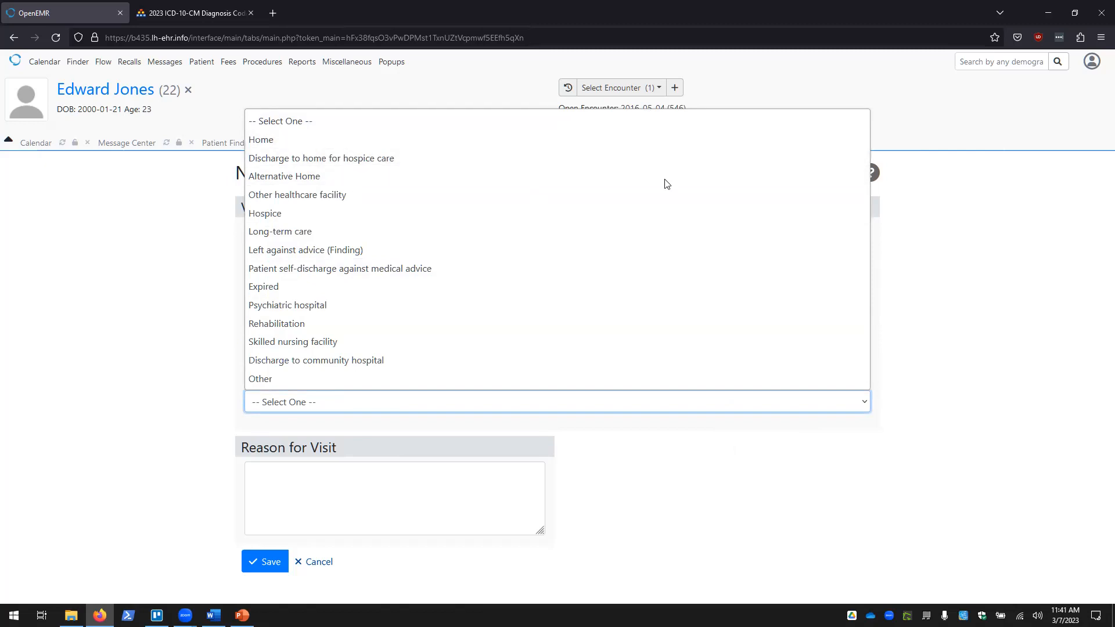
click(501, 142)
Step: Consult the injury description task in the Word document, and begin the reason for visit with "Patient slipped on some icy stairs and"
click(392, 485)
click(213, 615)
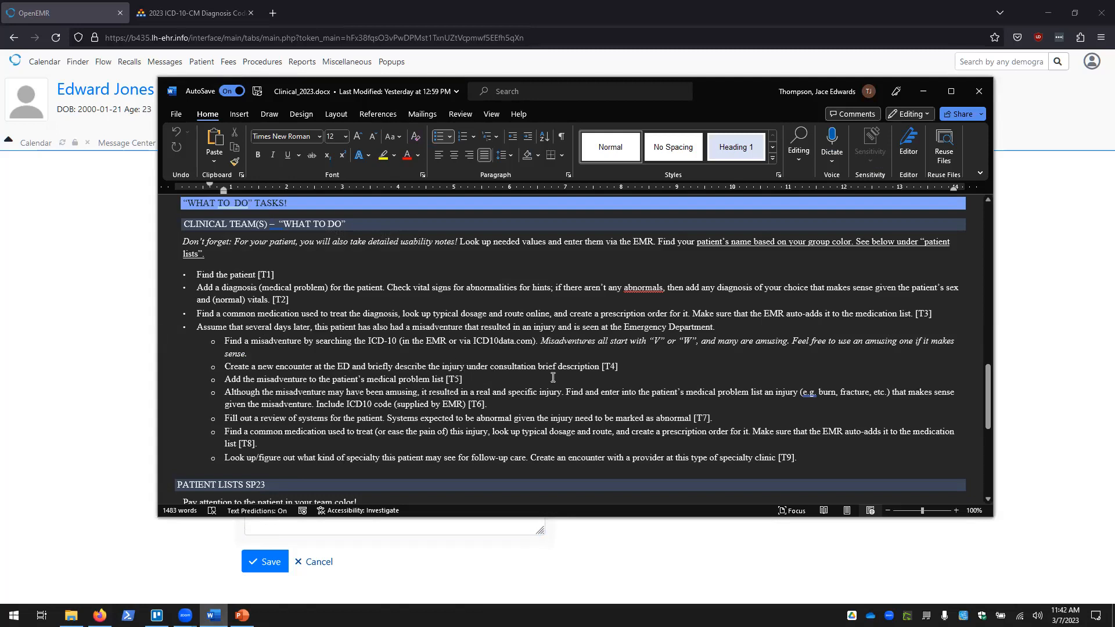
click(46, 422)
click(391, 531)
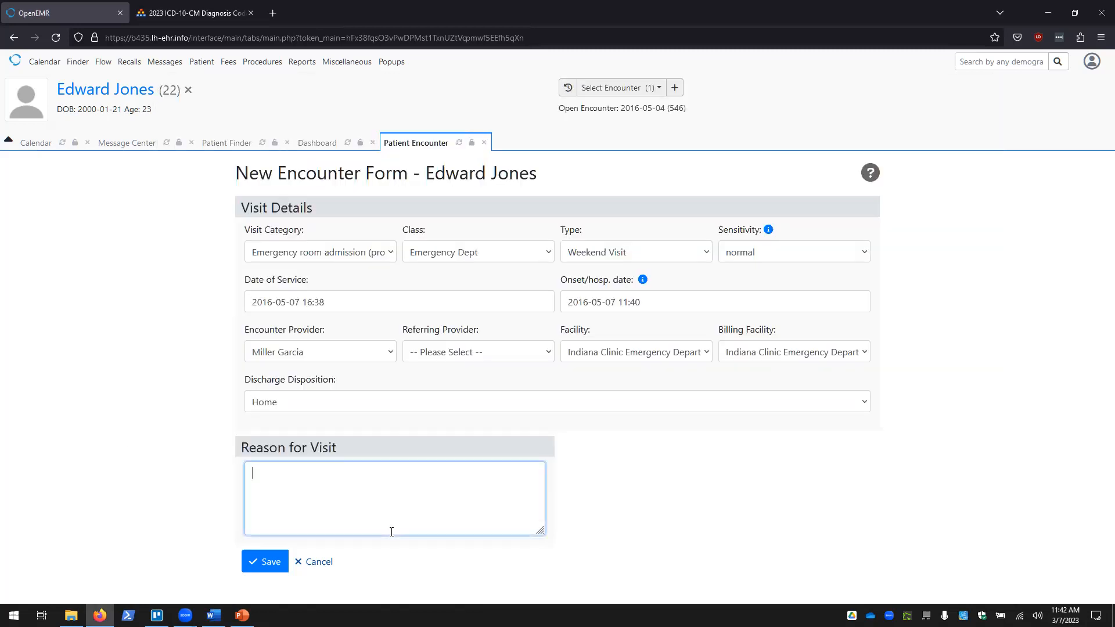
text(Patient slipped on some icy stairs and)
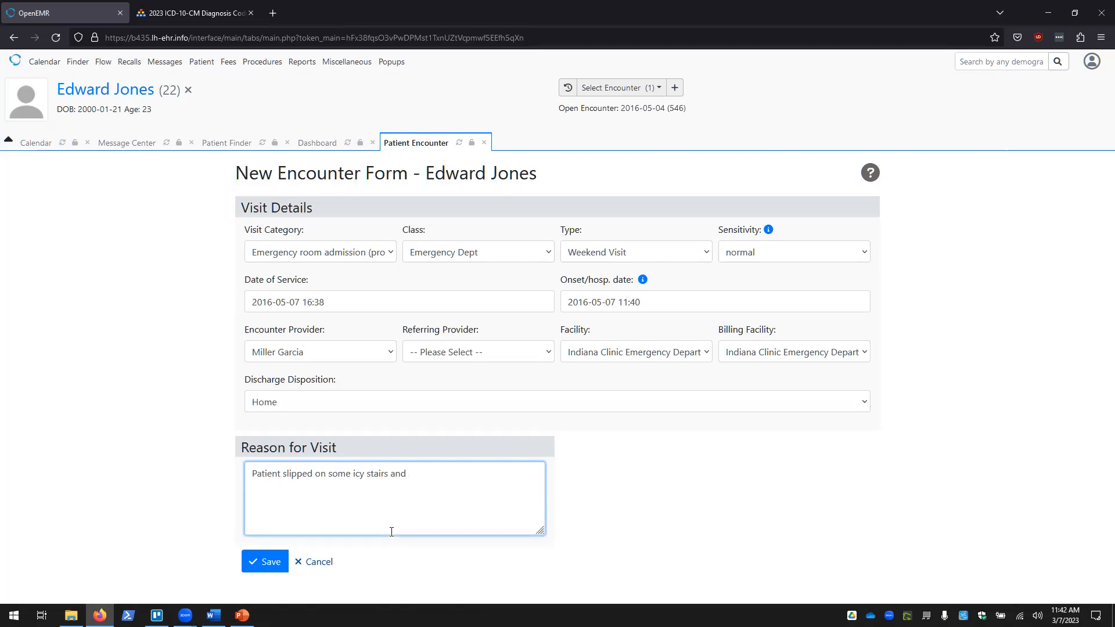
Step: Search the web for "bones of the leg" in a new browser tab
double_click(863, 6)
click(453, 203)
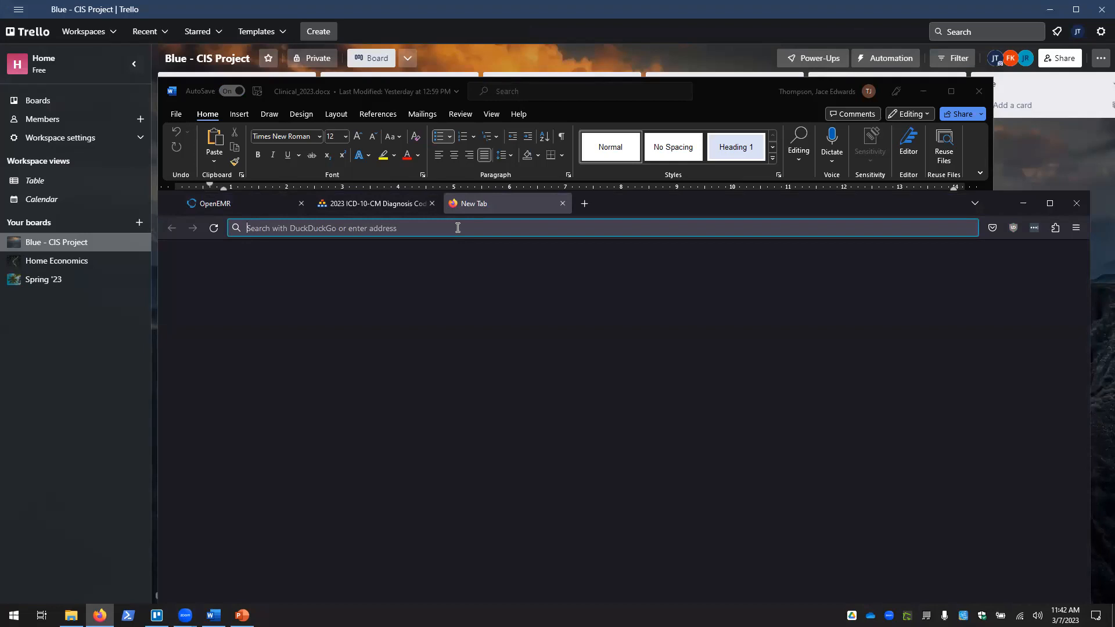
text(bones of the le)
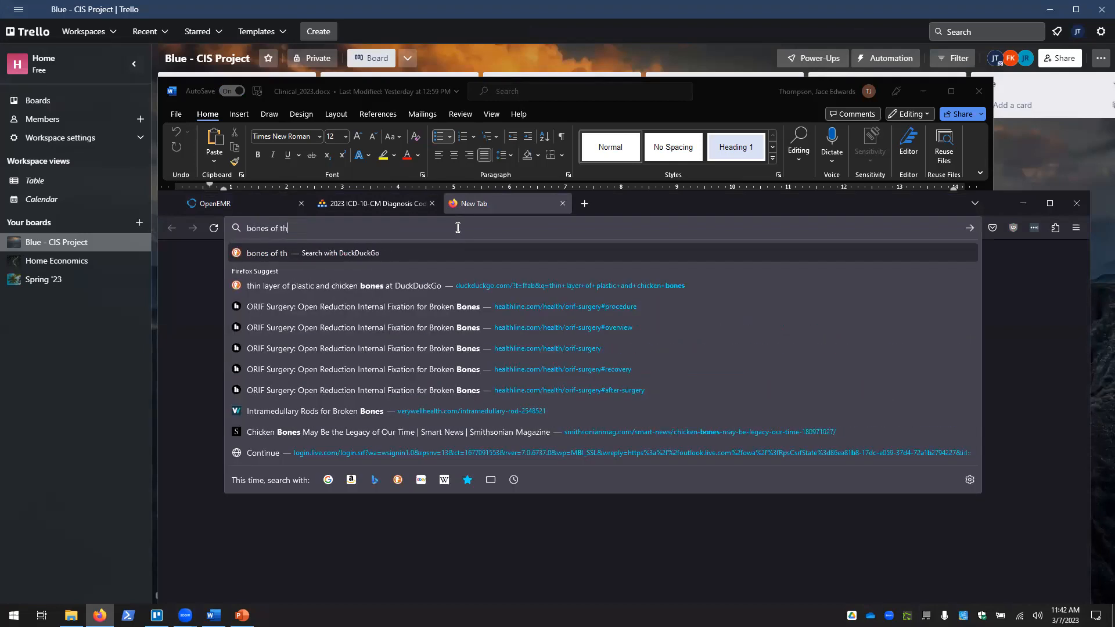
text(g)
key(Return)
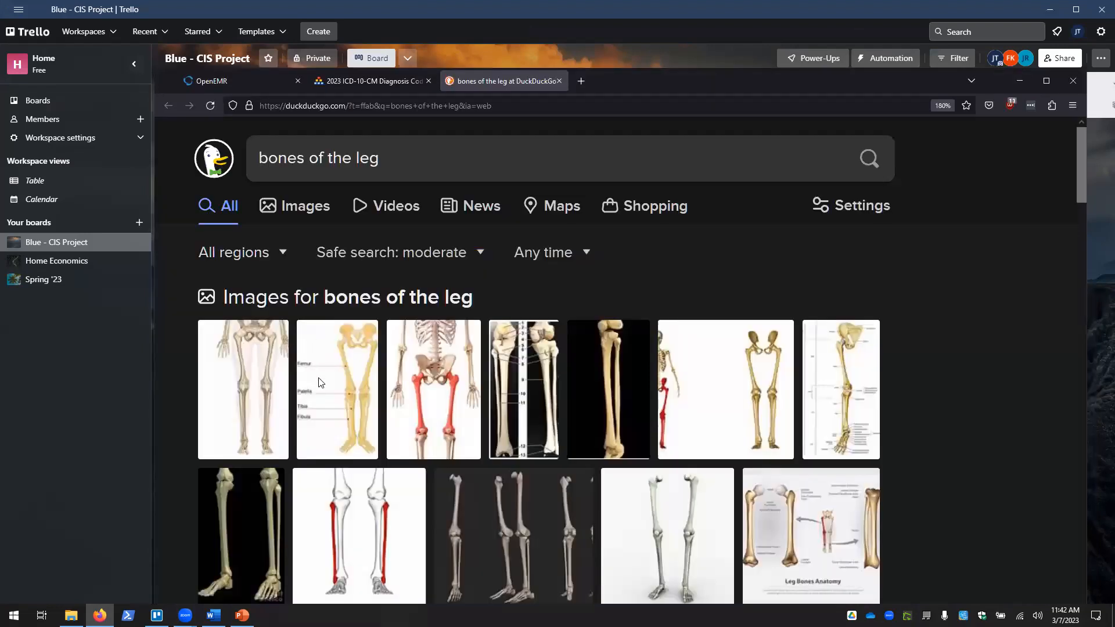
Step: View the labelled leg bone diagram naming the femur, patella, tibia and fibula, and browse the related images
click(320, 383)
scroll(297, 509, down, 5)
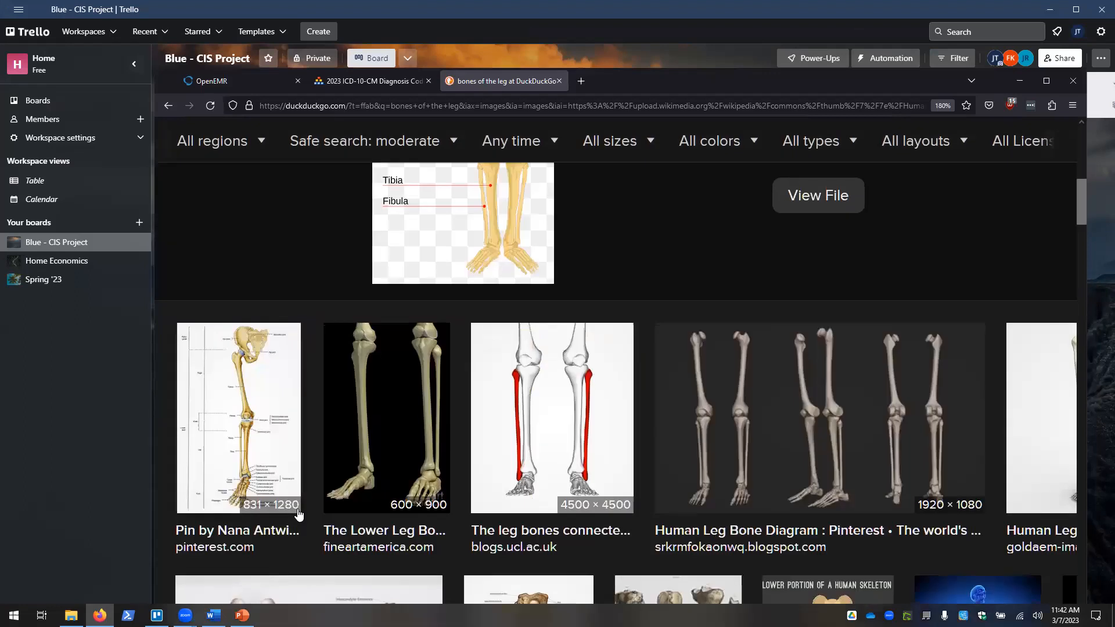
scroll(298, 513, up, 5)
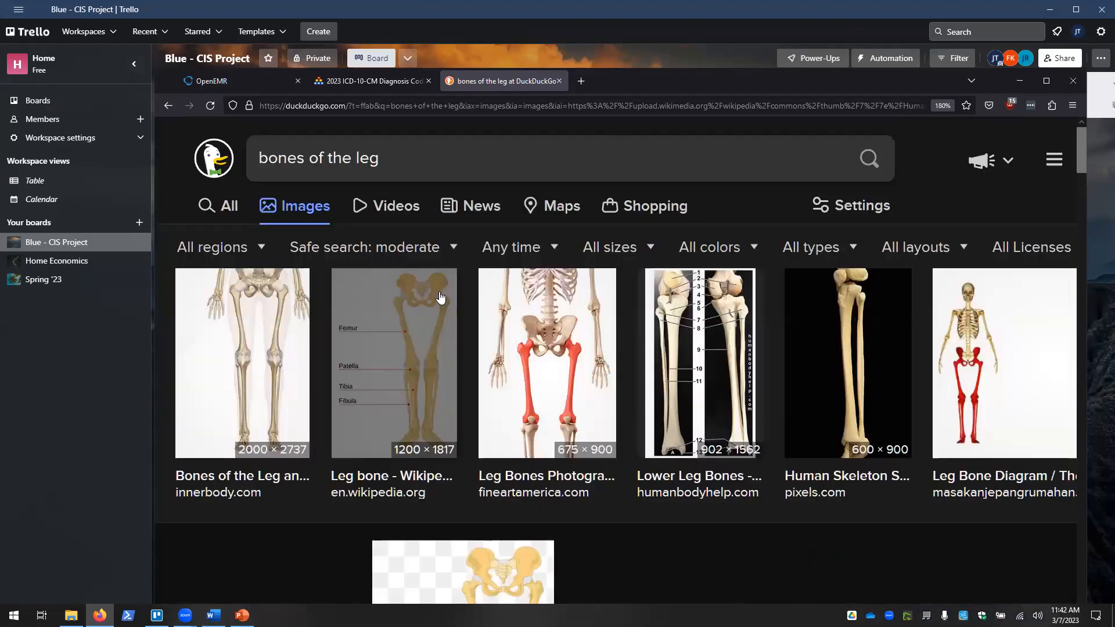
Step: Search the web for "tibia fractures" and show all result types instead of only images
click(524, 159)
text(tibia fr)
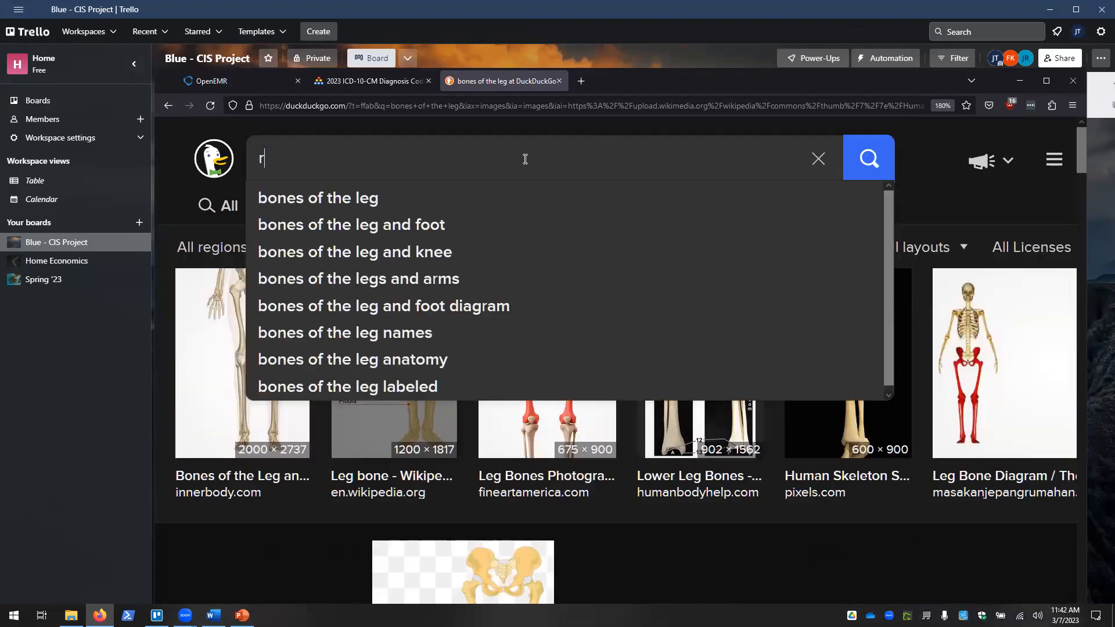
text(actures)
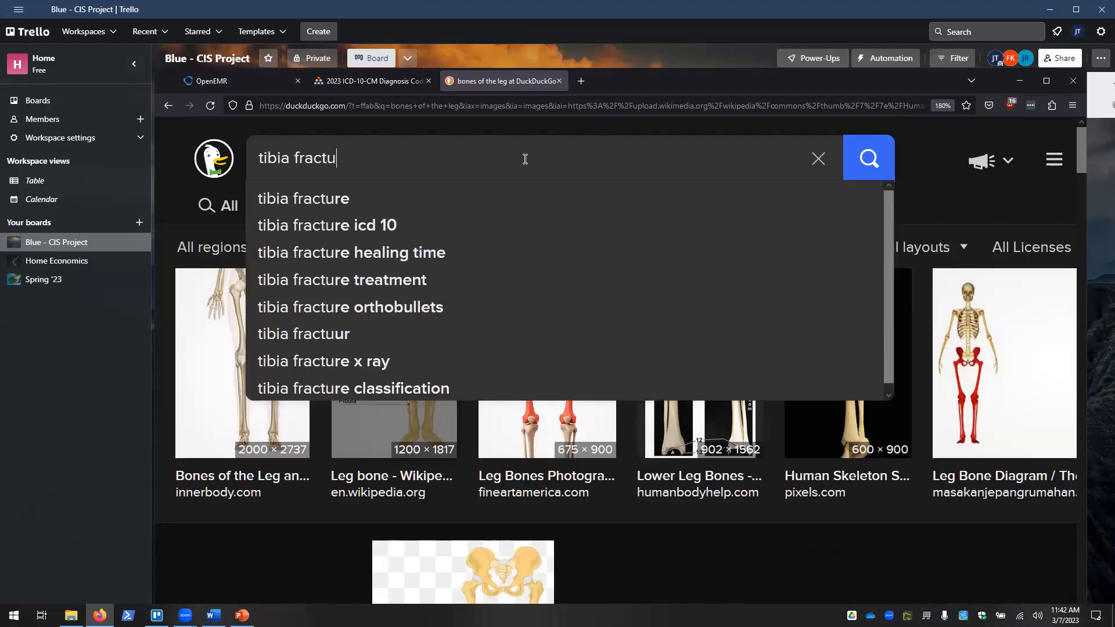
key(Return)
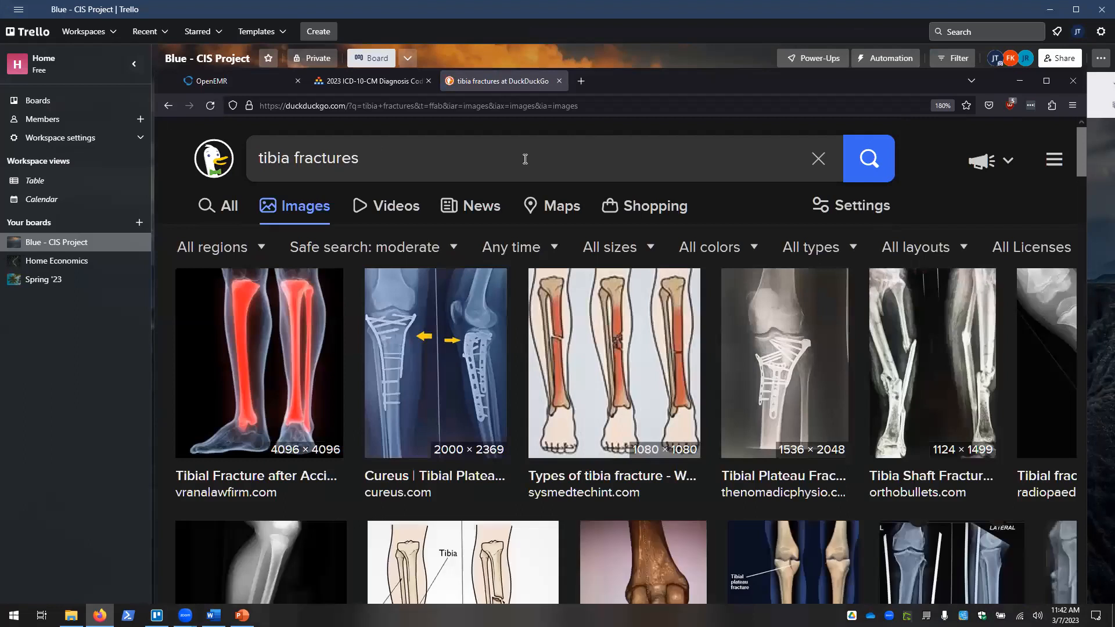
click(225, 204)
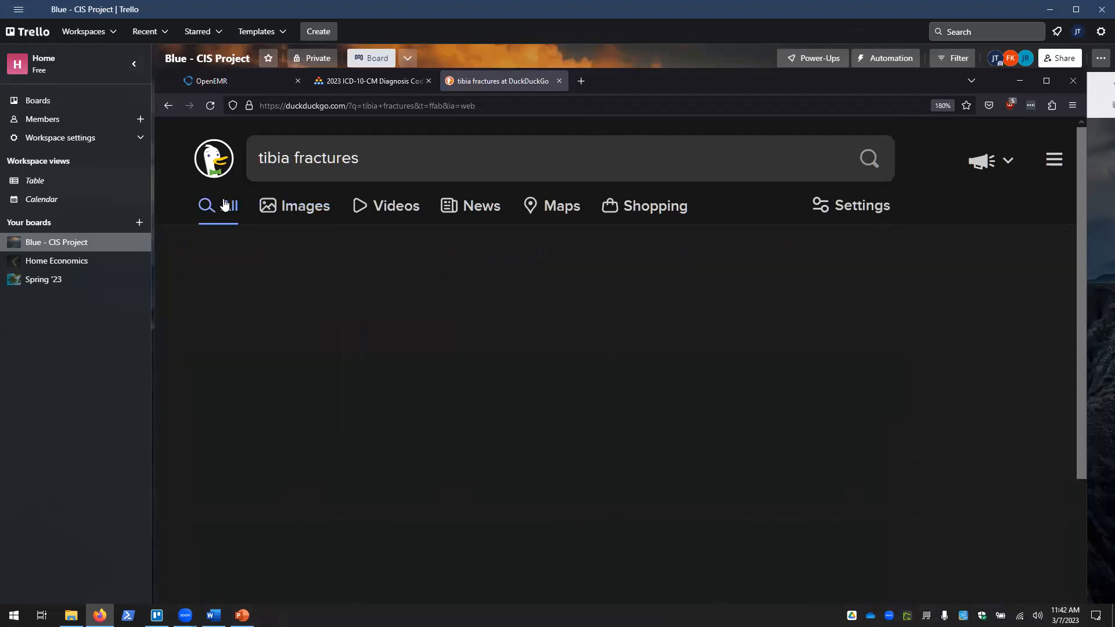
Step: Refine the search to "tibia fractures types" and look through the results for a suitable article
click(467, 167)
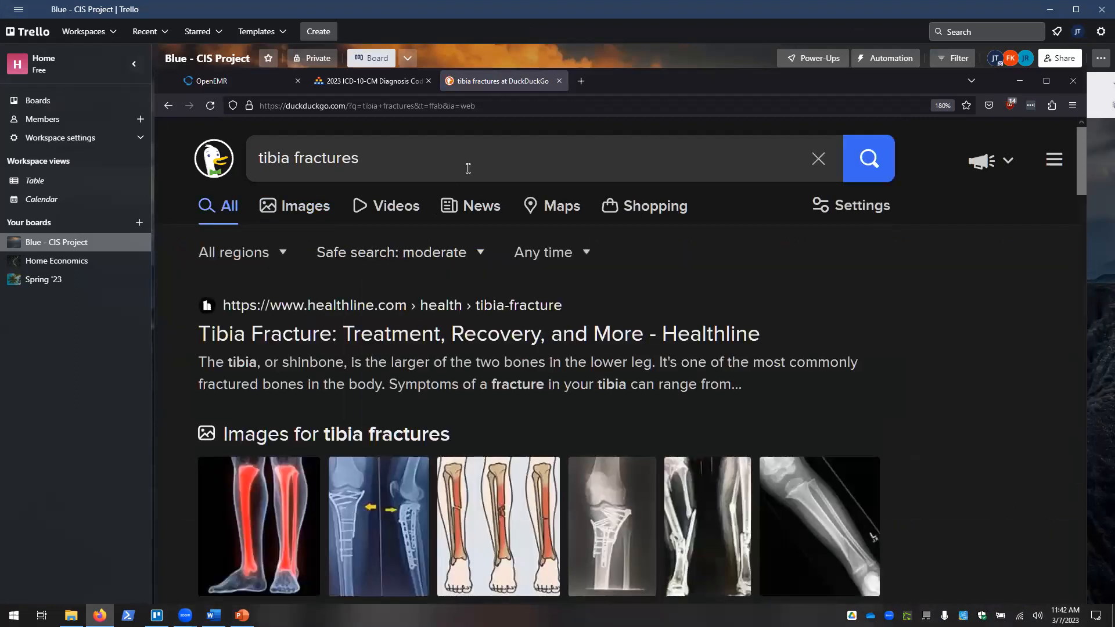
text(types)
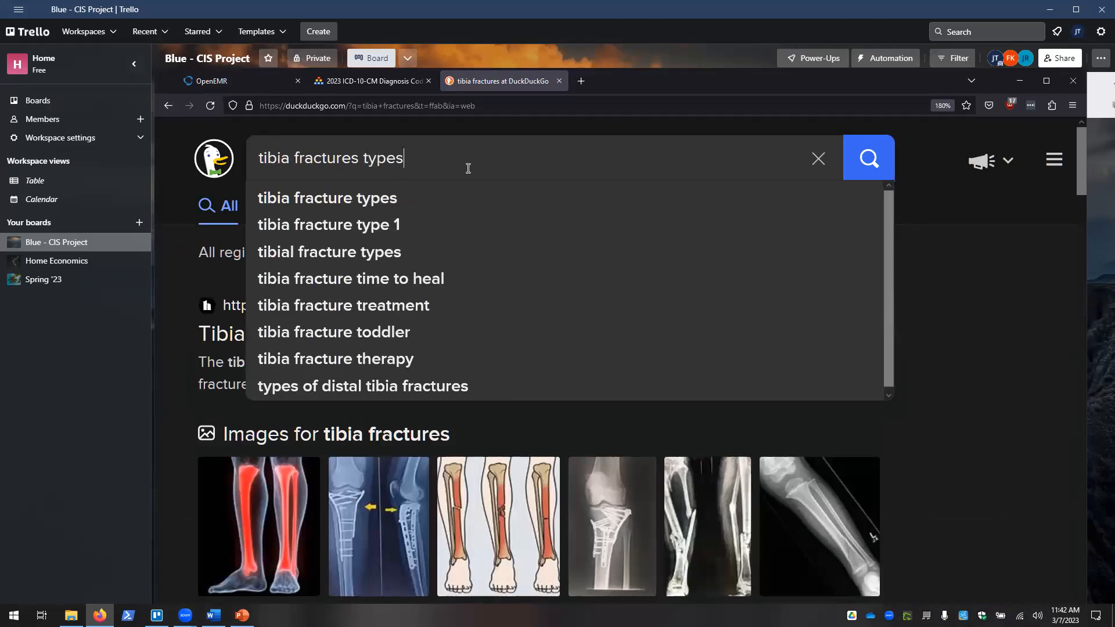
key(Return)
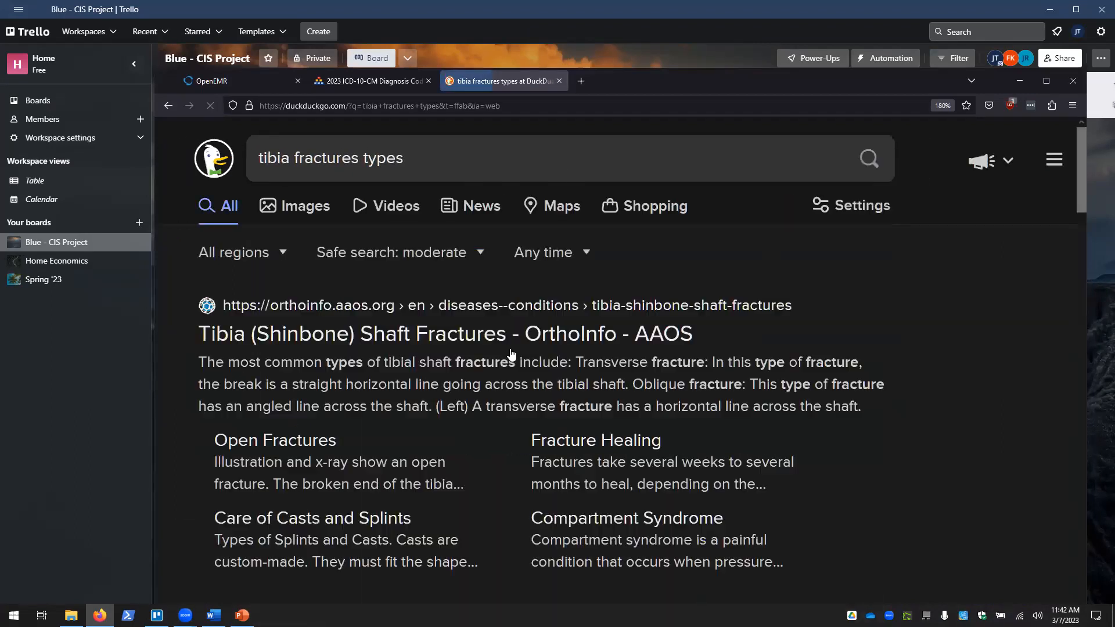
scroll(799, 373, down, 5)
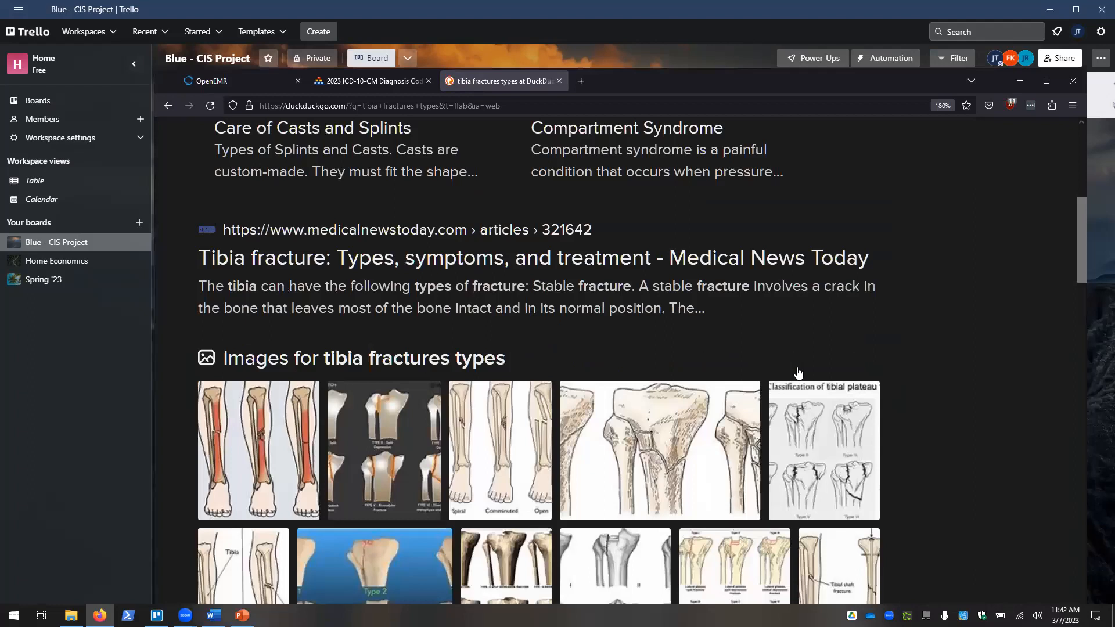
scroll(798, 373, up, 3)
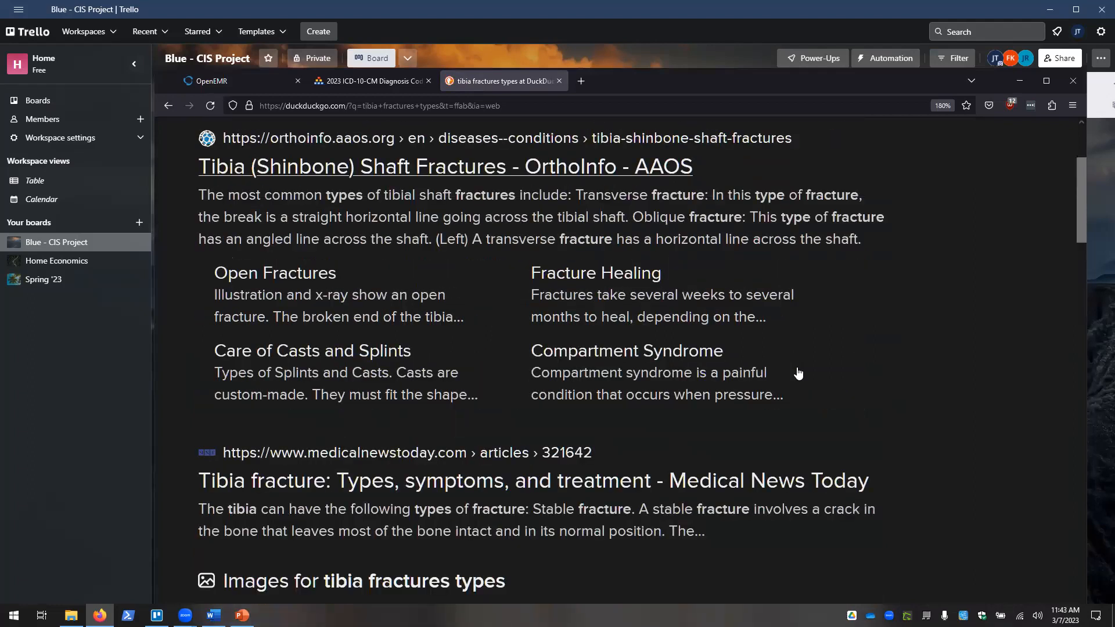
Step: Open the OrthoInfo article on tibia (shinbone) shaft fractures, maximize the browser window and read the fracture type descriptions
click(564, 178)
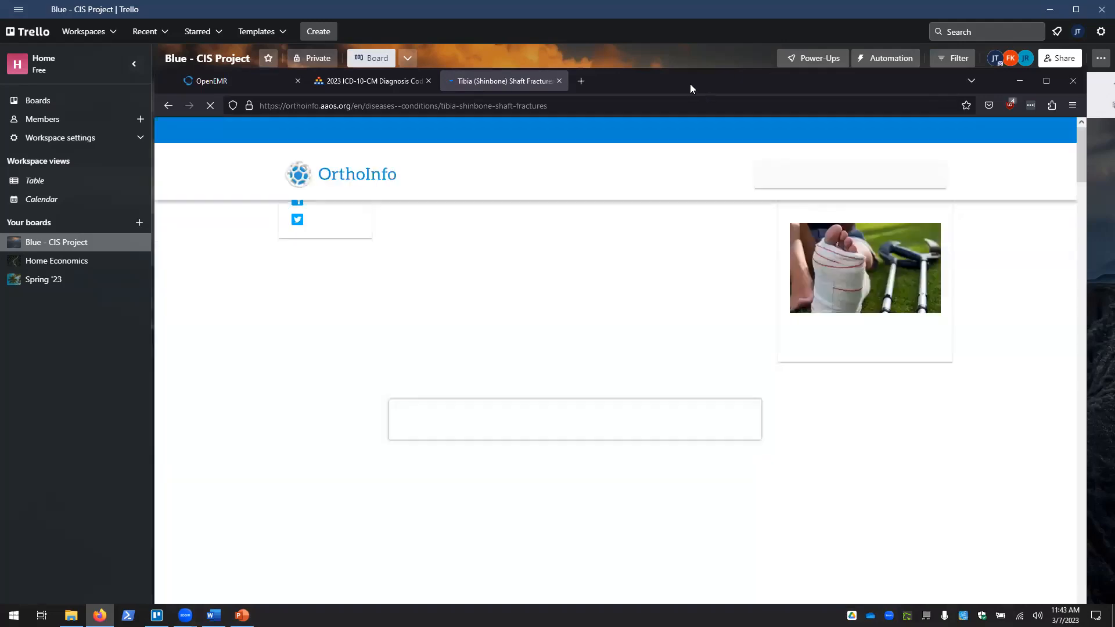
double_click(683, 89)
scroll(292, 392, down, 4)
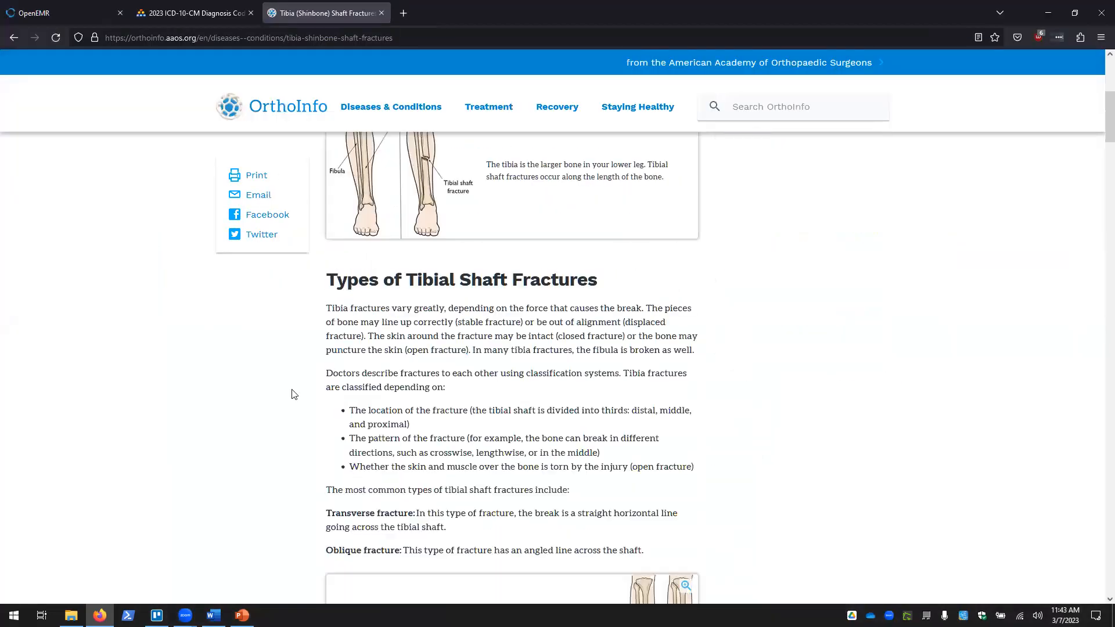
scroll(293, 394, down, 4)
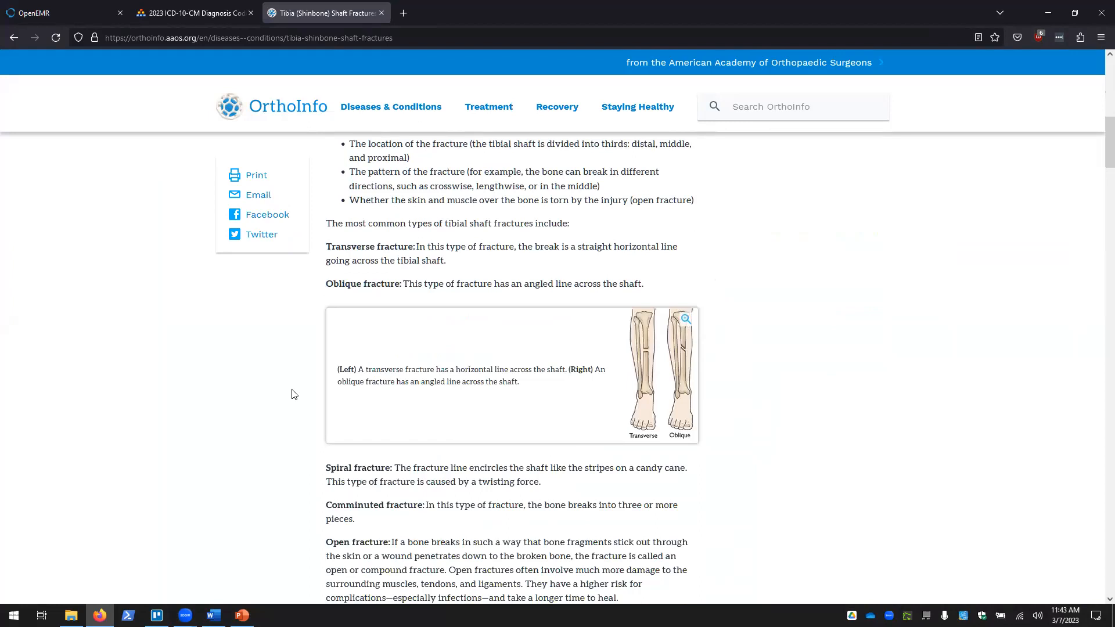
scroll(293, 394, down, 2)
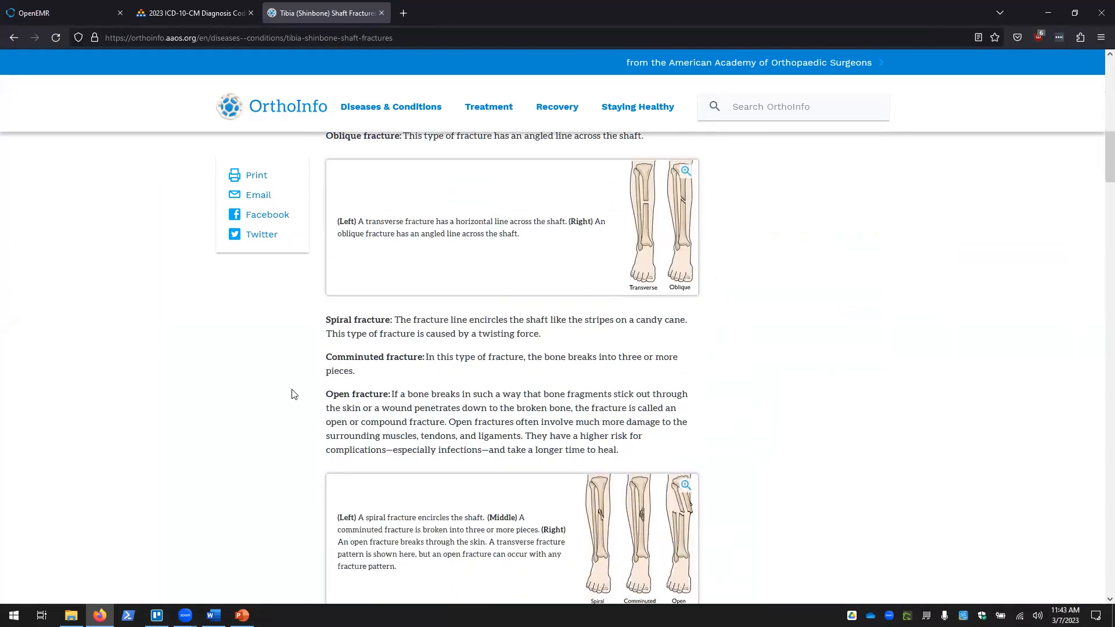
scroll(294, 394, down, 2)
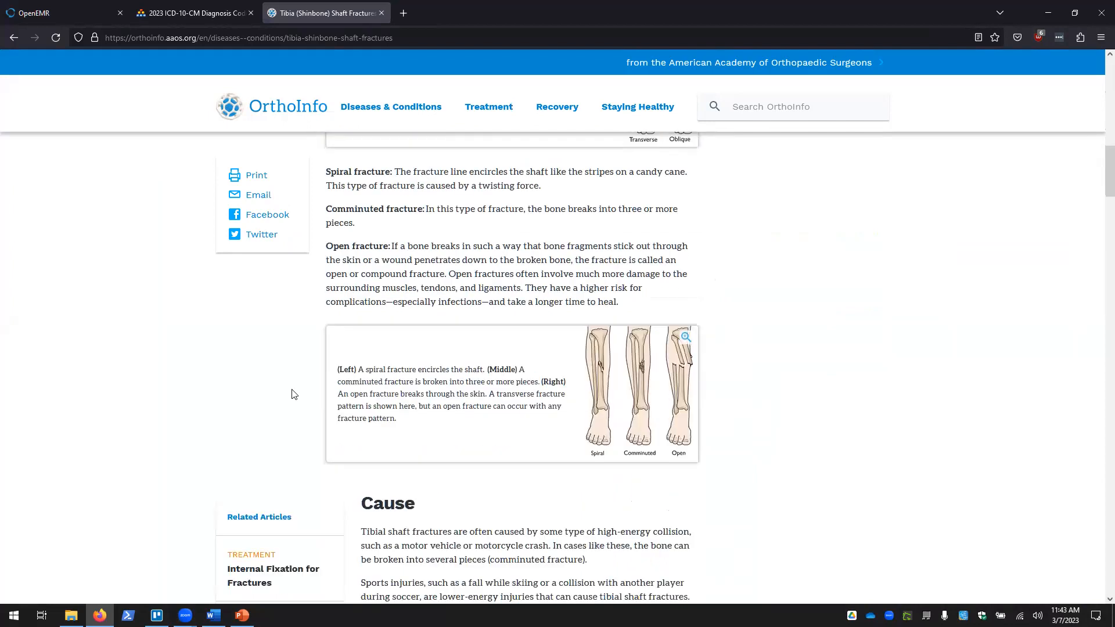
Step: Skim the article's sections on cause, symptoms, doctor examination, treatment and recovery of tibial shaft fractures
scroll(293, 392, down, 2)
scroll(211, 361, down, 4)
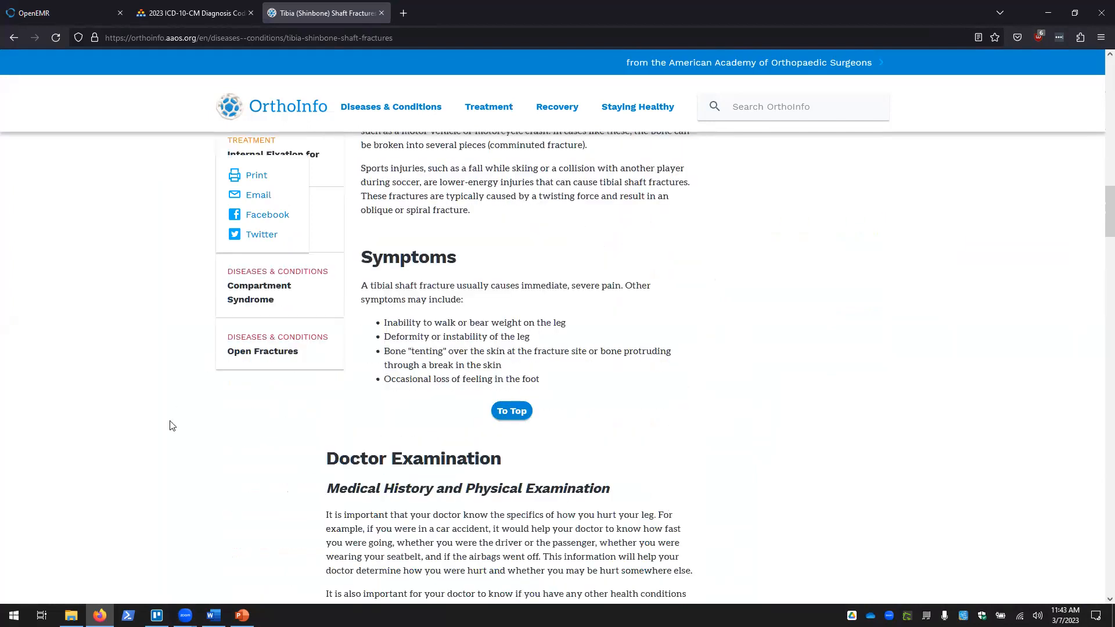
scroll(170, 423, down, 5)
scroll(172, 426, down, 10)
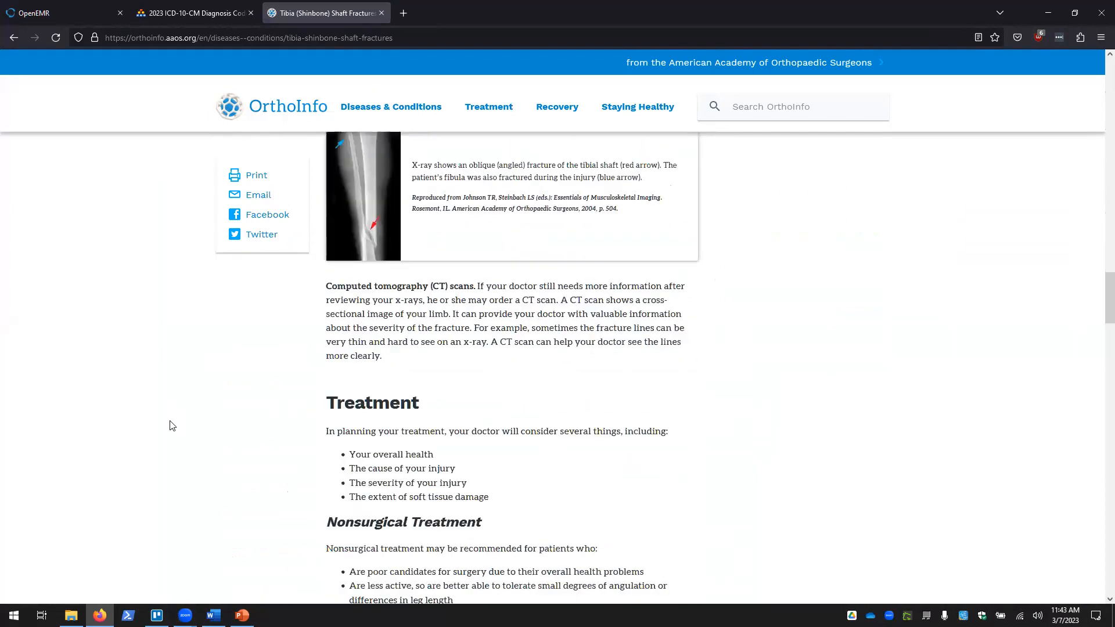
scroll(172, 425, down, 10)
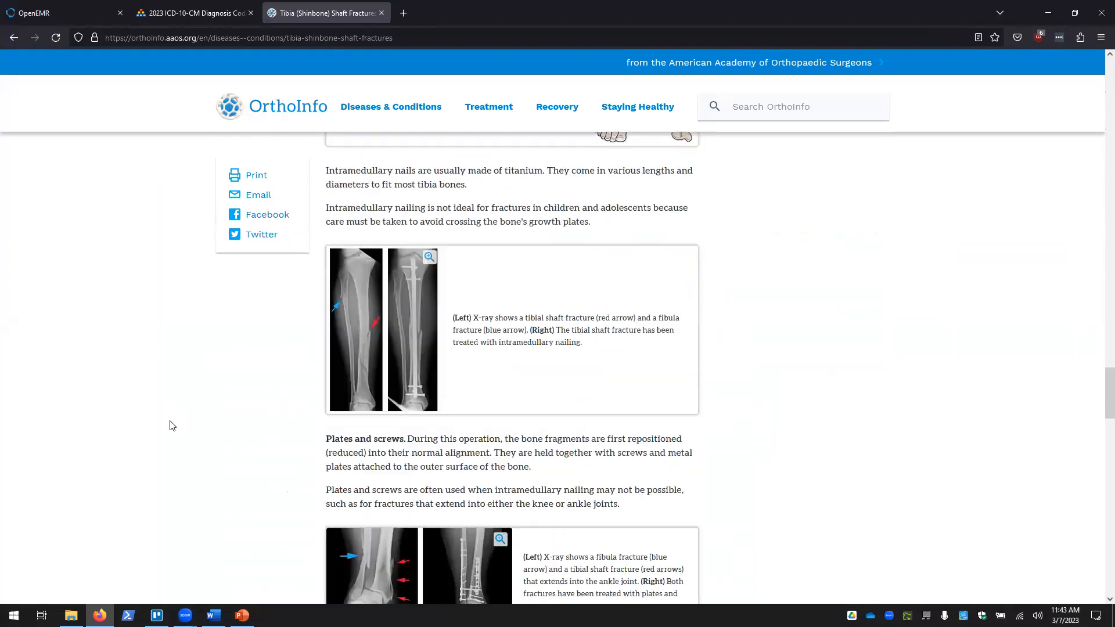
scroll(172, 426, down, 1)
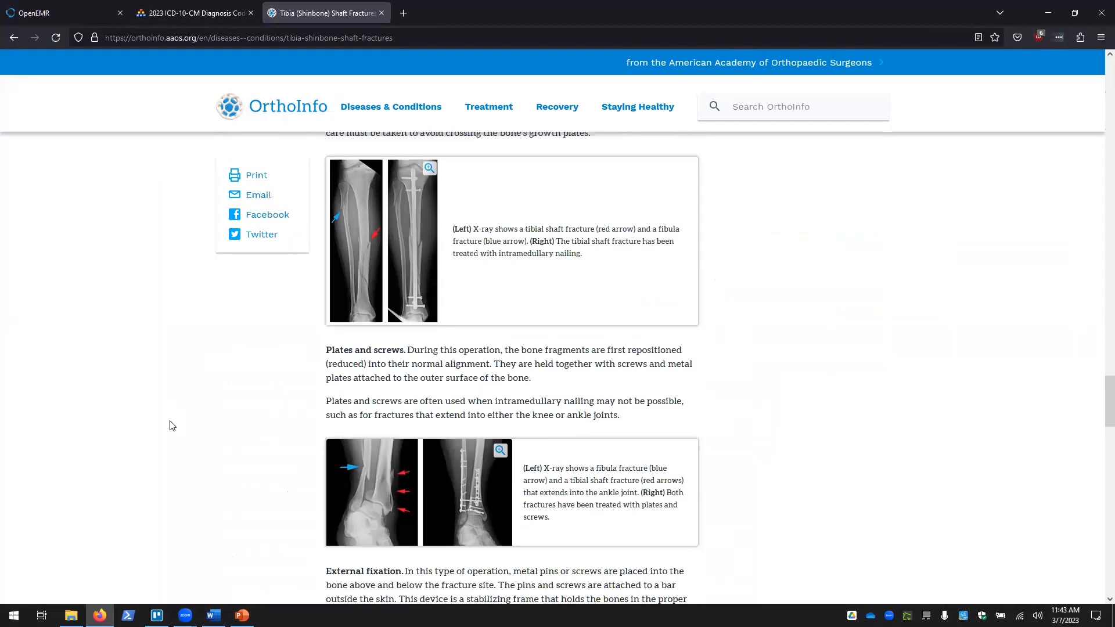
scroll(172, 426, down, 6)
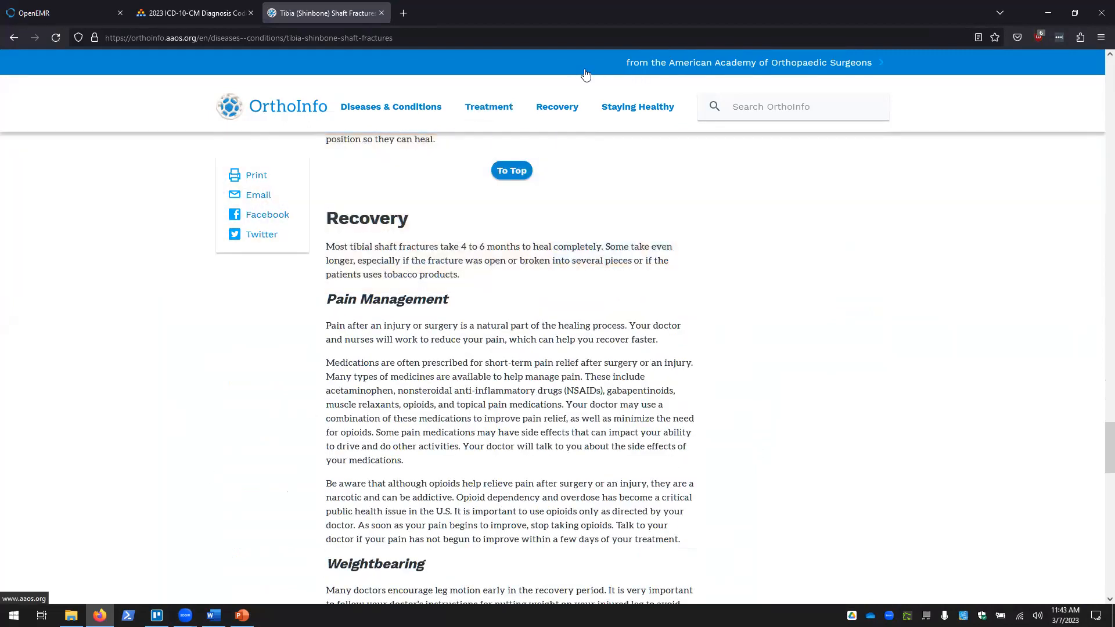
Step: Reduce the browser window, search for "distal tibia fracture rare" in a new tab and look through the results
double_click(919, 5)
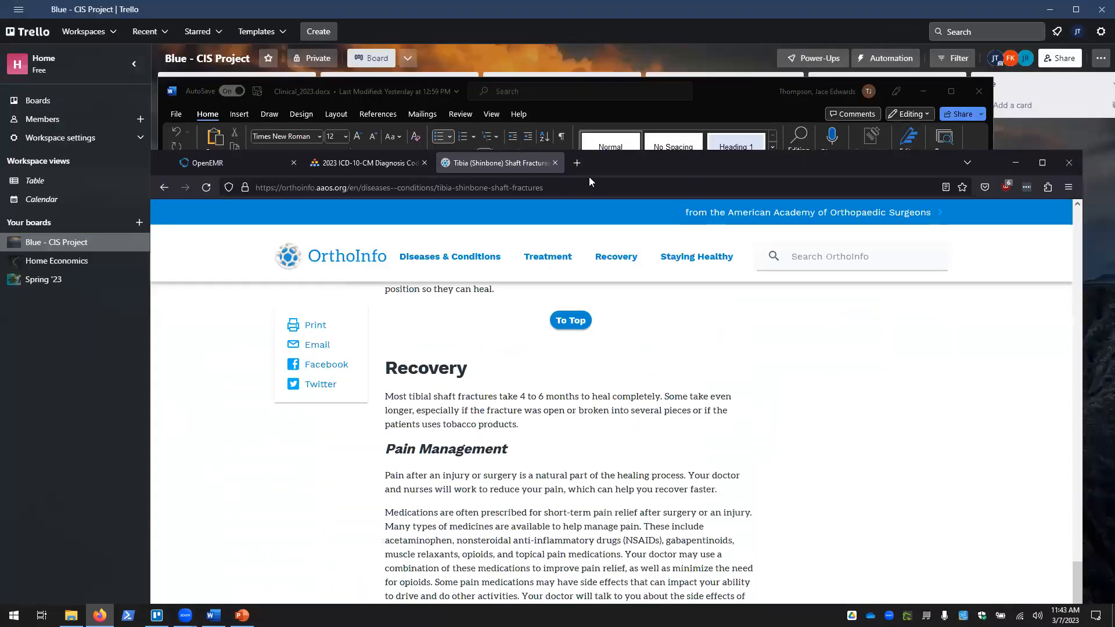
click(583, 162)
text(di)
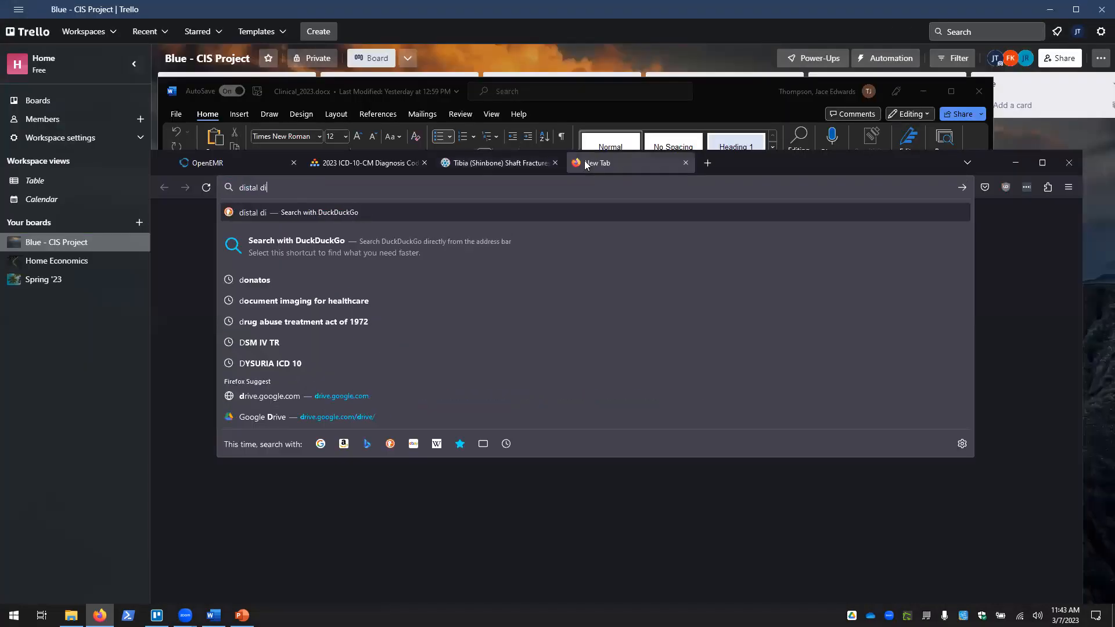
text(stal tibia fracture rare)
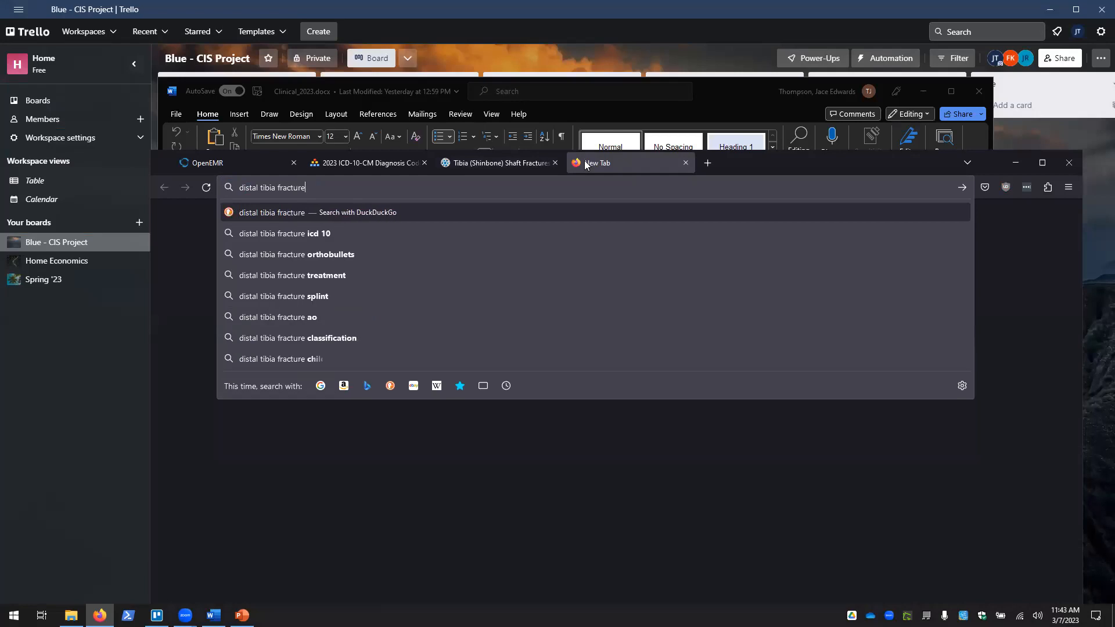
key(Return)
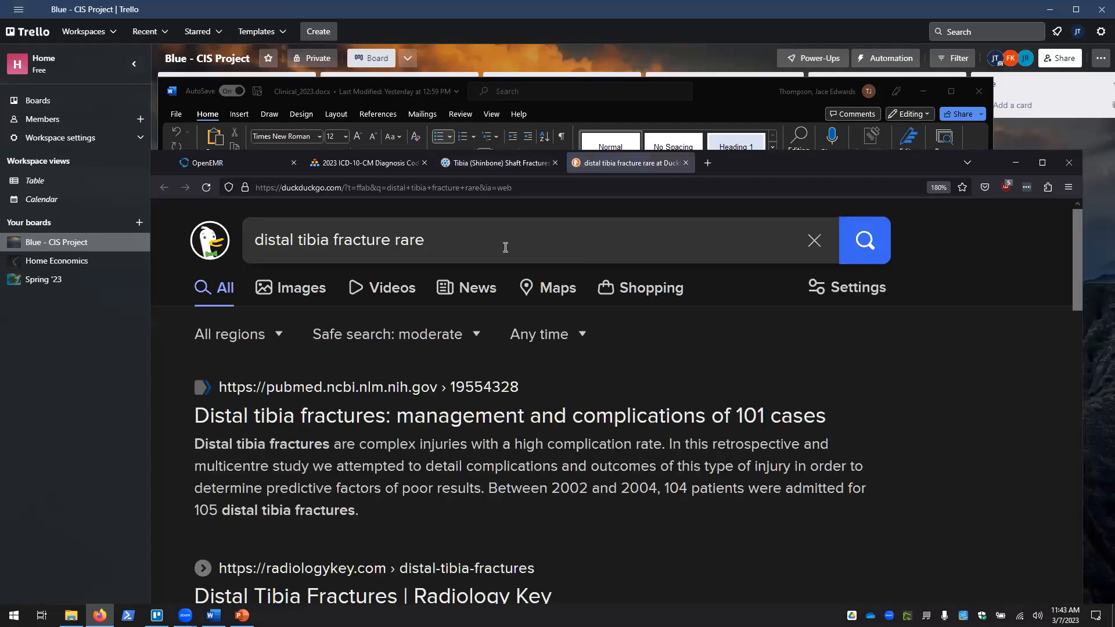
scroll(285, 311, down, 3)
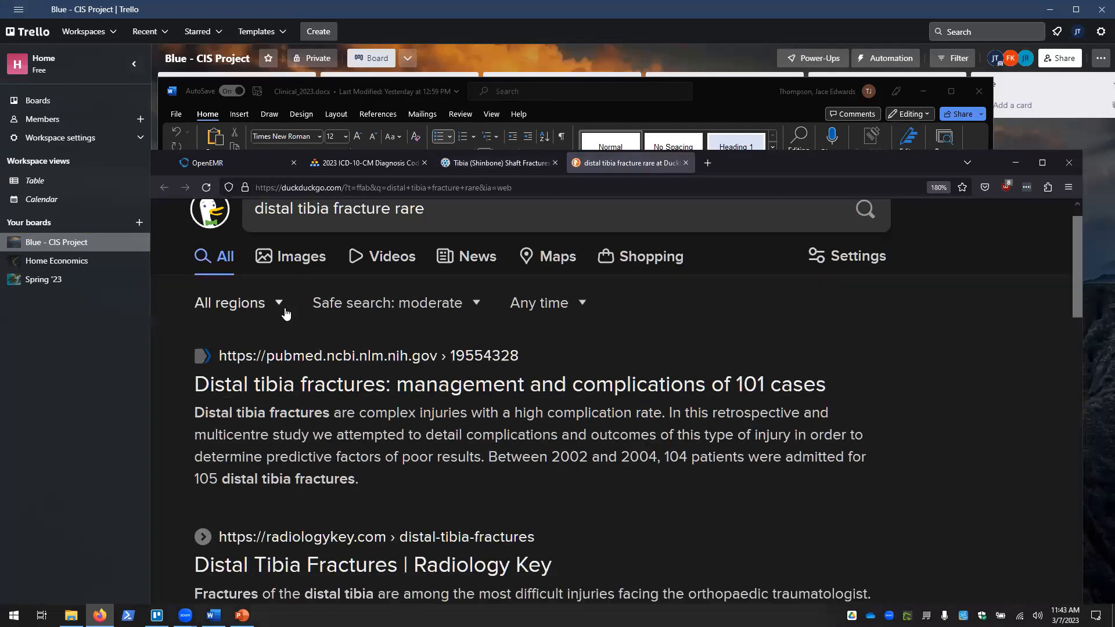
scroll(348, 406, up, 2)
scroll(332, 475, down, 5)
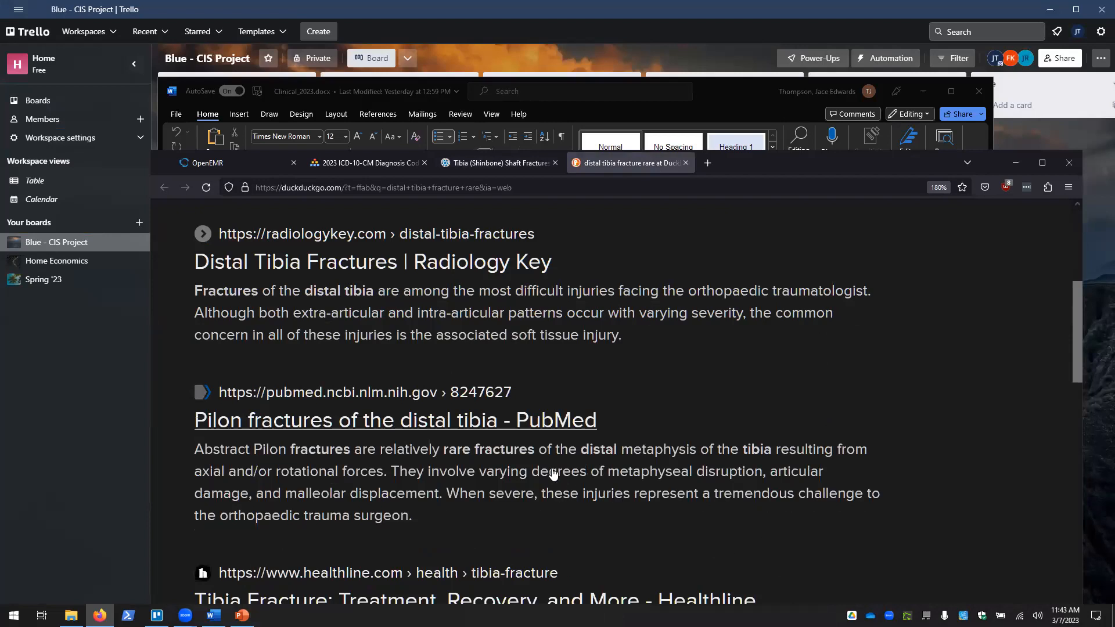
Step: Open the PubMed article "Pilon fractures of the distal tibia" and read its abstract
click(512, 434)
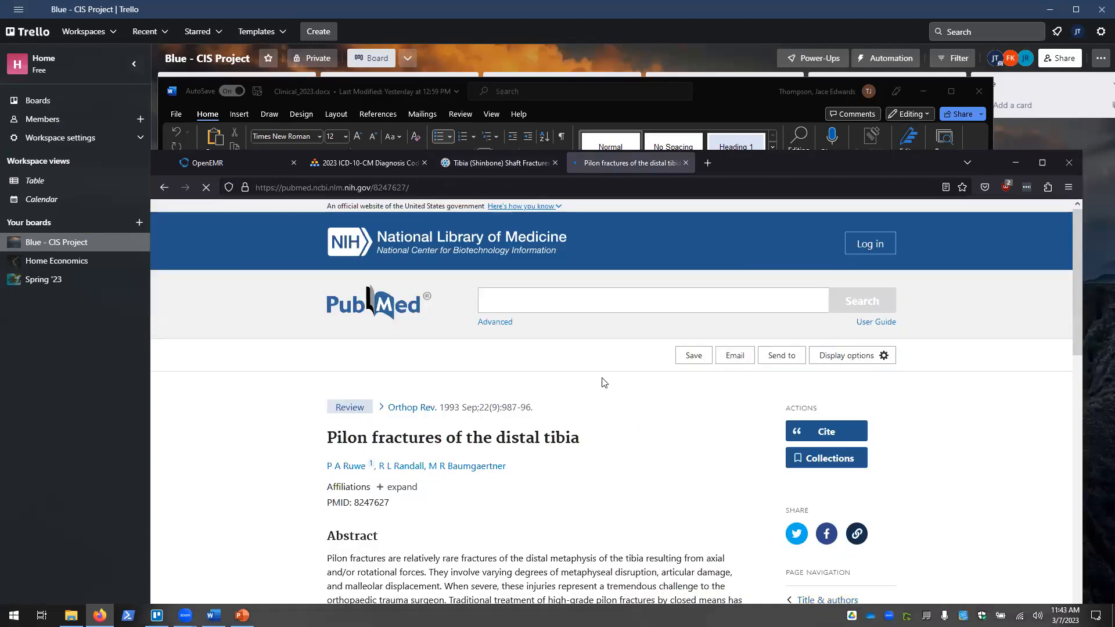
scroll(601, 381, down, 4)
scroll(604, 382, down, 5)
scroll(604, 382, up, 4)
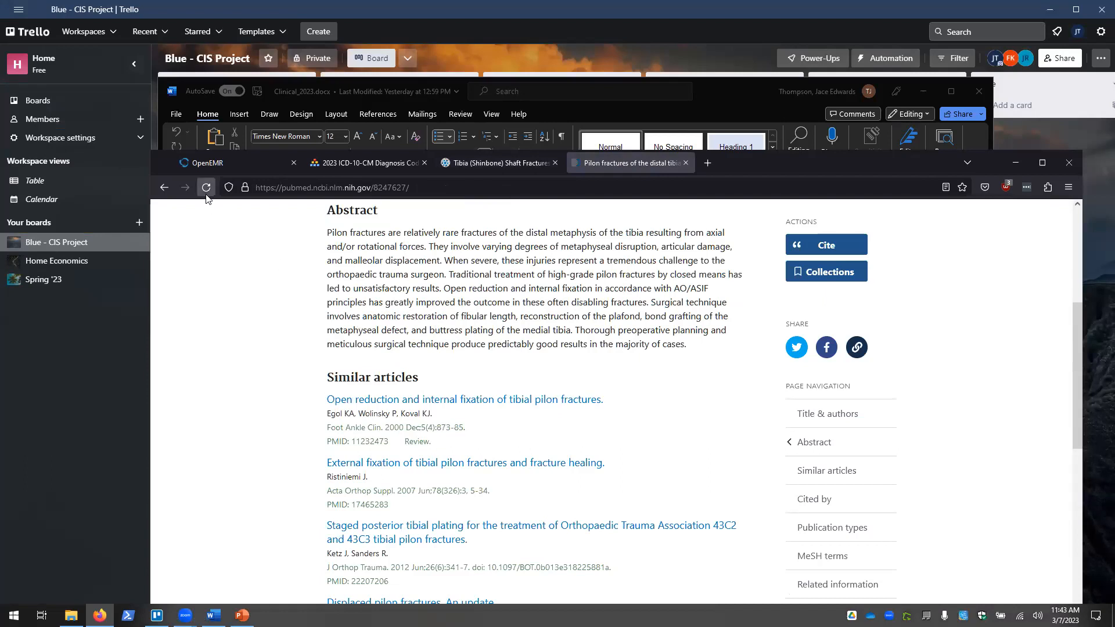
Step: Return to the search results, open "Distal tibia fractures: management and complications of 101 cases" in a maximized window and review the page
click(166, 186)
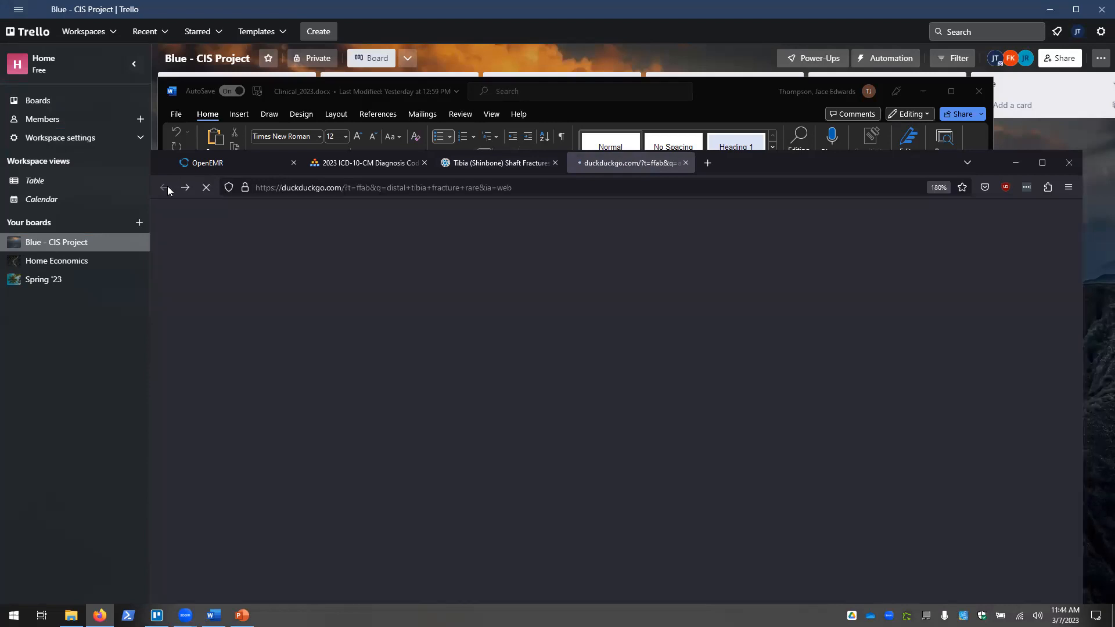
scroll(336, 511, up, 5)
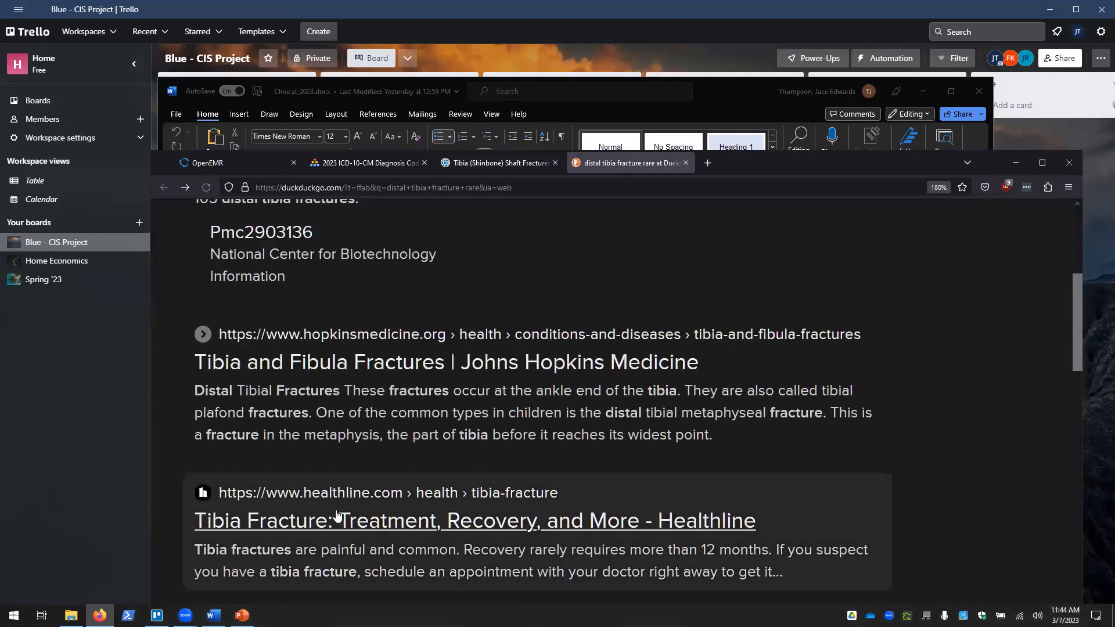
click(413, 417)
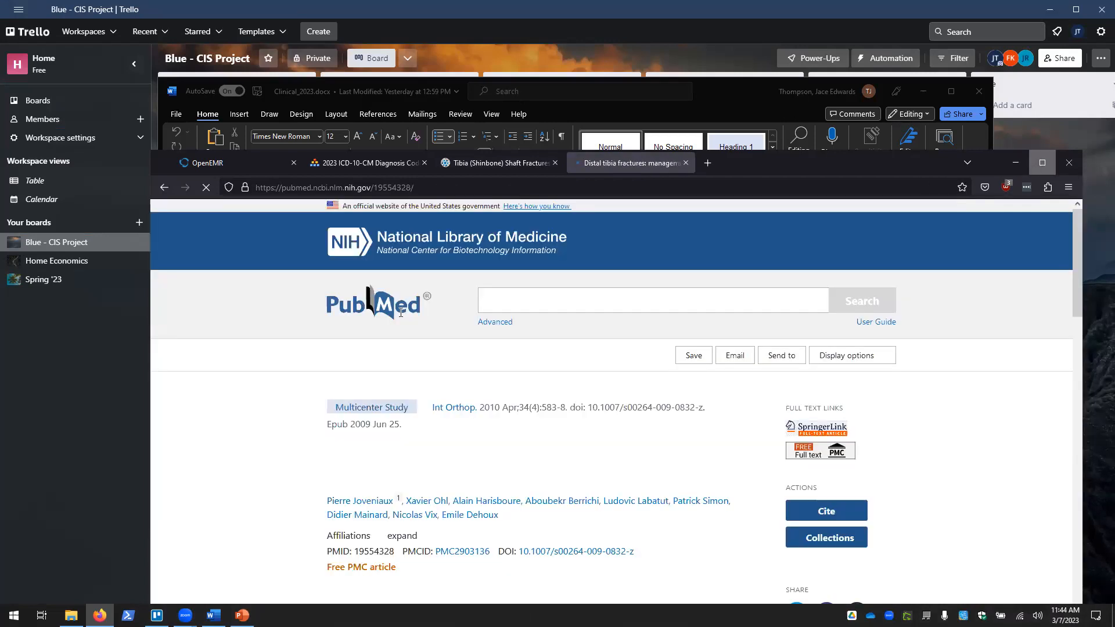
click(1033, 165)
scroll(132, 335, down, 4)
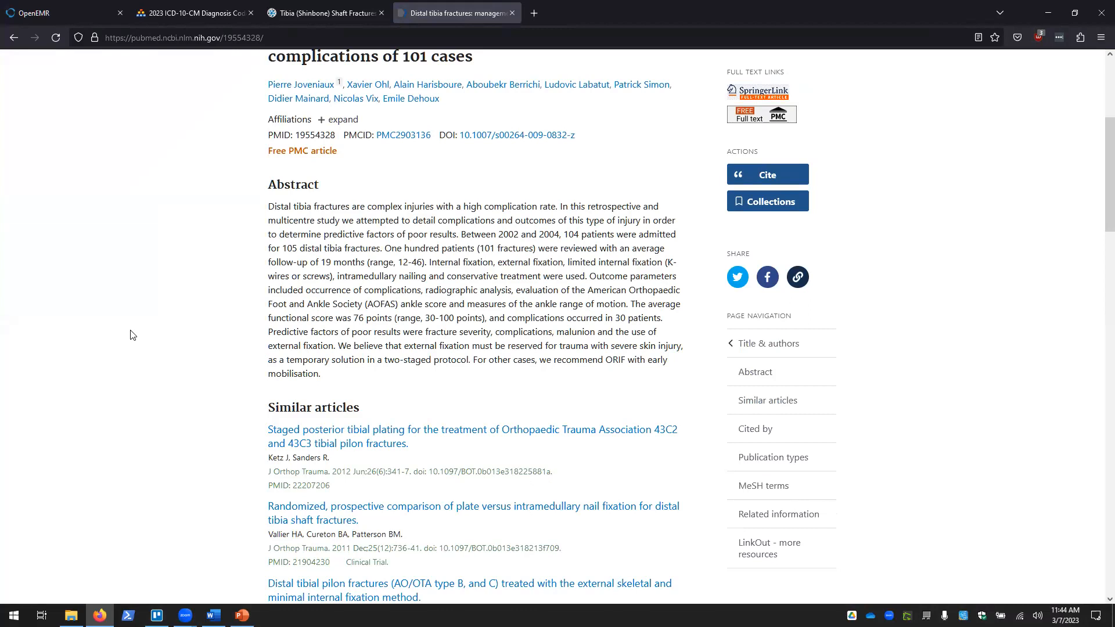
scroll(132, 335, down, 7)
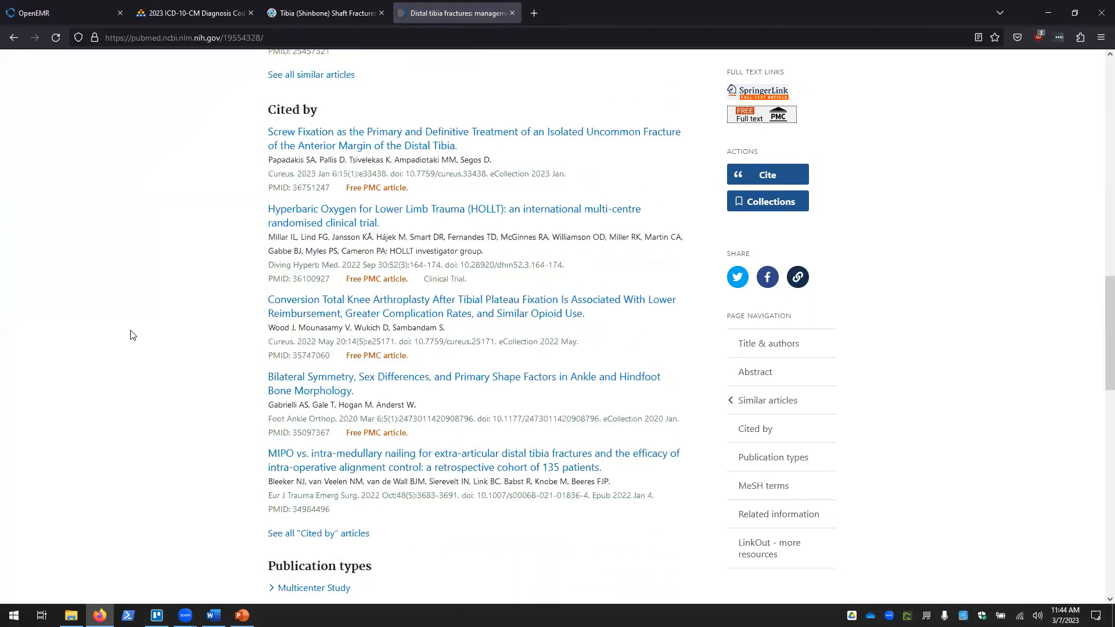
scroll(132, 335, up, 12)
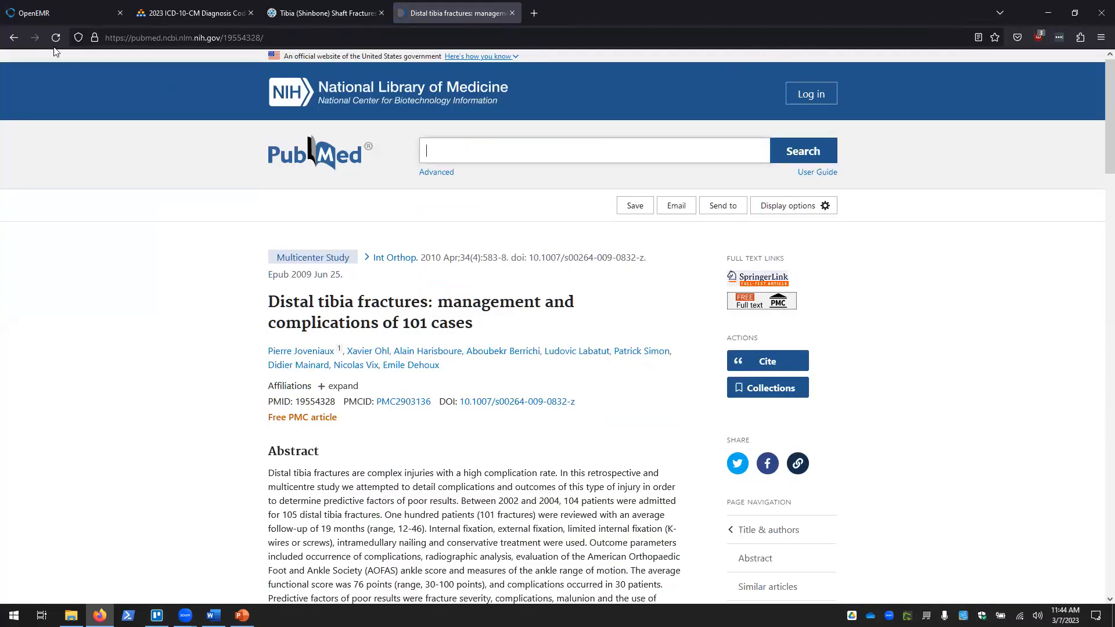
Step: Return to the search results, rerun "distal tibia fracture rare" on Google and look through the results
click(23, 36)
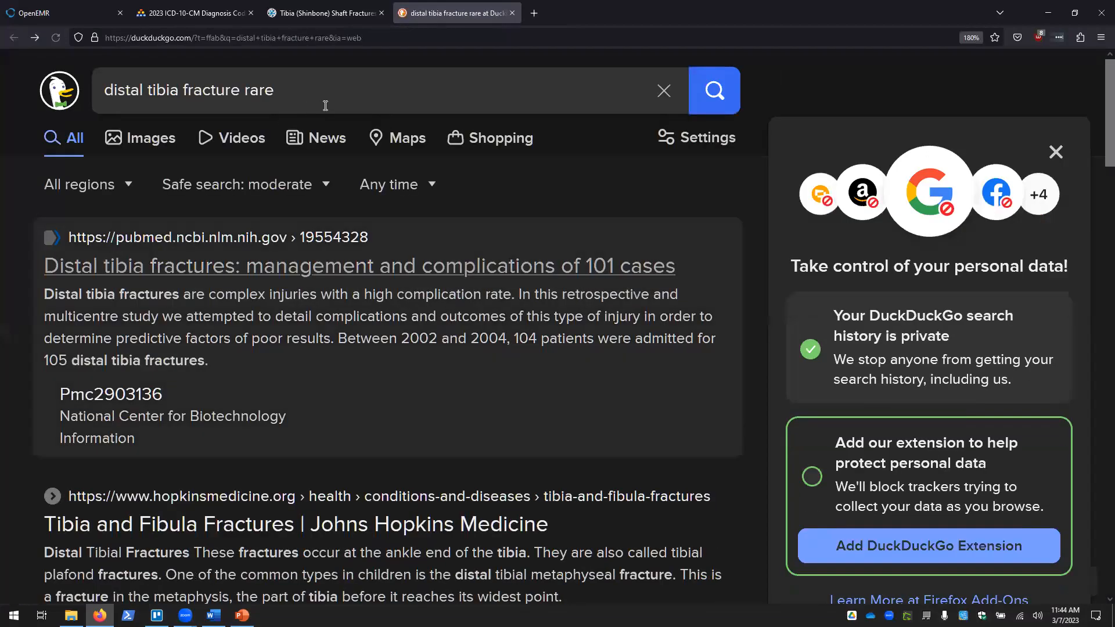
click(325, 106)
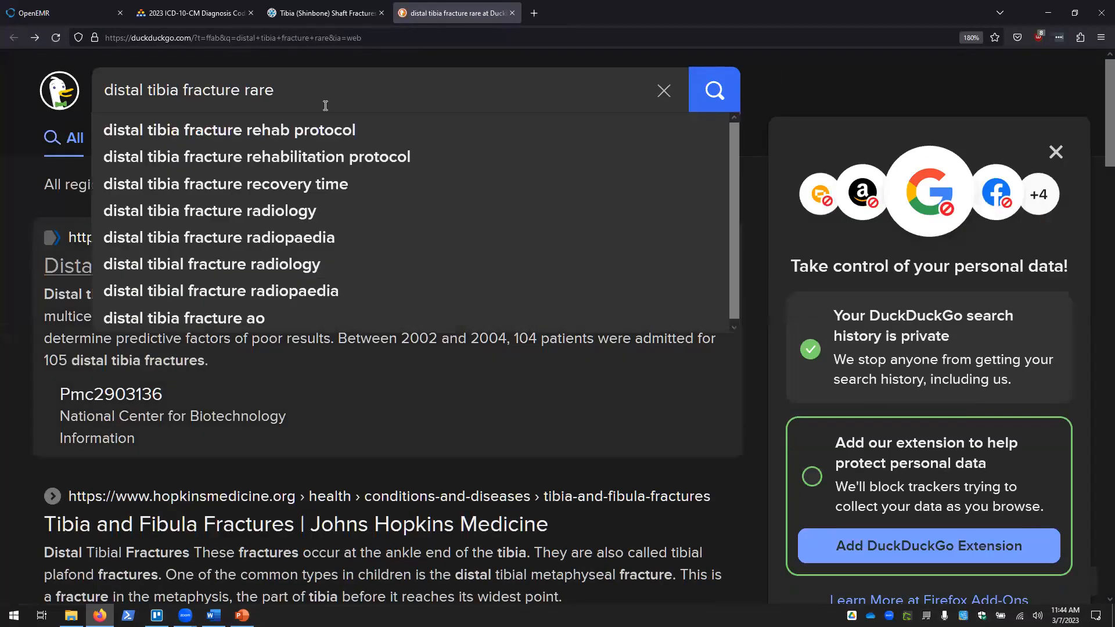
text(!g)
key(Return)
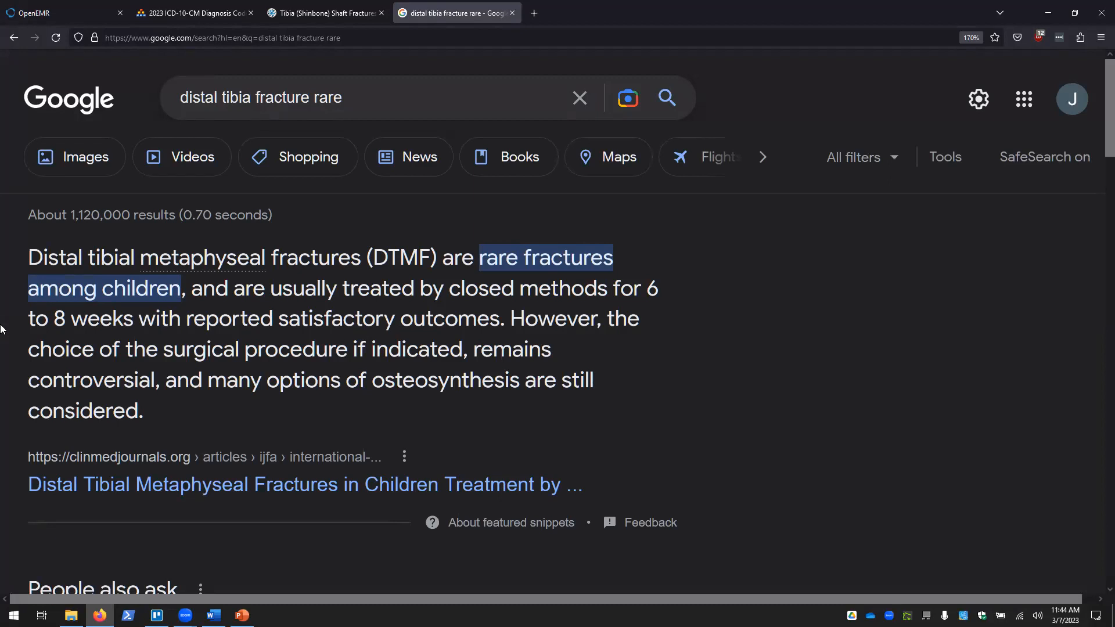
scroll(2, 330, down, 5)
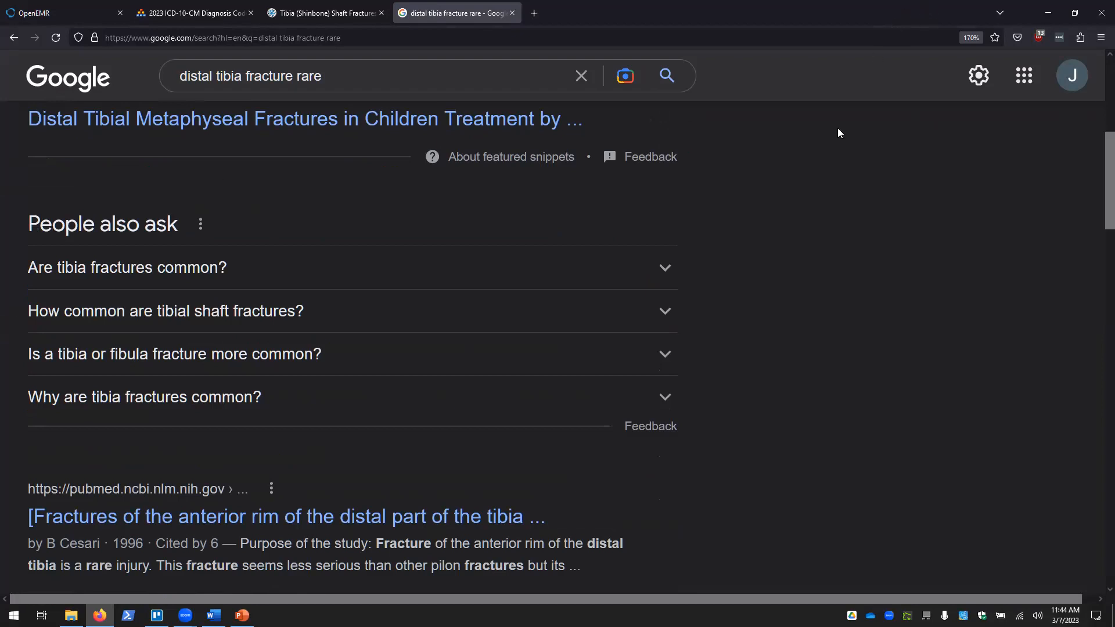
Step: Reduce the browser window, search for "distal tibia metaphyseal fracture" in a new tab and show the image results
click(1075, 13)
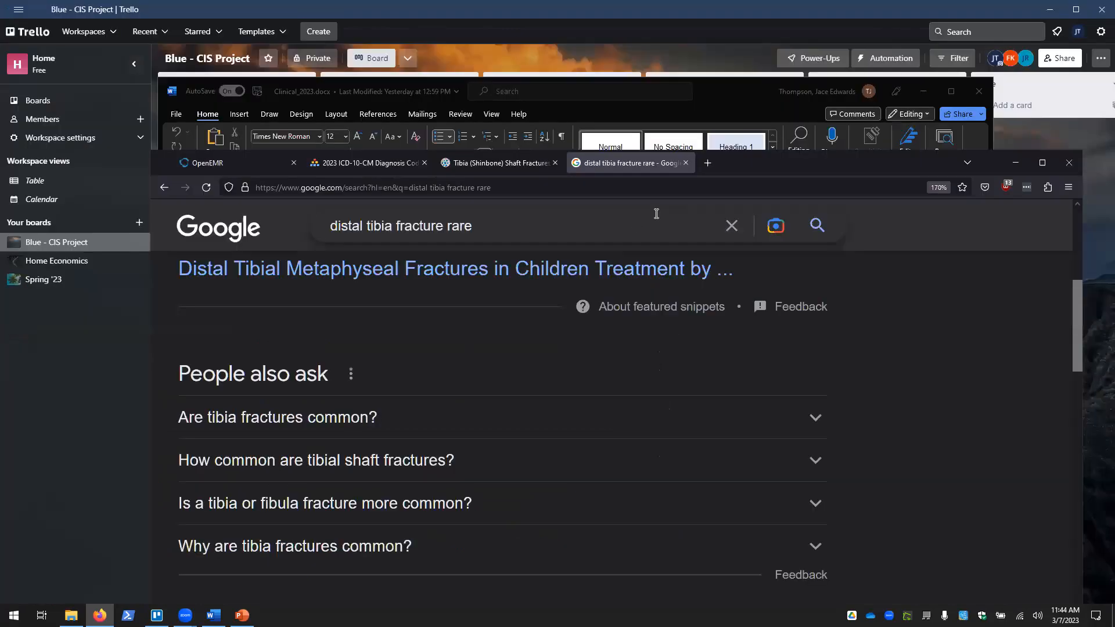
click(708, 162)
text(distal tibia metaphyseal fract)
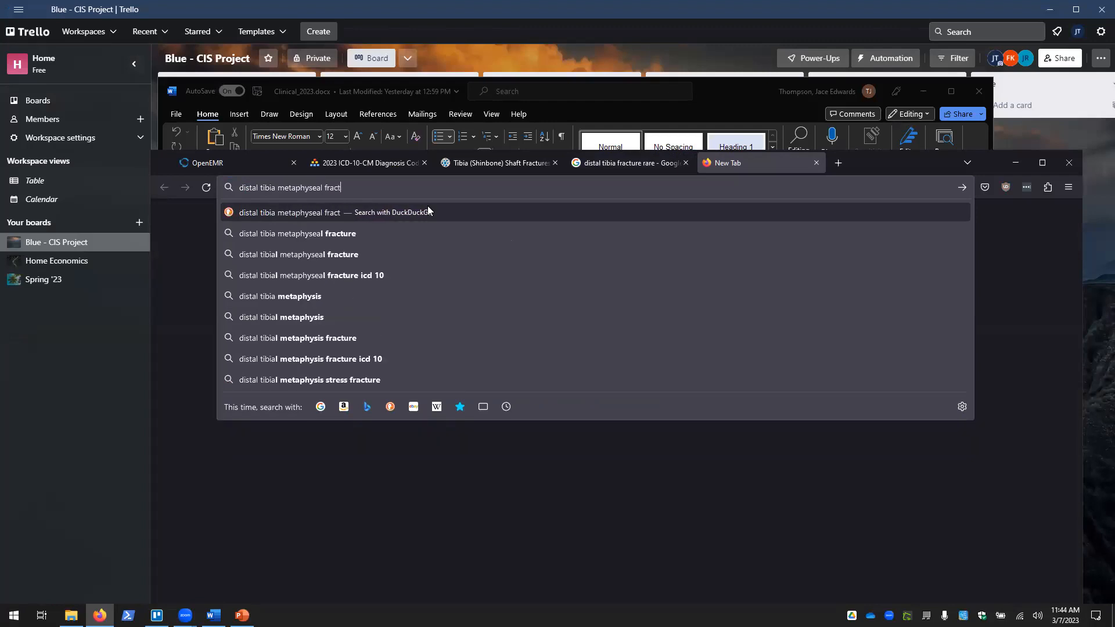
text(ure)
key(Return)
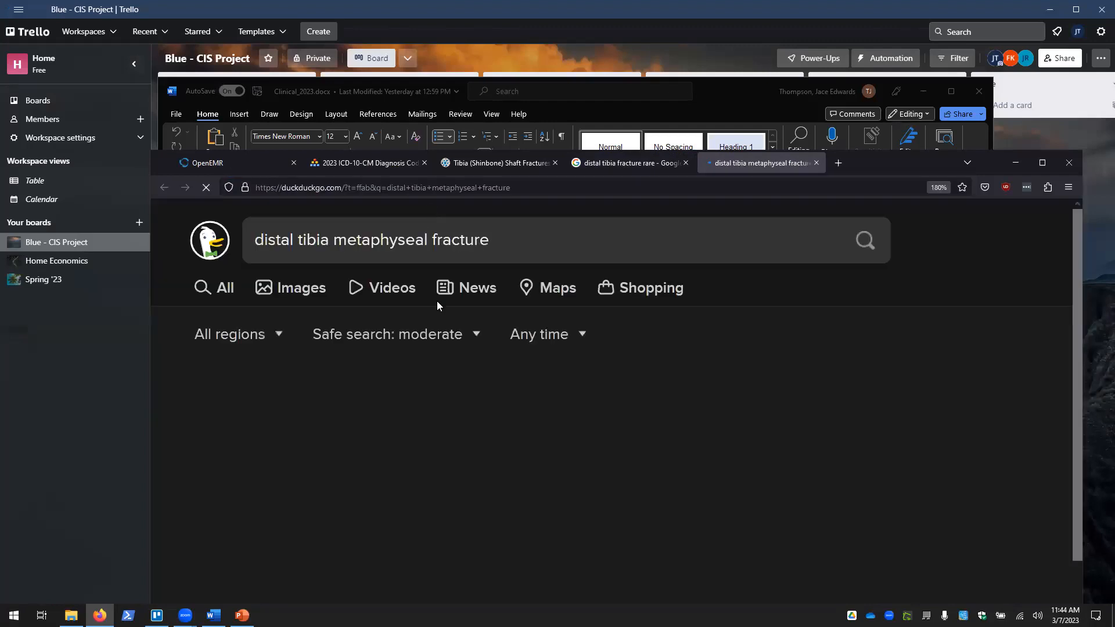
click(290, 302)
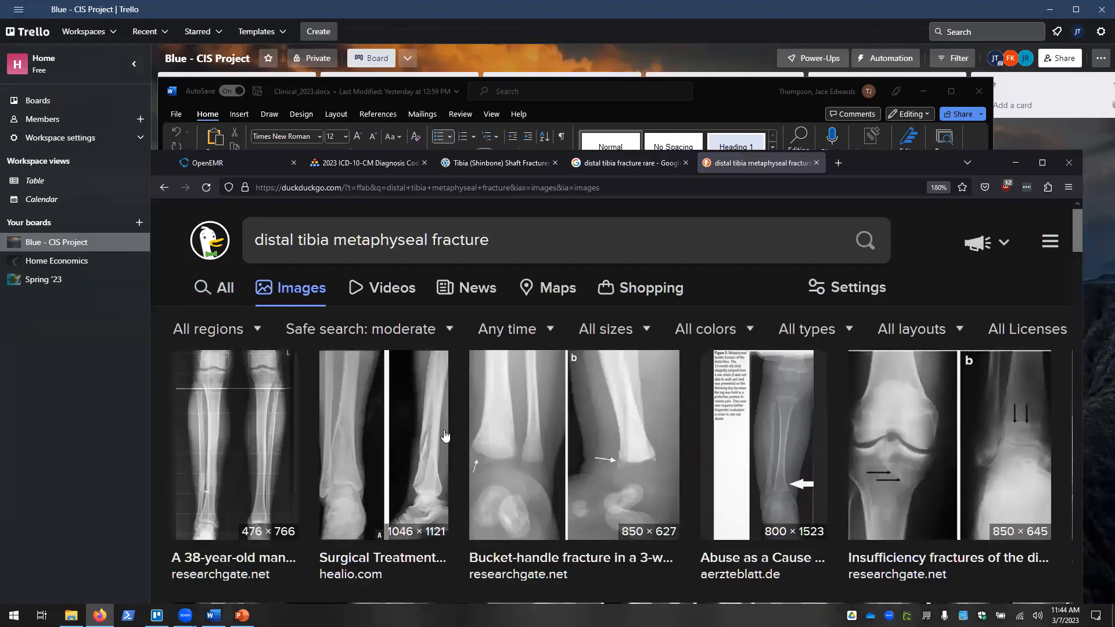
Step: Examine the X-ray image results, previewing the spiral fracture of the distal fibular and distal tibial metaphysis
scroll(445, 435, down, 5)
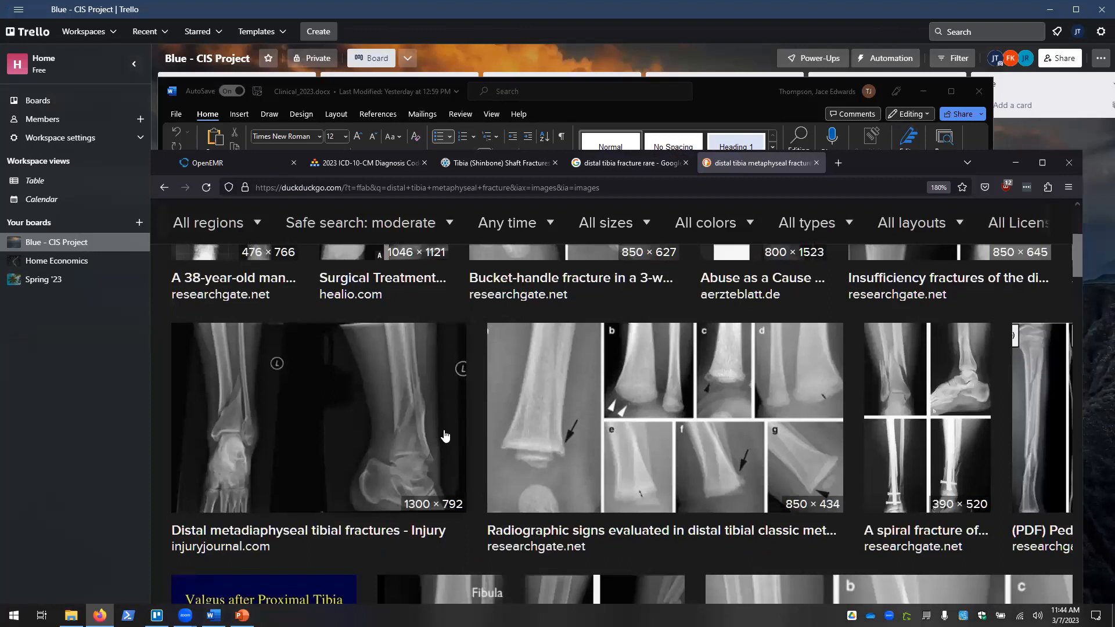
click(906, 485)
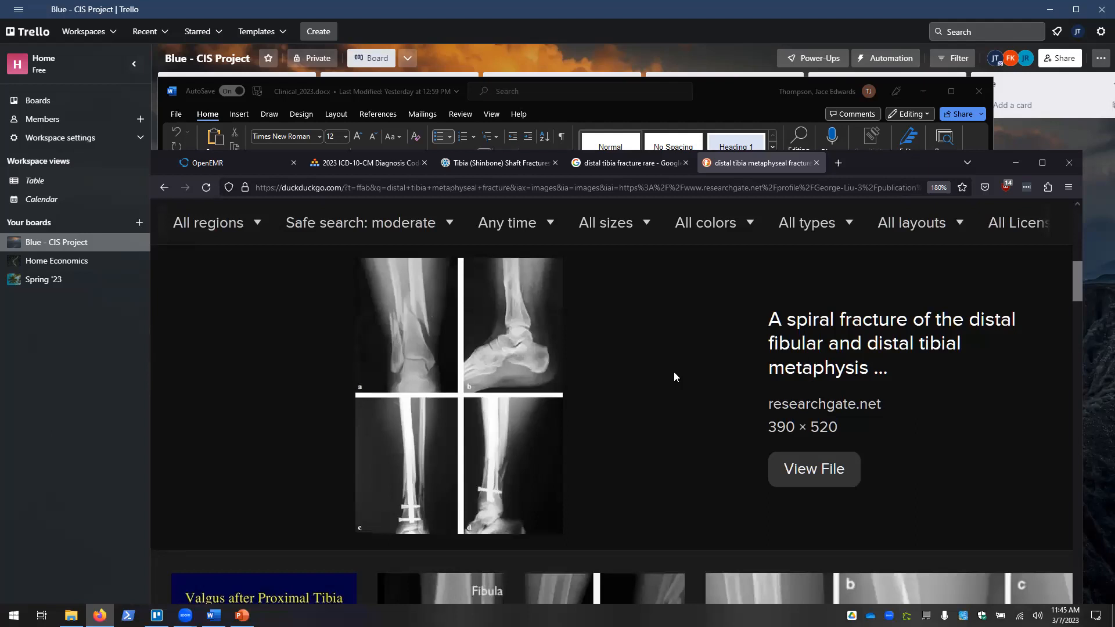
scroll(674, 376, down, 5)
scroll(674, 377, down, 5)
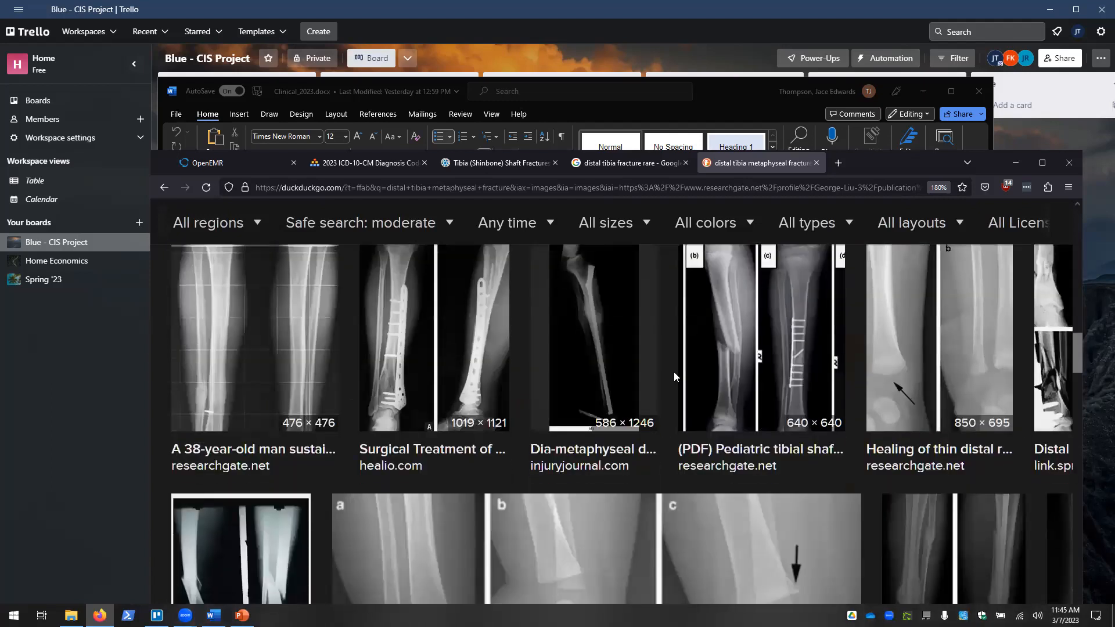
scroll(674, 376, down, 5)
scroll(674, 377, down, 5)
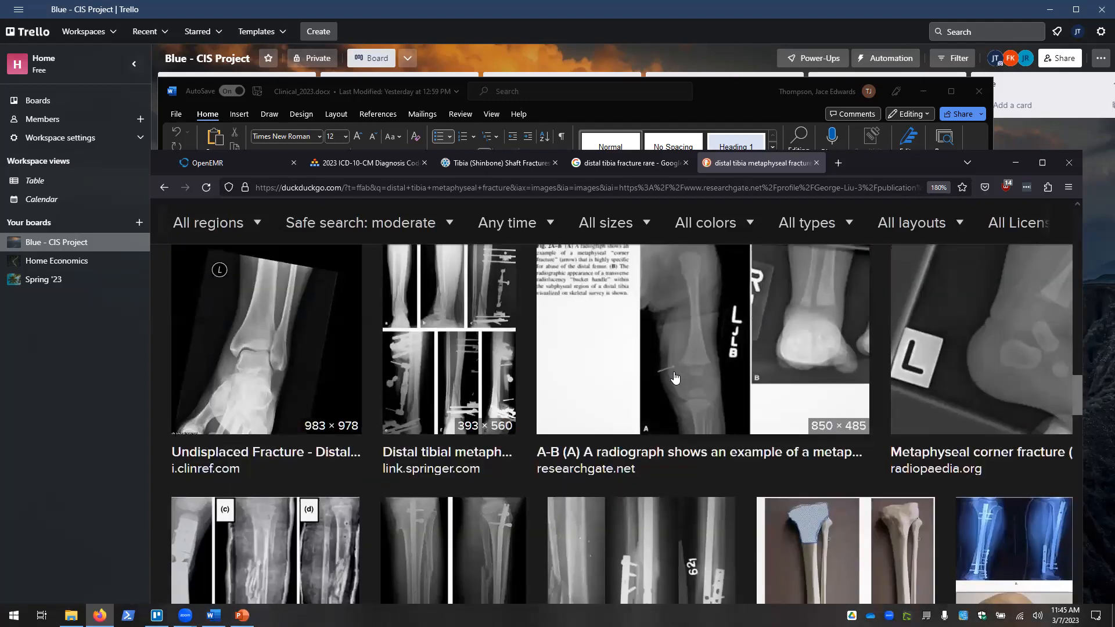
scroll(674, 377, down, 5)
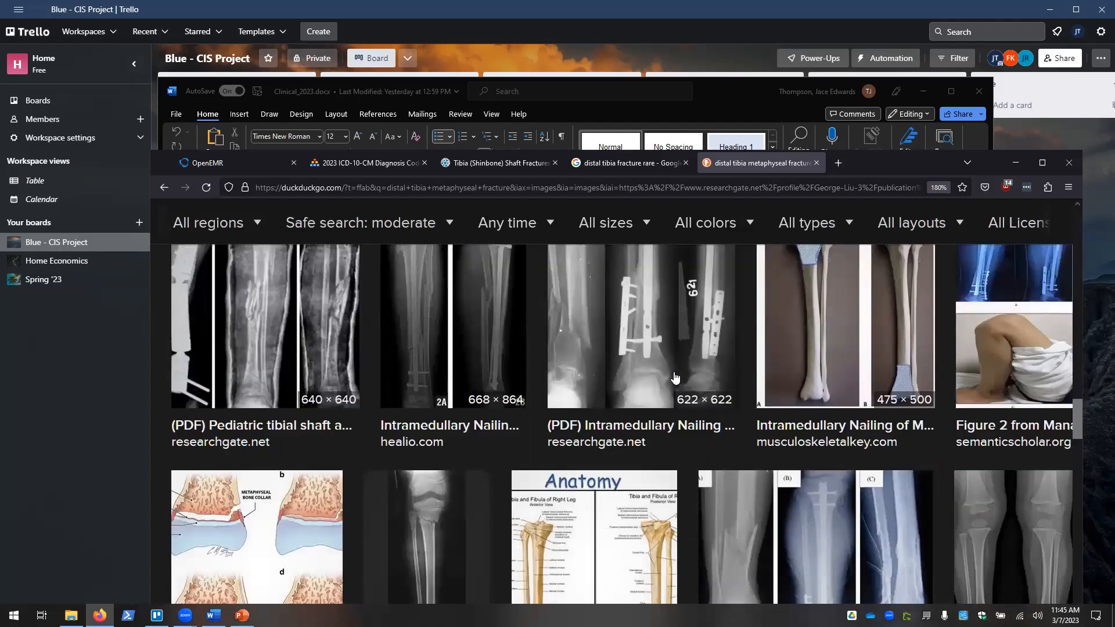
scroll(674, 377, down, 5)
scroll(674, 378, down, 5)
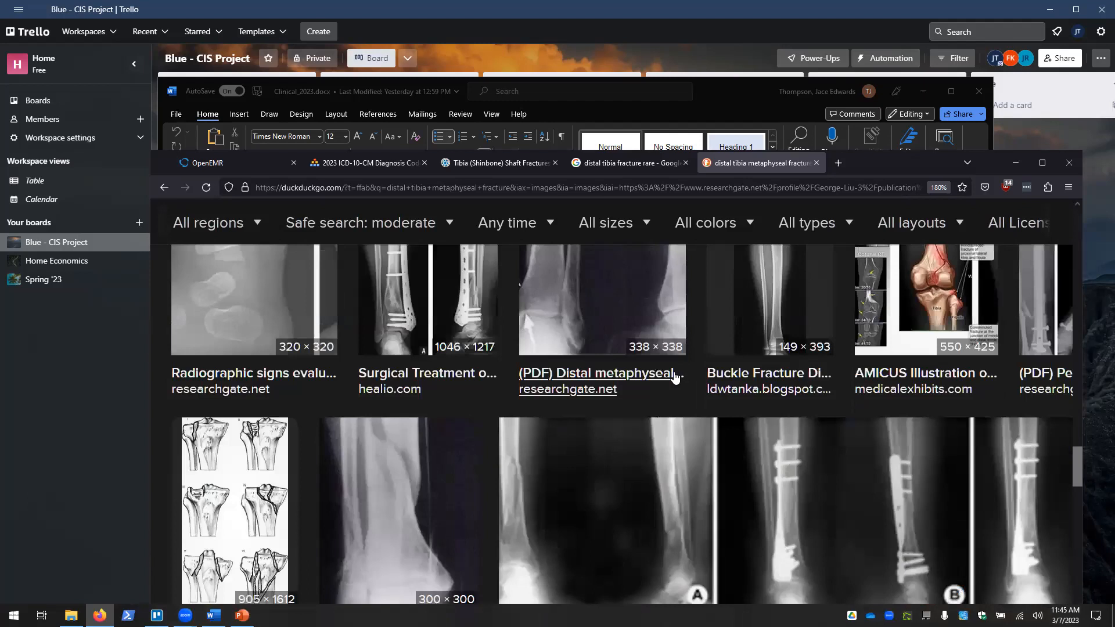
scroll(674, 377, up, 15)
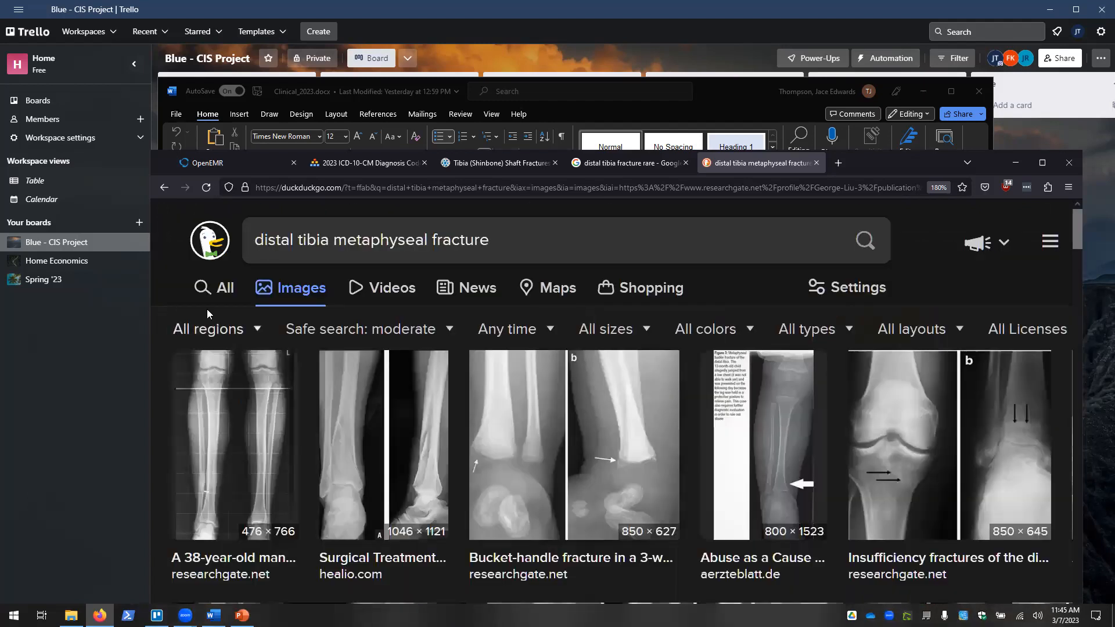
Step: Run a general web search for "metaphyseal" and read the linked Wordnik definitions of "metaphysis"
click(225, 289)
click(437, 238)
text(metahpy)
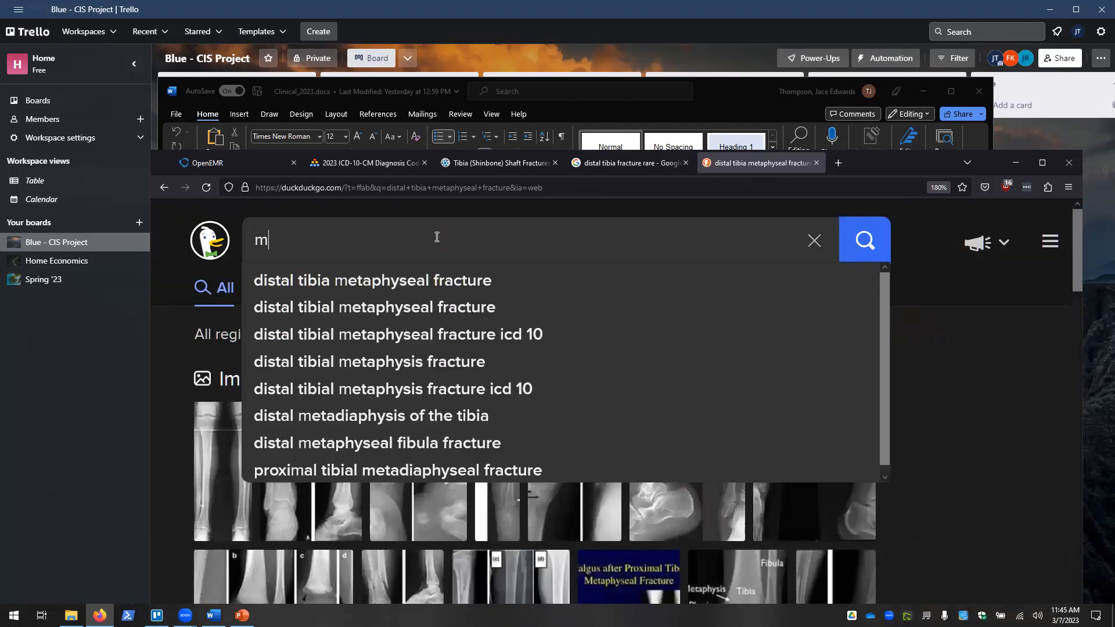
key(BackSpace)
key(BackSpace)
key(BackSpace)
text(physeal)
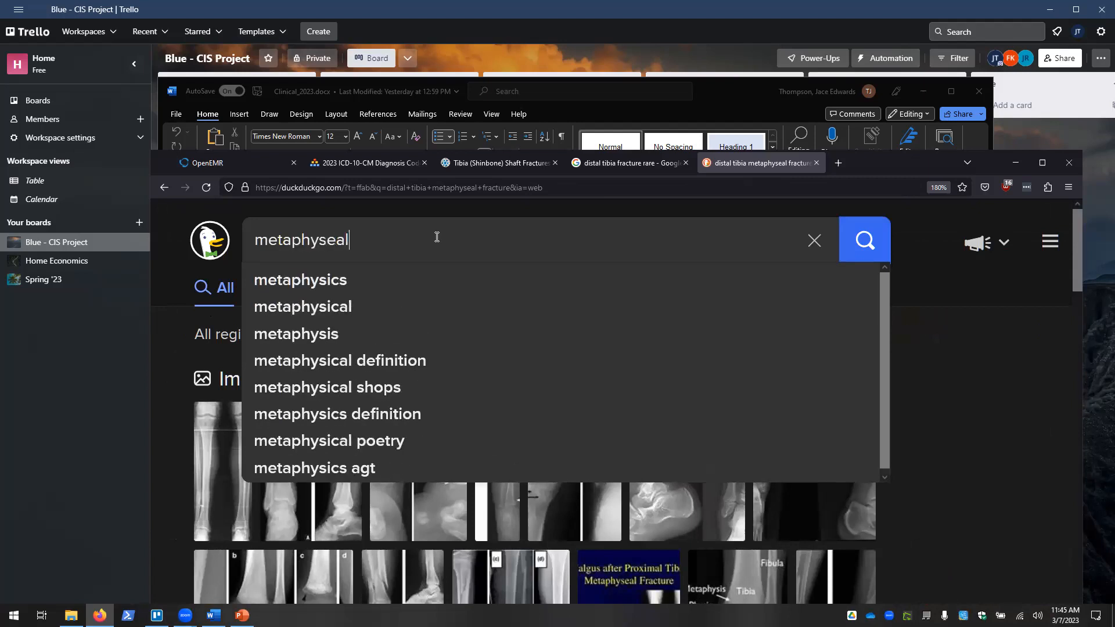
key(Return)
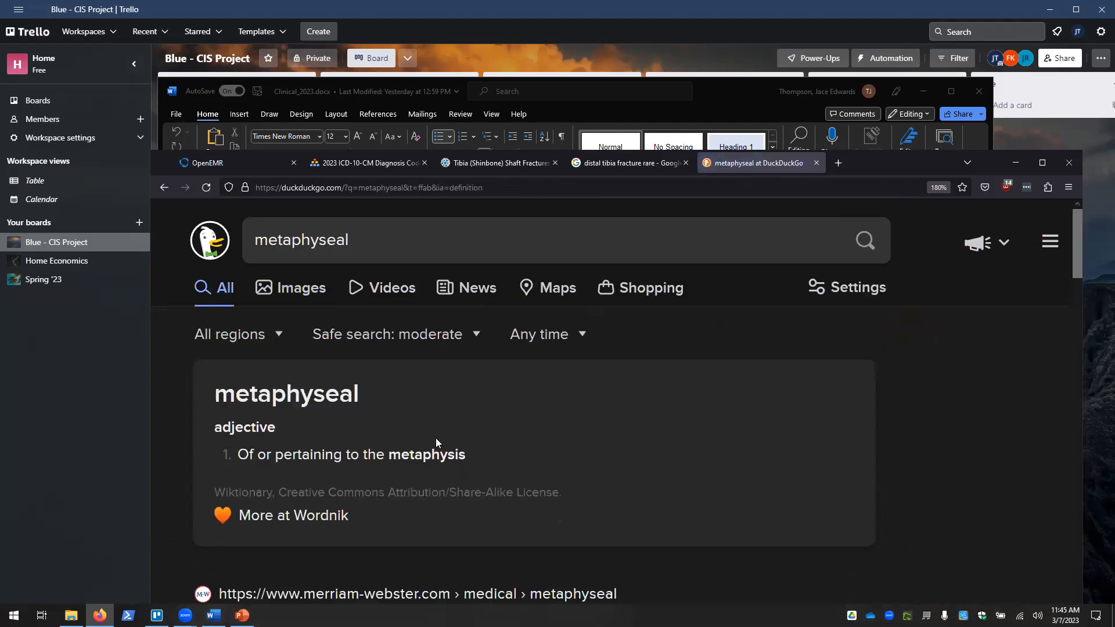
click(440, 453)
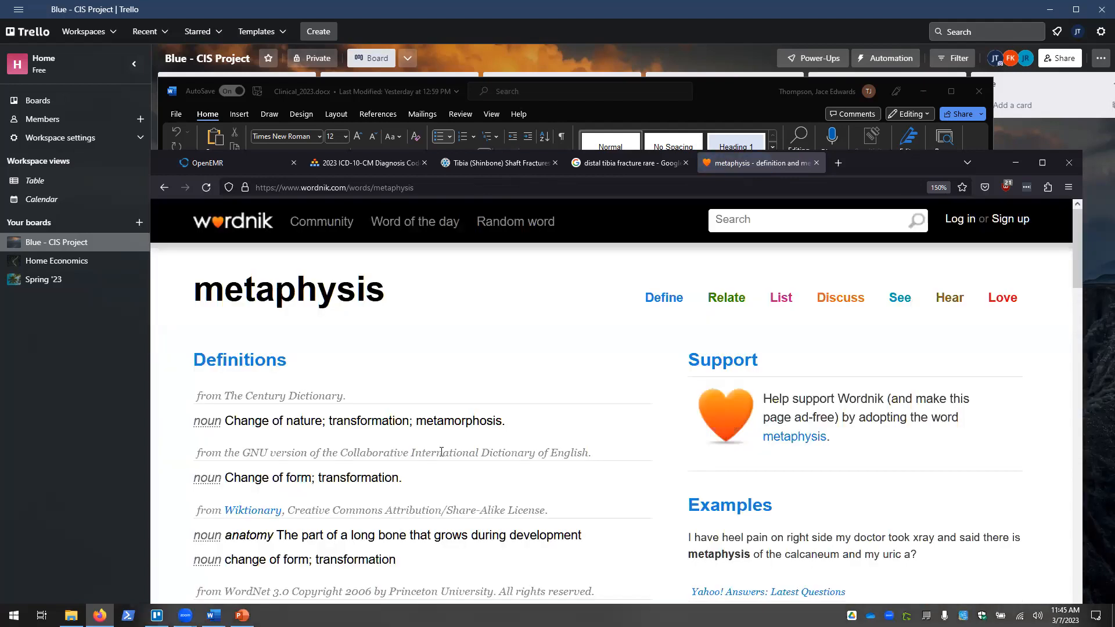
scroll(441, 452, down, 4)
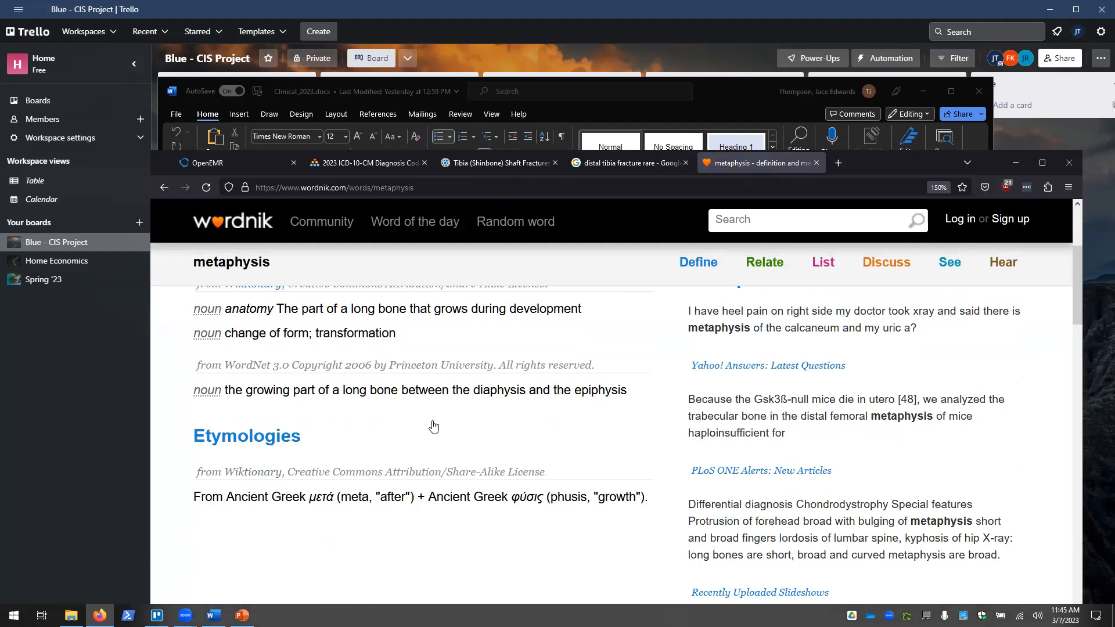
Step: Return to the search results and search the web for "metaphysis"
click(185, 188)
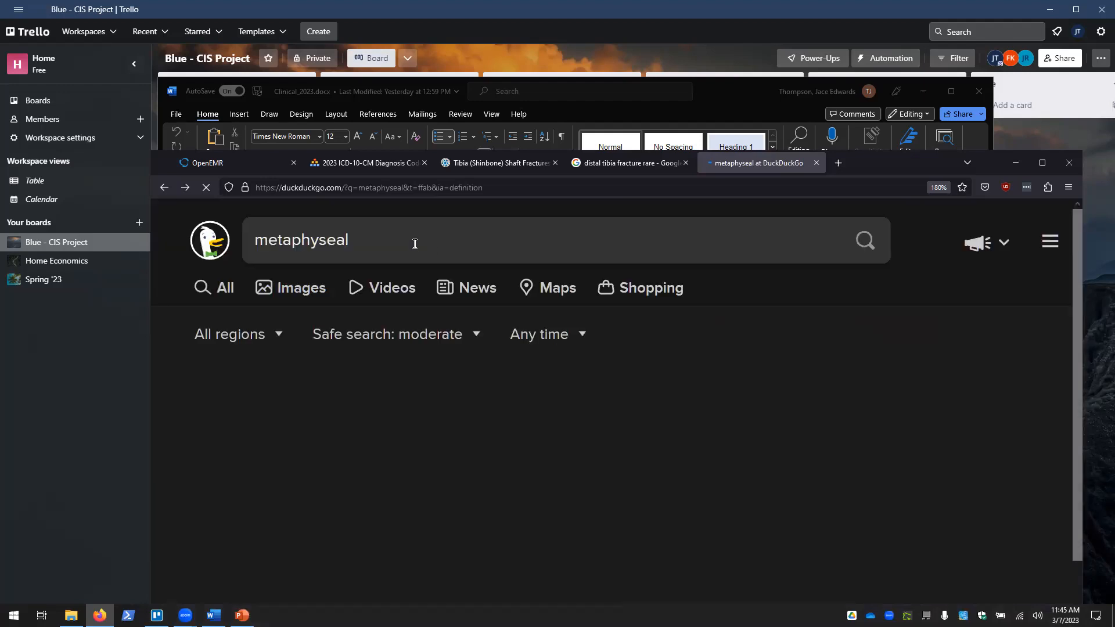
click(395, 244)
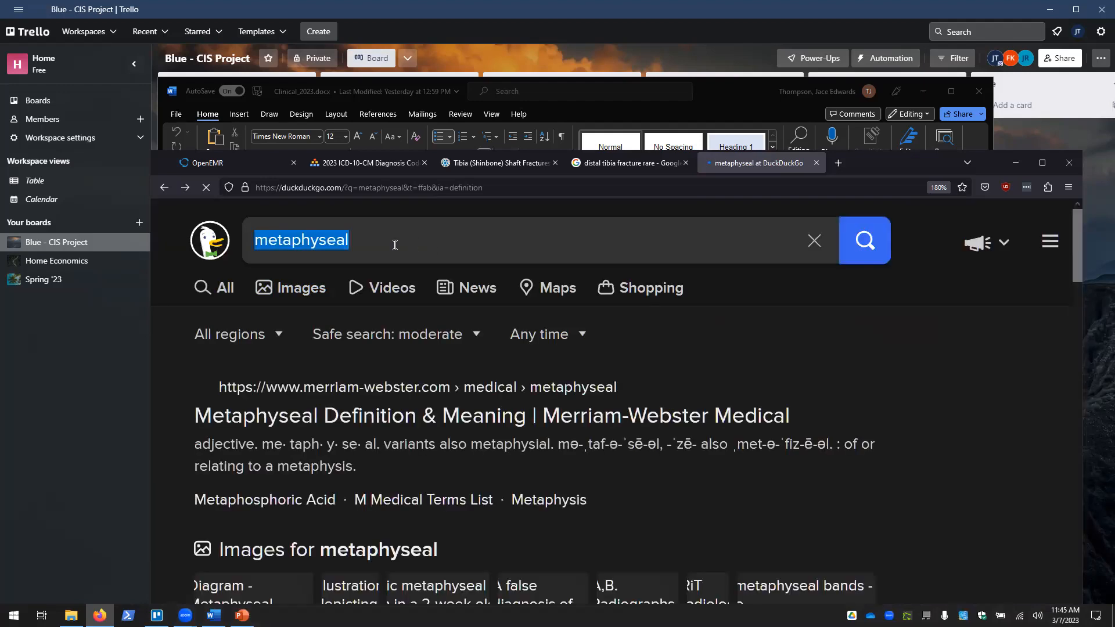
text(metaphysis)
key(Return)
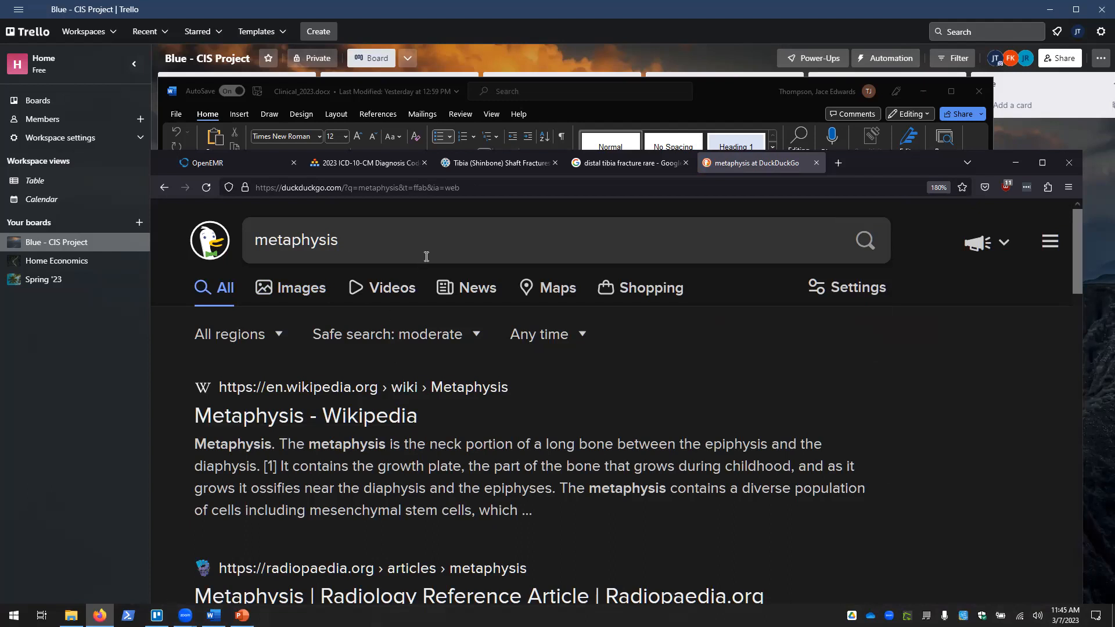
Step: Search for "tibial fracture metaphysis" and rerun the same search on Google
click(406, 245)
double_click(406, 244)
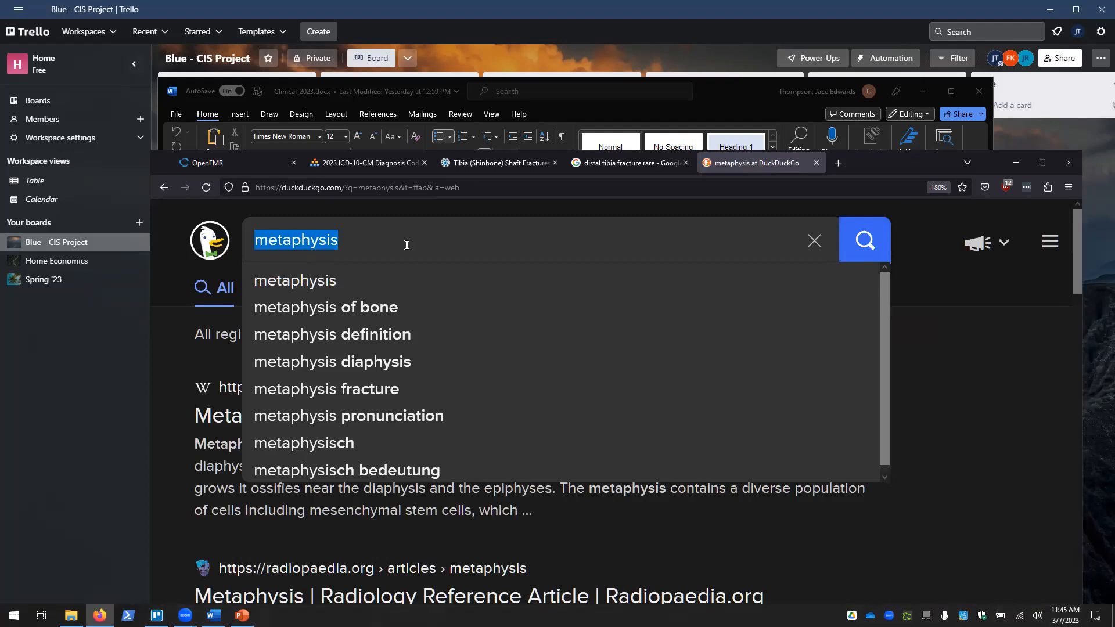
text(tibial f)
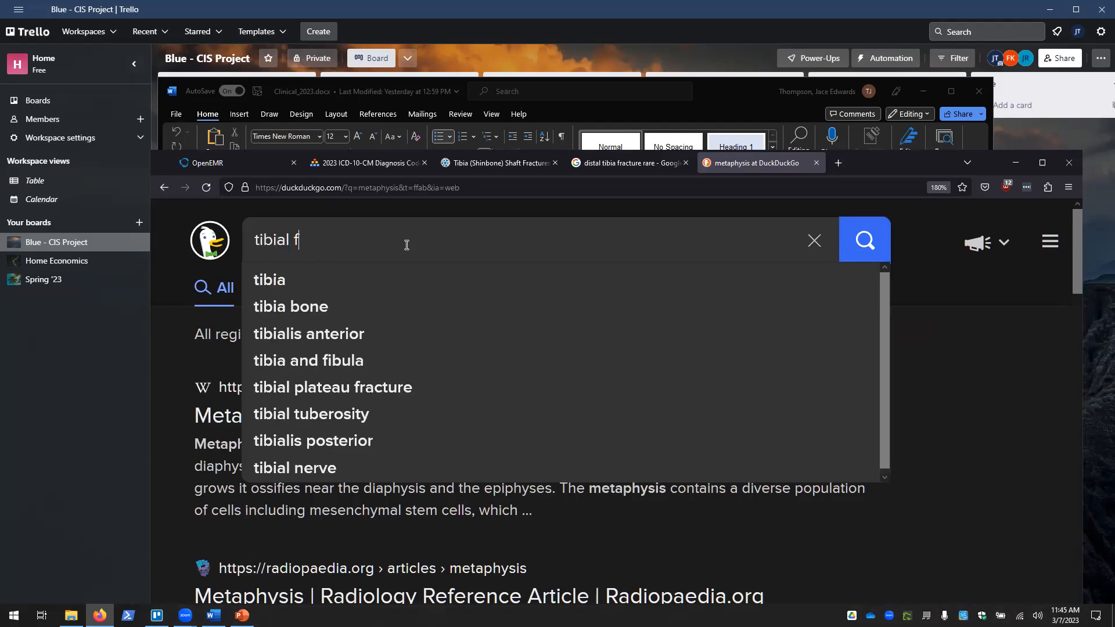
text(racture metaphysis)
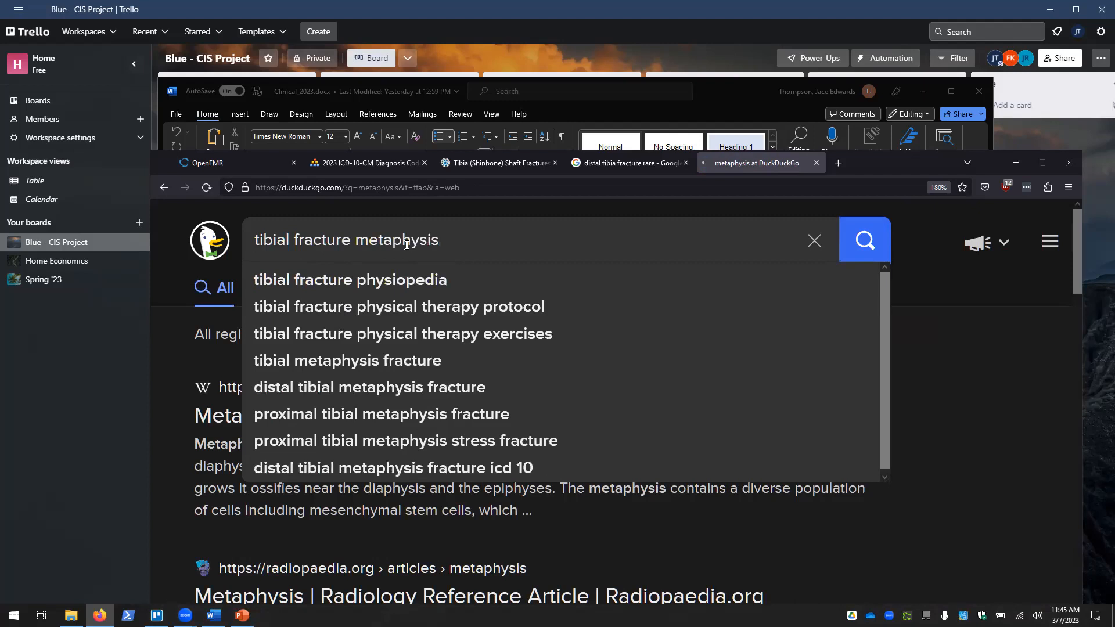
key(Return)
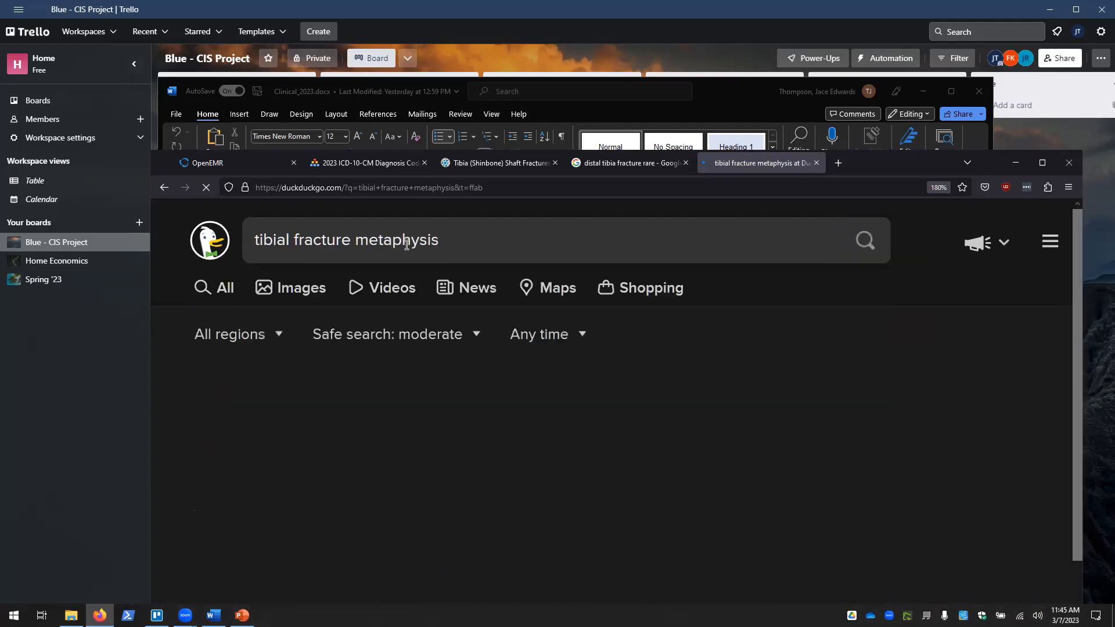
text(!g)
key(Return)
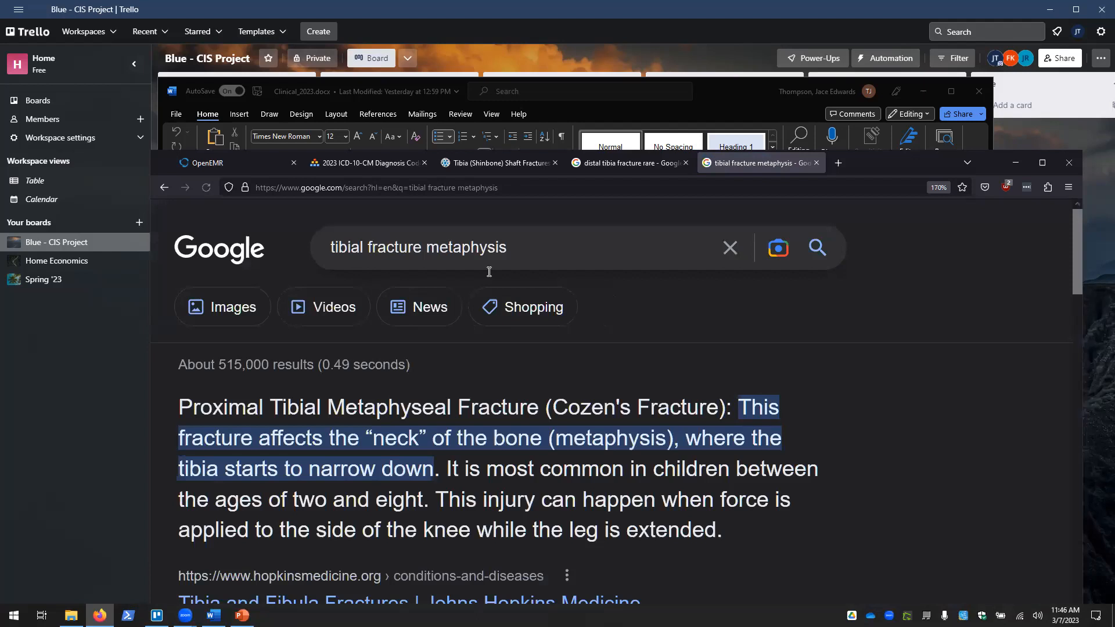
Step: Look through the Google results and fracture images, and open the ScienceDirect article on distal tibia metaphyseal fractures
scroll(615, 424, down, 3)
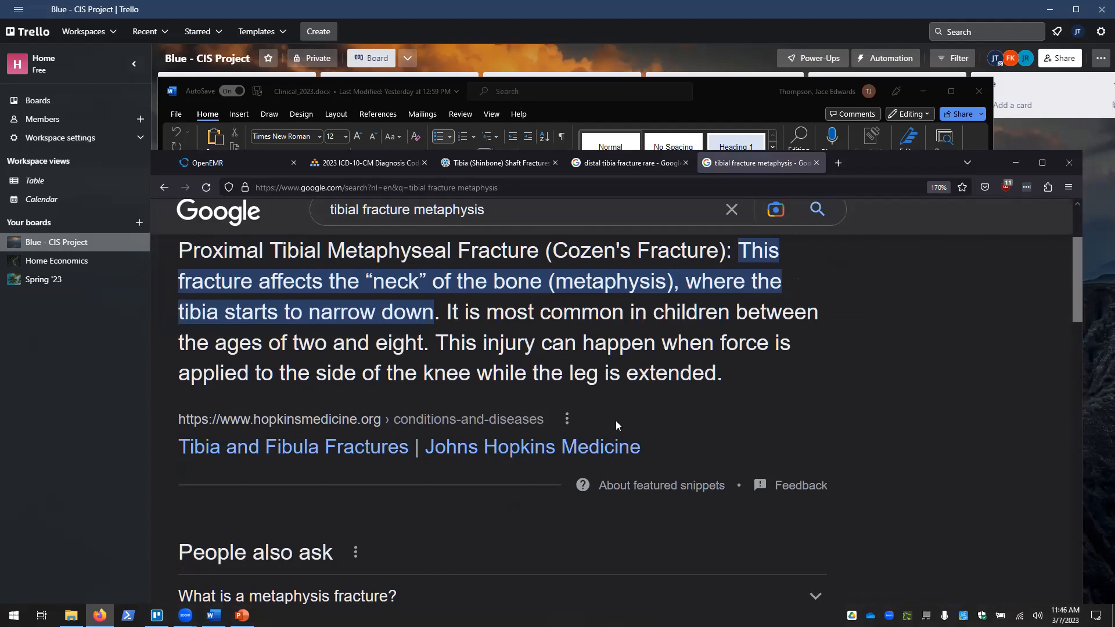
scroll(616, 421, down, 7)
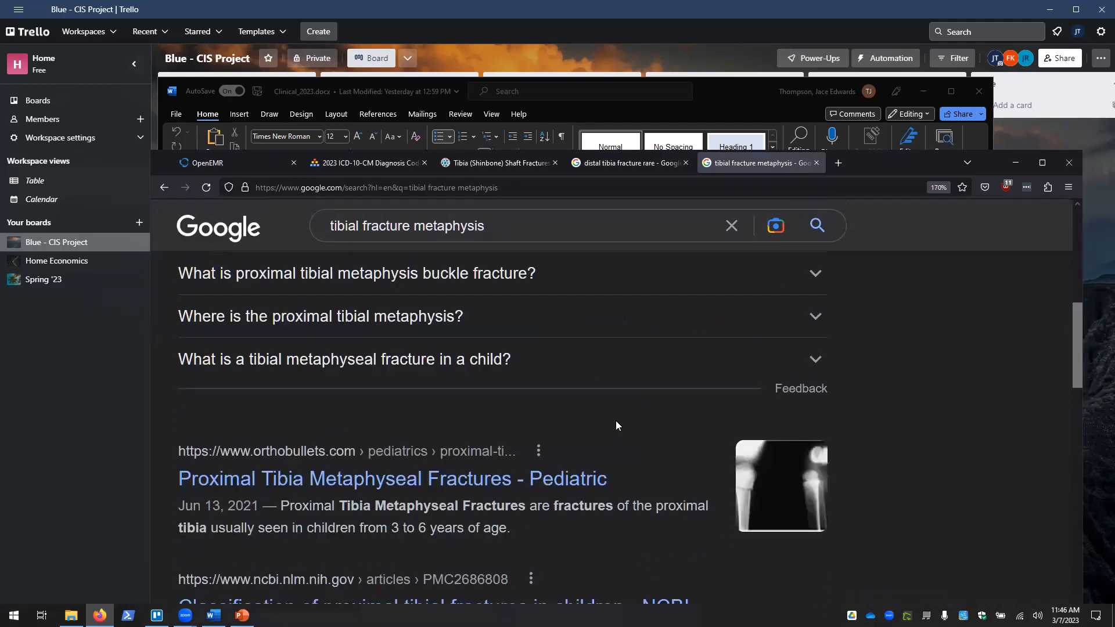
scroll(615, 425, down, 7)
scroll(615, 425, down, 6)
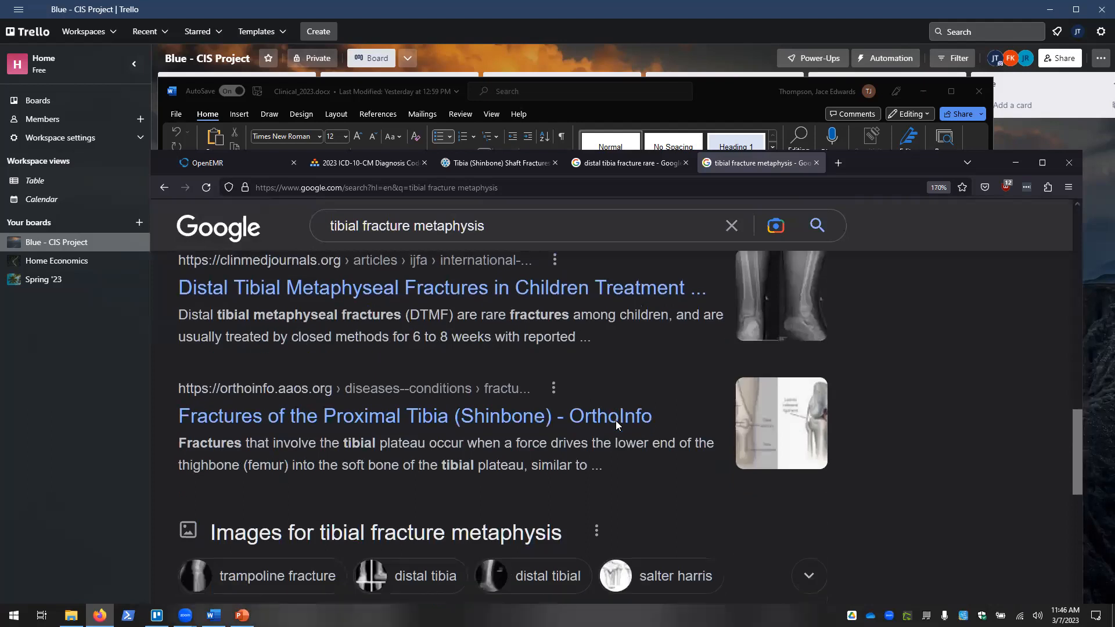
scroll(616, 421, down, 4)
scroll(872, 387, down, 6)
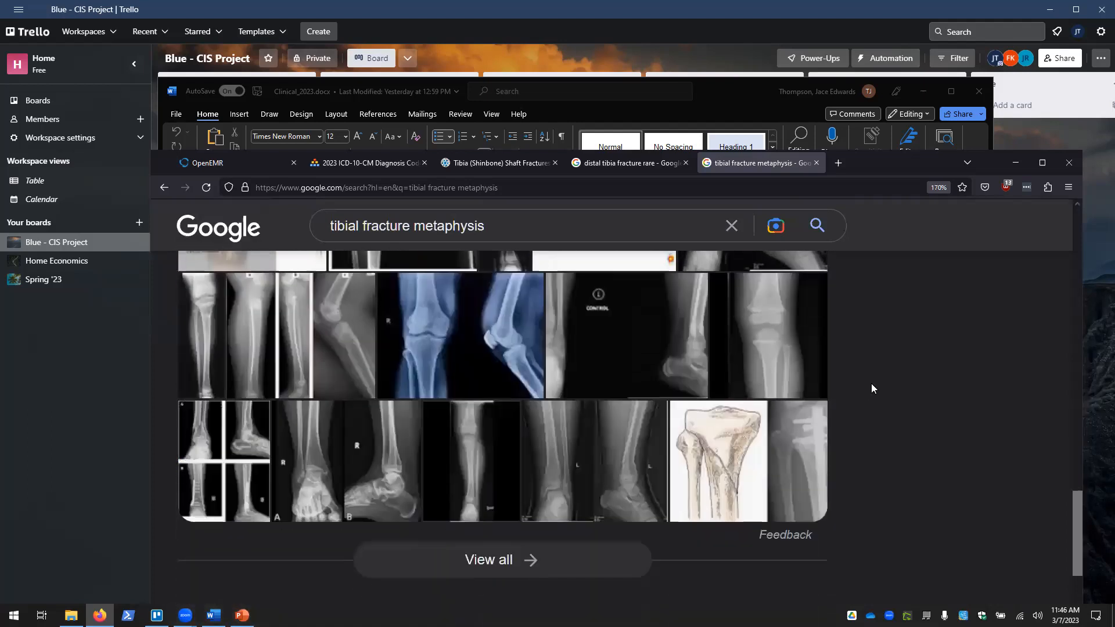
scroll(872, 388, up, 4)
scroll(872, 388, down, 3)
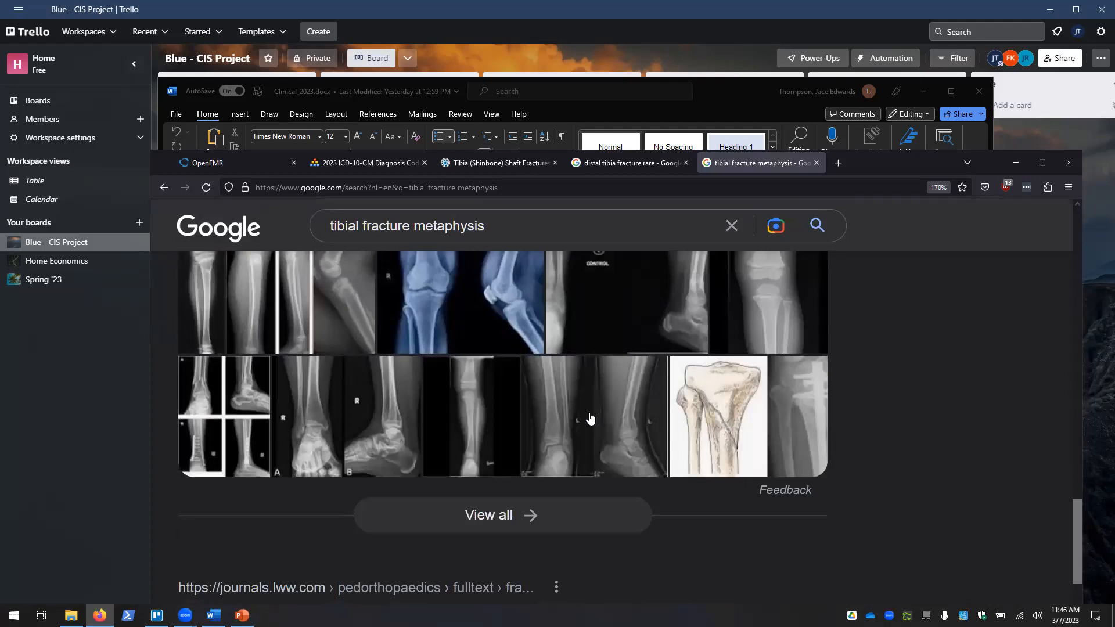
click(241, 413)
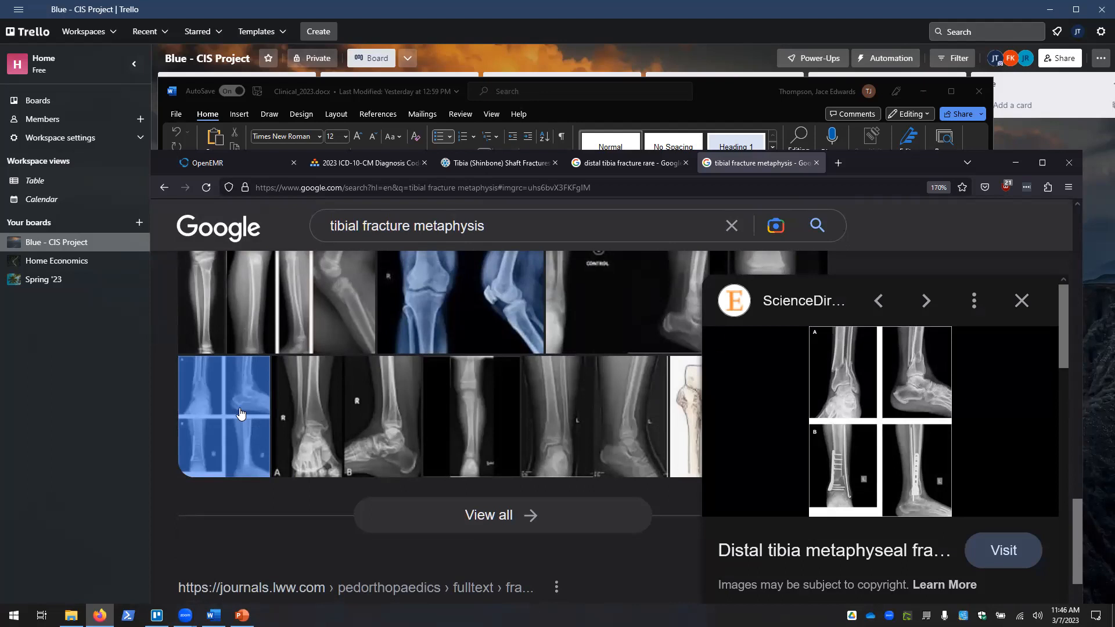
click(843, 550)
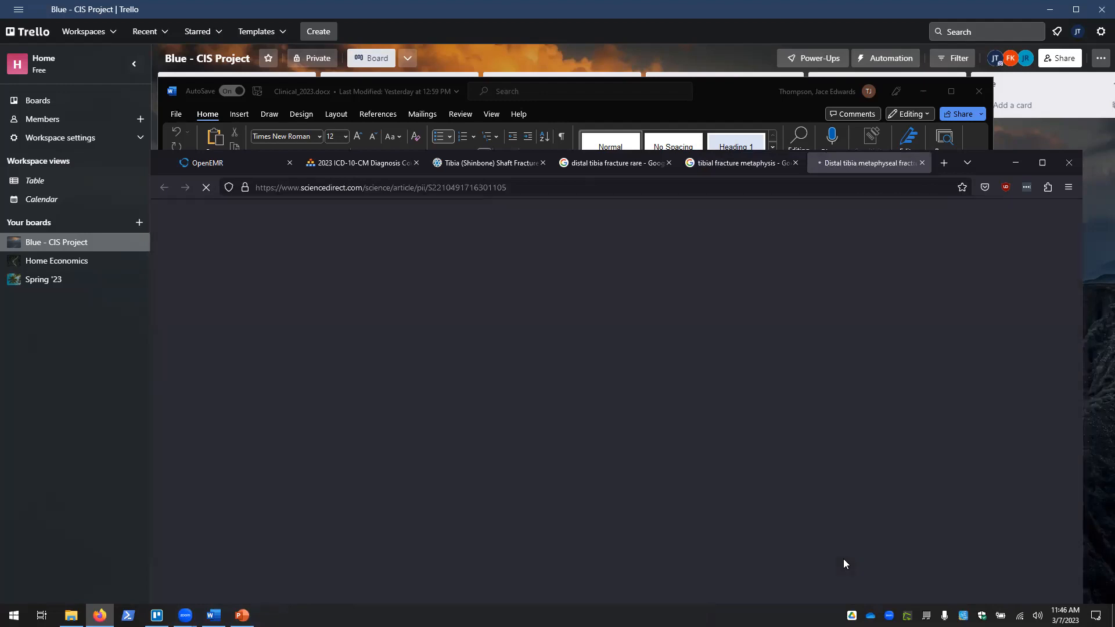
Step: Skim the ScienceDirect article on distal tibia metaphyseal fractures and examine its X-ray figure
scroll(679, 456, down, 10)
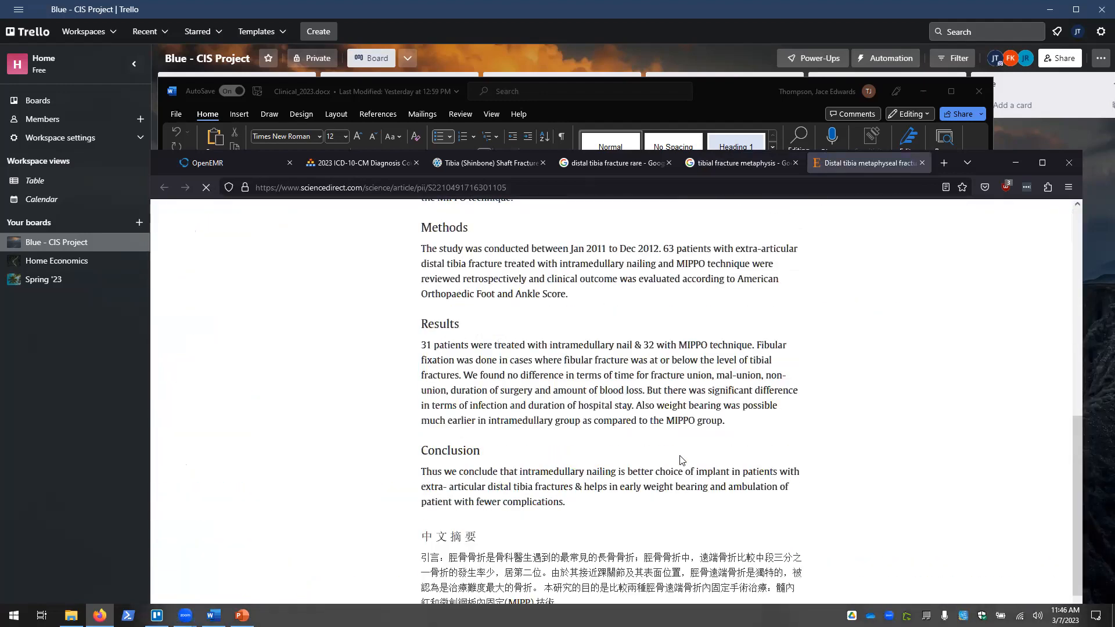
scroll(681, 459, down, 15)
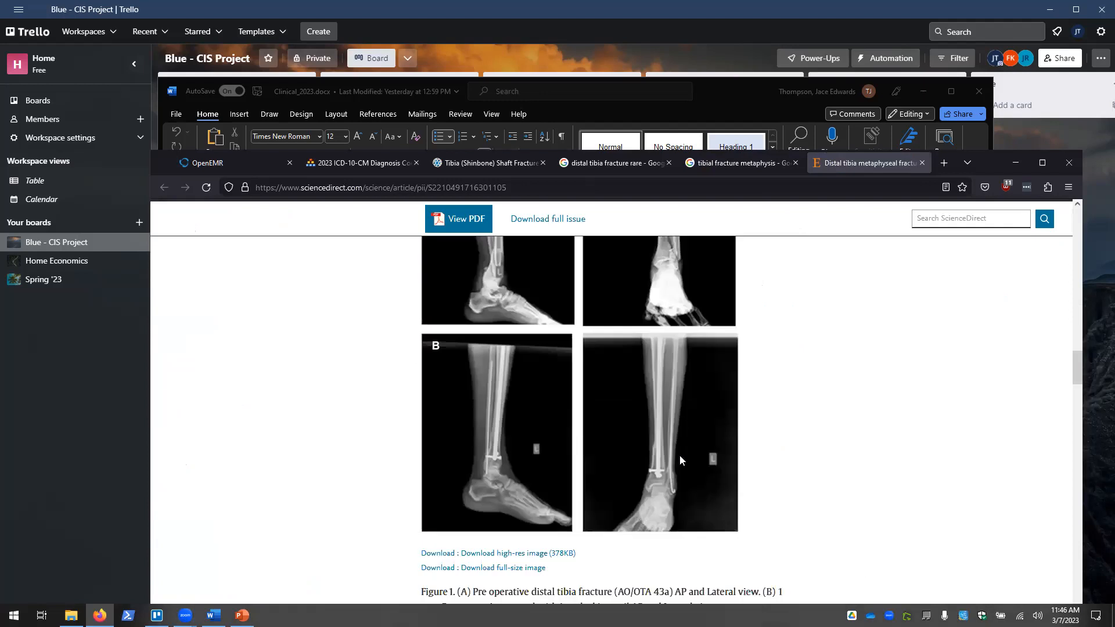
scroll(681, 460, up, 1)
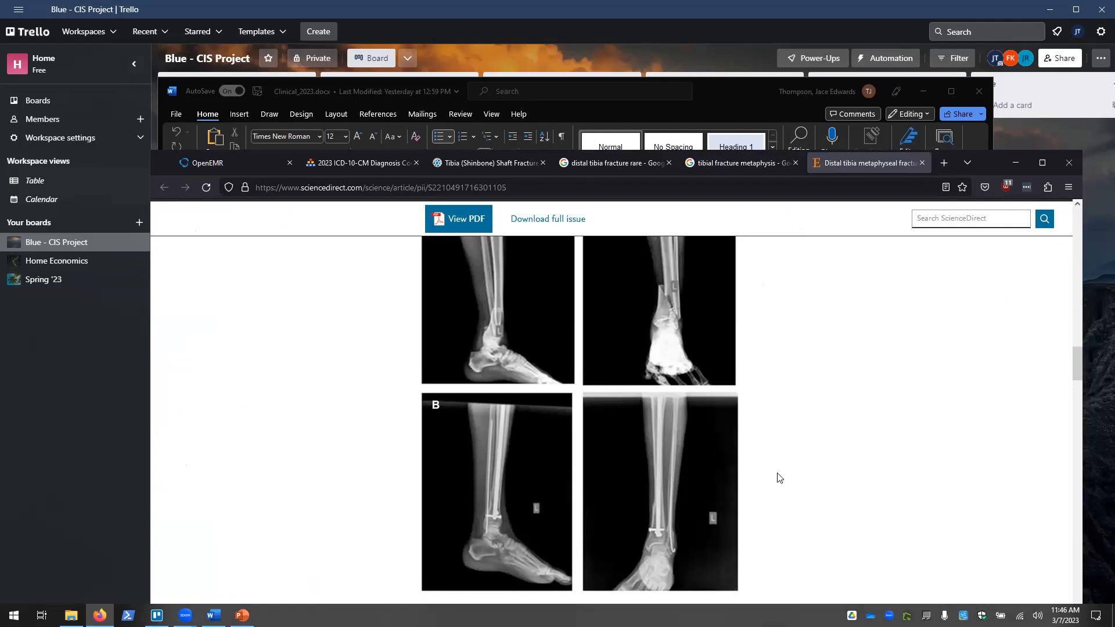
Step: Write "Distal Tibia Metaphyseal Fracture" in a new Notepad++ document and copy the whole phrase
key(super)
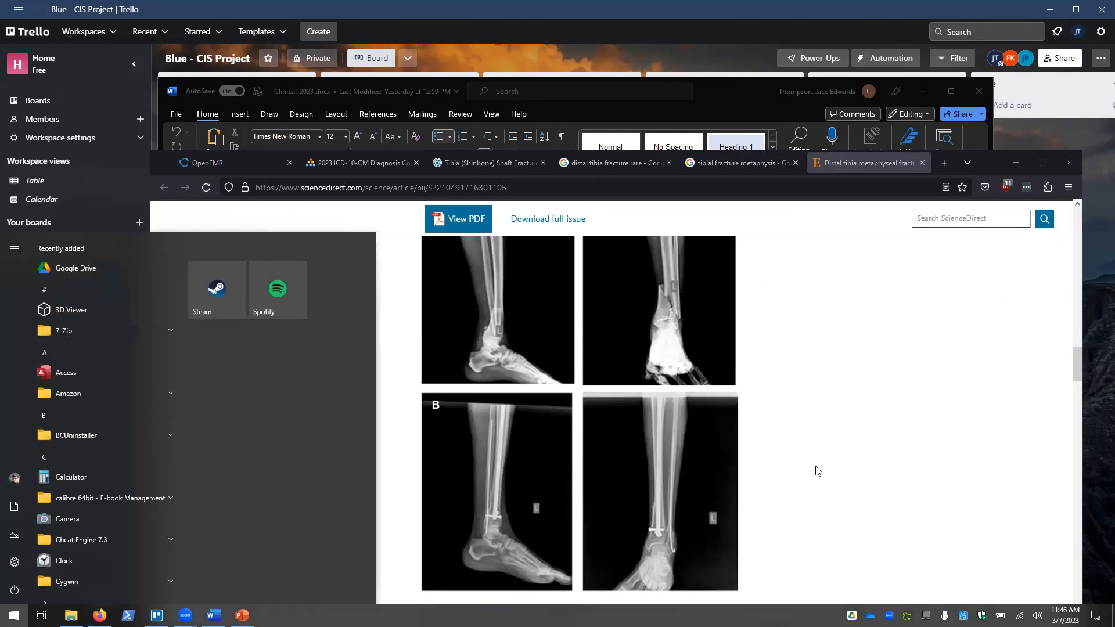
text(notepad)
key(Return)
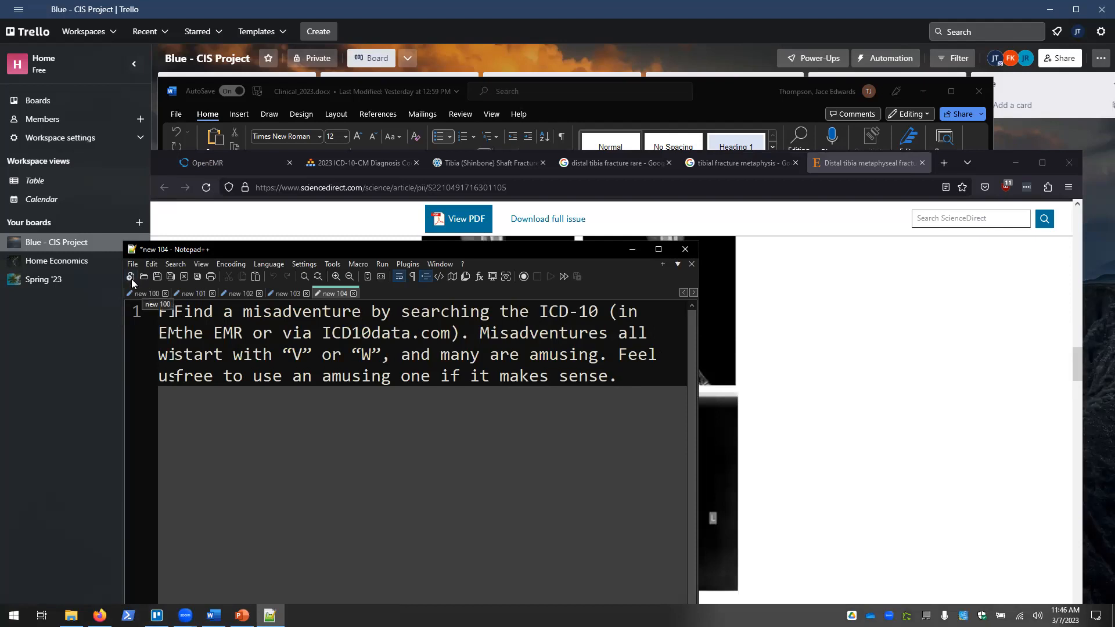
click(130, 276)
text(Dist)
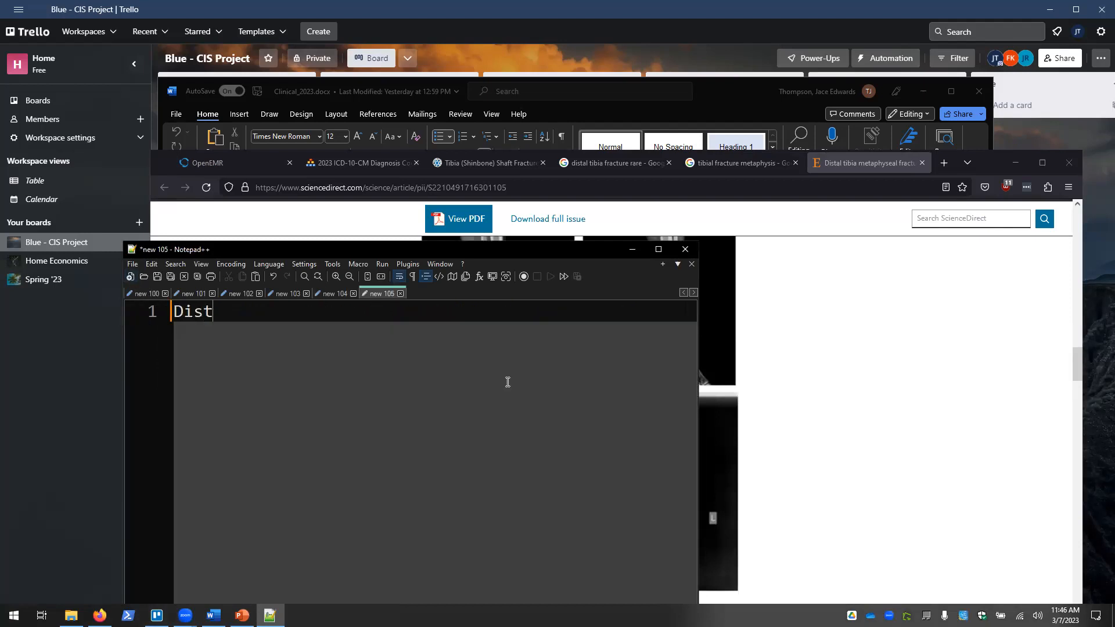
text(al Tibia Metaphyseal Fracture)
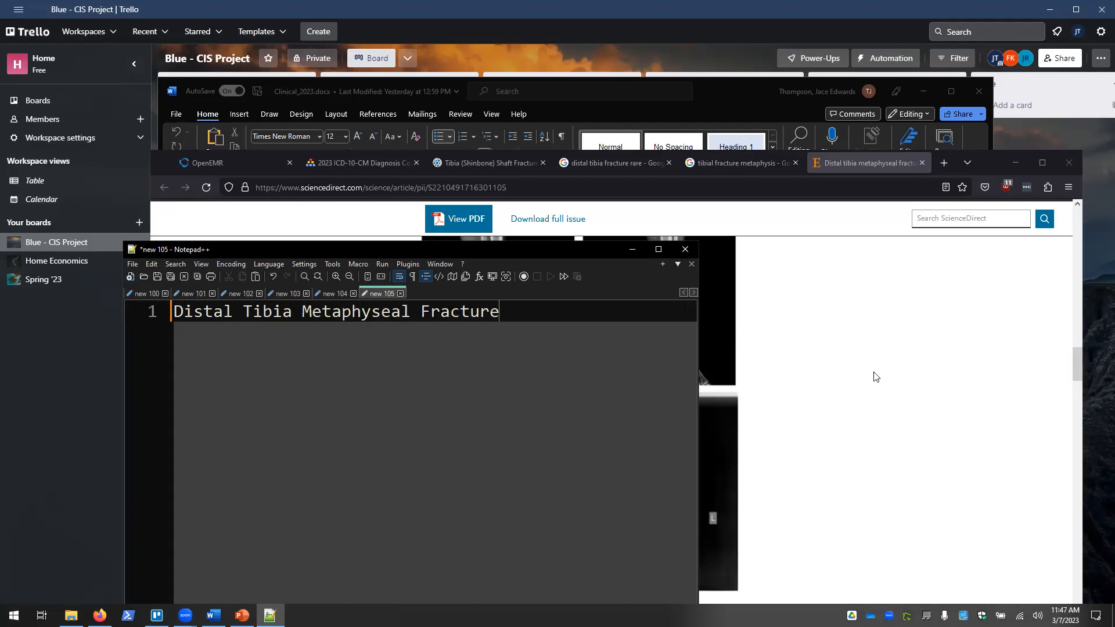
key(ctrl+a)
key(ctrl+c)
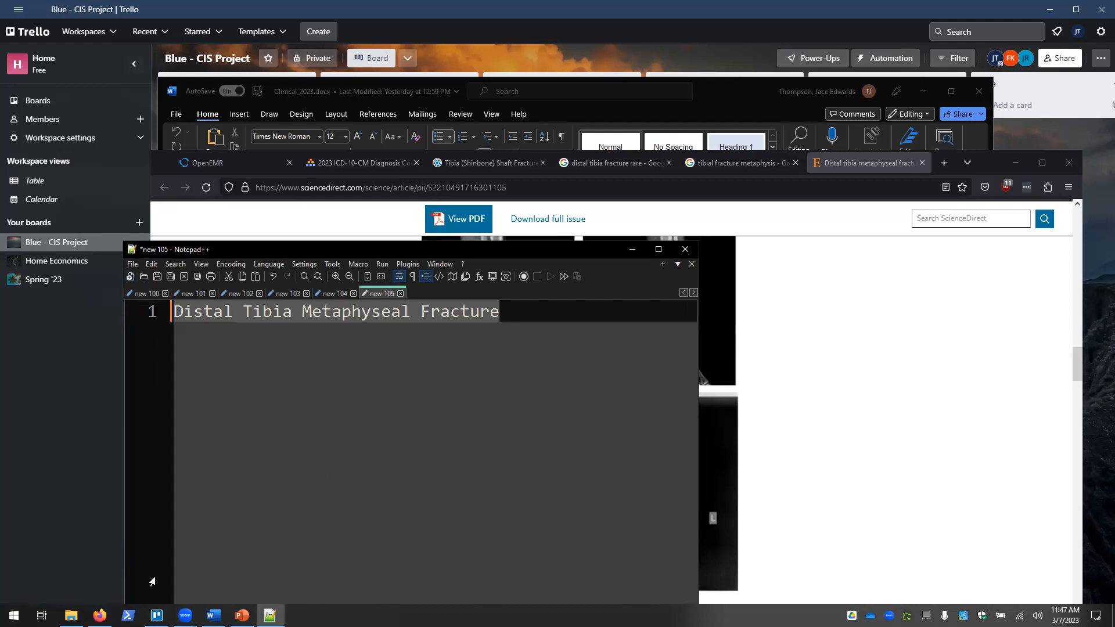
Step: Return to the OpenEMR encounter form in the maximized browser and append the copied fracture phrase to the reason for visit
click(99, 615)
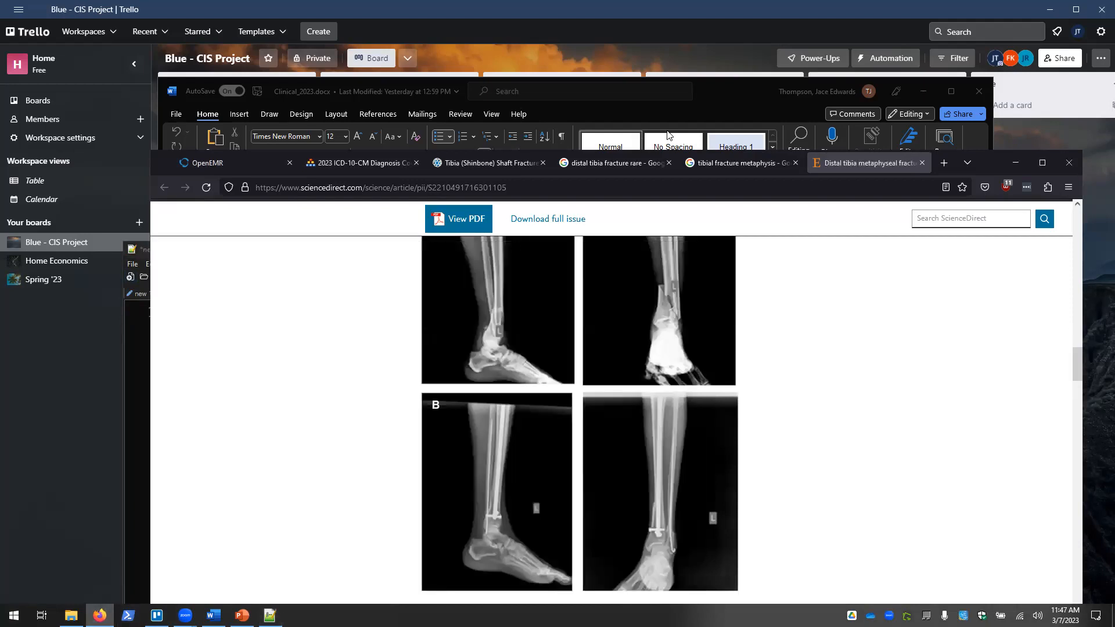
click(497, 163)
click(330, 166)
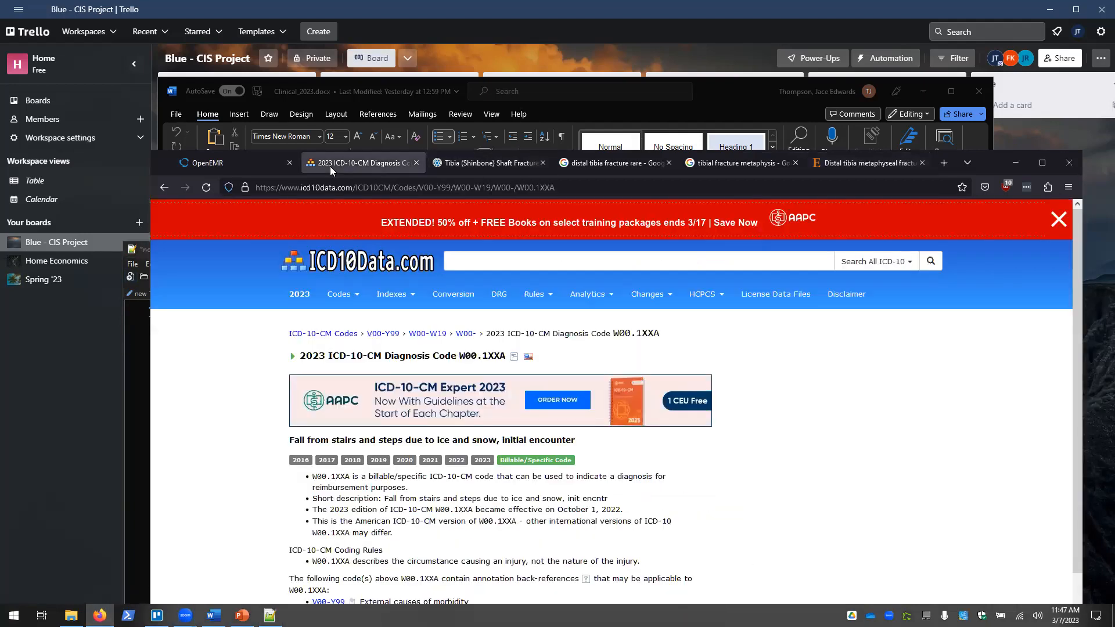
click(253, 165)
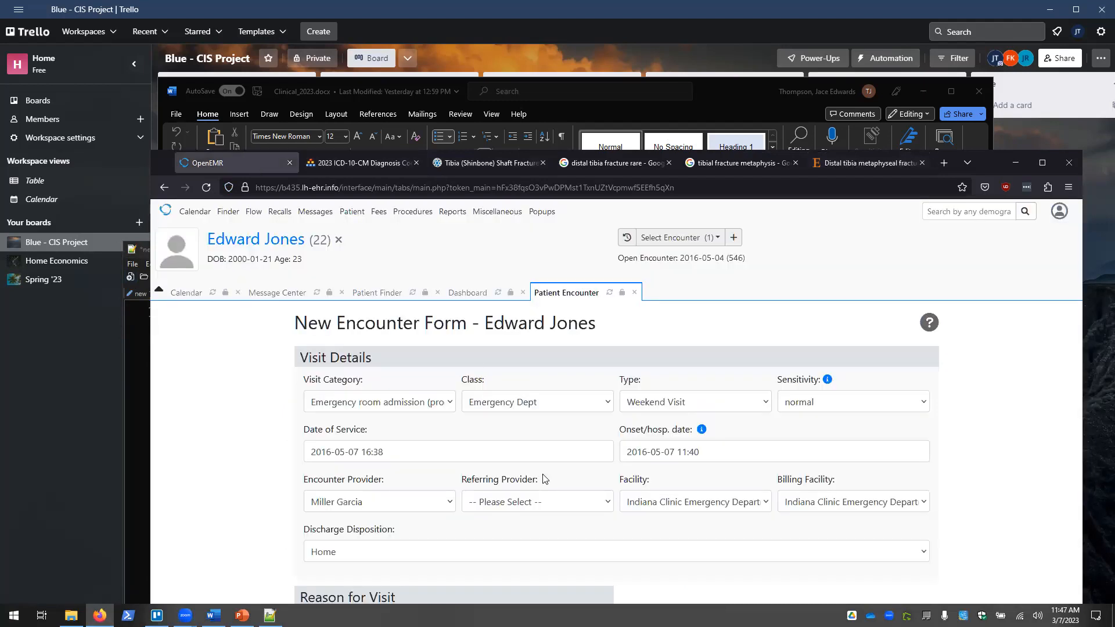
click(1041, 163)
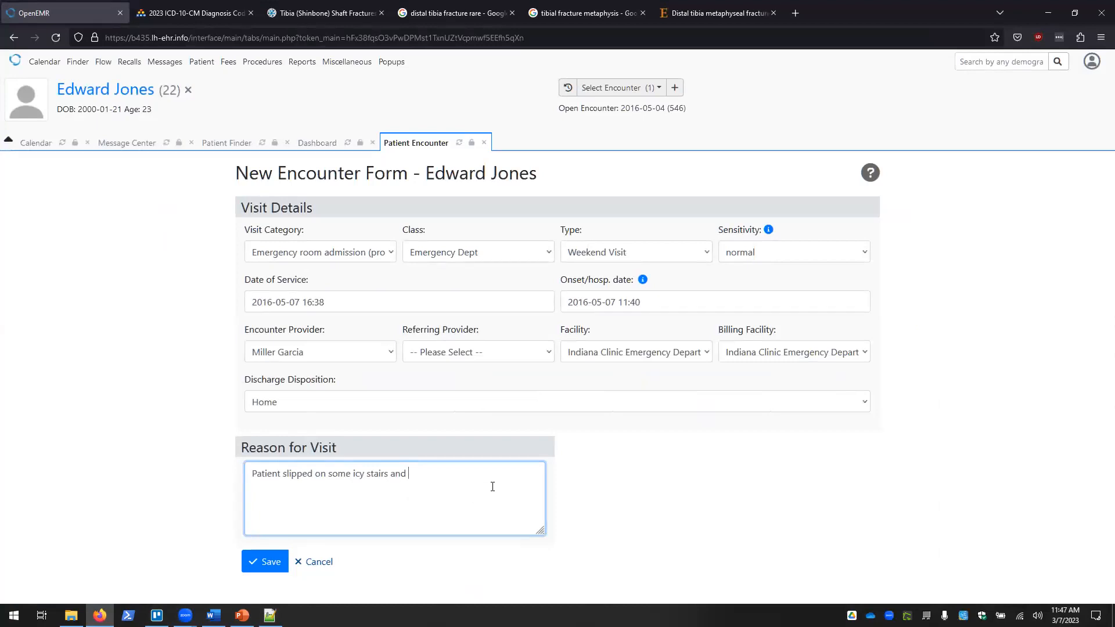
key(ctrl+v)
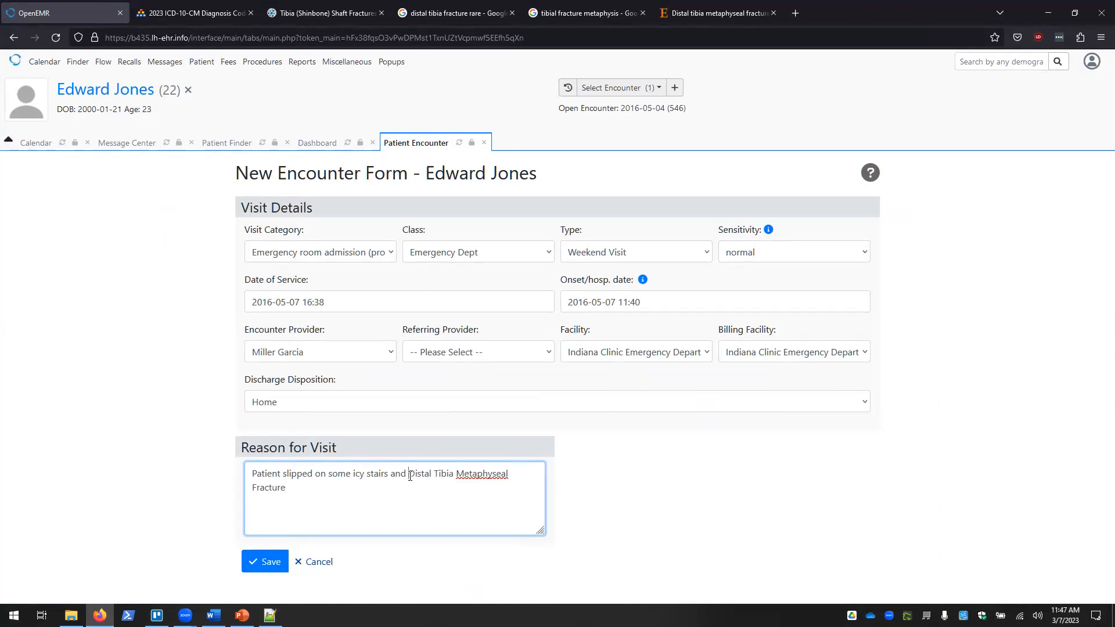
Step: Open the template editor for the visit reason, examine its problem, medication and category lists, and check the task instructions in Word
double_click(289, 491)
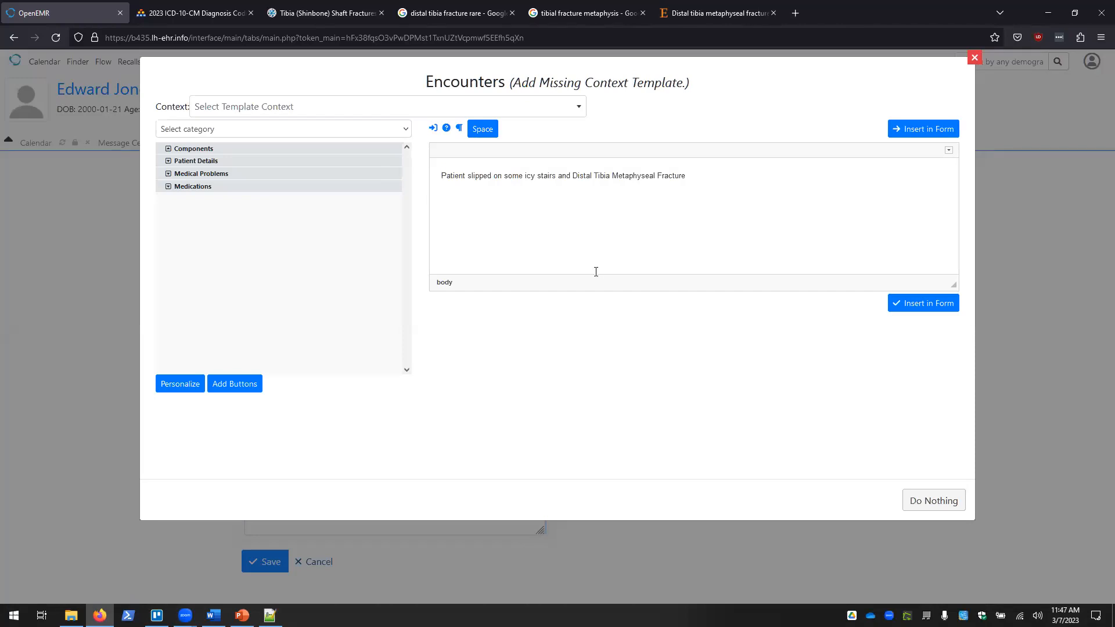
click(431, 113)
click(433, 112)
click(227, 151)
click(167, 150)
click(168, 161)
click(167, 228)
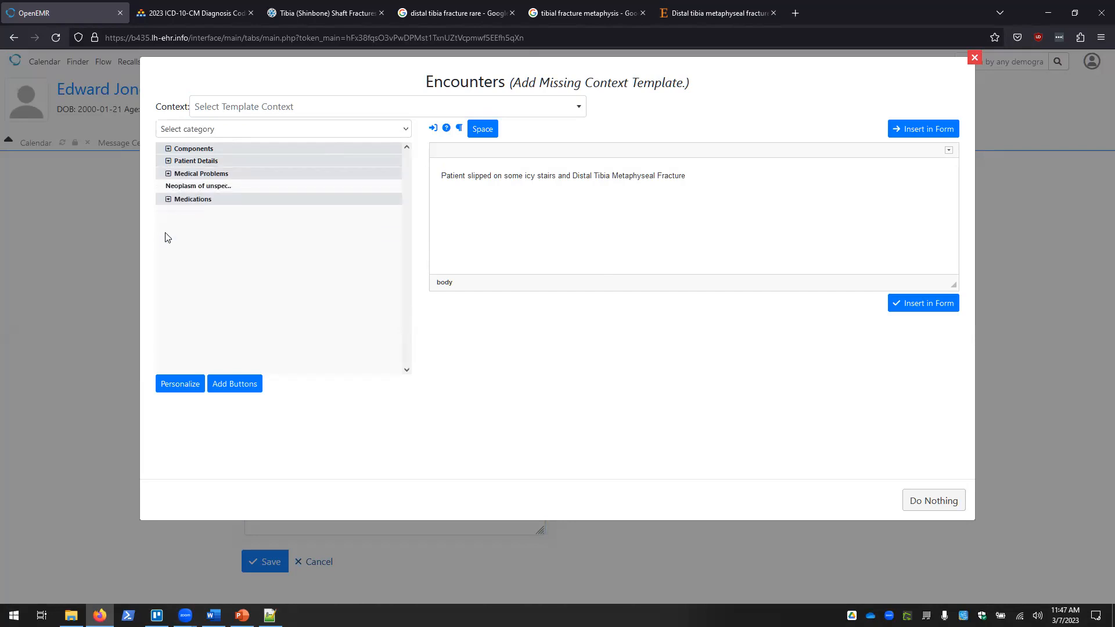
click(168, 198)
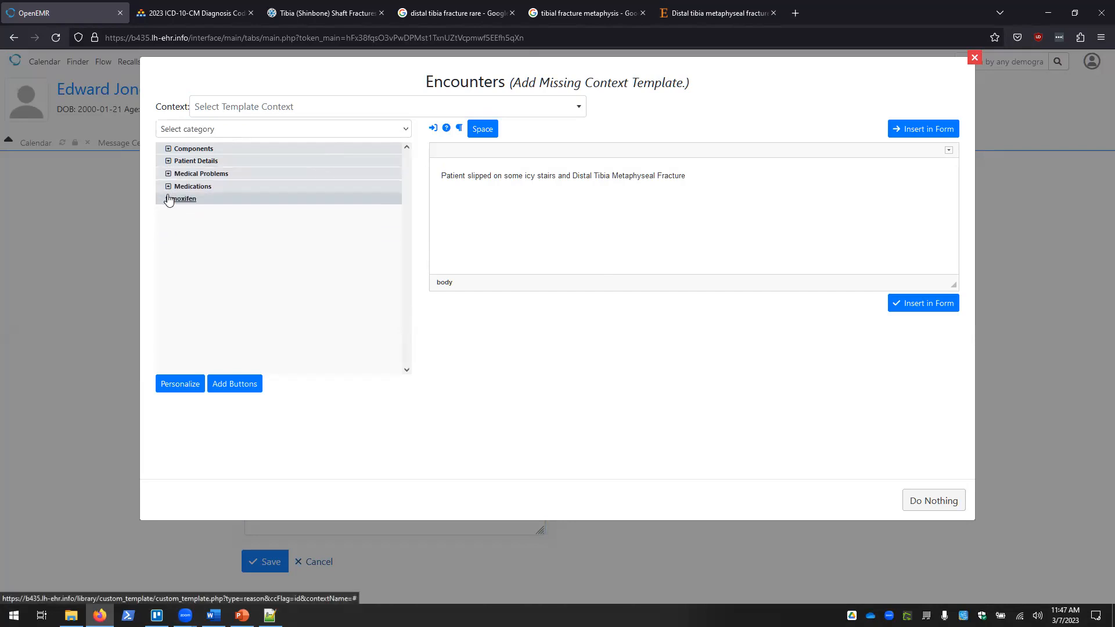
click(308, 130)
click(308, 131)
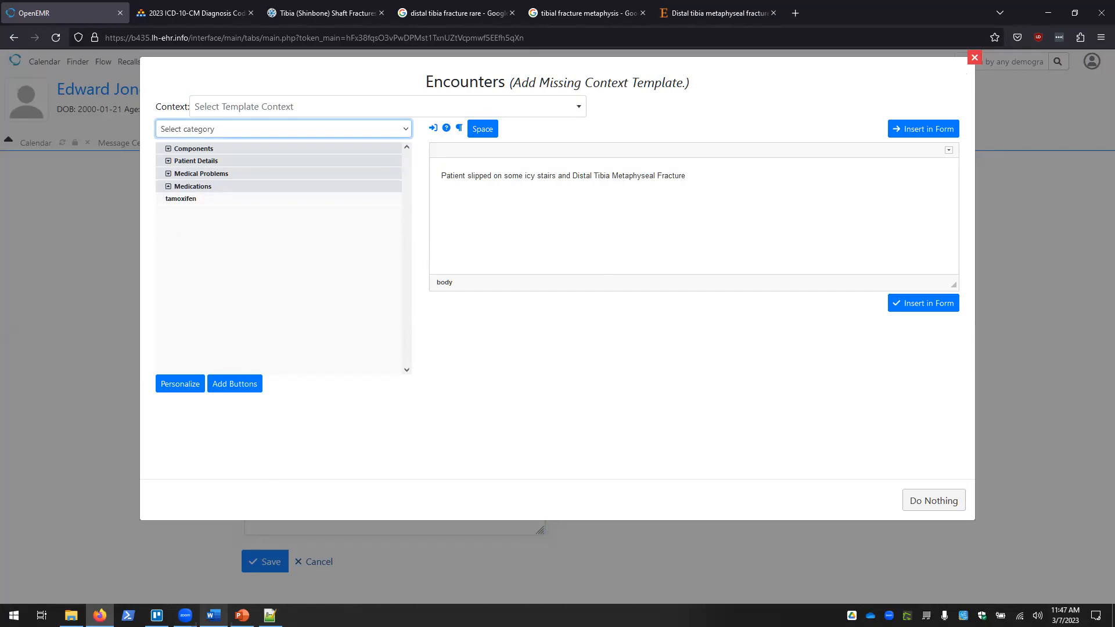
click(213, 615)
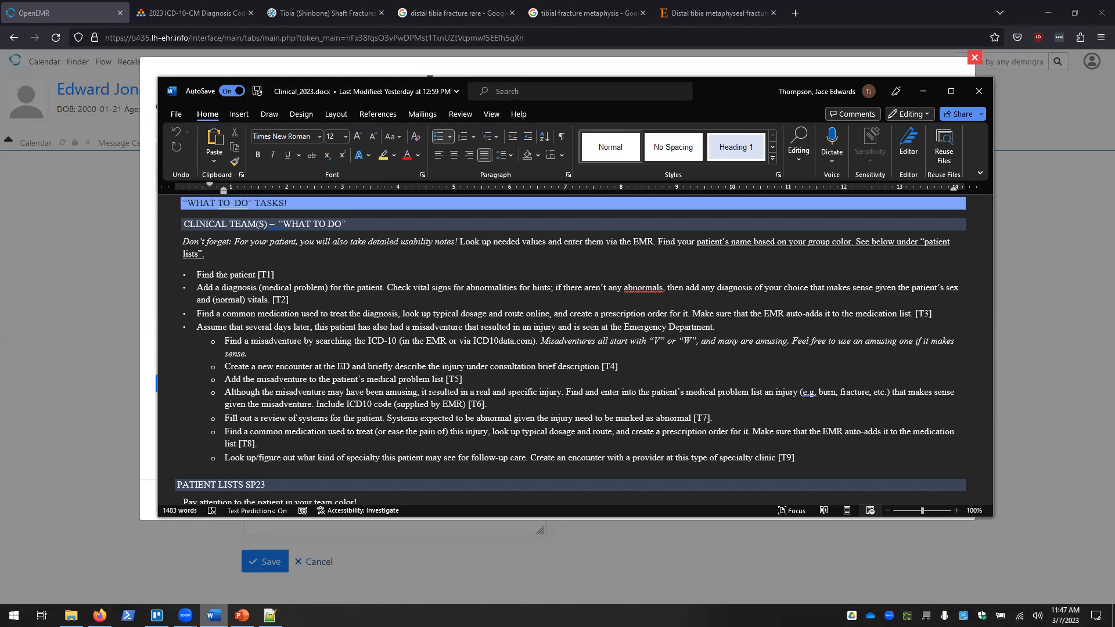
click(214, 615)
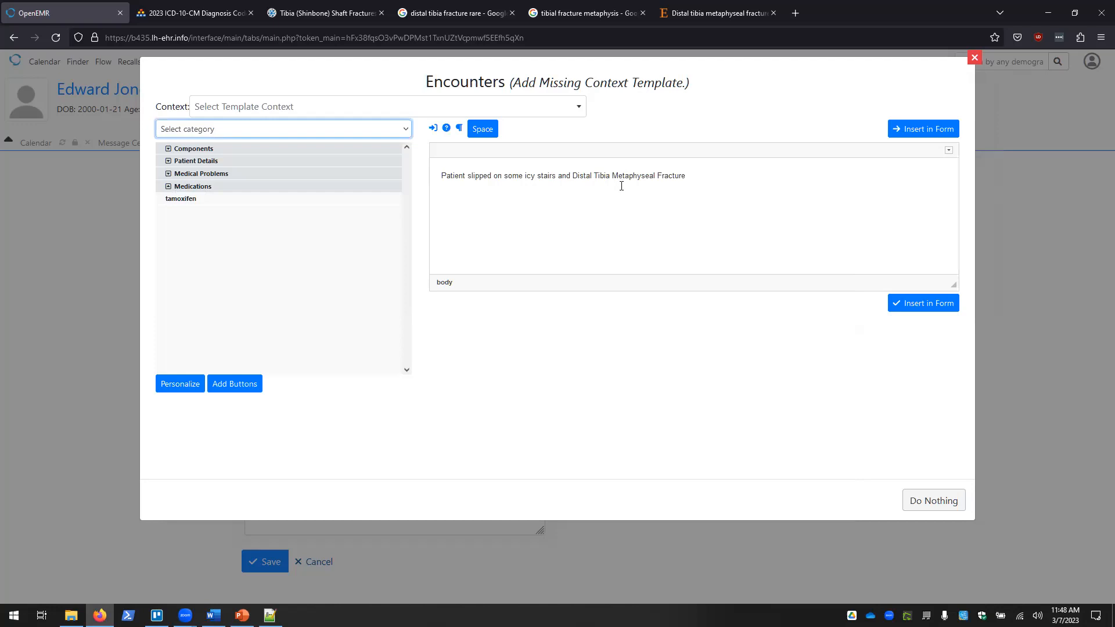
Step: Try to reword the injury as "fractured the left distal tibia metaphysis" in the template editor, and close it without inserting the text
click(571, 176)
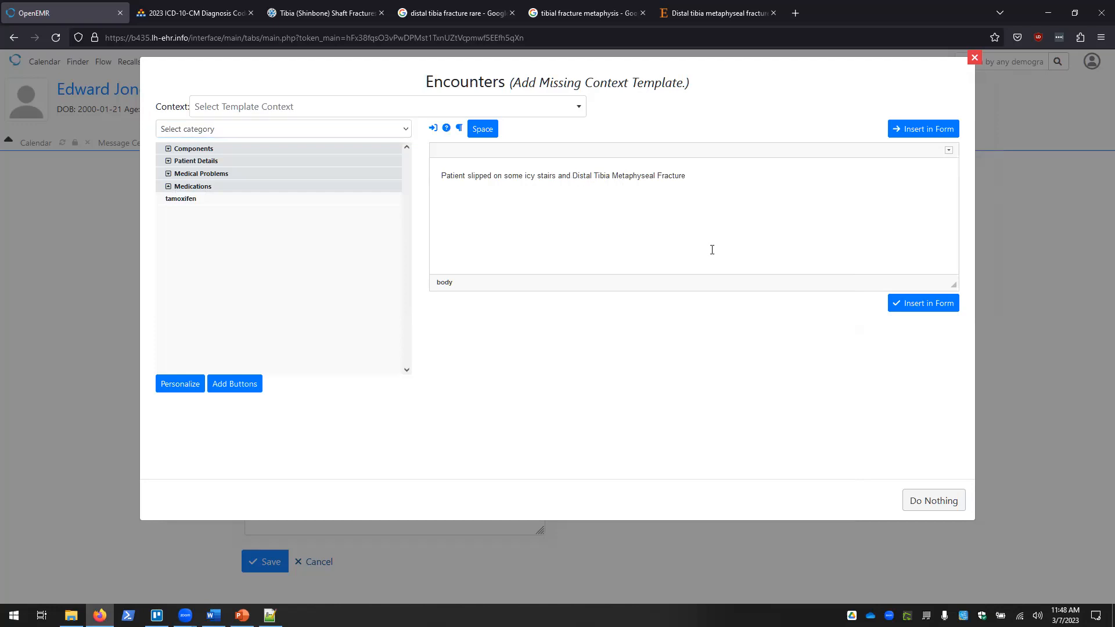
text(fractured the)
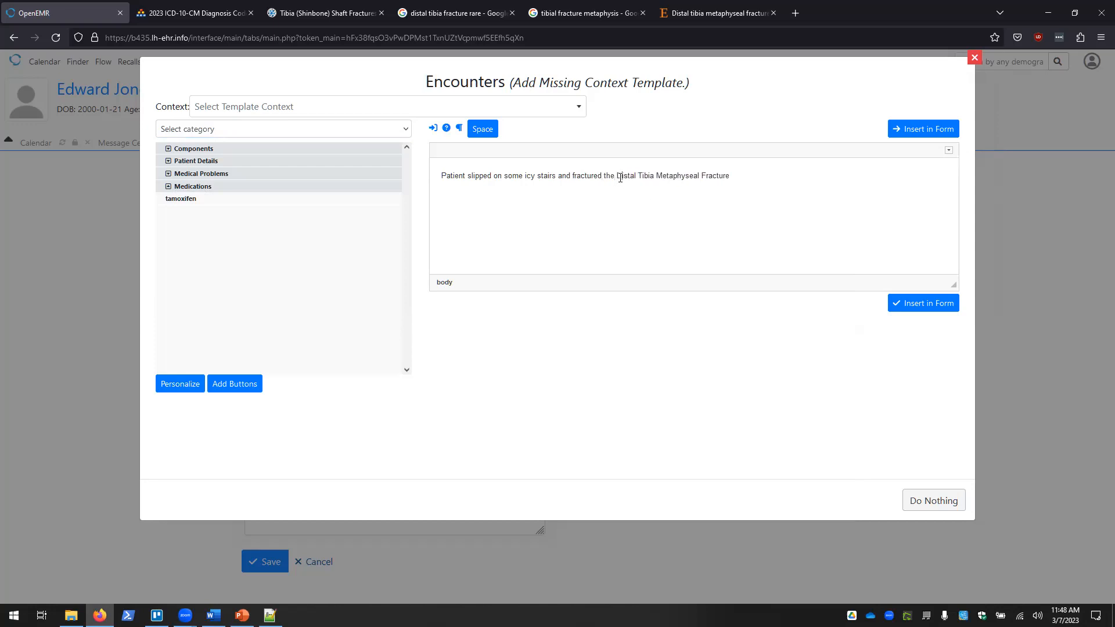
key(Delete)
text(d)
click(639, 175)
key(Delete)
text(t)
click(657, 175)
key(Delete)
text(m)
double_click(692, 178)
key(Right)
key(BackSpace)
key(BackSpace)
key(BackSpace)
key(BackSpace)
text(is)
click(616, 177)
text(left)
drag(761, 179, 708, 173)
key(BackSpace)
click(936, 497)
Step: Reword the reason for visit to "Patient slipped on some icy stairs and fractured the distal tibia metaphysis." and save the encounter
click(498, 494)
drag(452, 493, 408, 474)
text(fractured)
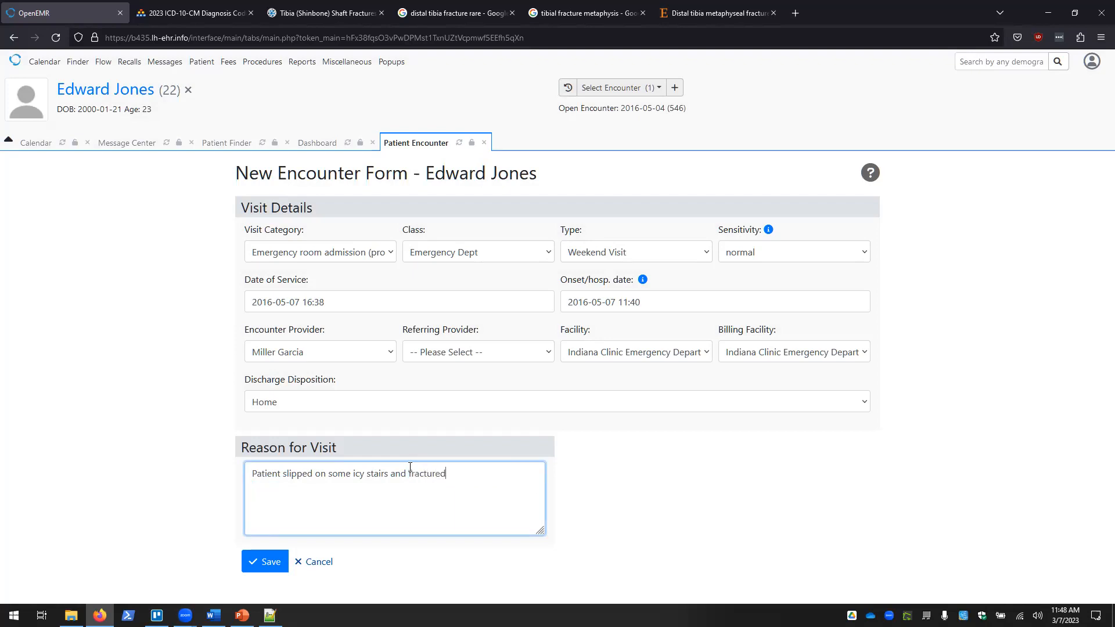
text( the distal tibia metaphsi)
text(ysis)
click(266, 563)
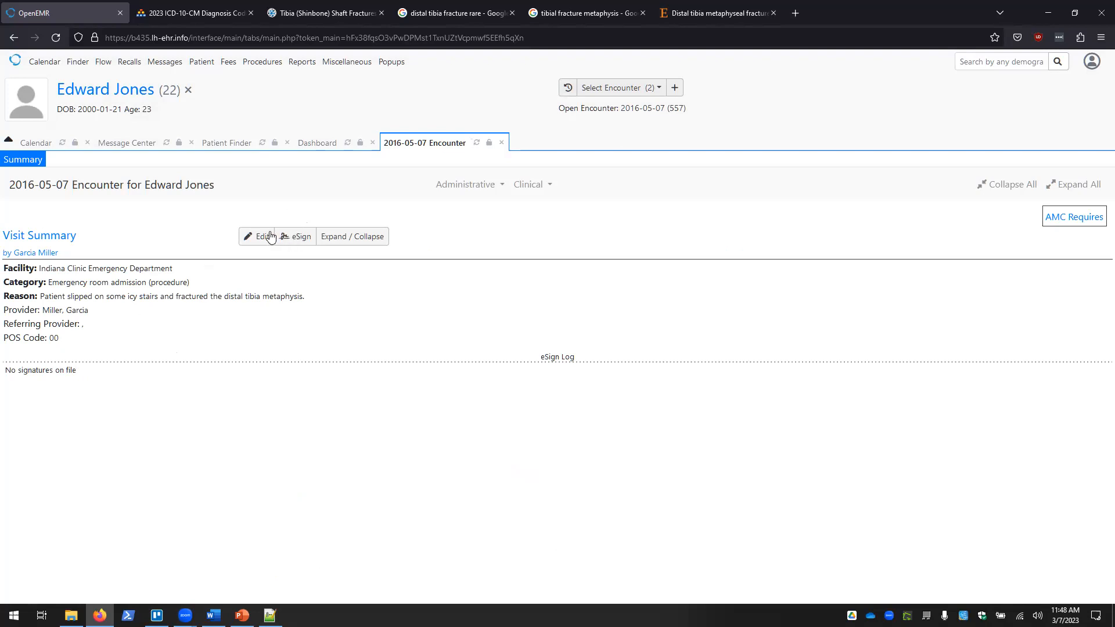
Step: Toggle the visit summary, reopen the saved encounter's form to check its details, and save it without changes
click(329, 244)
click(329, 243)
click(256, 237)
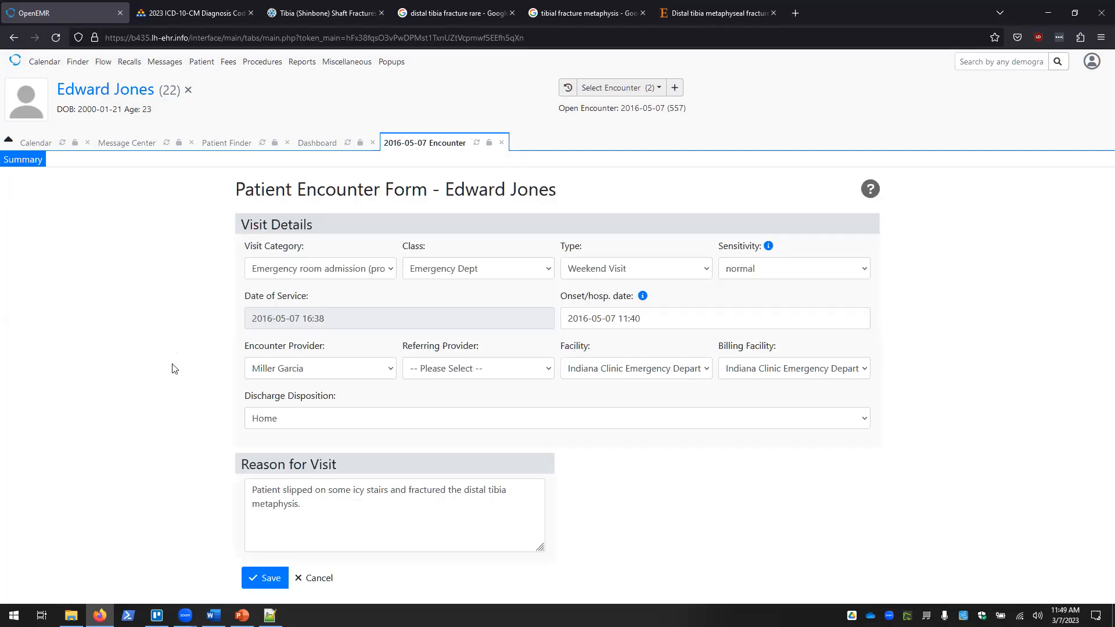
click(268, 578)
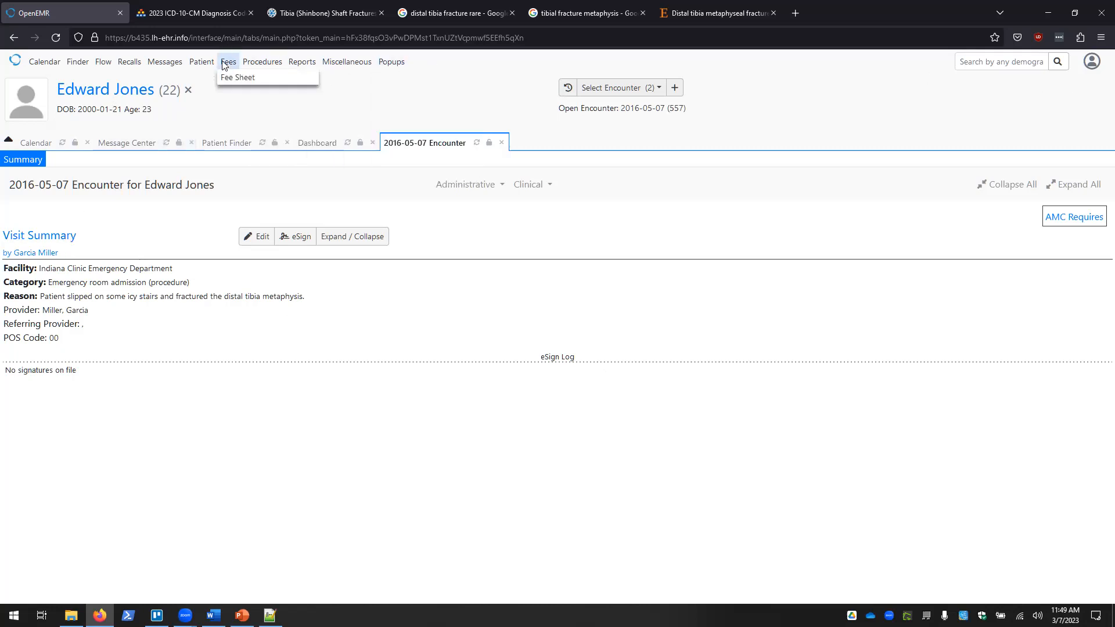
Step: Look through the OpenEMR functions, check the Message Center, and return to the 2016-05-07 encounter
mouse_move(228, 63)
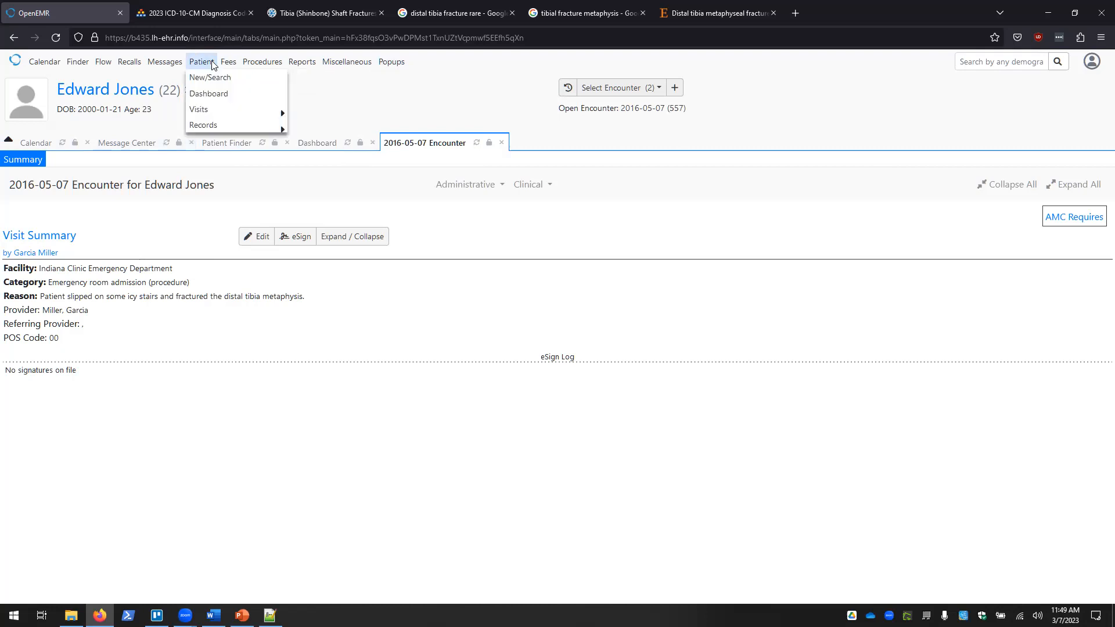
mouse_move(266, 65)
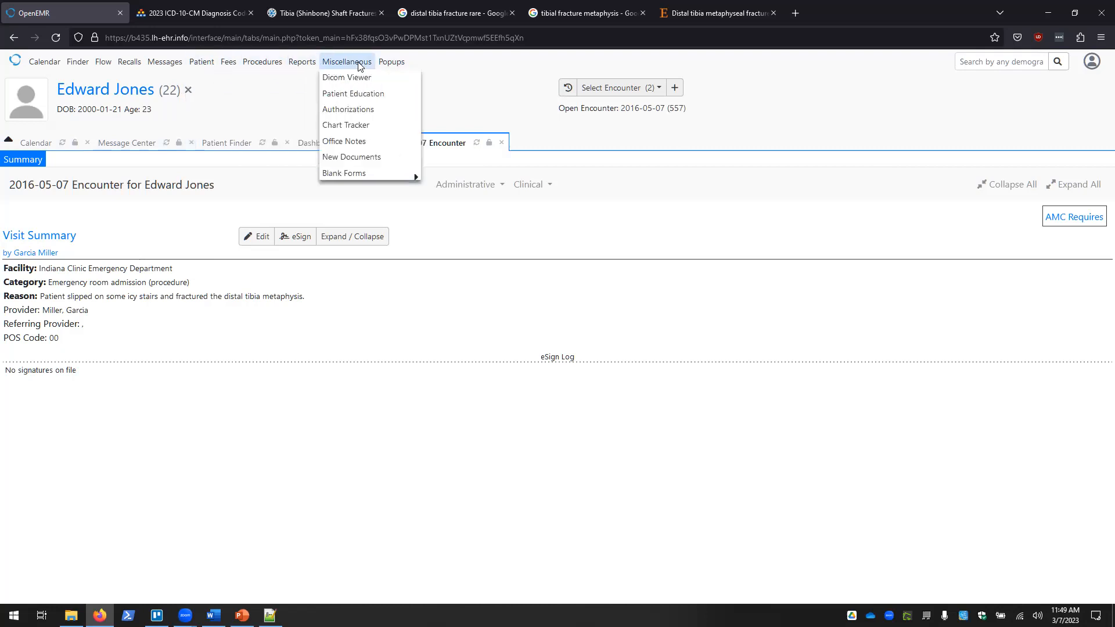
click(168, 65)
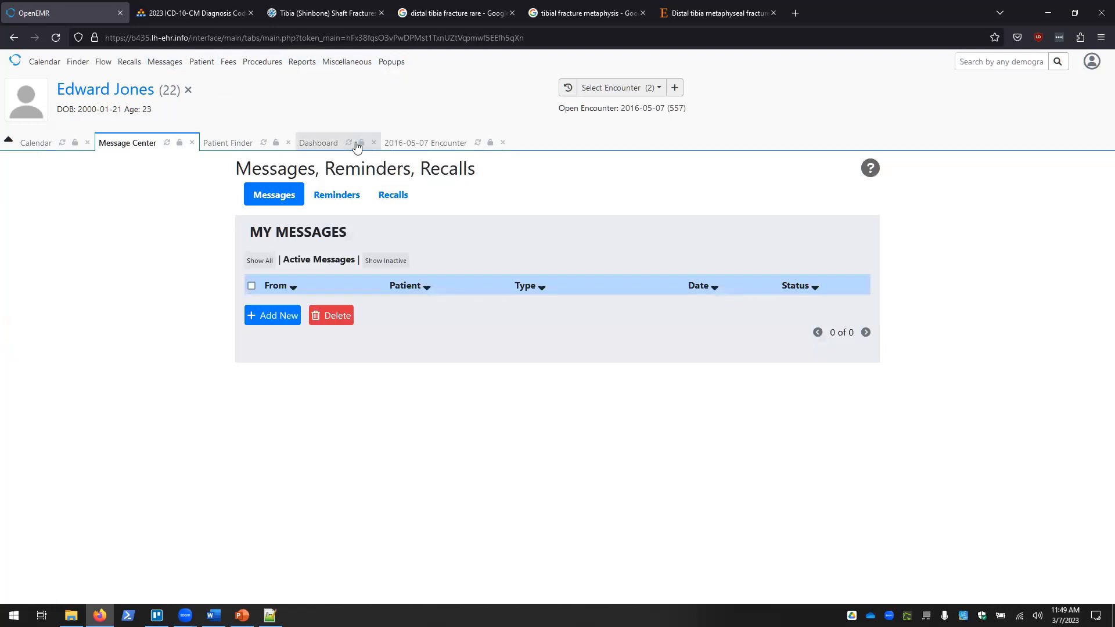
click(416, 144)
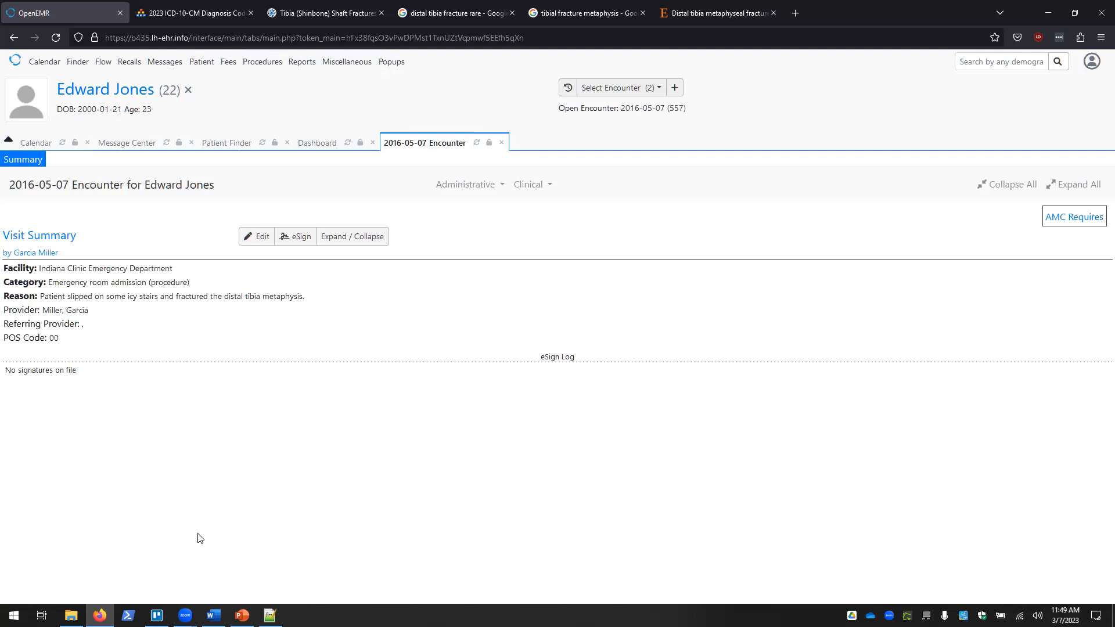
Step: Check the clinical task list in Word and show the Task 5 slide in PowerPoint
click(213, 615)
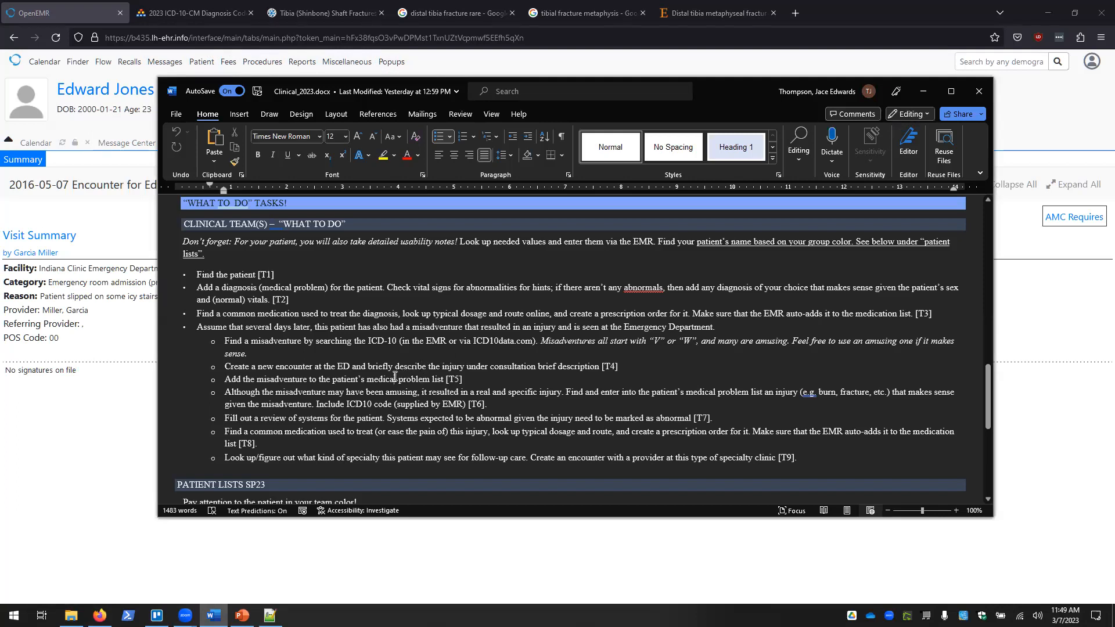
click(243, 615)
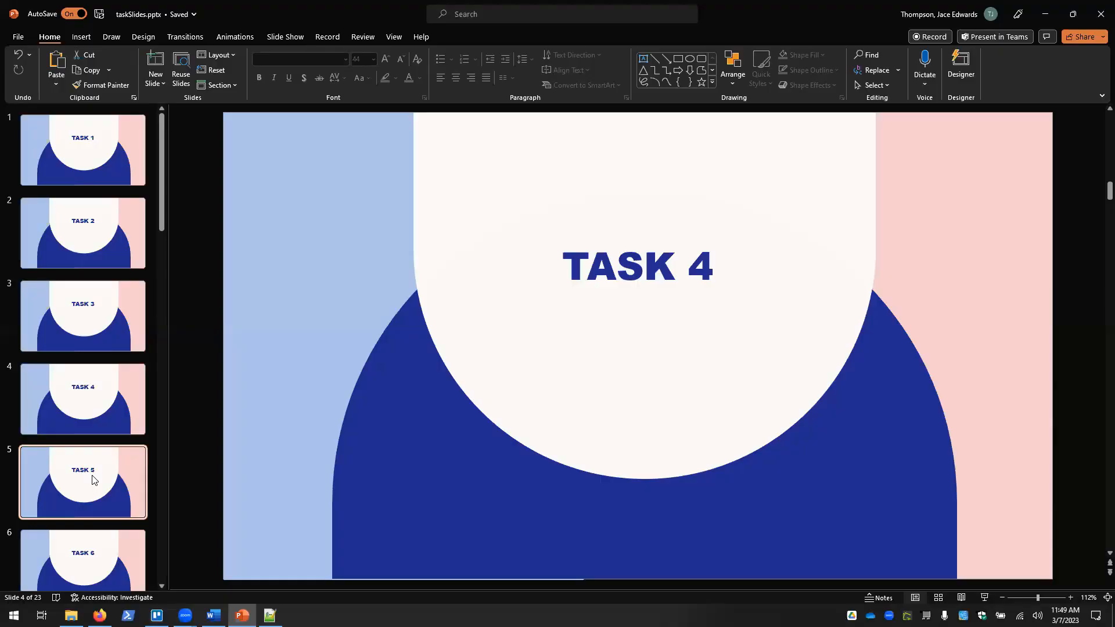
click(93, 478)
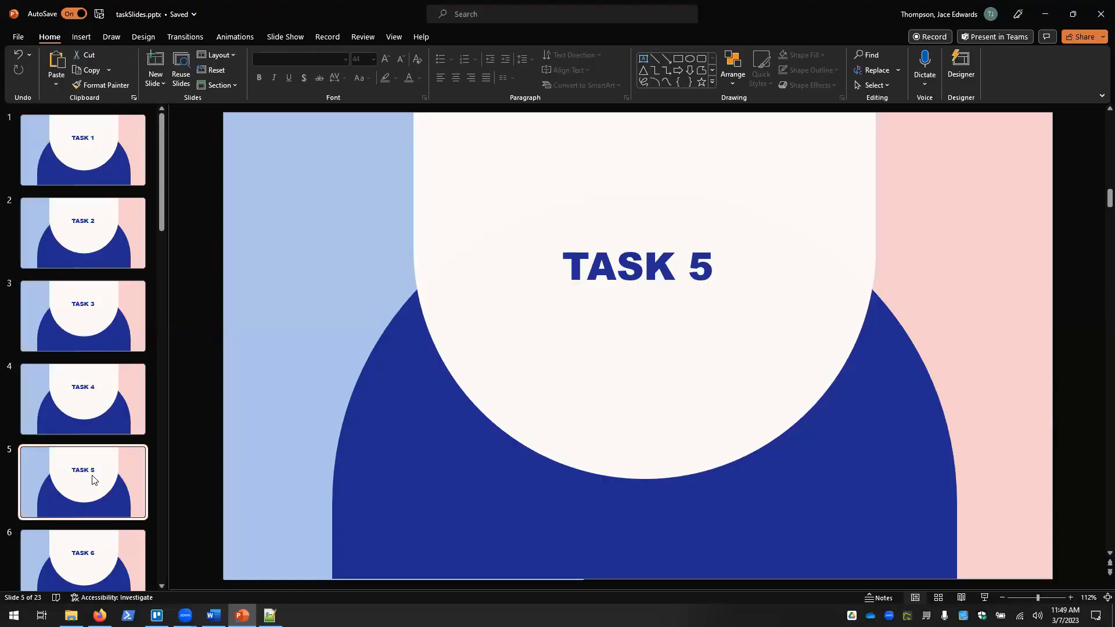
Step: Reread the Task 5 instruction in Word and open the patient's medical record dashboard in OpenEMR
click(213, 616)
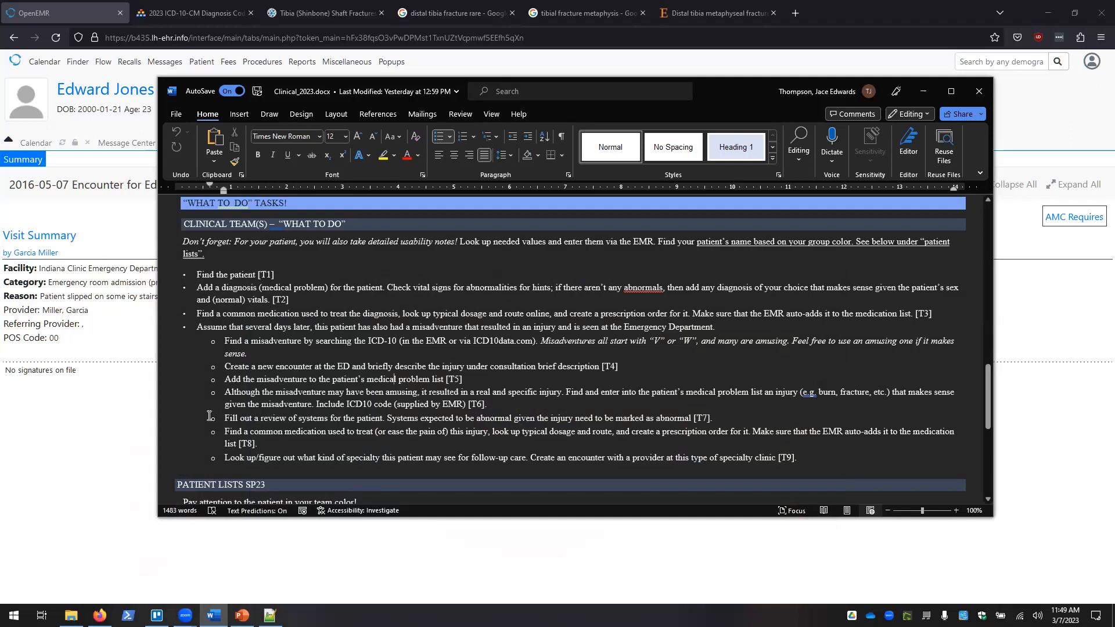
click(119, 534)
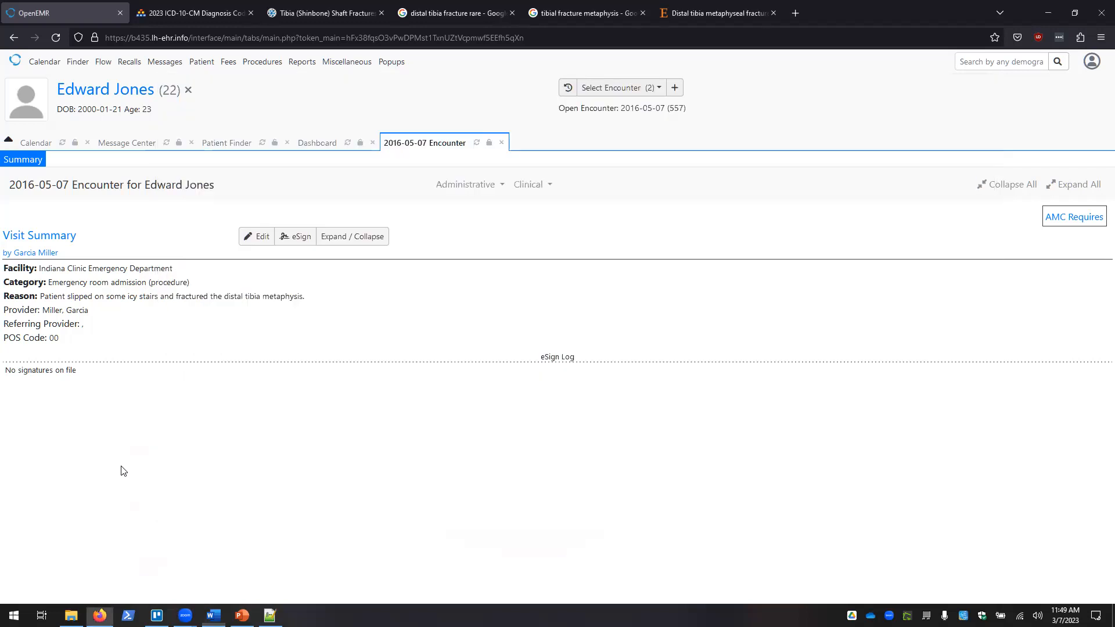
click(235, 149)
click(313, 145)
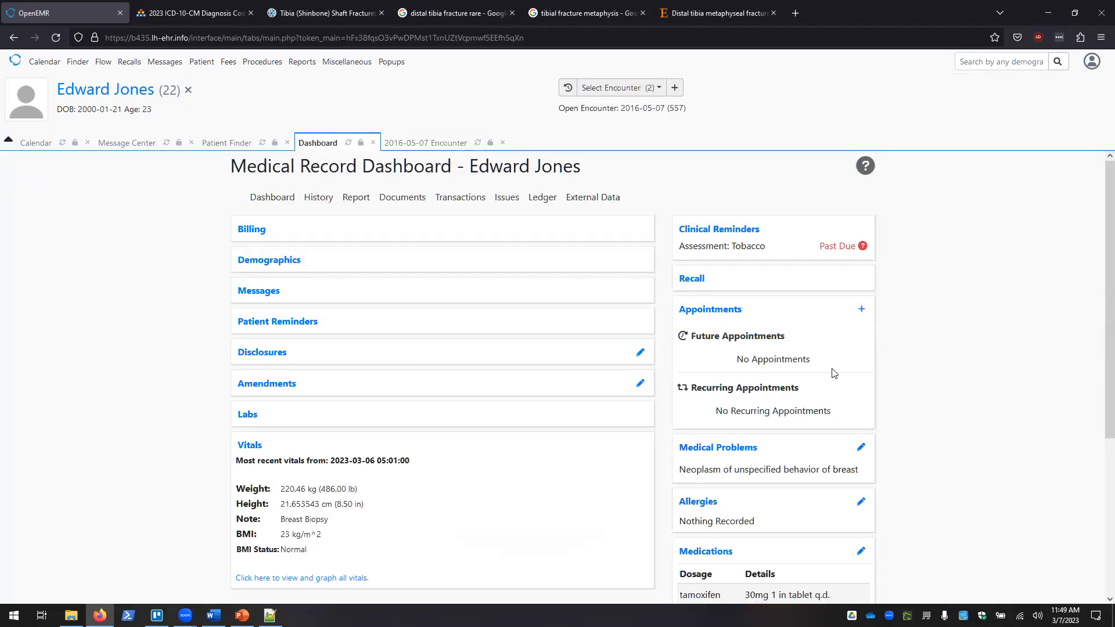
Step: Start a new entry in the patient's Medical Problems and open the ICD10 code selection for its coding
scroll(836, 383, down, 4)
scroll(946, 371, up, 2)
click(860, 329)
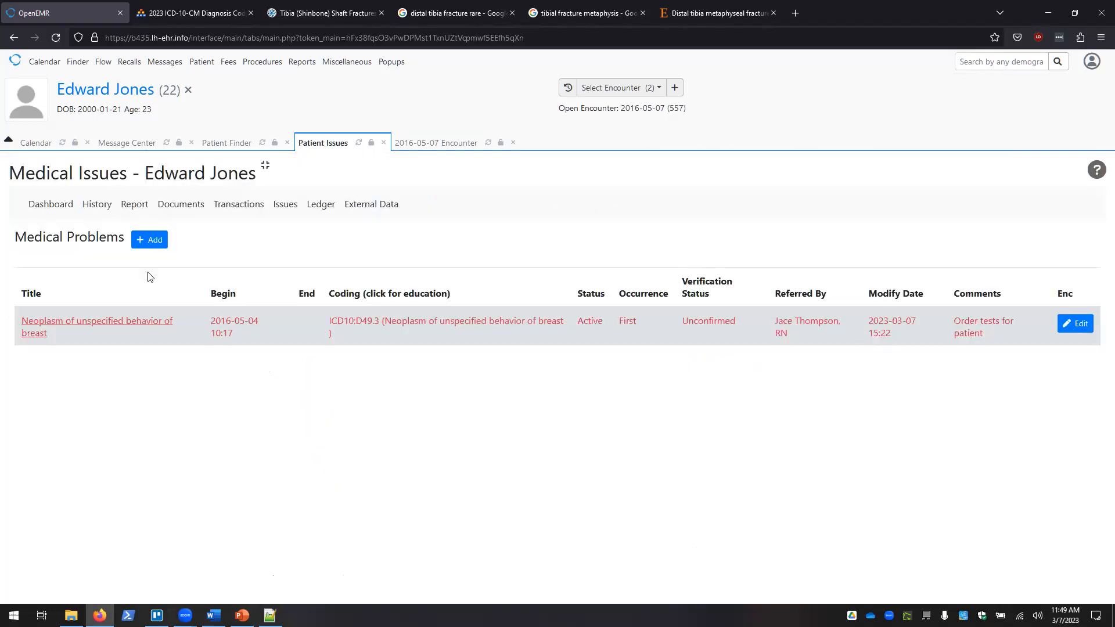
click(153, 240)
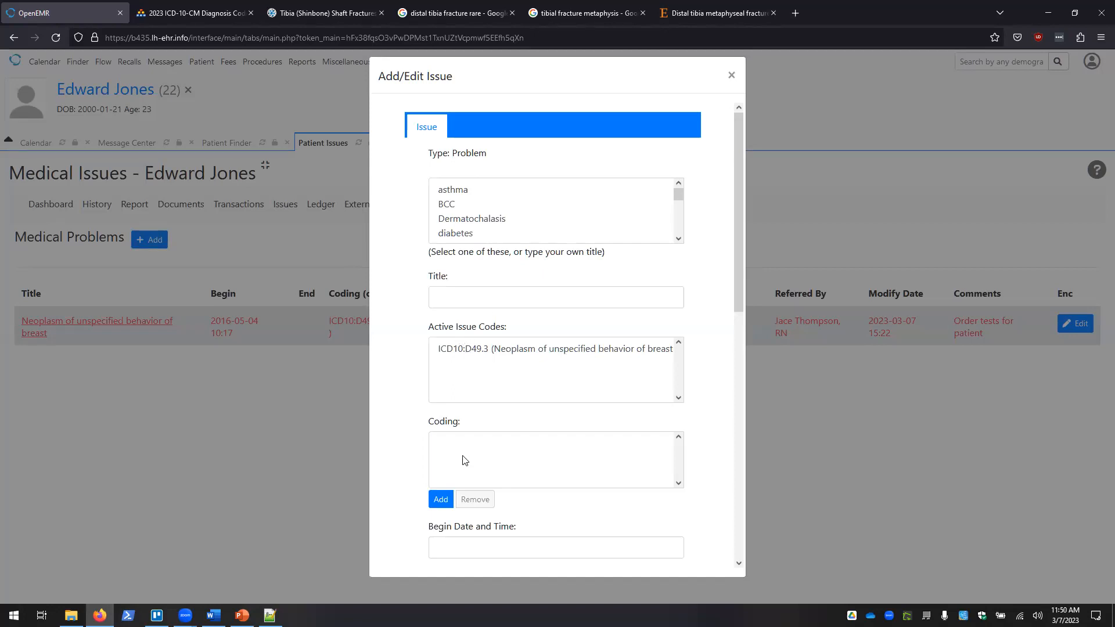
click(440, 502)
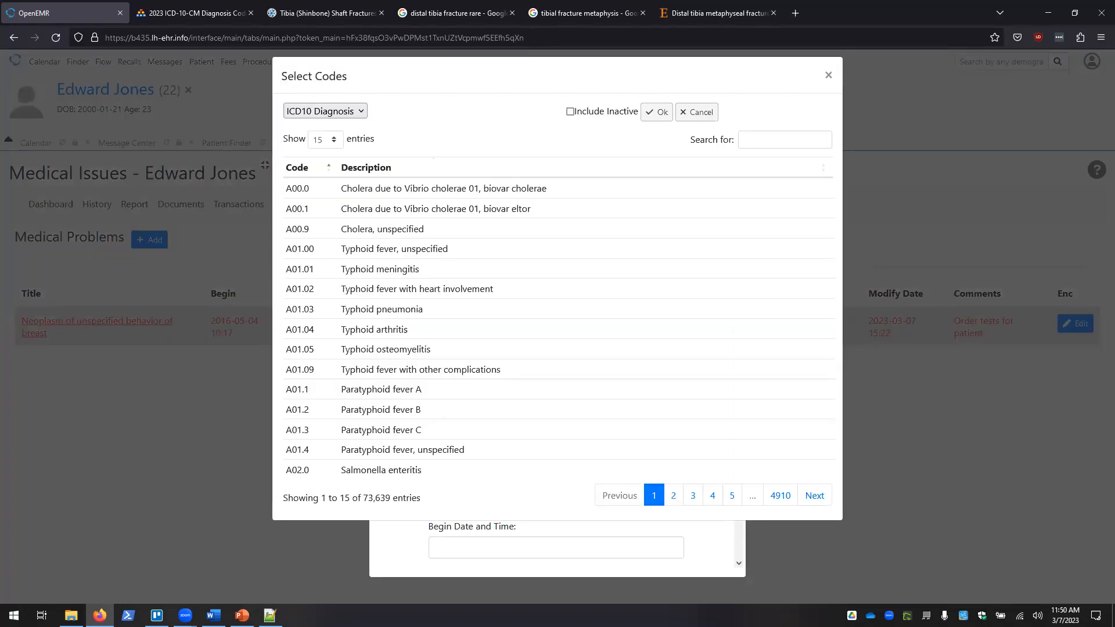
Step: Switch to Notepad++, extend the noted injury to "left Distal Tibia Metaphyseal Fracture" and copy the whole line
click(99, 614)
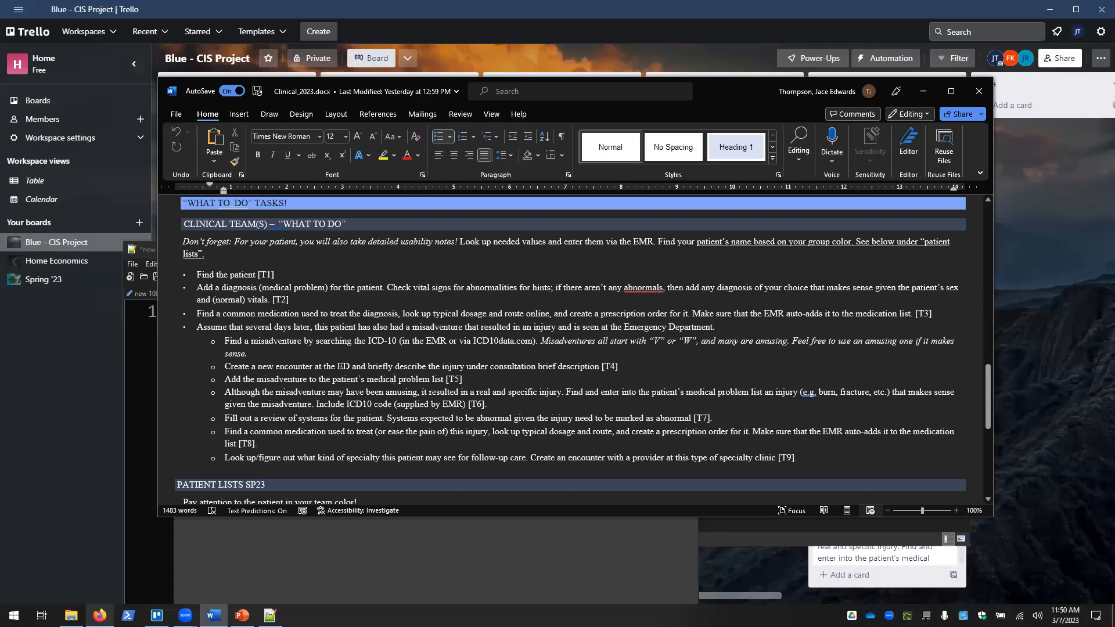
click(270, 557)
key(ctrl+a)
click(284, 403)
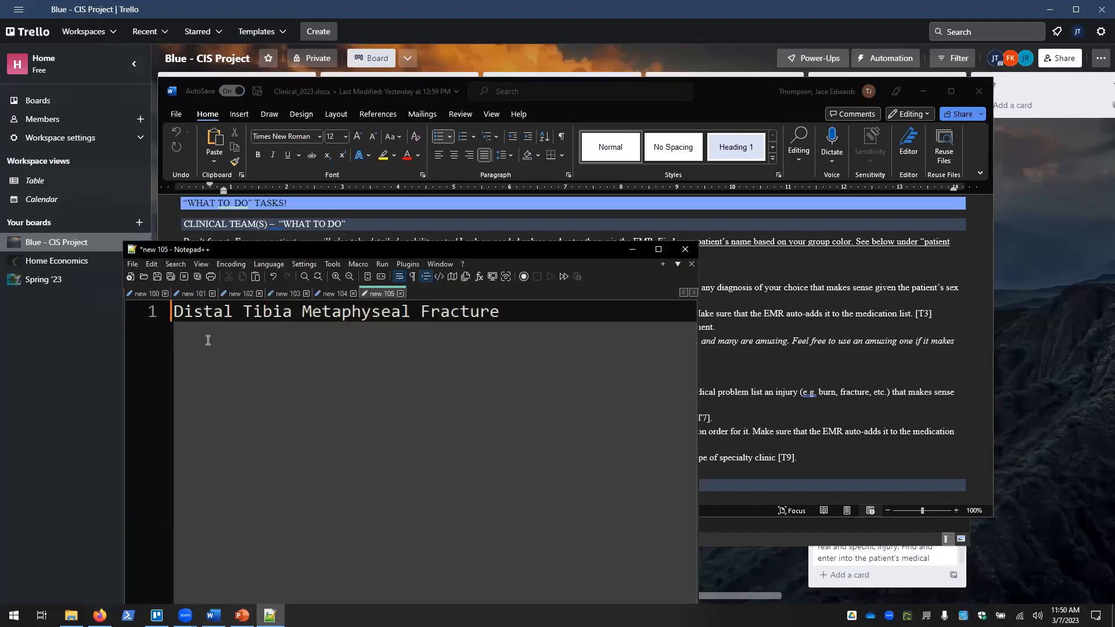
key(Left)
key(Left)
key(Left)
key(Left)
key(Left)
key(Left)
key(Left)
key(Left)
key(Left)
key(Left)
key(Left)
key(Left)
key(Left)
key(Left)
key(Left)
key(Left)
key(Left)
key(Left)
key(Left)
key(Left)
text(left)
key(ctrl+a)
key(ctrl+c)
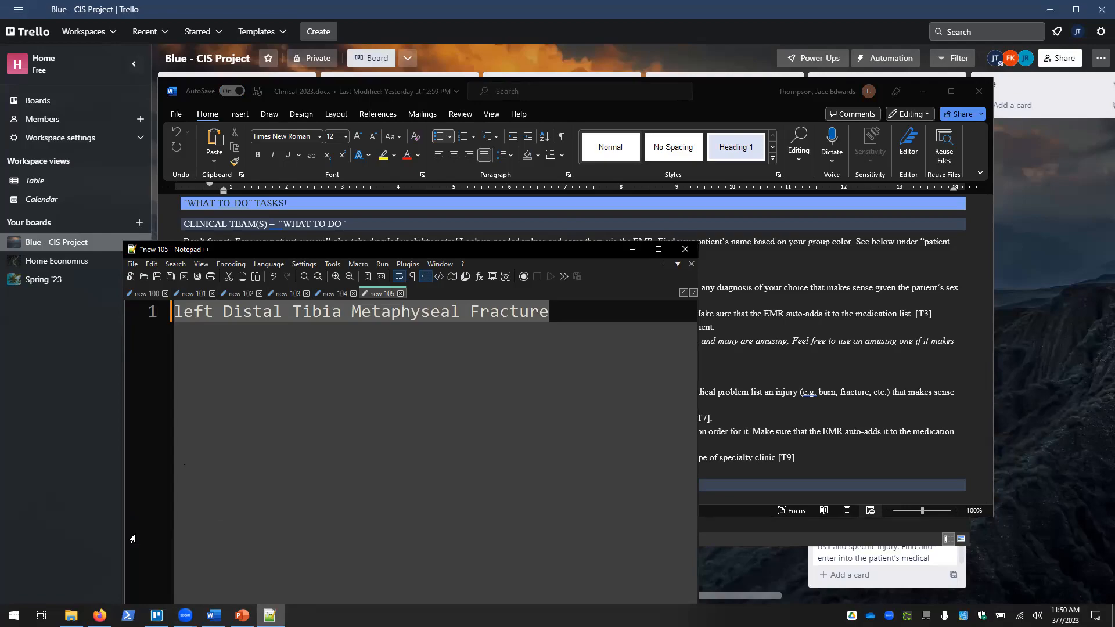
Step: Search the web in Firefox for "left Distal Tibia Metaphyseal Fracture icd 10" and open the ICD10Data.com result for S82.302A
click(99, 615)
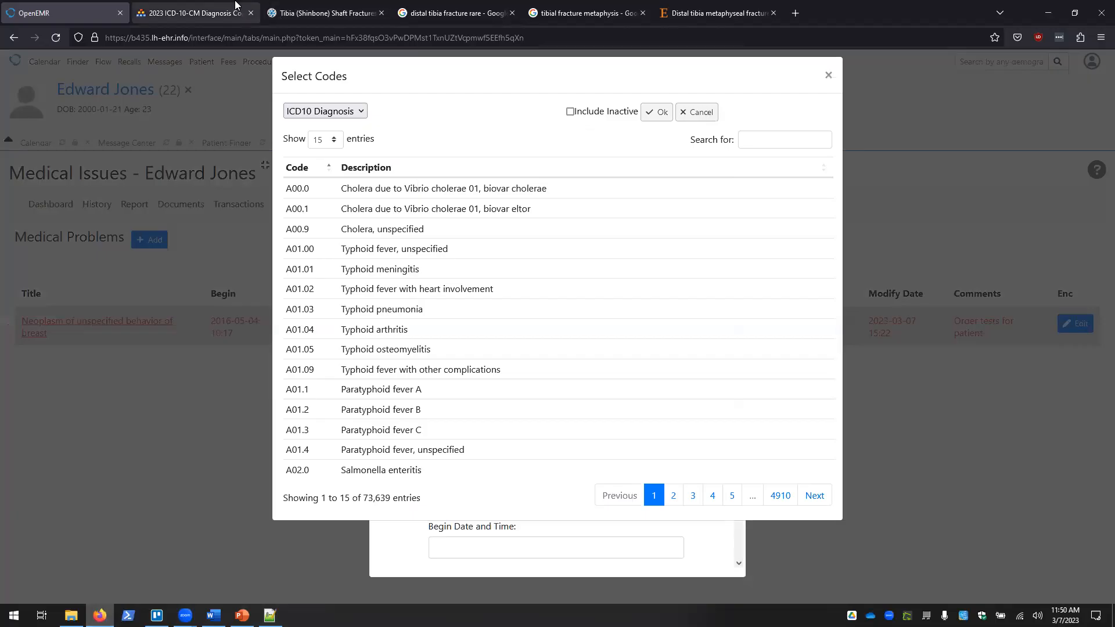
key(ctrl+t)
key(ctrl+v)
key(Return)
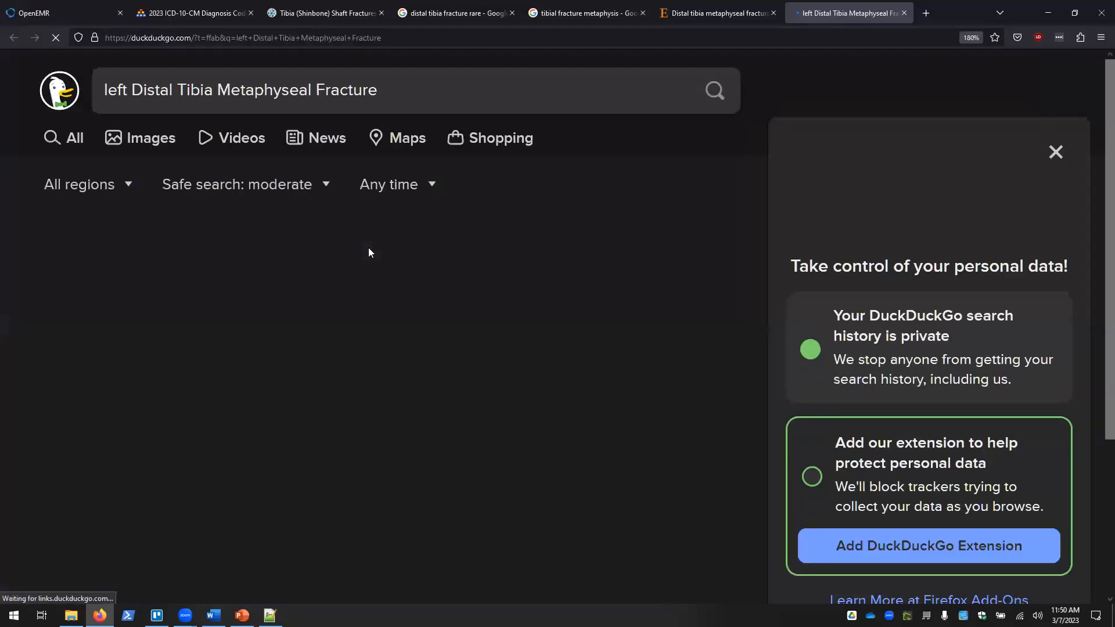
click(467, 78)
text(icd 10)
key(Return)
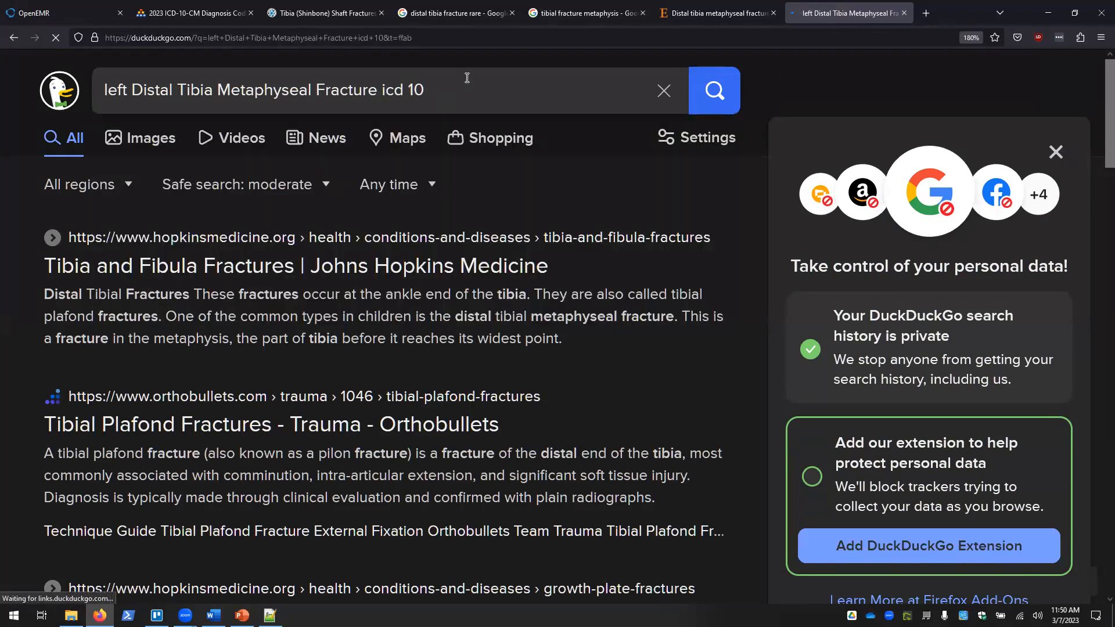
click(448, 270)
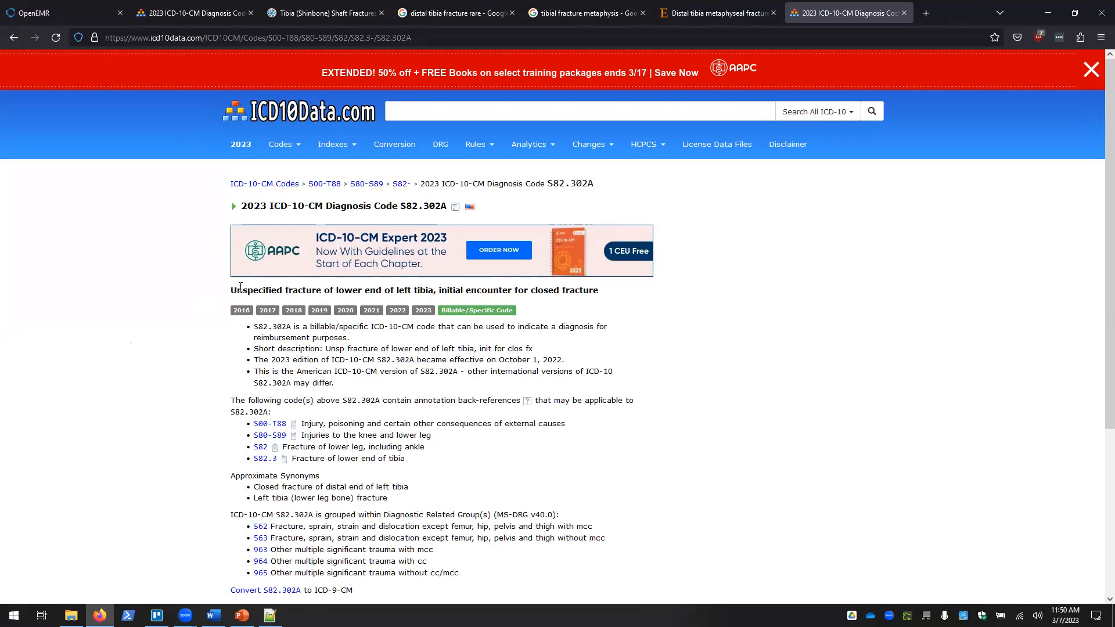
Step: Copy the diagnosis code S82.302A from the page into the Notepad++ note, two lines below the injury name
double_click(448, 206)
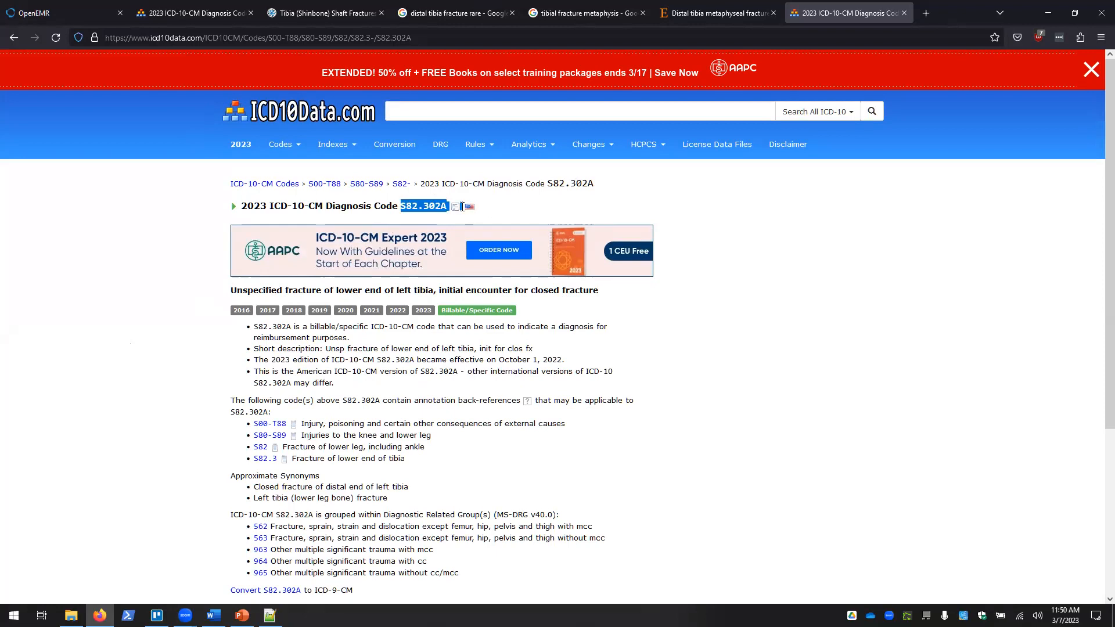
right_click(444, 206)
click(464, 215)
key(alt+Tab)
click(473, 455)
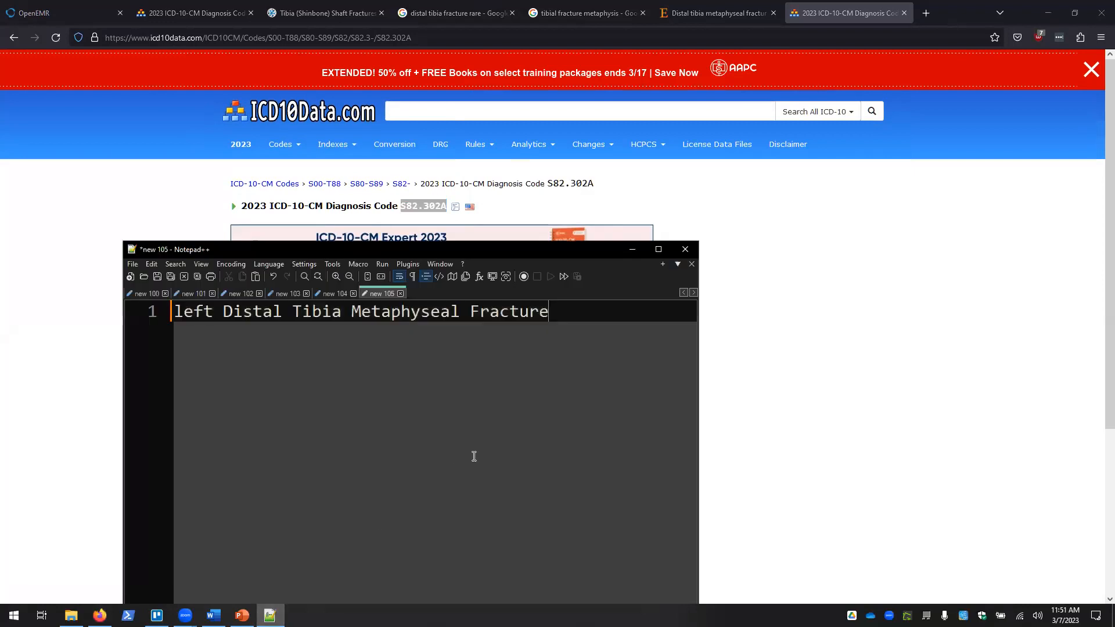
key(Return)
key(Return)
key(ctrl+v)
drag(266, 362, 163, 362)
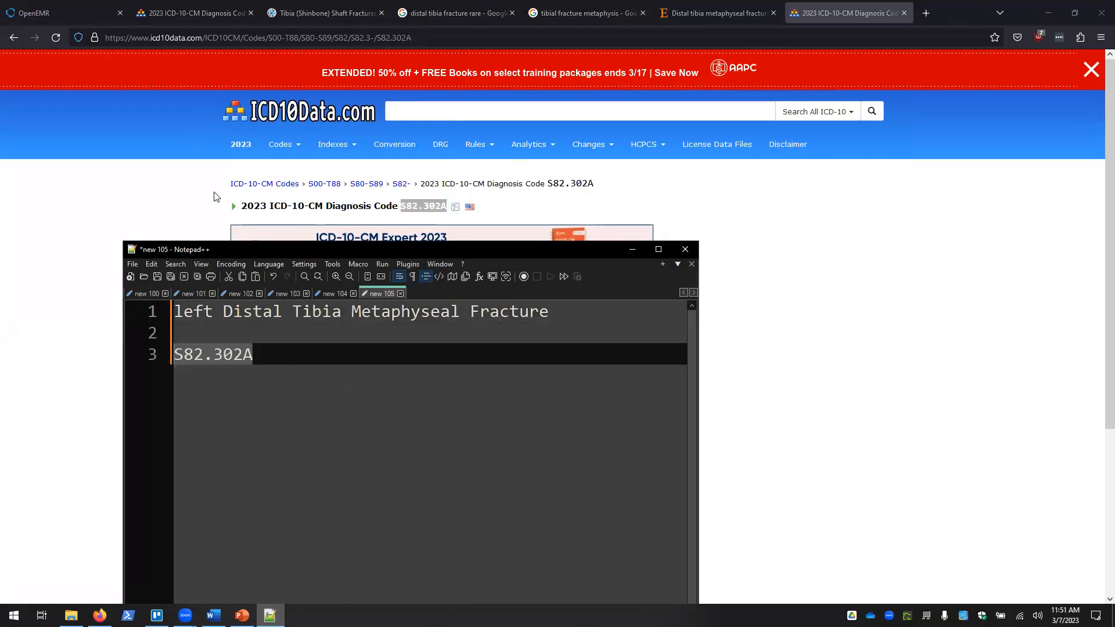
Step: Back in OpenEMR, find code S82.302A in the ICD10 code selection and assign it to the new problem
click(64, 12)
click(765, 138)
key(ctrl+v)
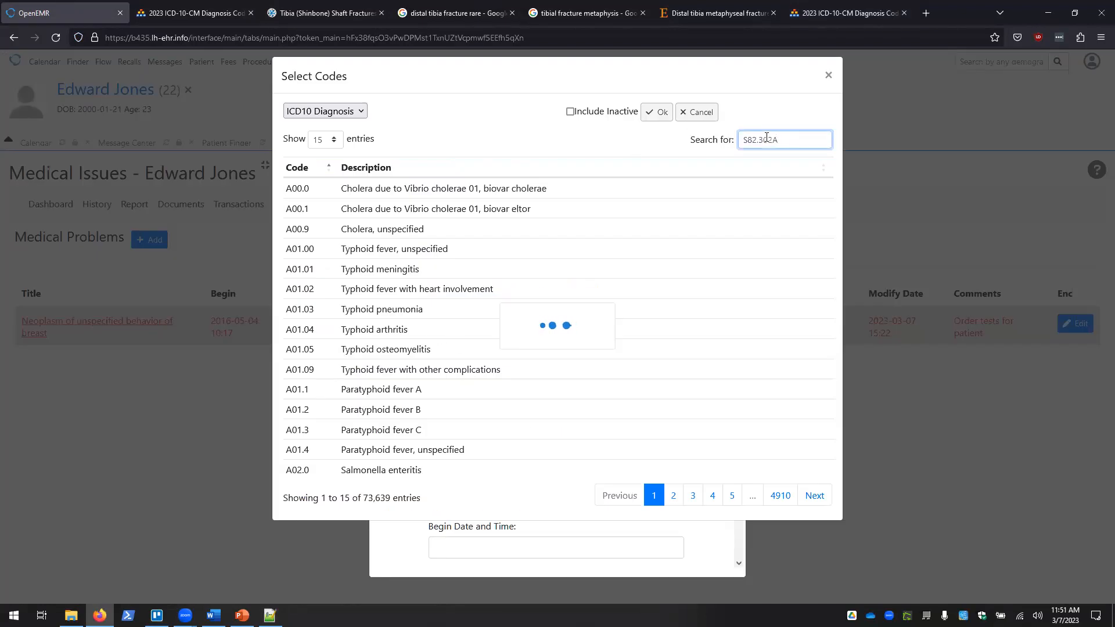
click(579, 190)
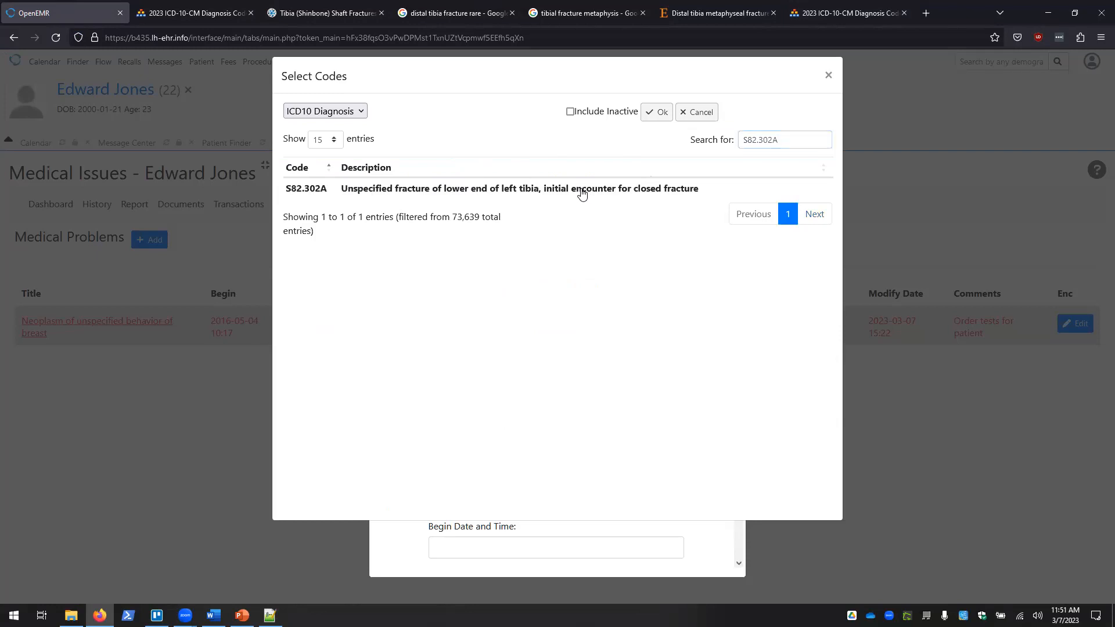
click(655, 112)
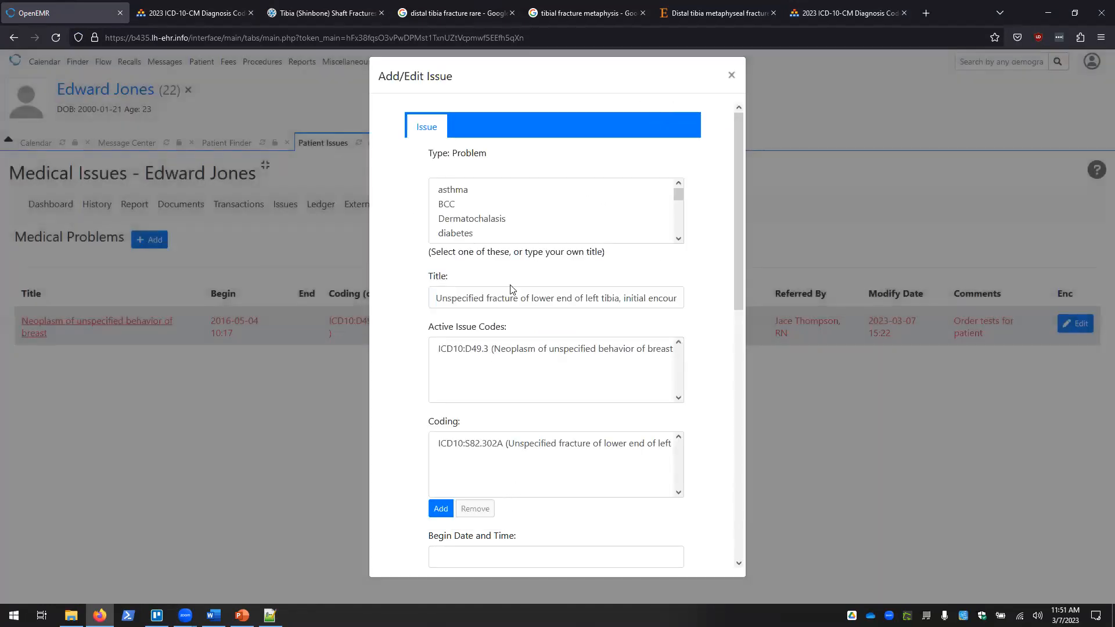
scroll(512, 356, down, 3)
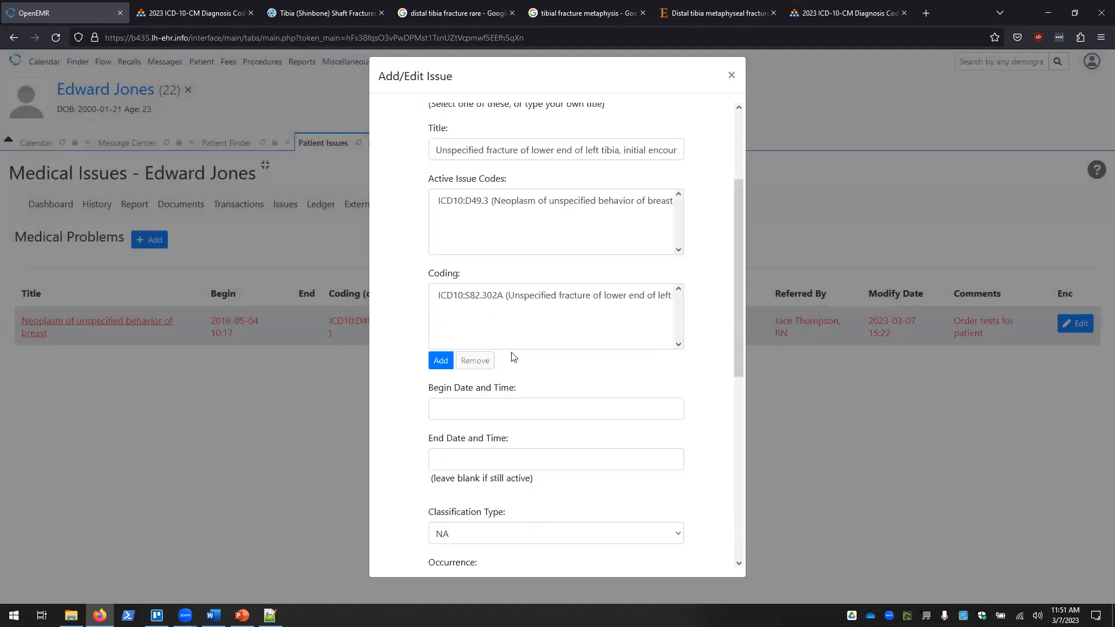
scroll(513, 356, down, 3)
click(541, 232)
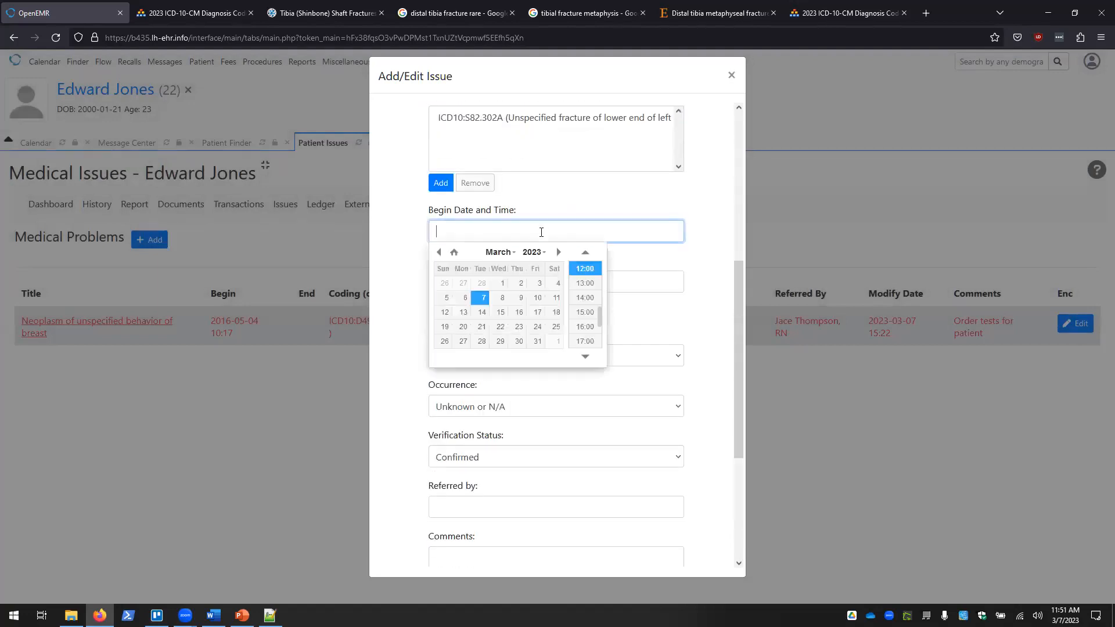
click(508, 255)
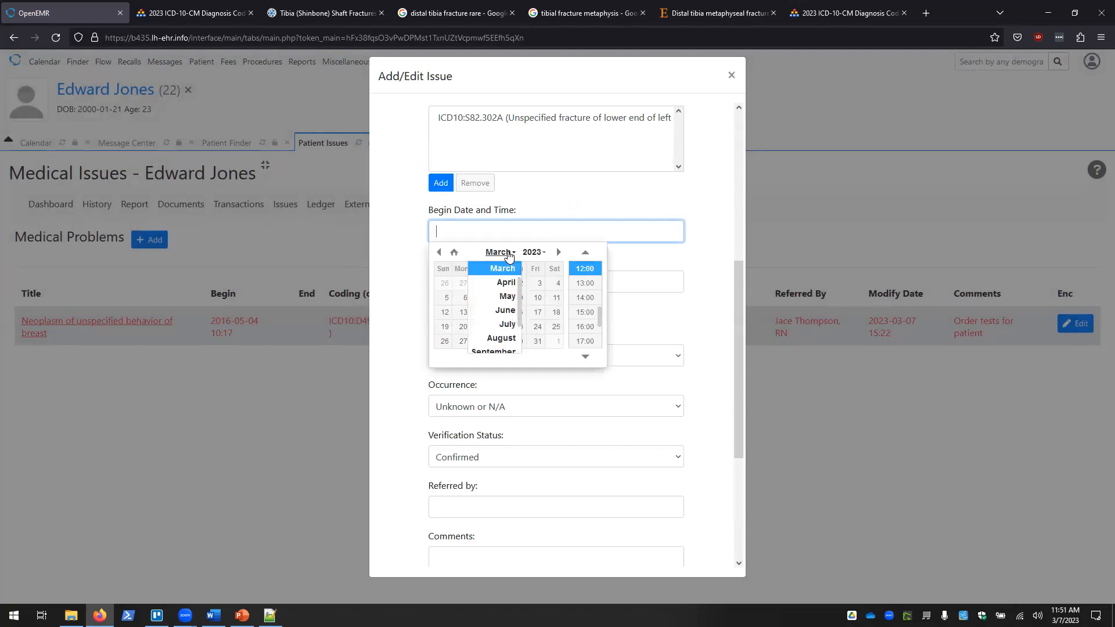
click(506, 301)
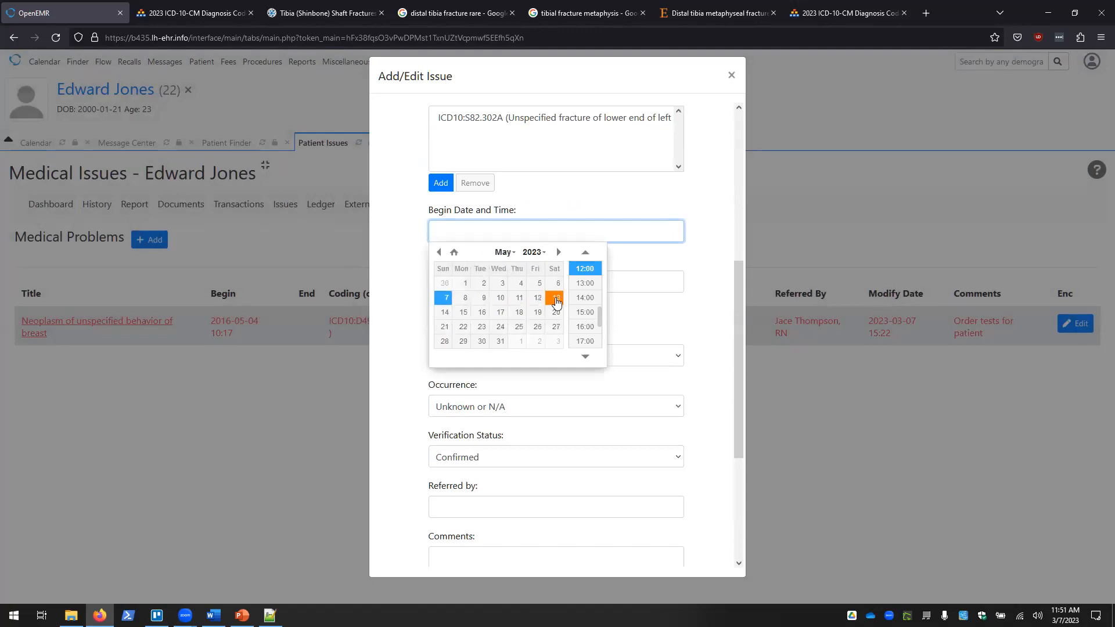
click(535, 253)
scroll(529, 314, up, 4)
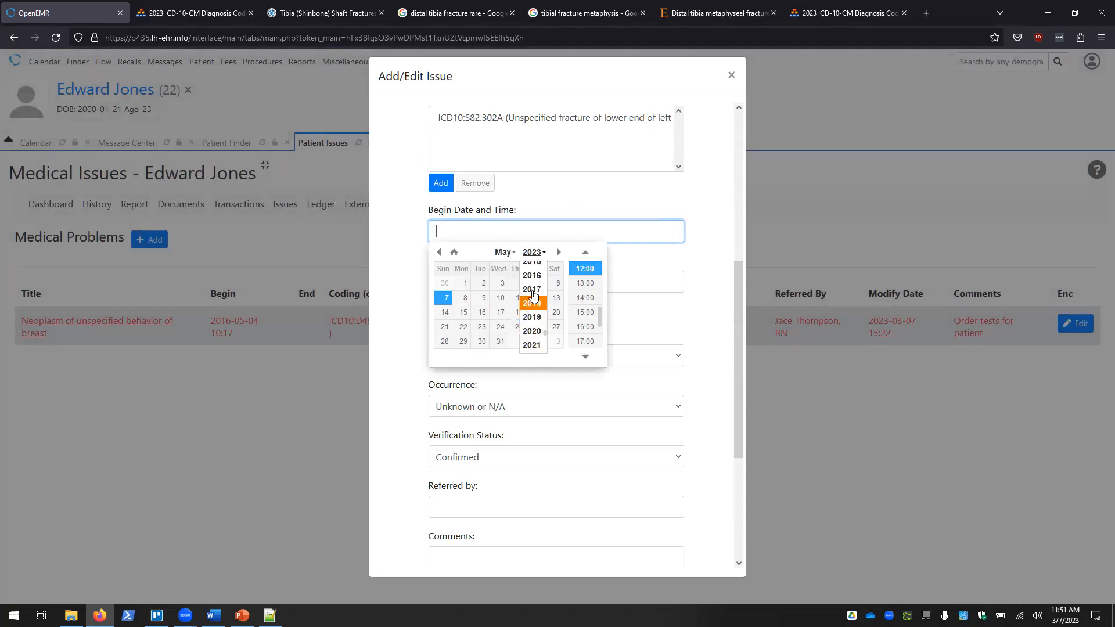
click(532, 275)
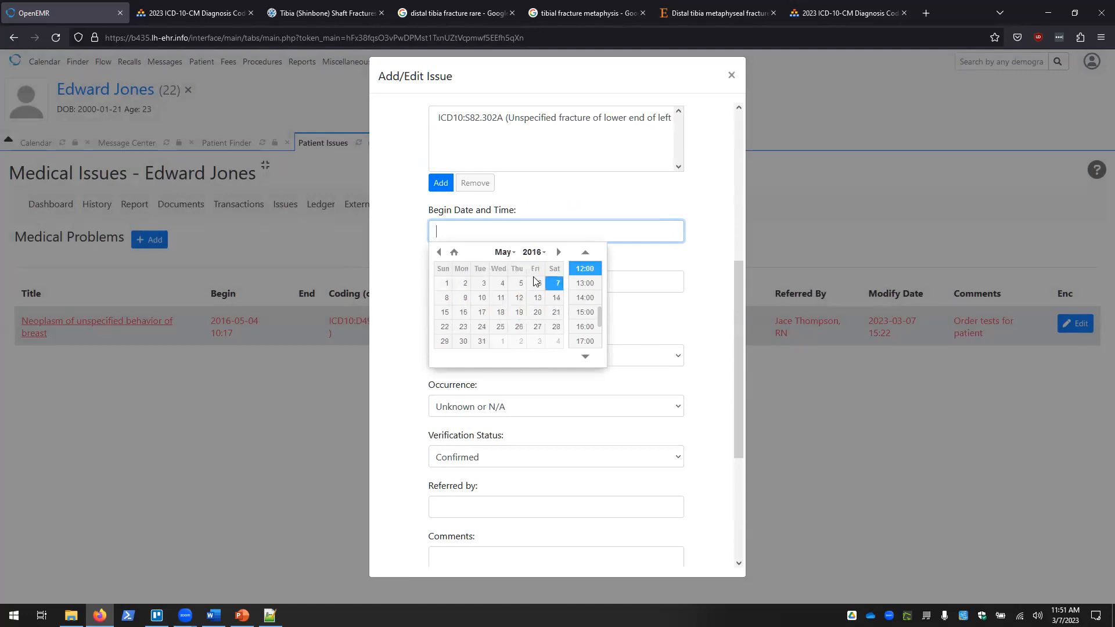
click(576, 287)
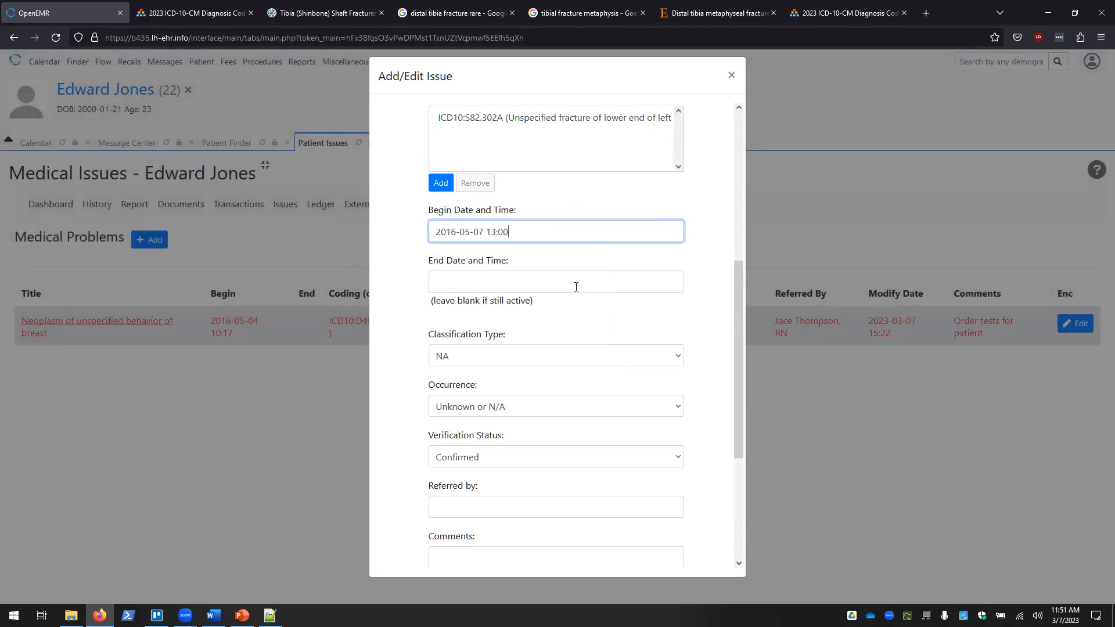
Step: Leave the problem's end date blank and set its classification type to Concern
click(493, 275)
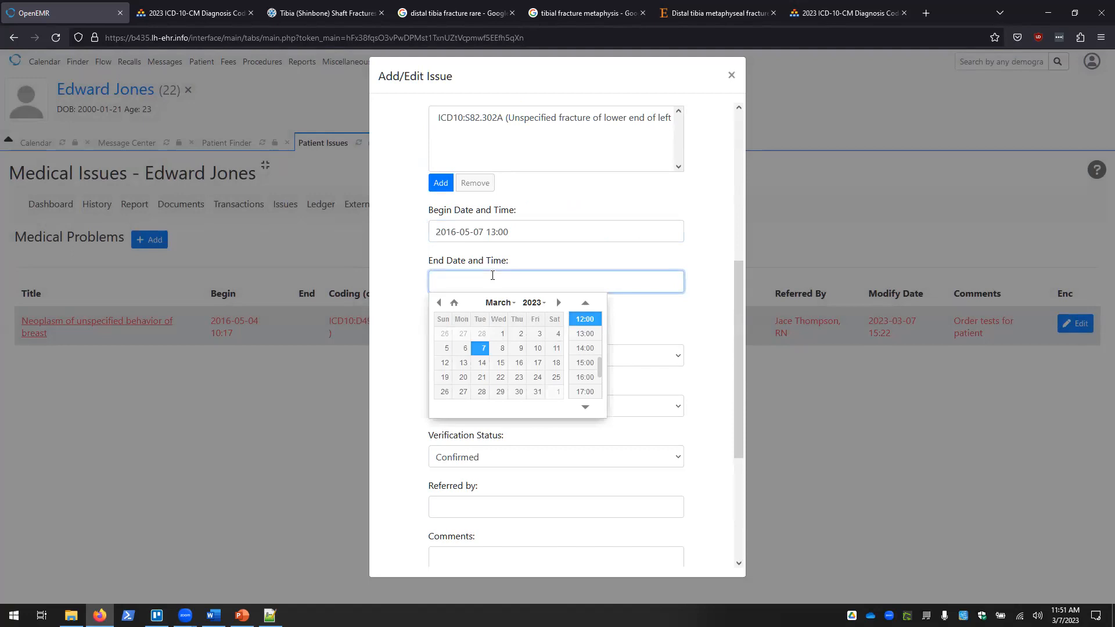
click(681, 322)
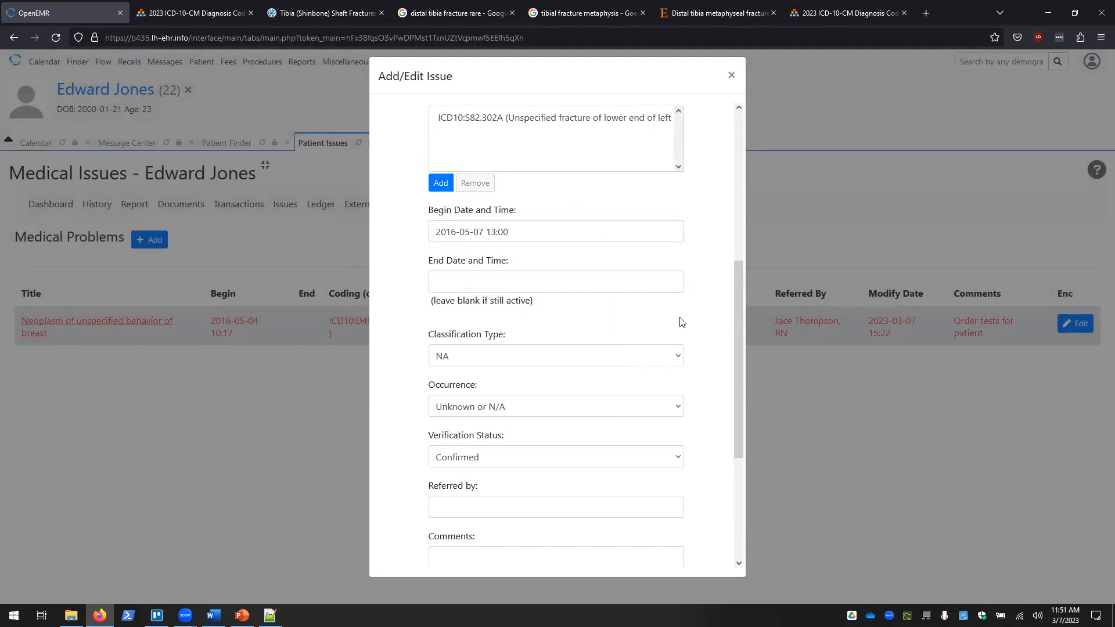
click(470, 356)
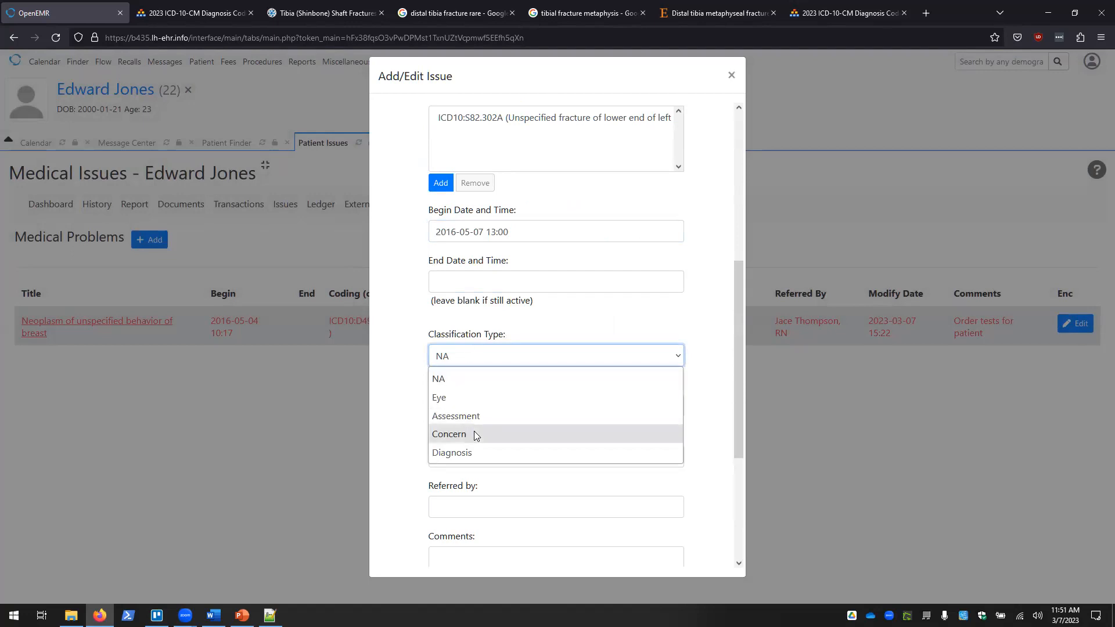
click(474, 452)
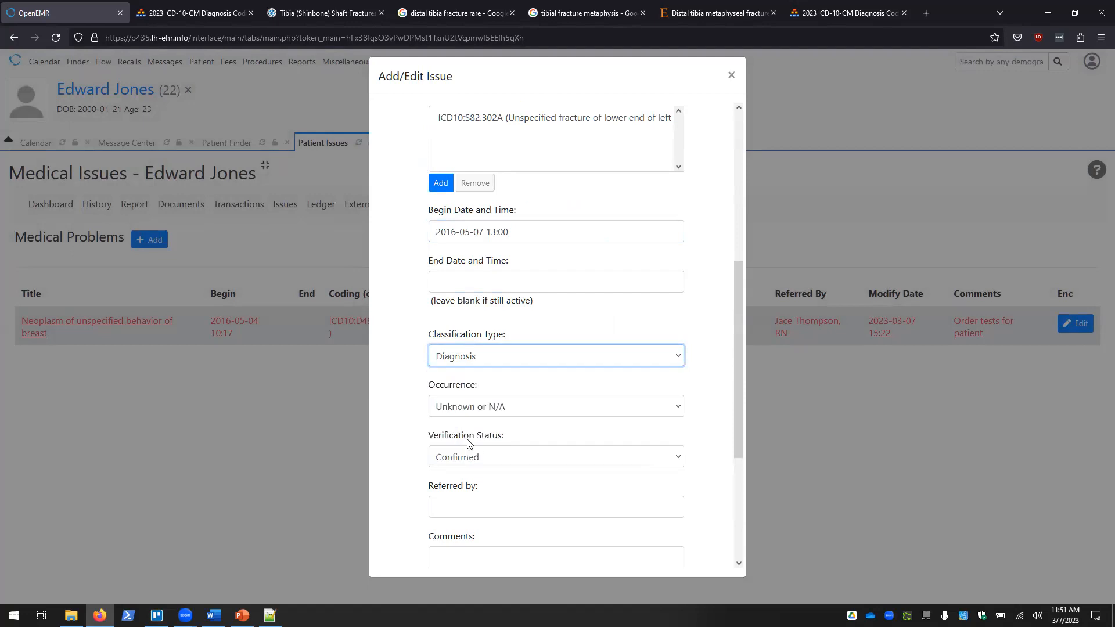
click(499, 365)
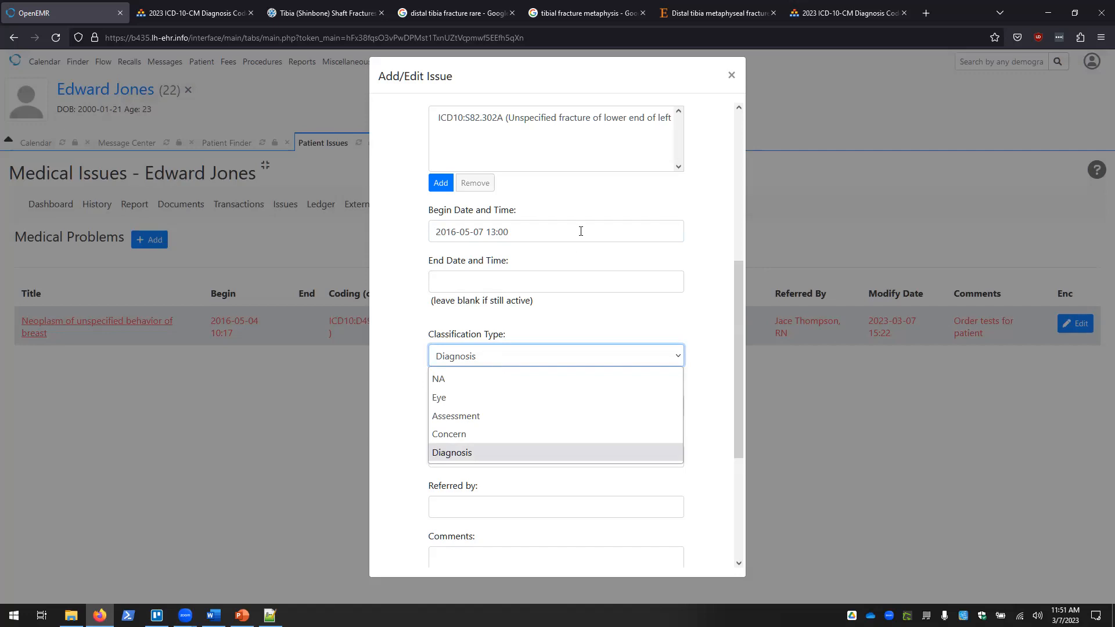
click(487, 434)
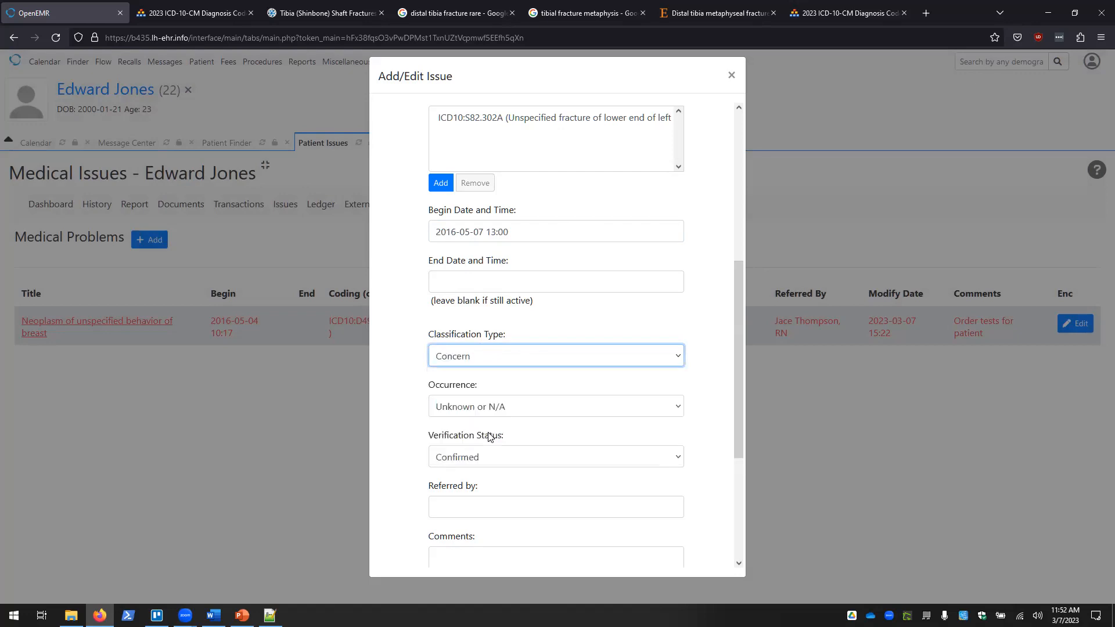
Step: Set the problem's occurrence to First and its verification status to Unconfirmed
scroll(456, 468, up, 5)
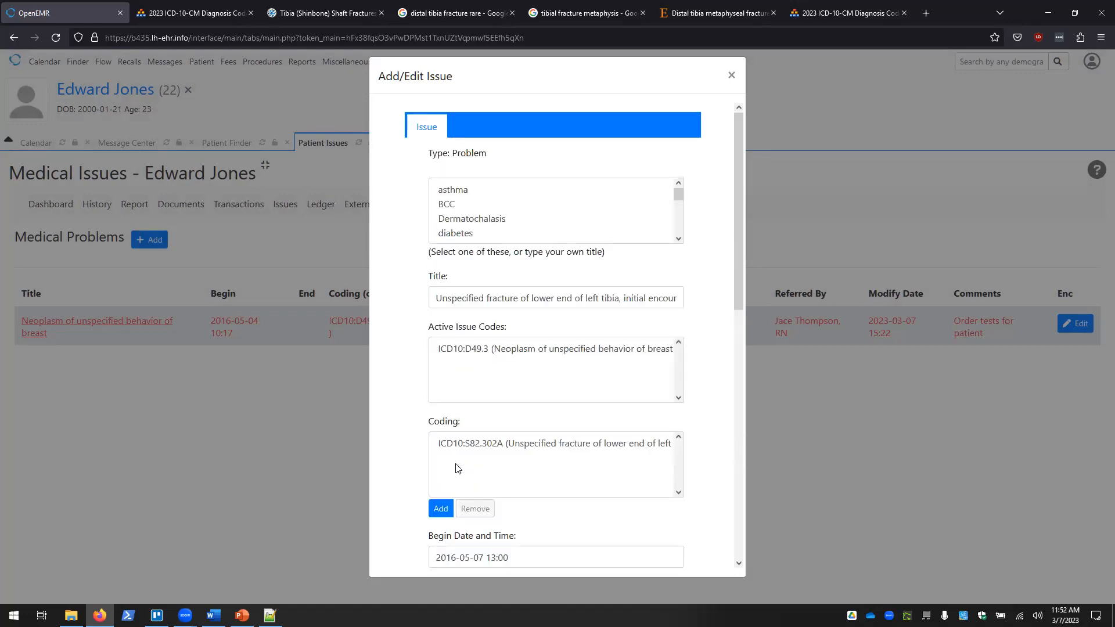
scroll(456, 468, down, 10)
scroll(456, 468, up, 3)
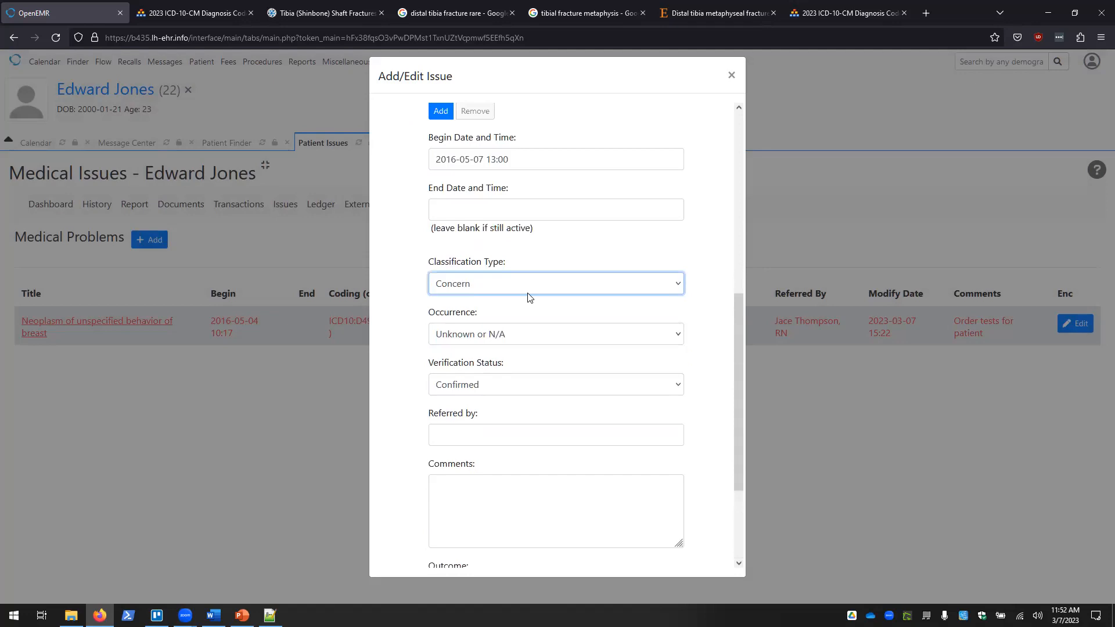
click(527, 338)
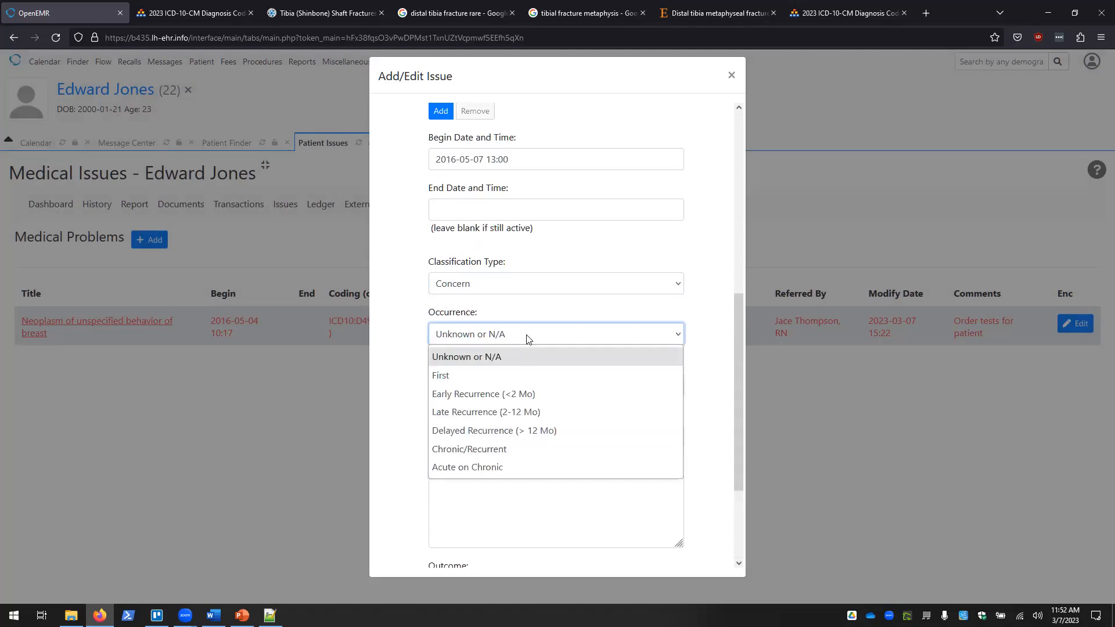
click(500, 377)
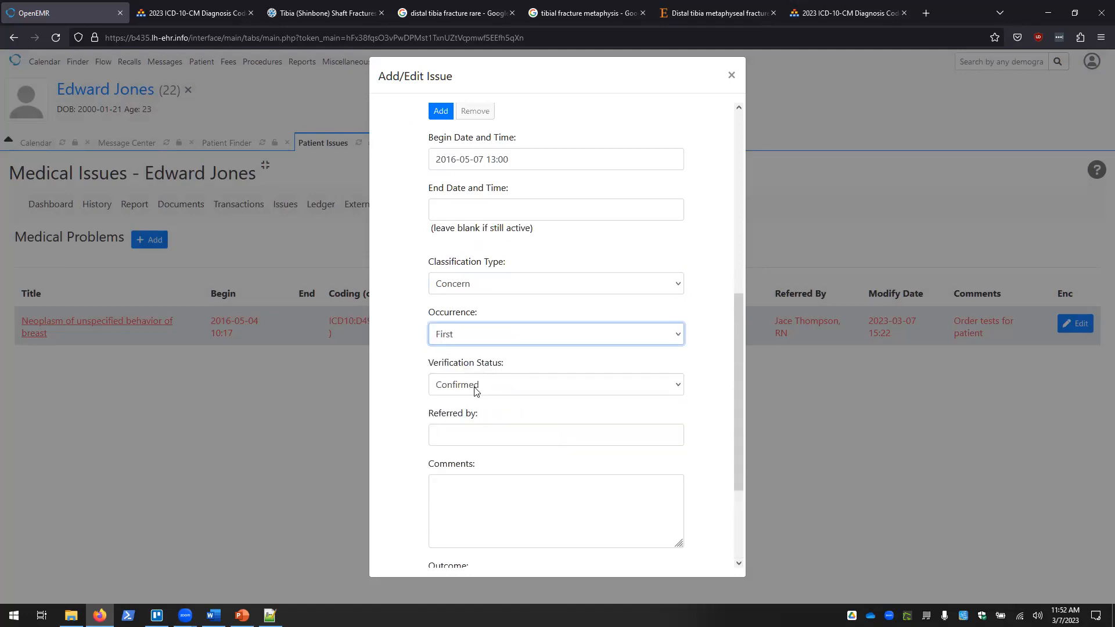
click(474, 391)
click(476, 426)
Step: Enter the referring physician's surname followed by ", MD" as the referrer of the problem
scroll(436, 385, down, 3)
click(481, 296)
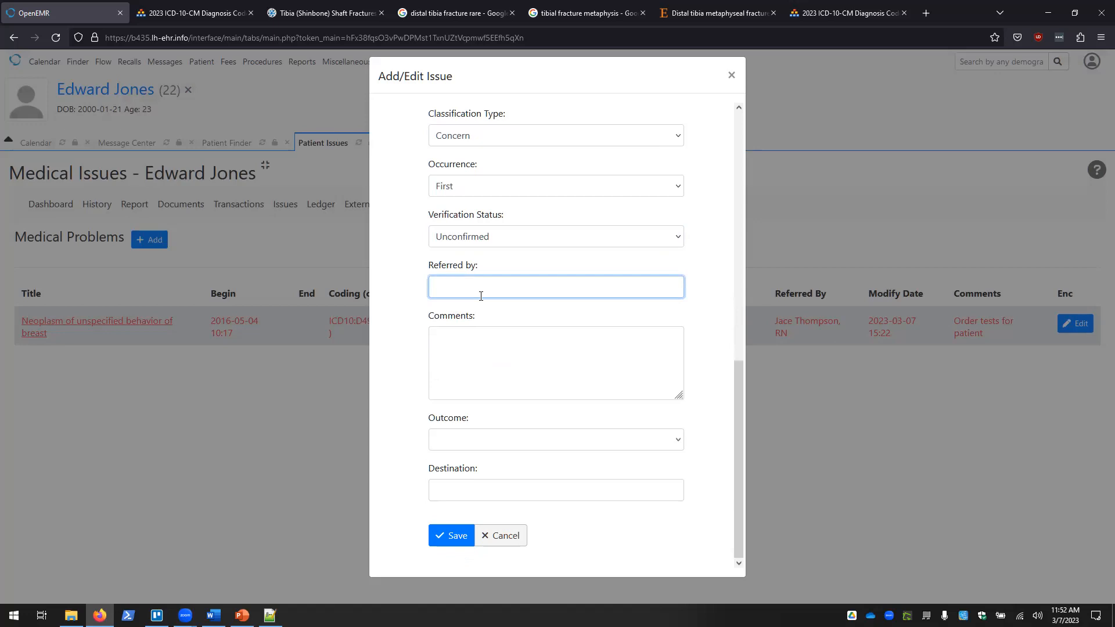
text(G)
key(BackSpace)
text(Garcia)
key(Tab)
click(492, 291)
text(, MD)
Step: Enter the problem's comment "Admit diagnosis. Order x-rays."
click(552, 366)
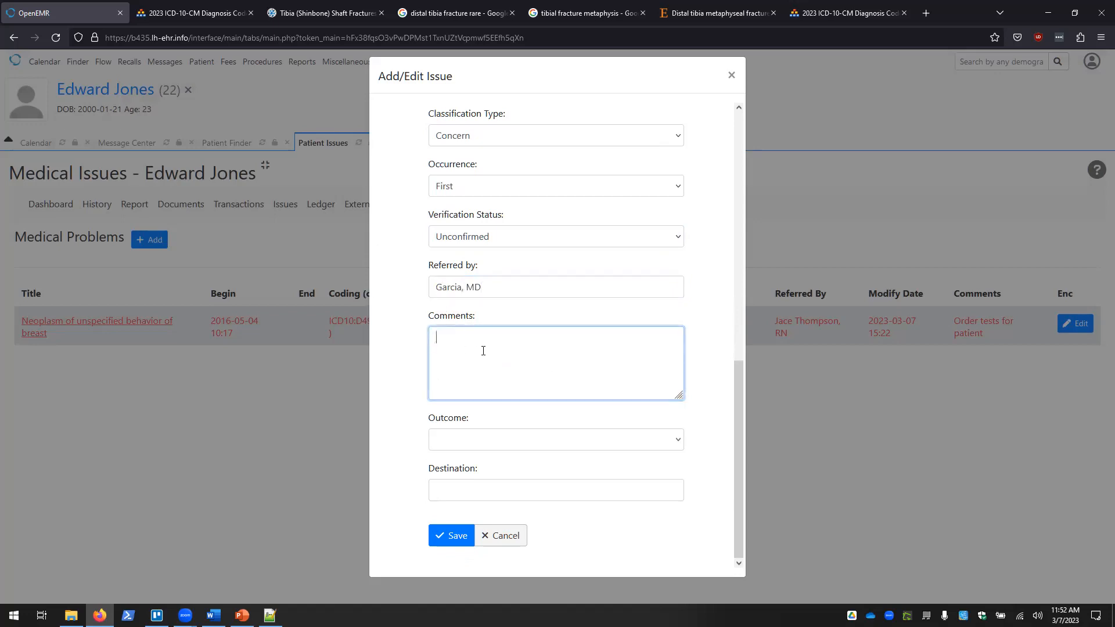
scroll(482, 351, up, 10)
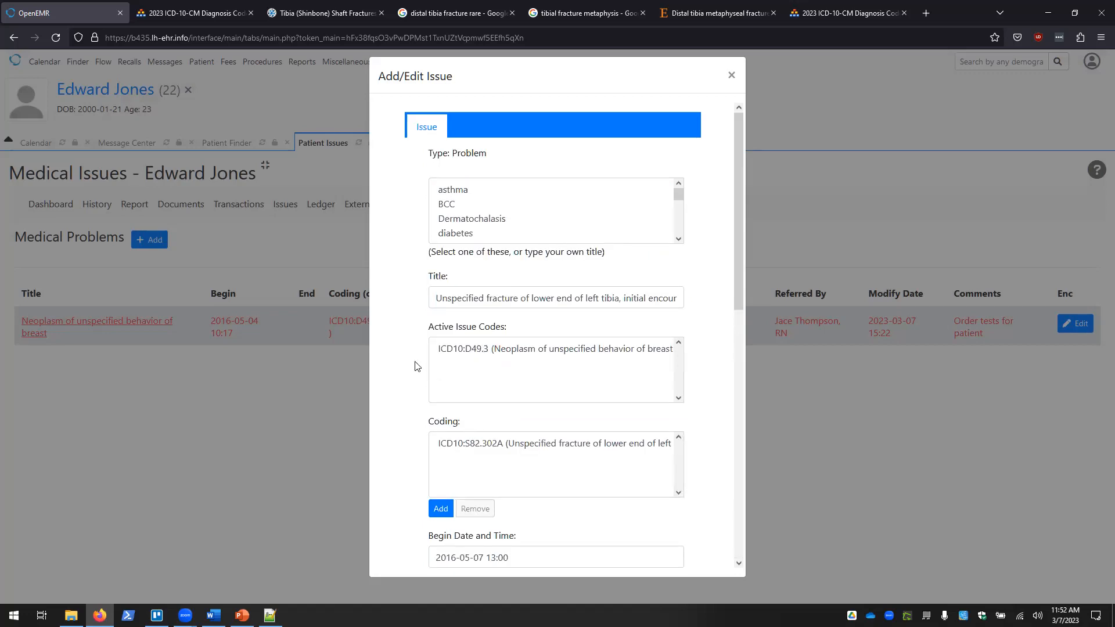
scroll(408, 349, down, 10)
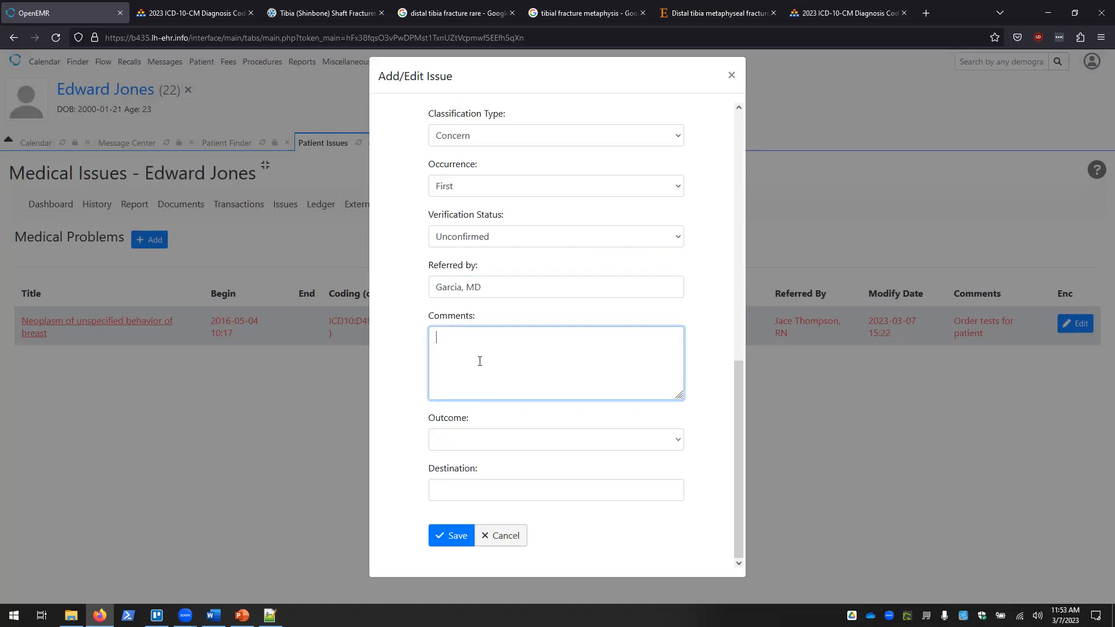
text(admit diagnos)
text(is)
text(. Order tests)
key(BackSpace)
key(BackSpace)
key(BackSpace)
key(BackSpace)
text(x-ray)
key(BackSpace)
key(BackSpace)
key(BackSpace)
key(BackSpace)
key(BackSpace)
text(x-rays)
drag(442, 338, 436, 338)
key(BackSpace)
text(A)
Step: Open the outcome choices for the new problem
click(540, 438)
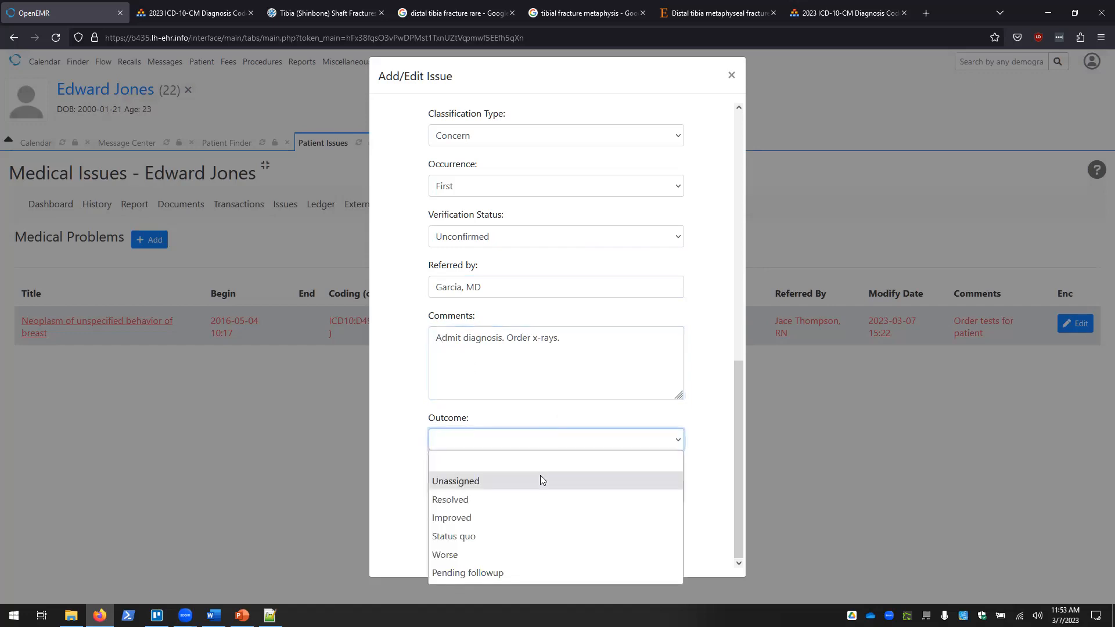
Step: Set the issue's outcome to Pending followup and its destination to Radiology, then save the issue
click(502, 571)
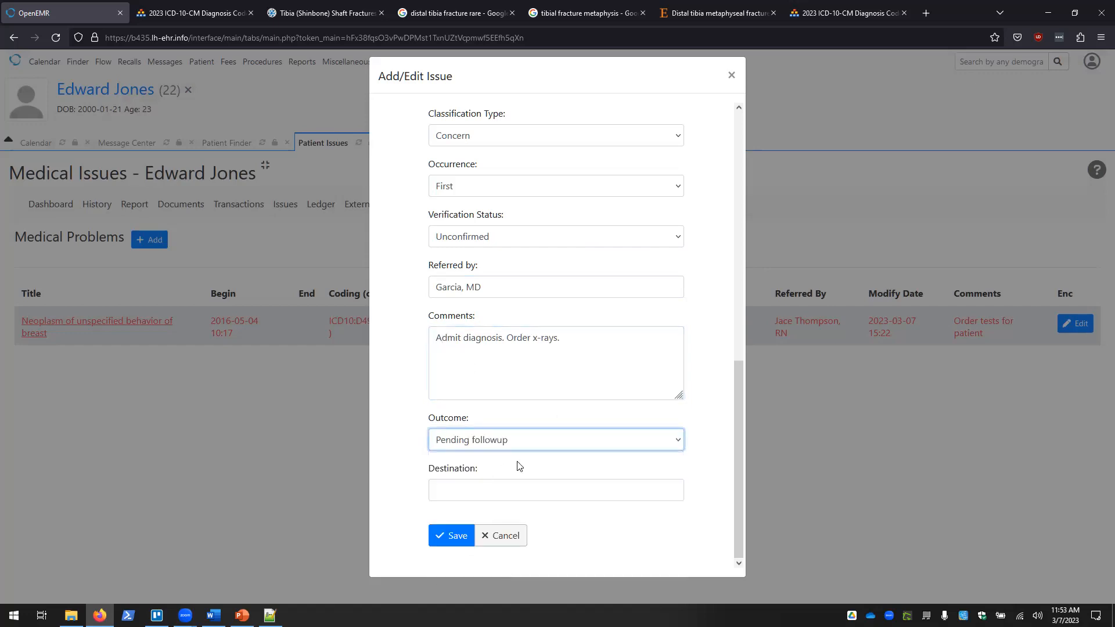
click(480, 485)
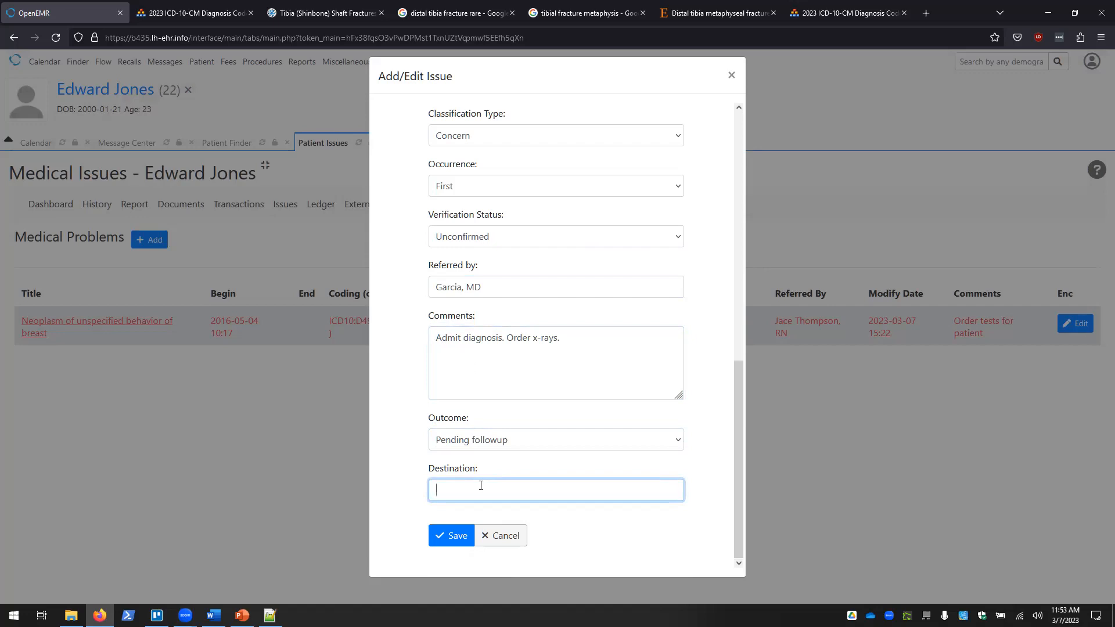
text(Radiology)
click(454, 540)
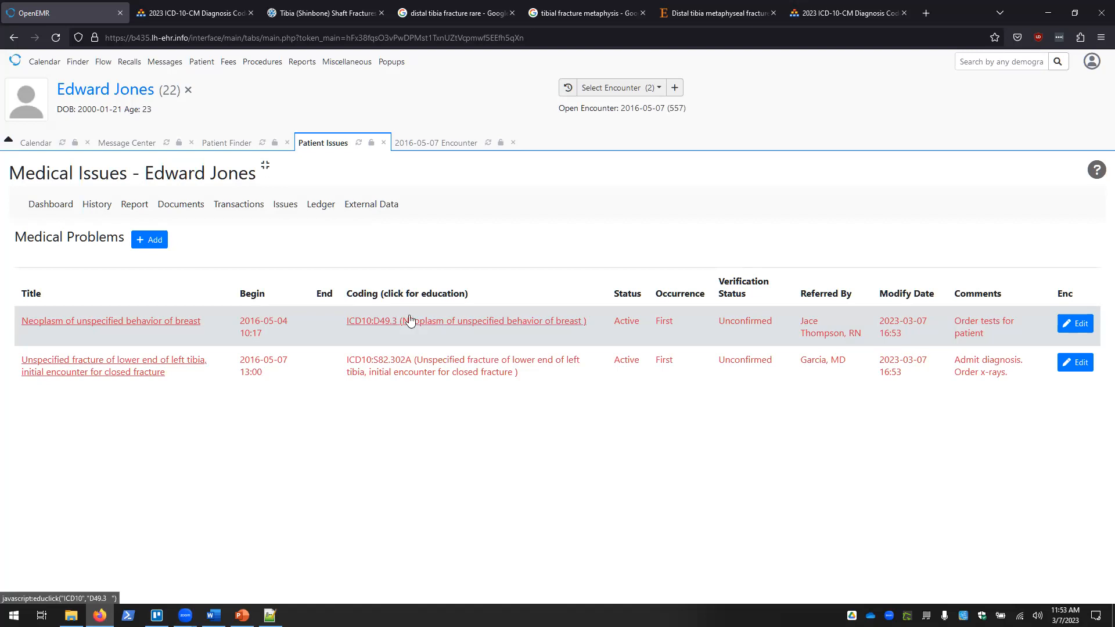
Step: Open the patient's medical record dashboard and review the medical problems and the list of encounters
click(60, 209)
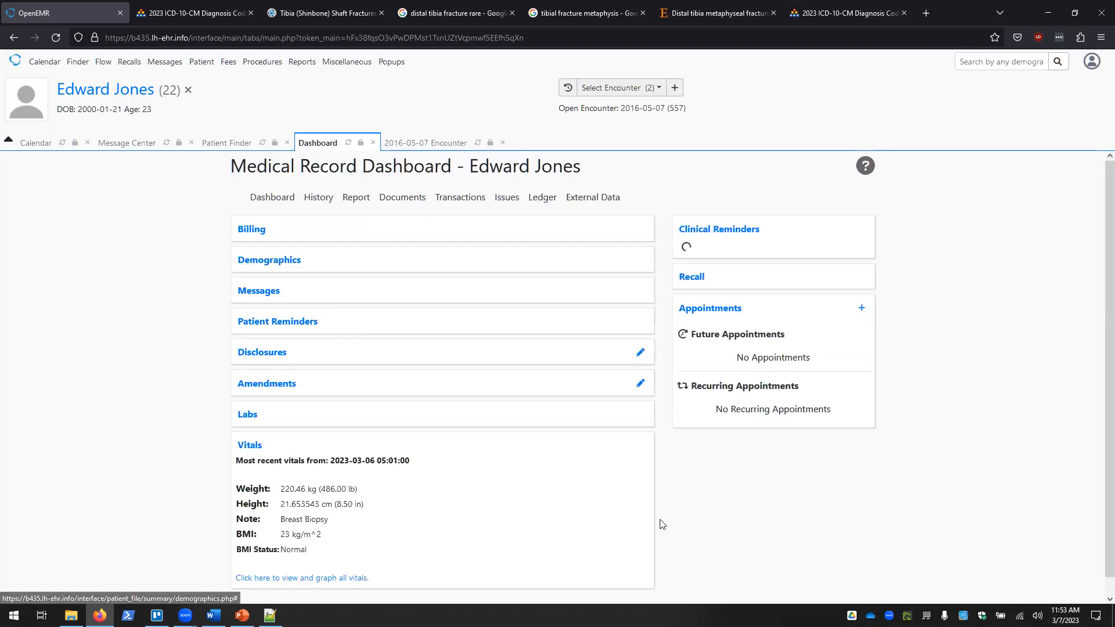
scroll(761, 401, down, 2)
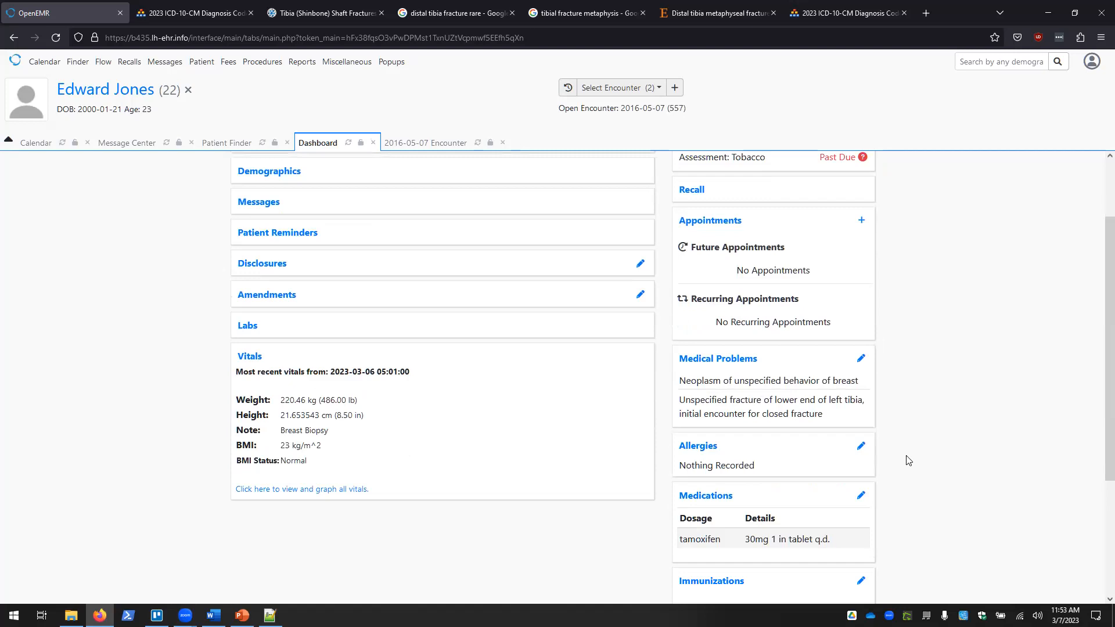
scroll(909, 461, up, 2)
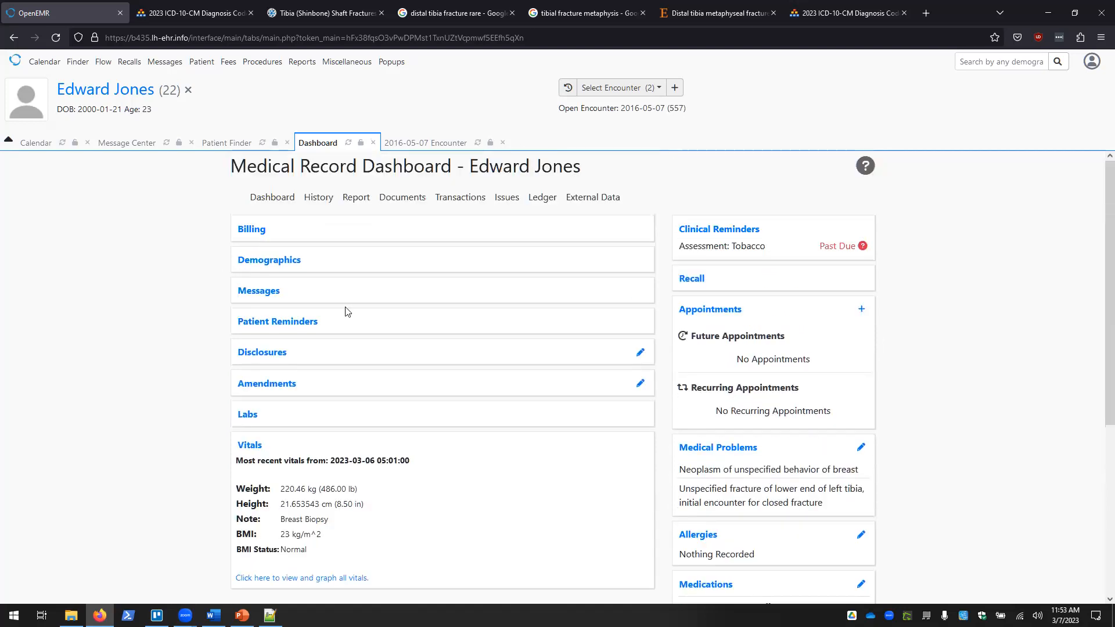
click(650, 92)
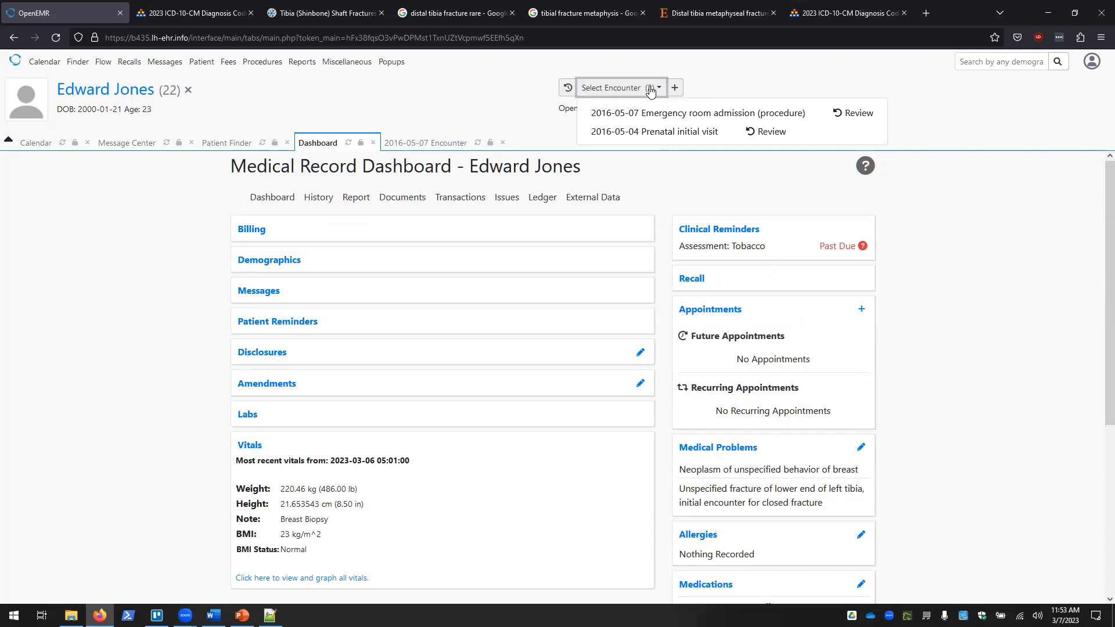
click(650, 90)
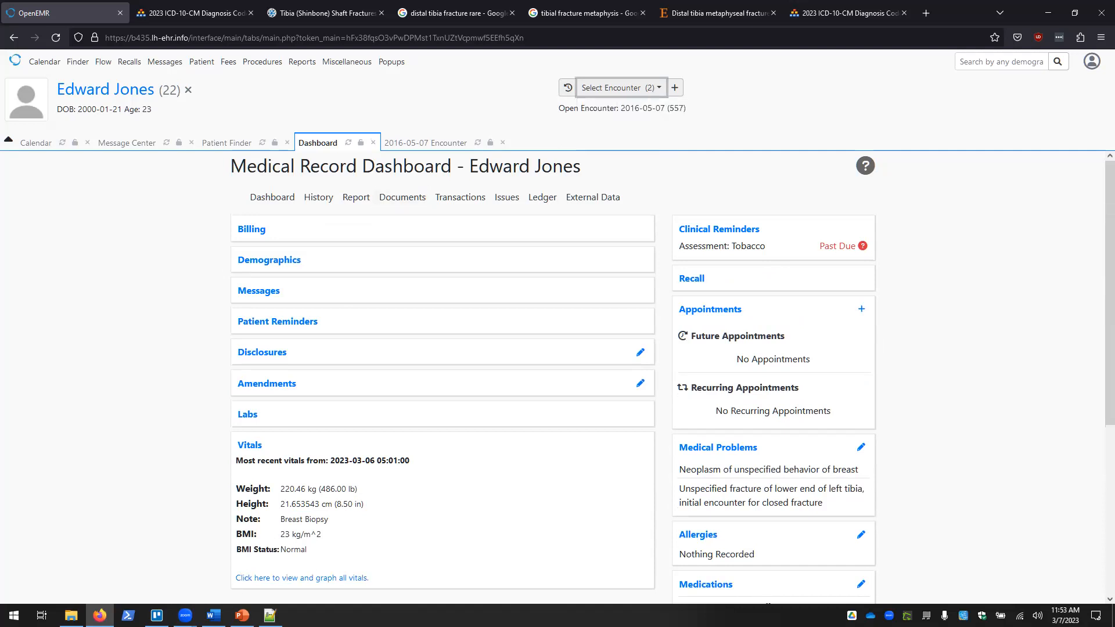
Step: Check the clinical task list in Word and display the Task 6 slide in PowerPoint
click(213, 615)
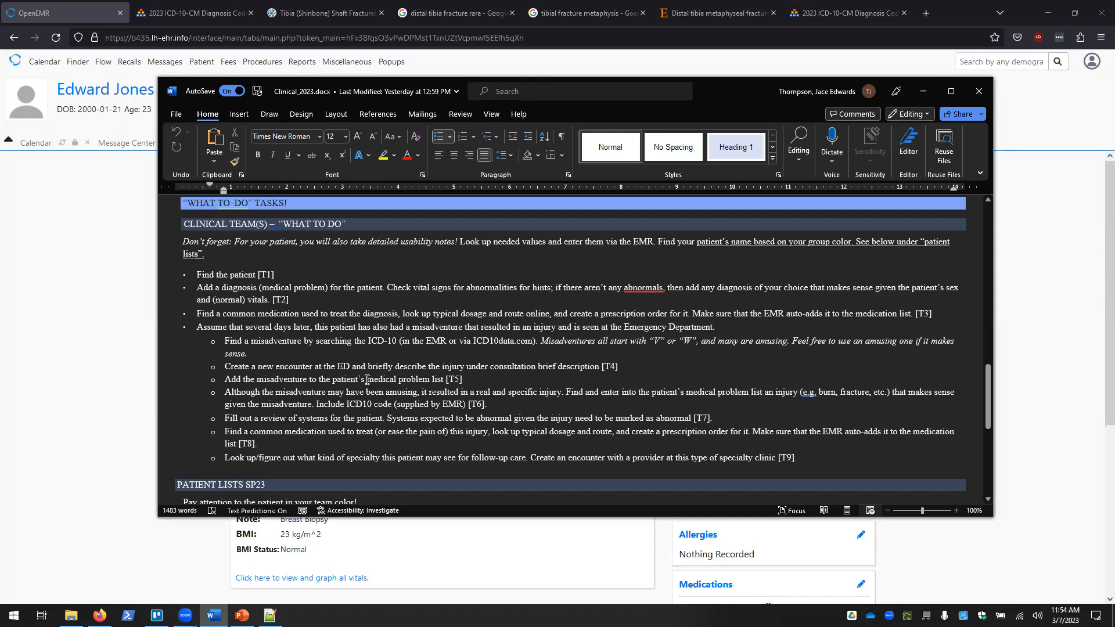
click(922, 563)
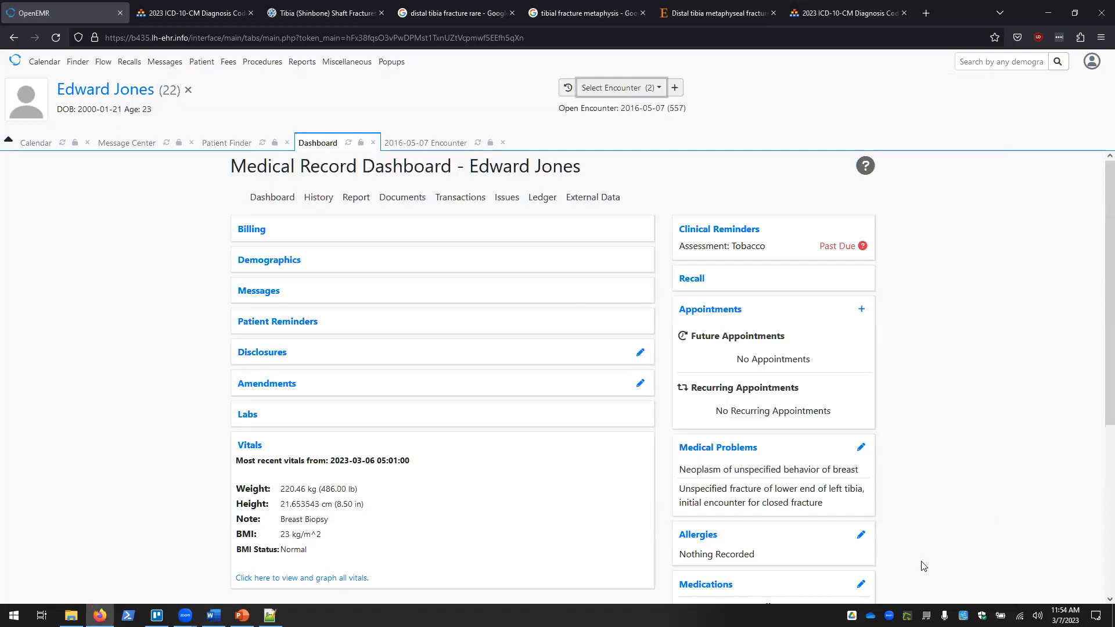
click(242, 615)
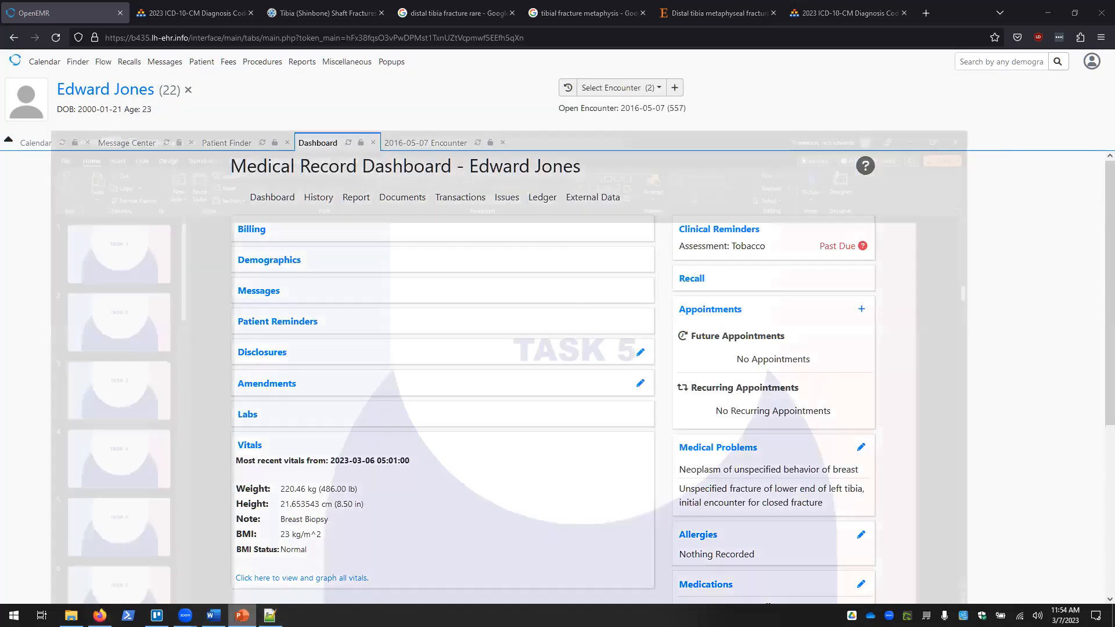
click(50, 575)
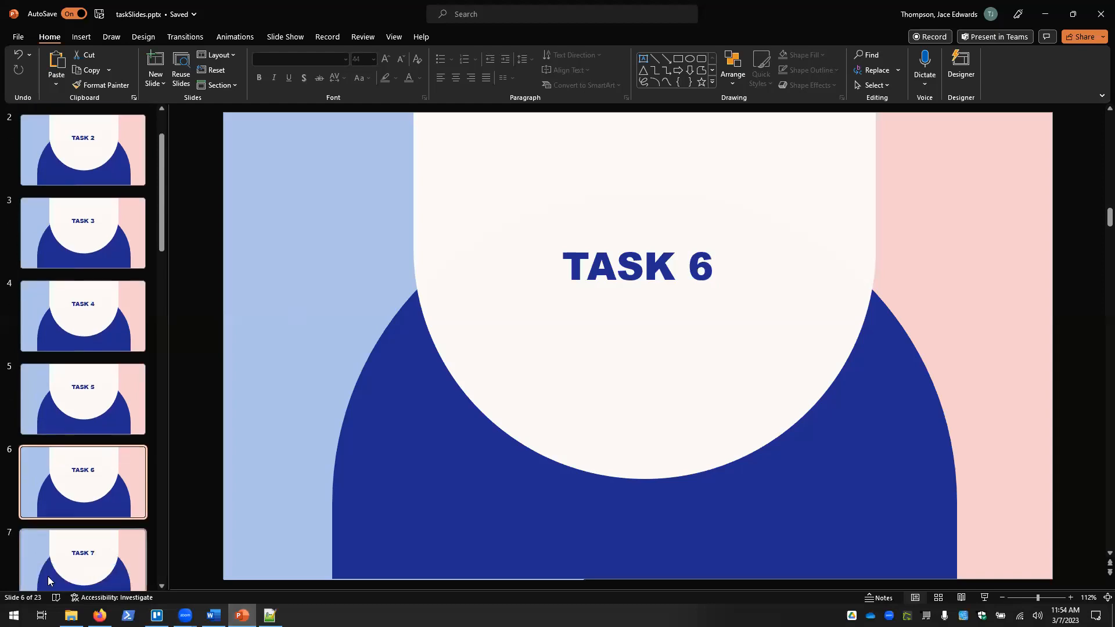
click(242, 616)
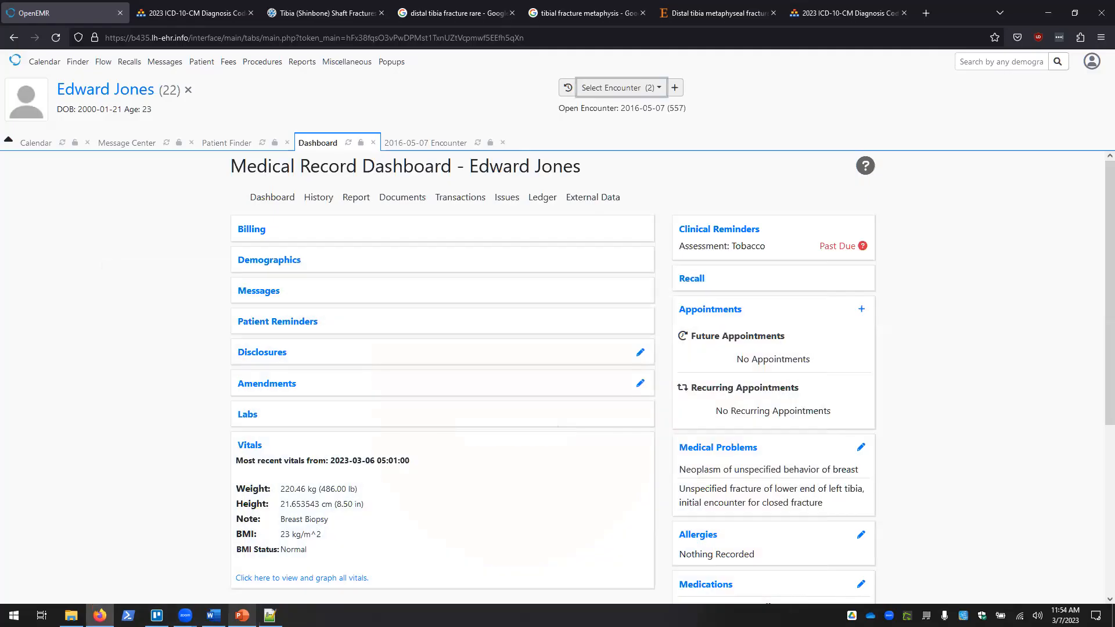
Step: Read the T5 and T6 instructions in the Word task list and return to the patient's dashboard
click(213, 615)
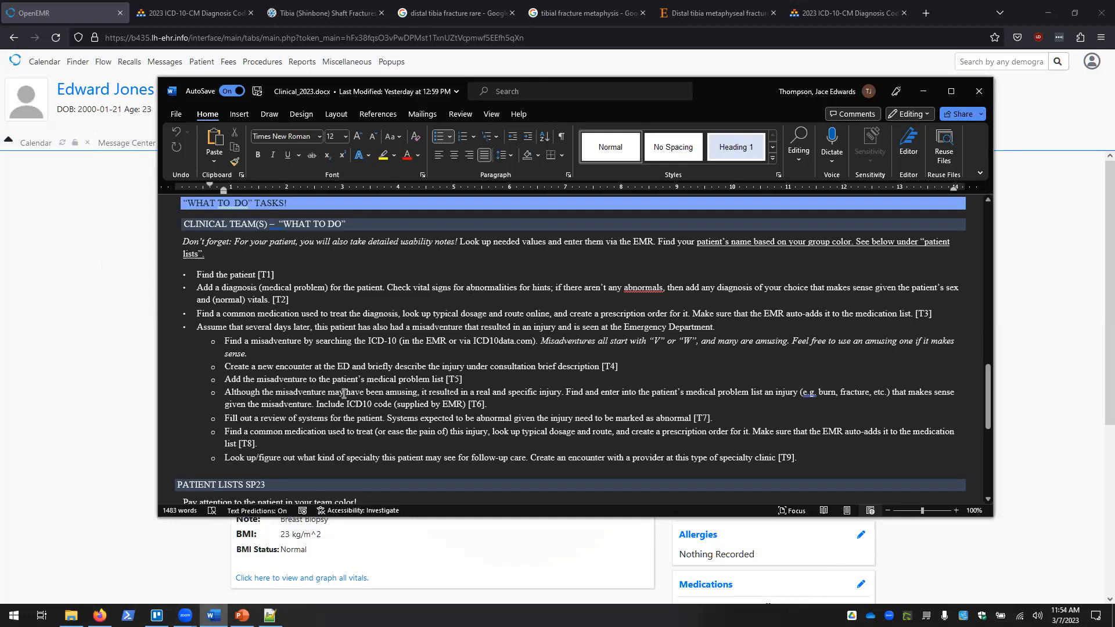
click(670, 391)
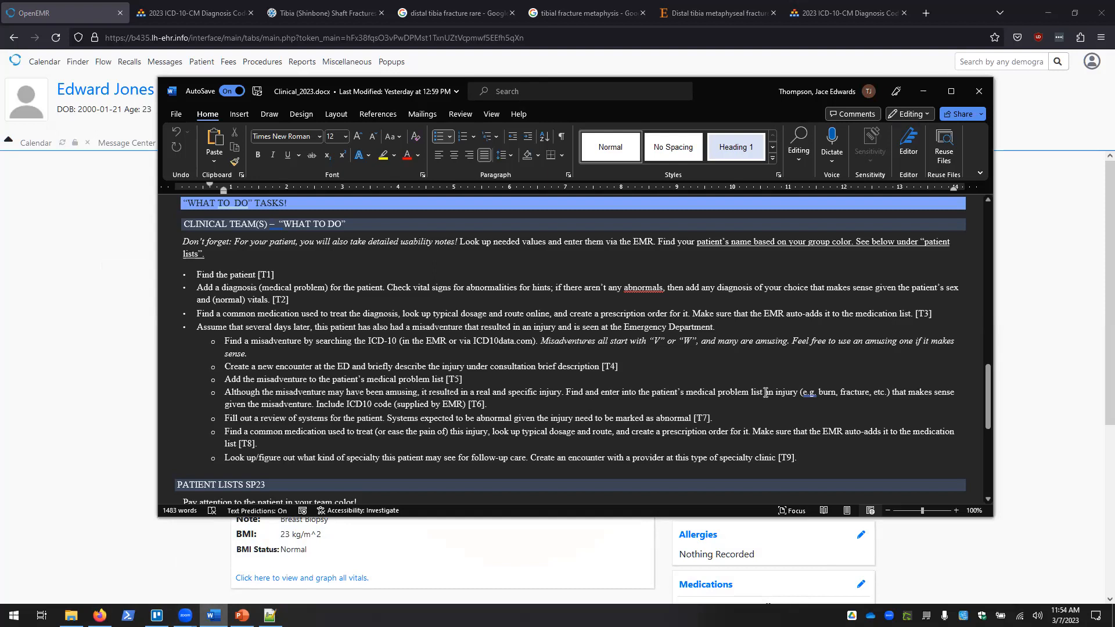
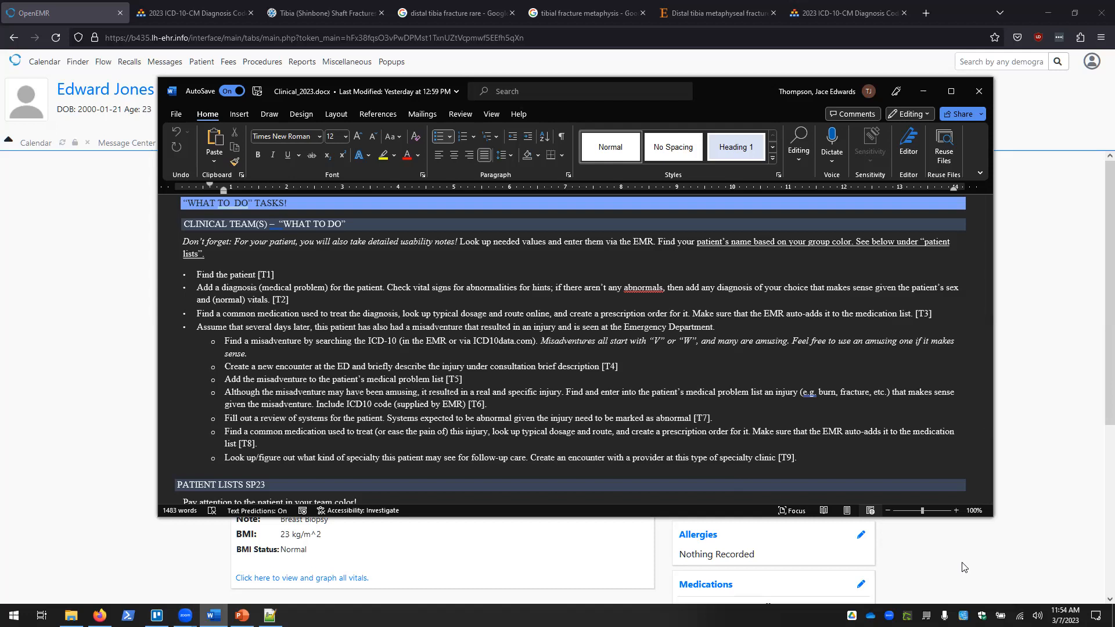
click(325, 380)
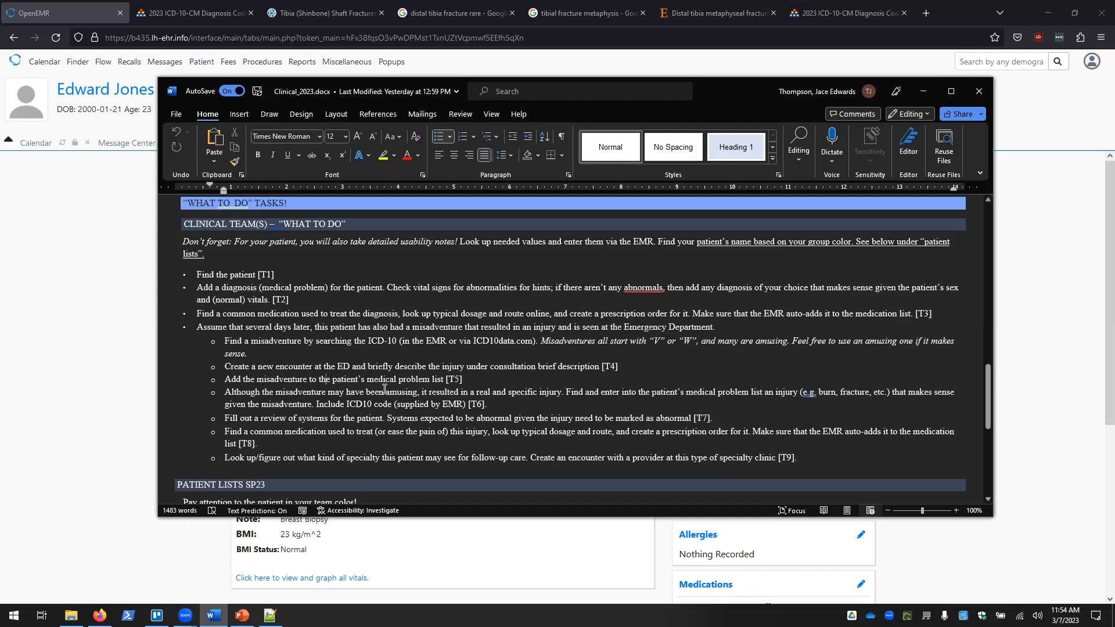
click(1069, 525)
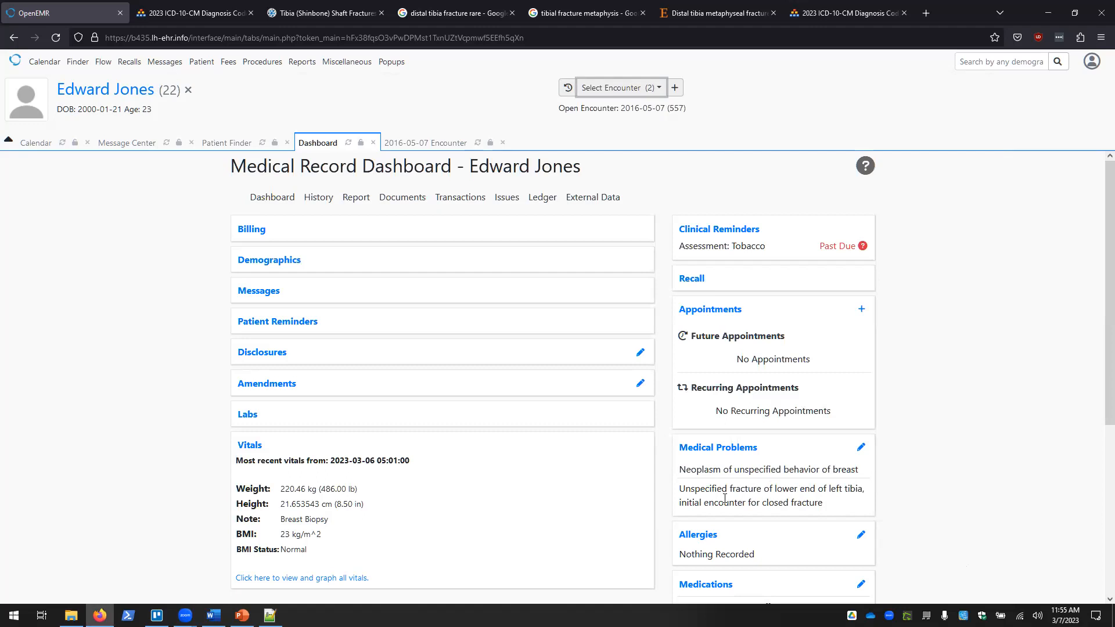
Step: Copy the diagnosis code W00.1XXA from the ICD10Data page and return to OpenEMR
click(156, 7)
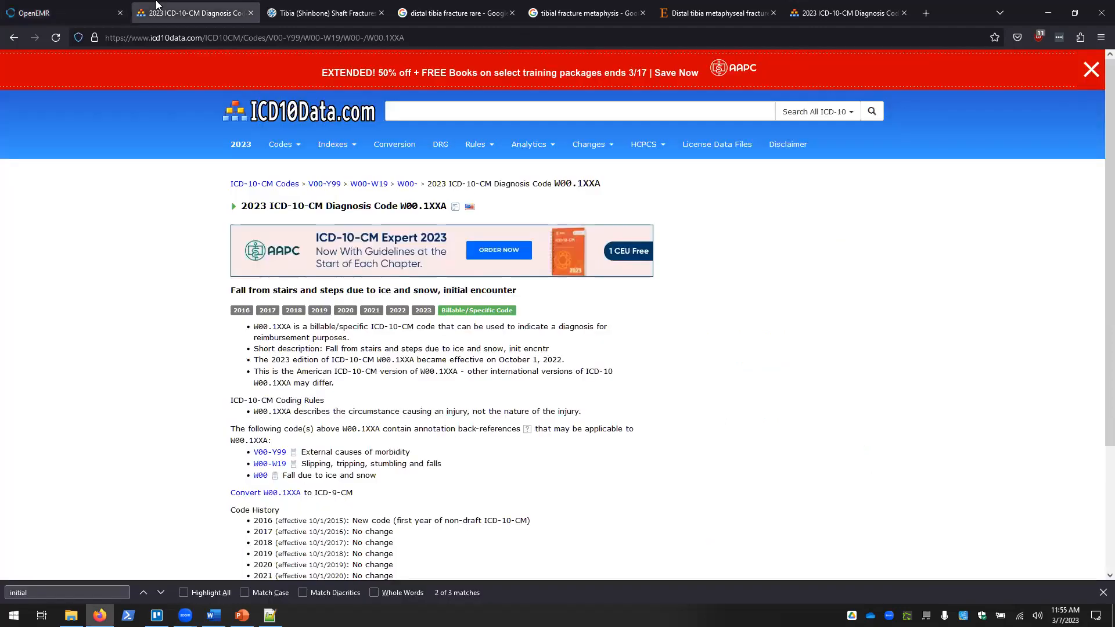
double_click(408, 206)
shift+click(446, 207)
key(ctrl+c)
right_click(440, 202)
click(444, 204)
click(6, 2)
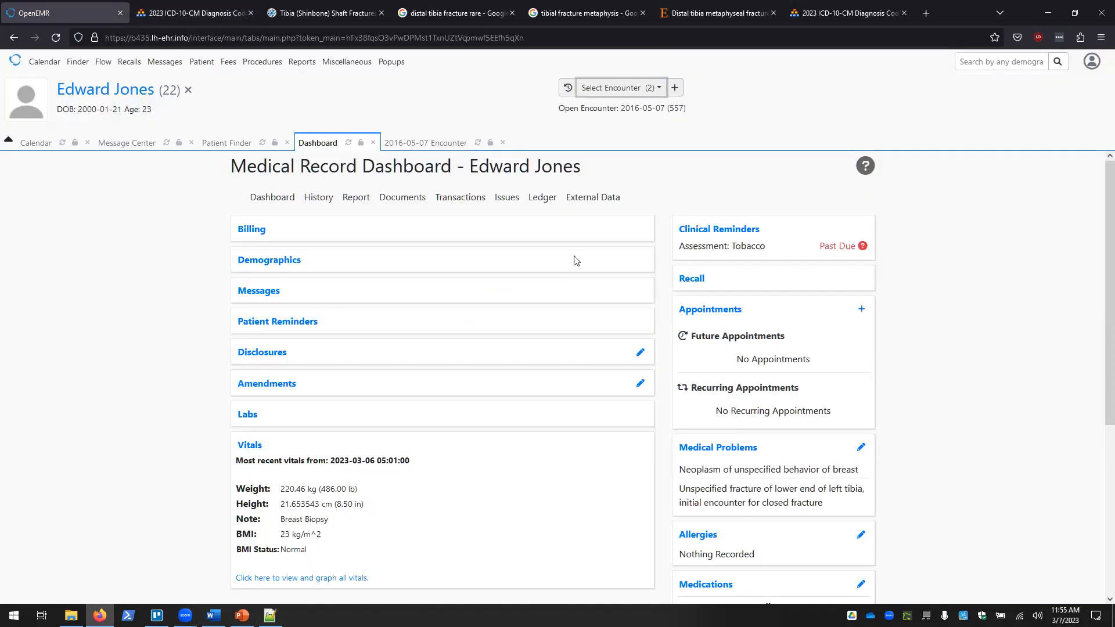
Step: Start a new medical problem for the patient and code it with ICD10 diagnosis W00.1XXA, the fall from stairs due to ice and snow
scroll(906, 352, down, 2)
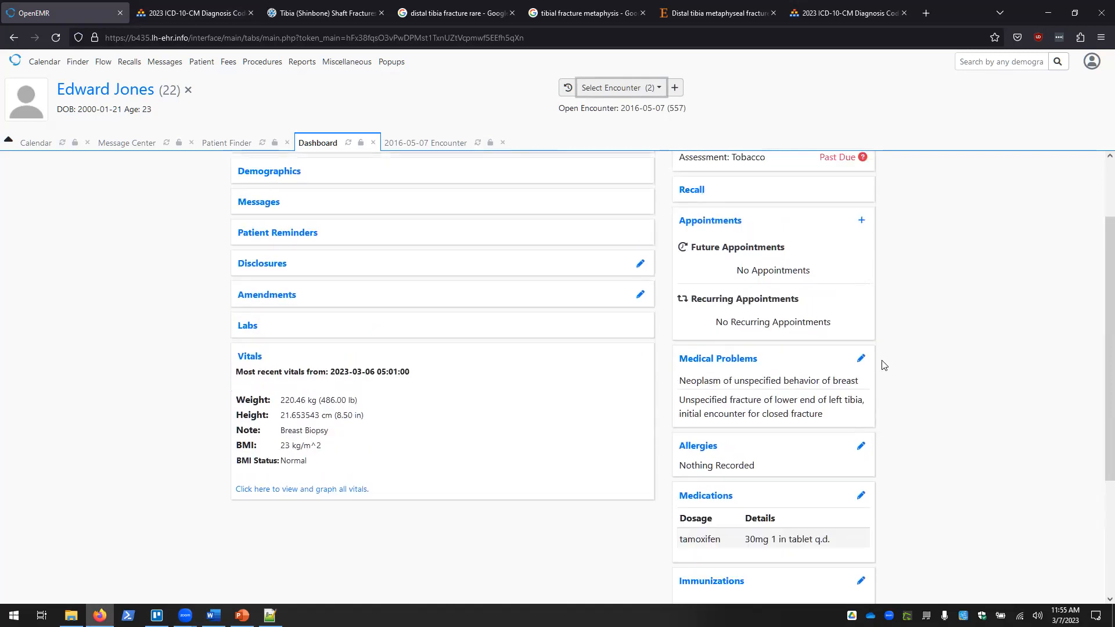
click(861, 361)
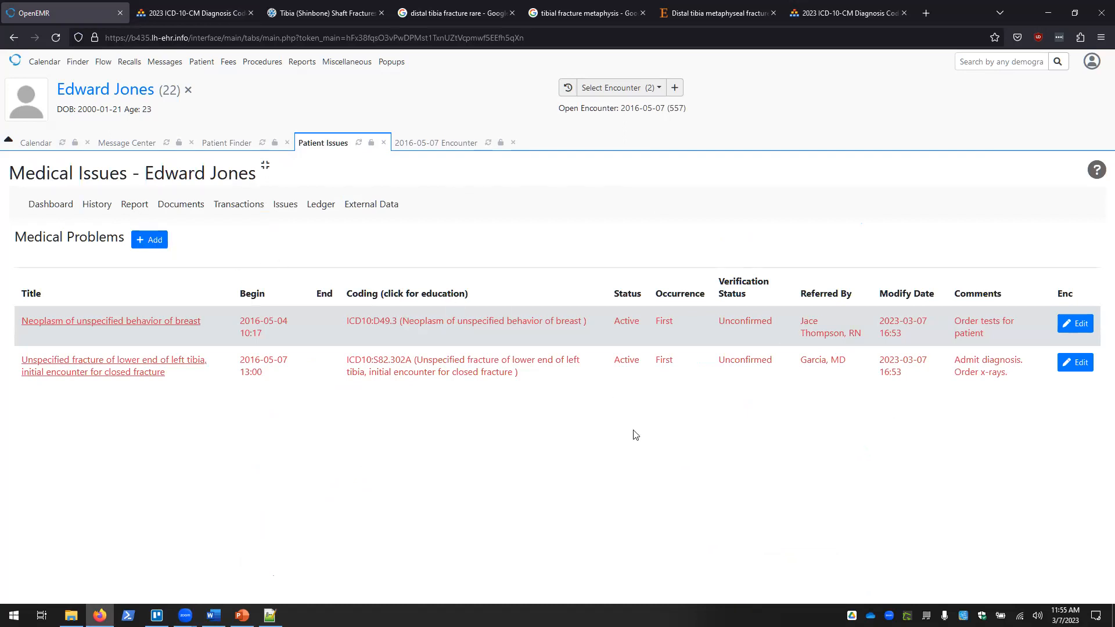
click(148, 241)
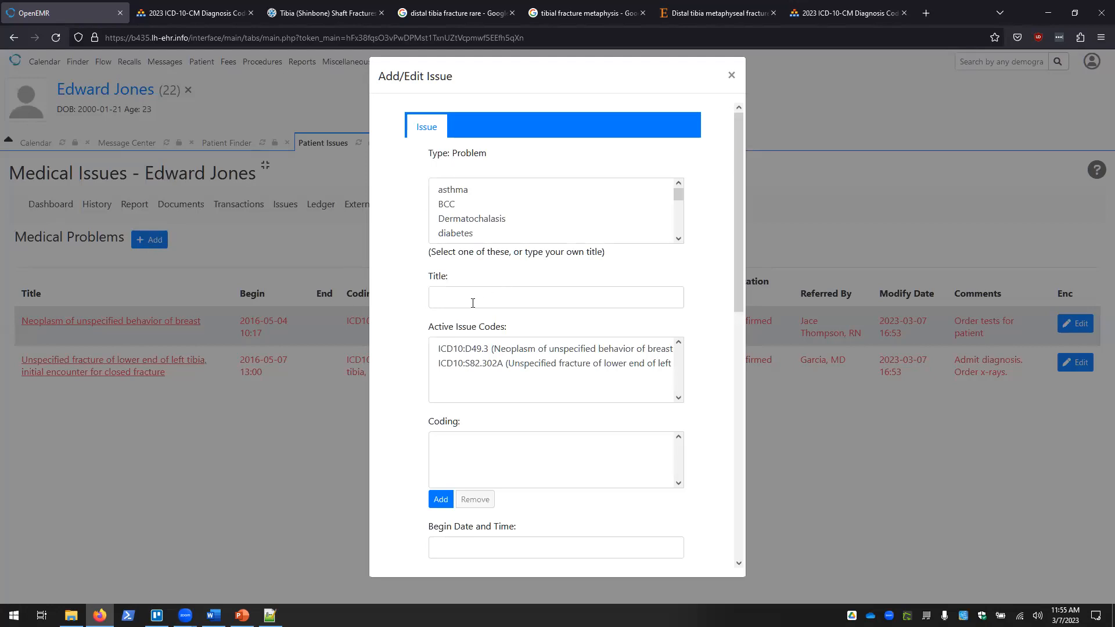
click(442, 498)
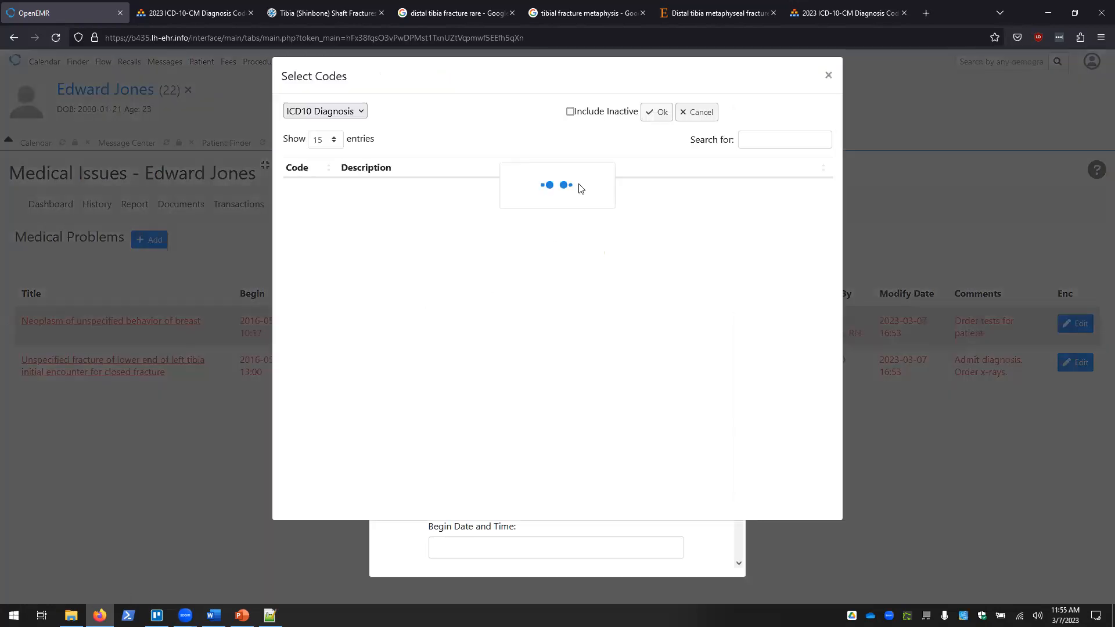
click(764, 134)
key(ctrl+v)
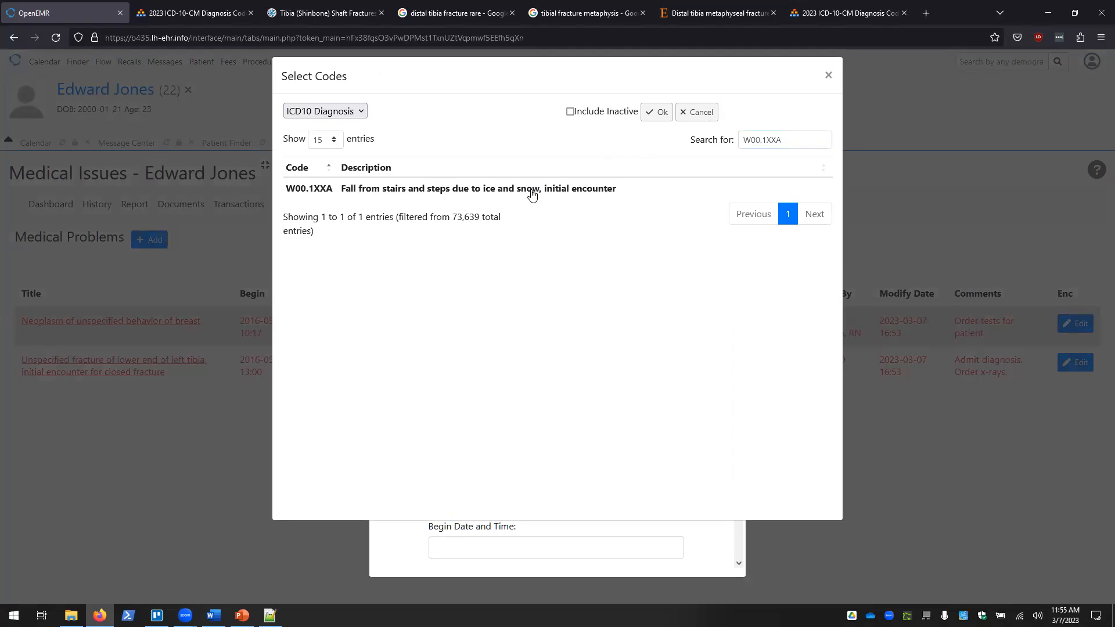
click(659, 111)
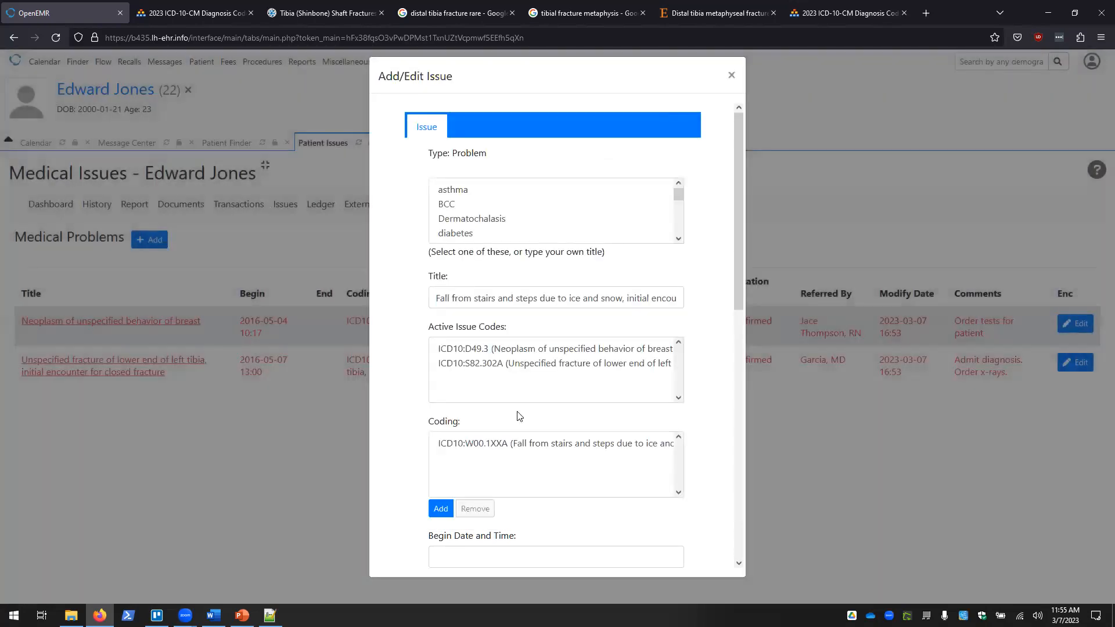
scroll(519, 415, down, 3)
click(532, 352)
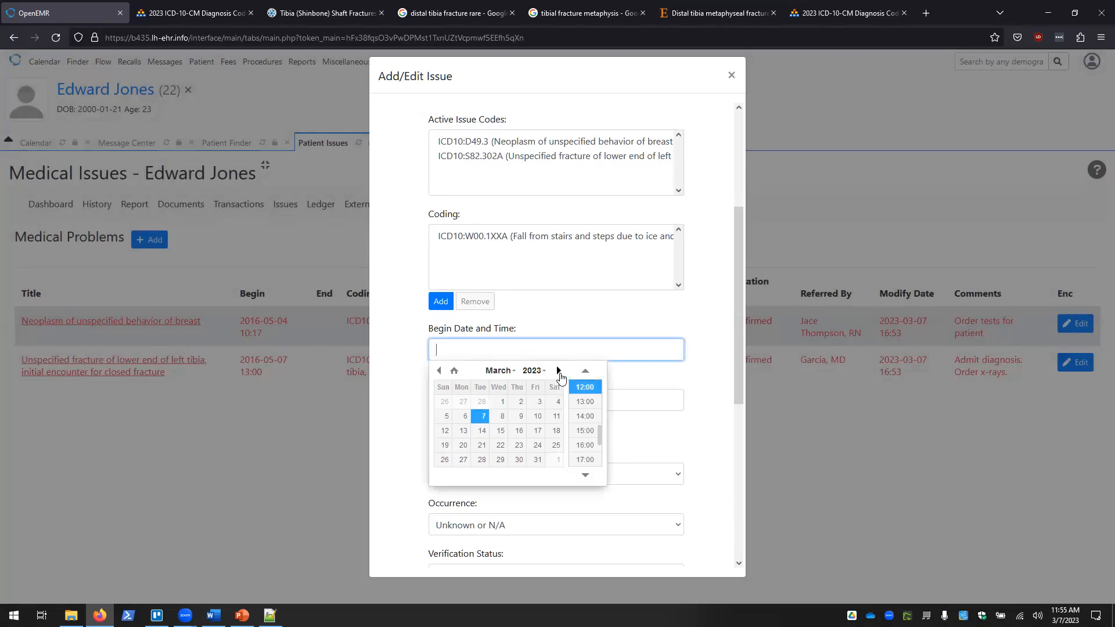
click(535, 377)
scroll(529, 441, up, 2)
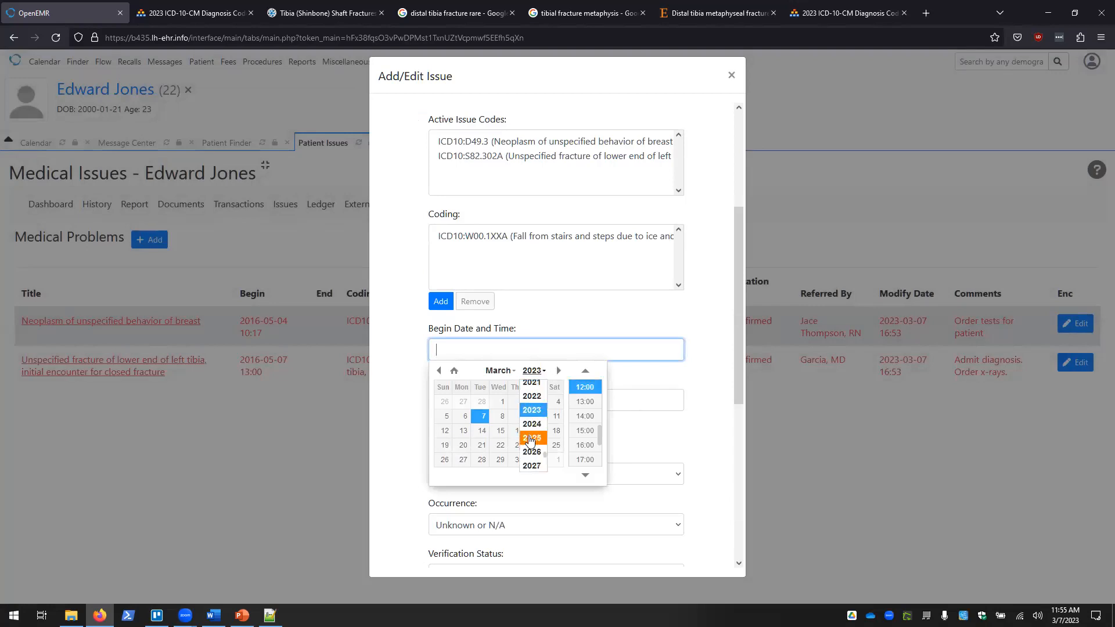
scroll(529, 441, up, 2)
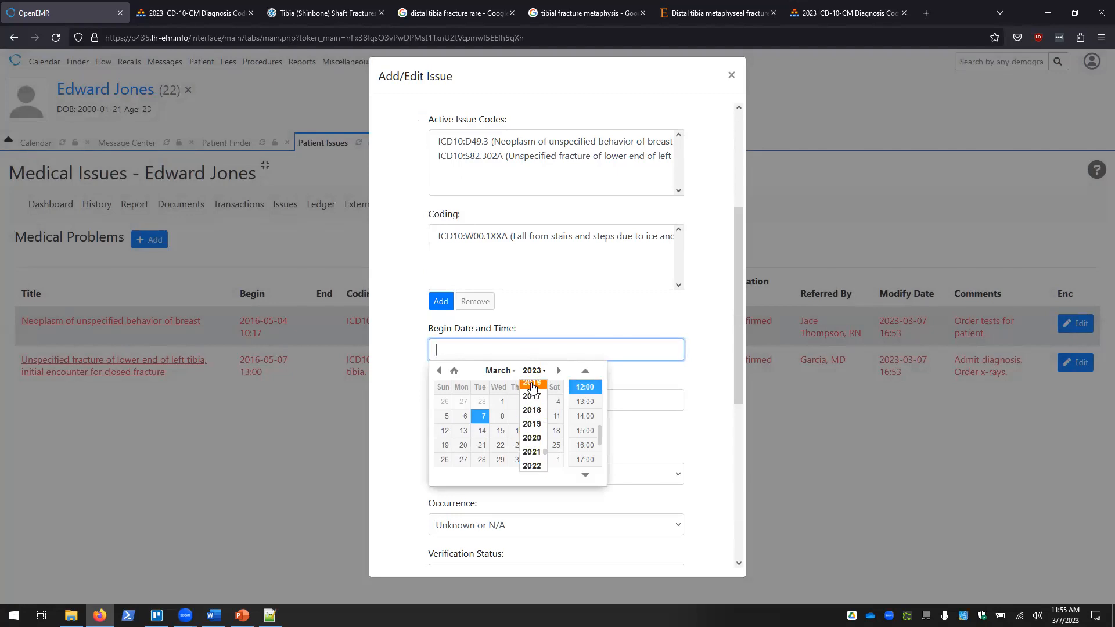
click(531, 386)
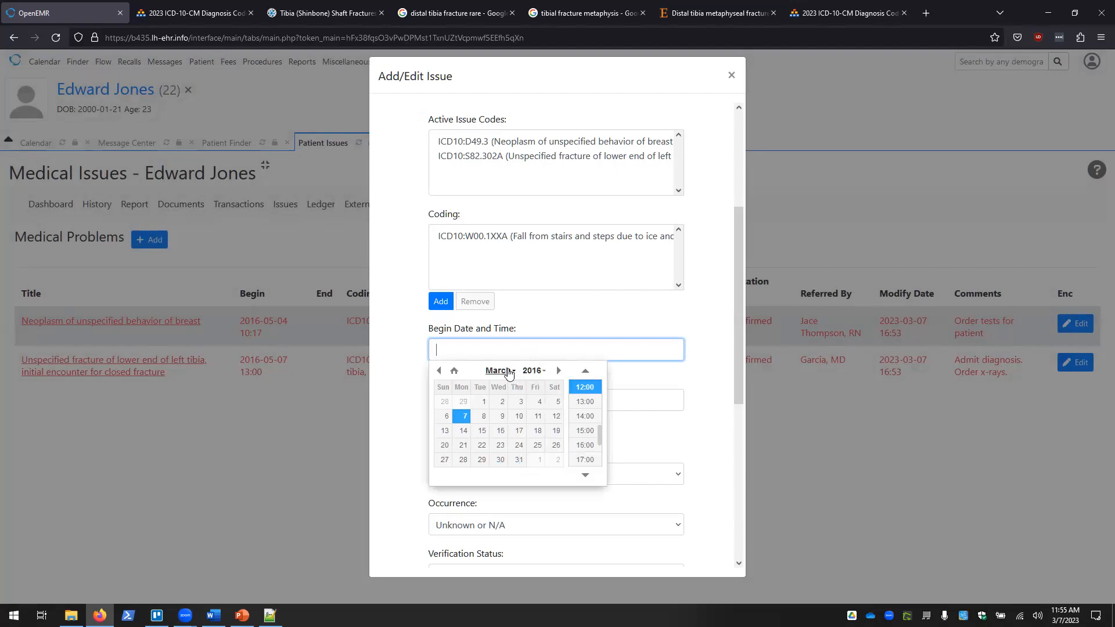
click(509, 372)
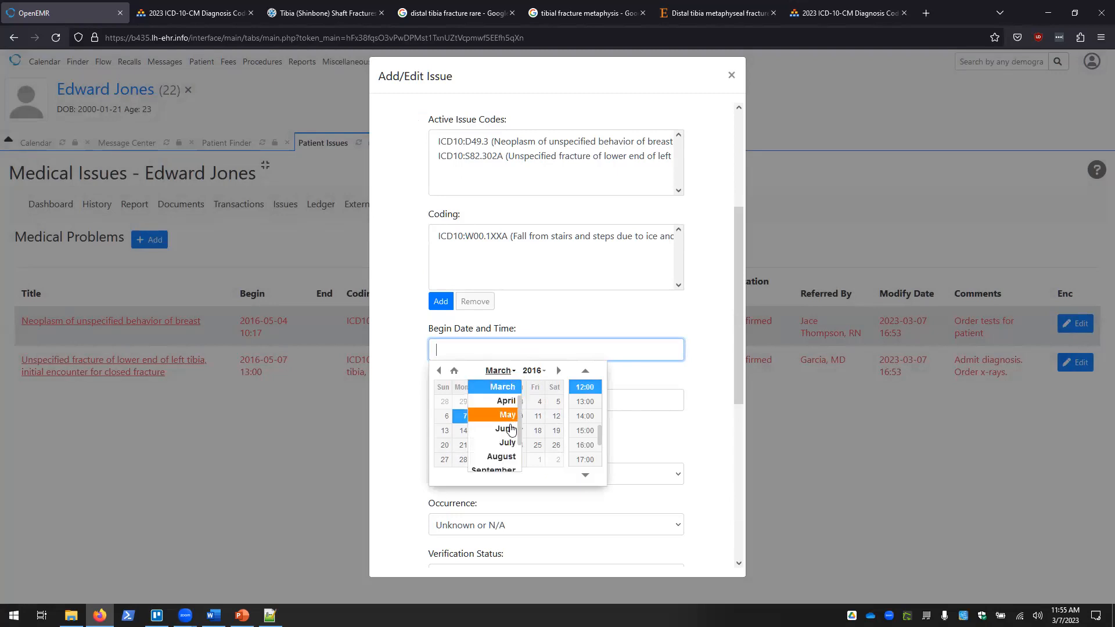
click(509, 421)
click(586, 372)
click(586, 372)
click(584, 387)
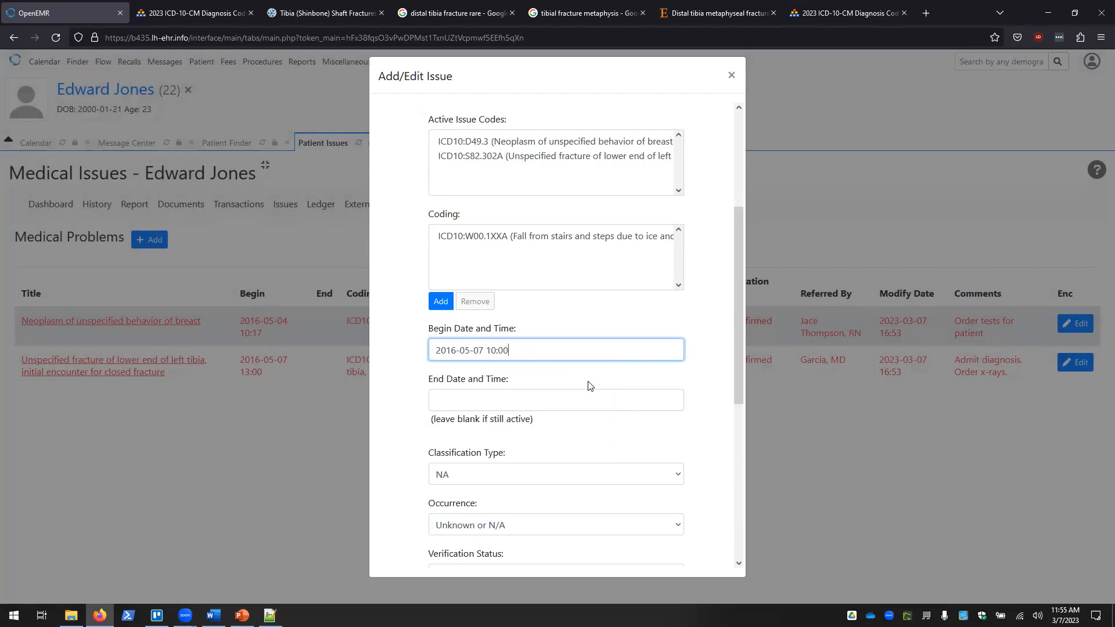
Step: Keep the new problem's classification type as NA and set its occurrence to First
scroll(510, 395, down, 2)
click(481, 386)
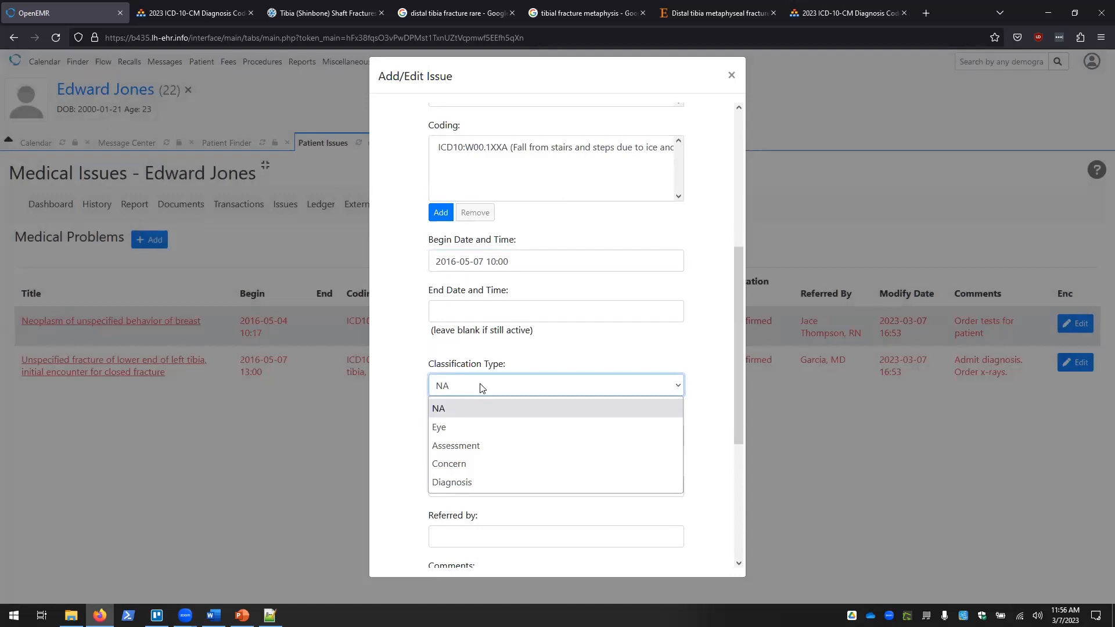
click(480, 387)
scroll(385, 348, down, 2)
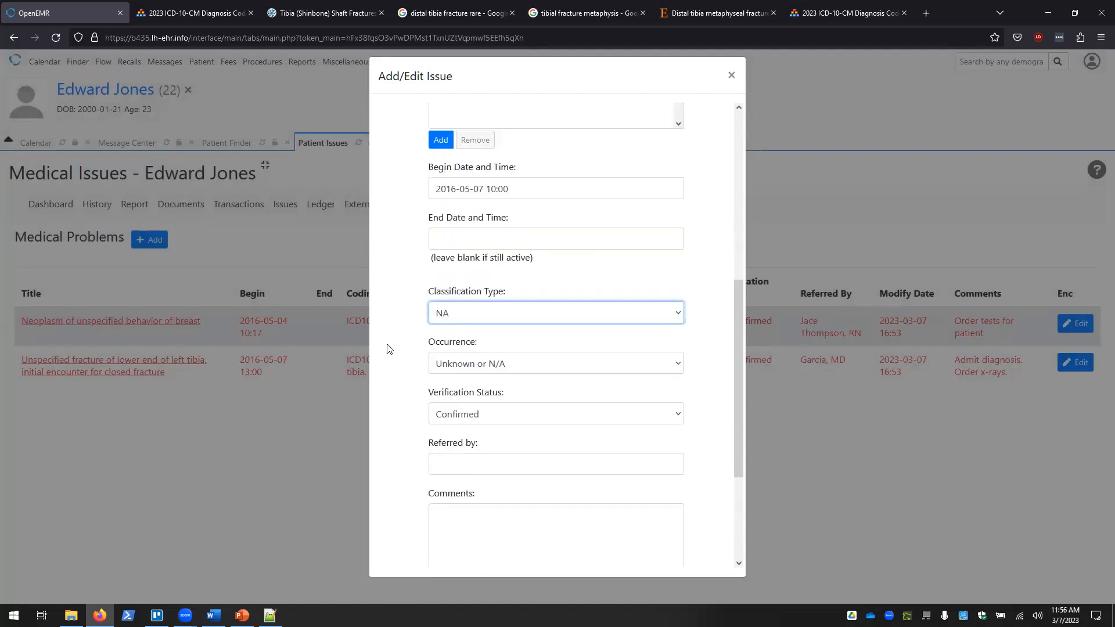
click(459, 349)
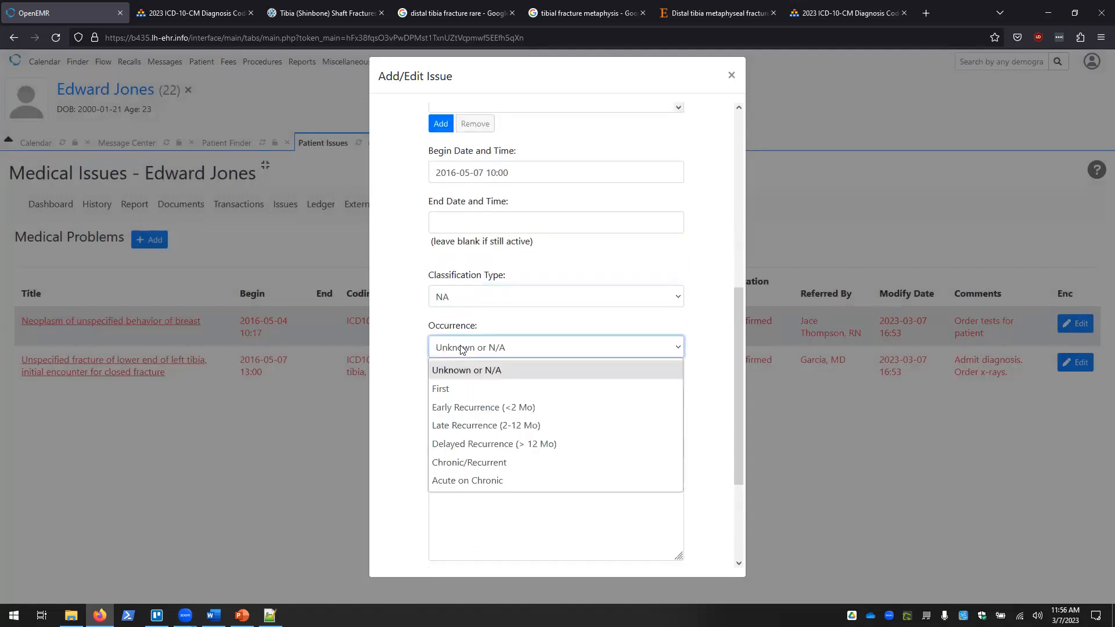
click(469, 389)
scroll(417, 364, down, 2)
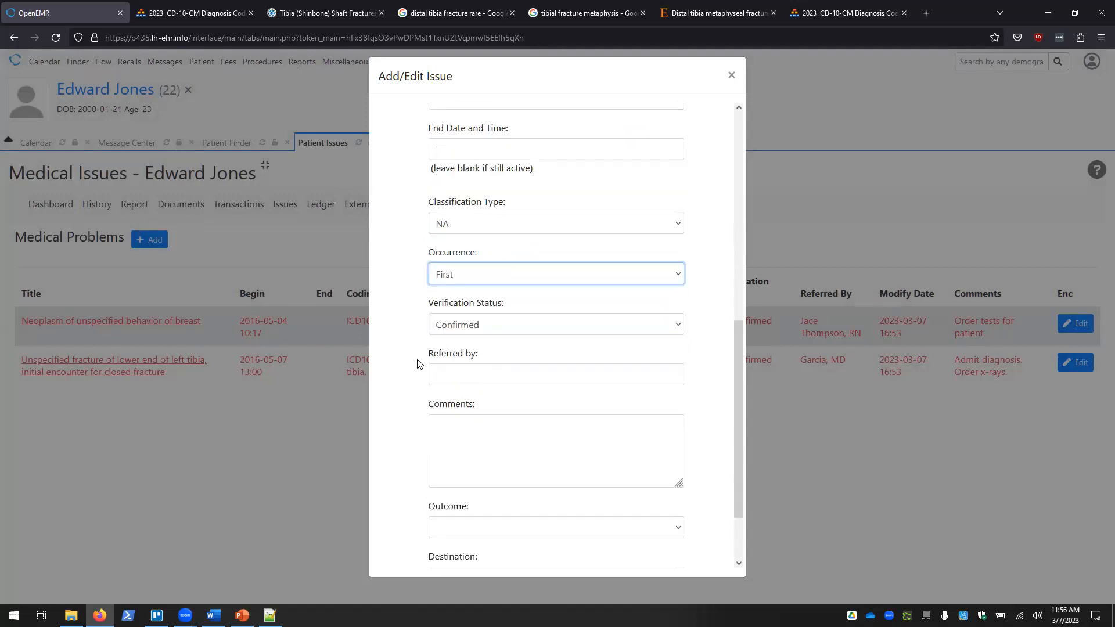
Step: Keep the verification status as Confirmed and enter the referring physician's name for the problem
click(592, 316)
click(590, 313)
click(470, 352)
text(Garci)
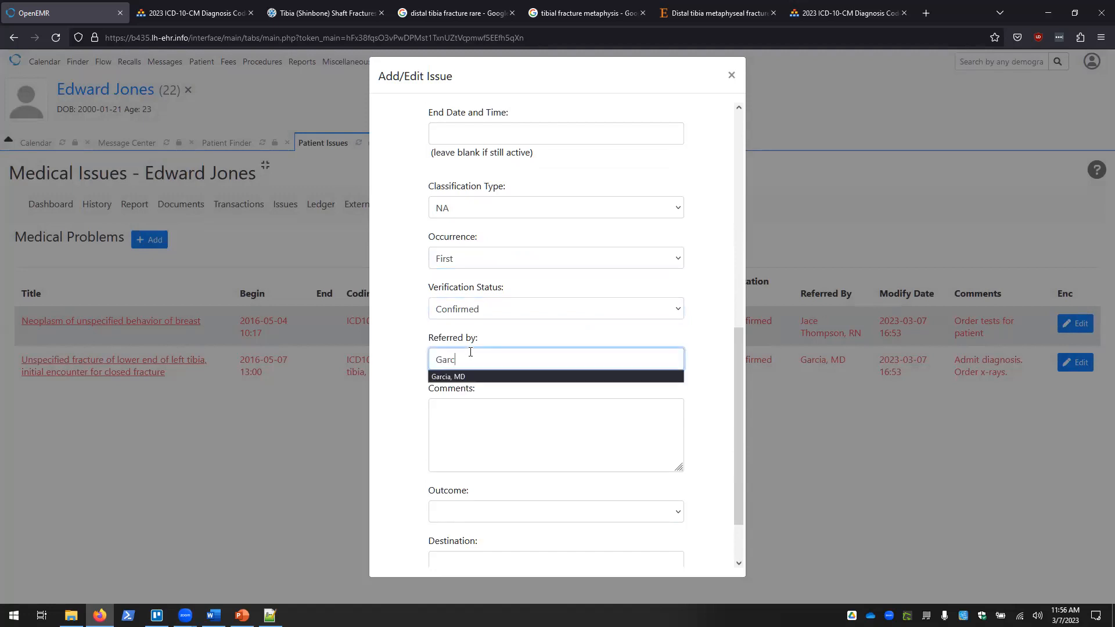
click(458, 376)
click(487, 443)
Step: Leave the outcome blank, save the fall as a medical problem and return to the patient's dashboard
scroll(434, 405, down, 2)
click(502, 433)
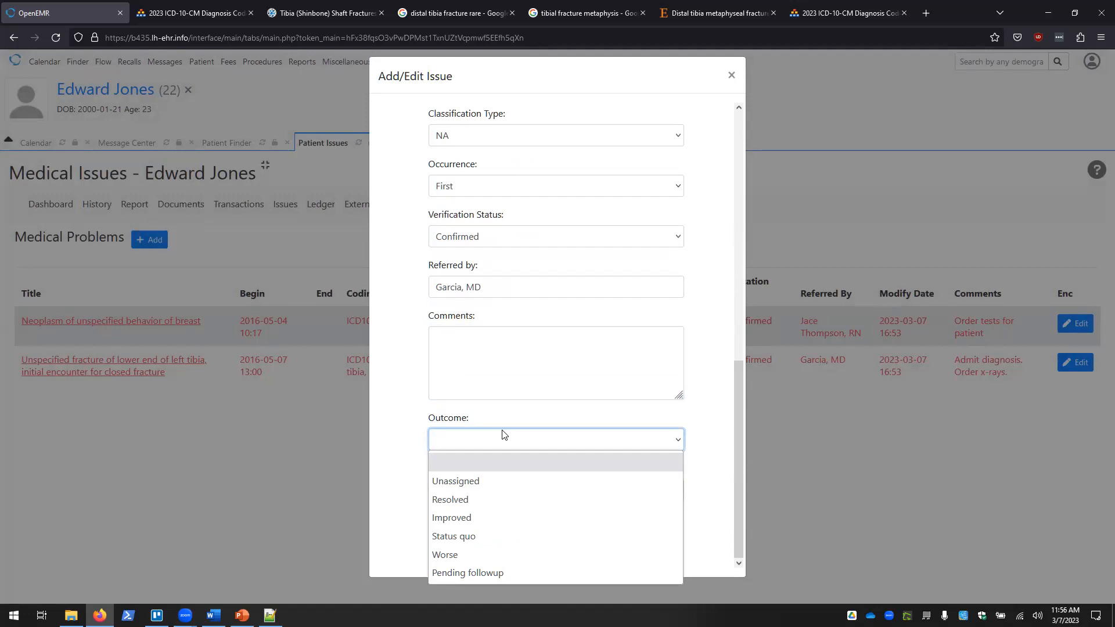
click(502, 435)
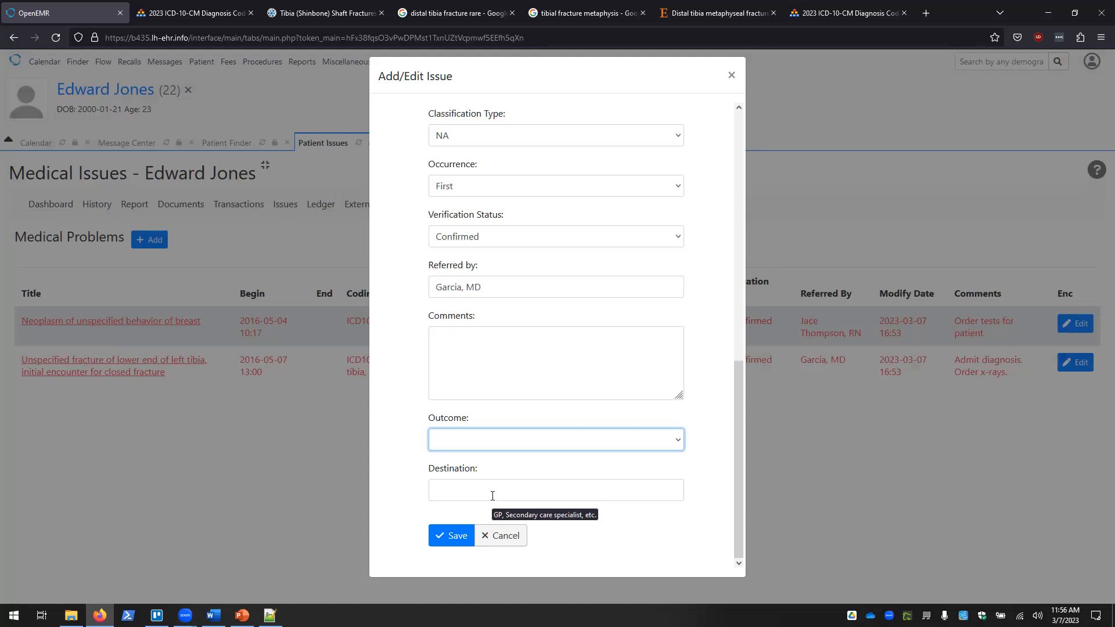
click(446, 537)
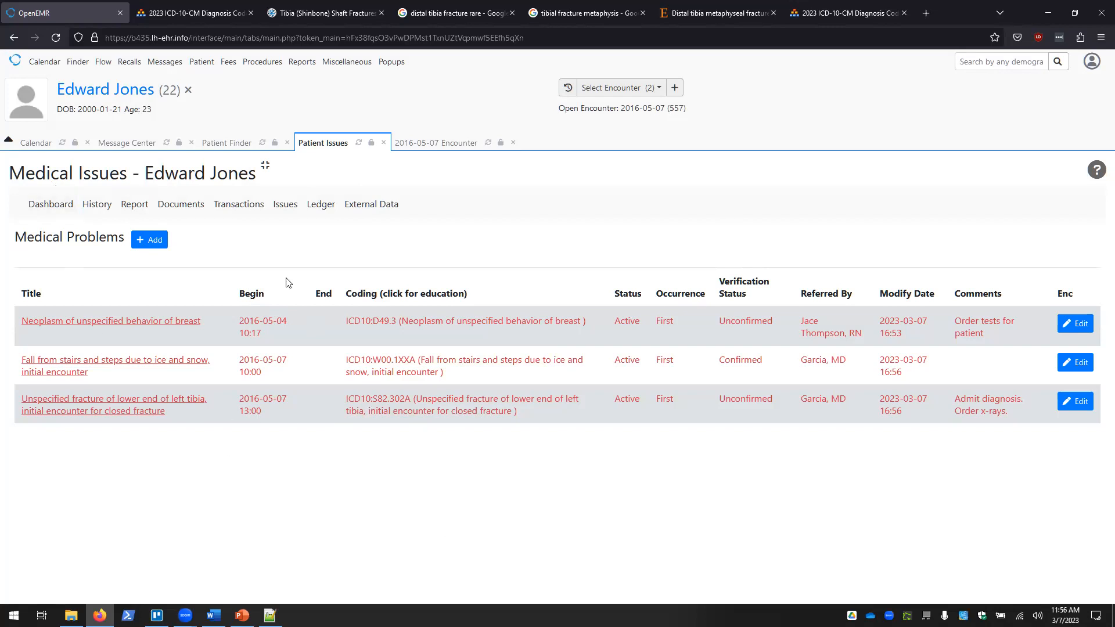
click(74, 204)
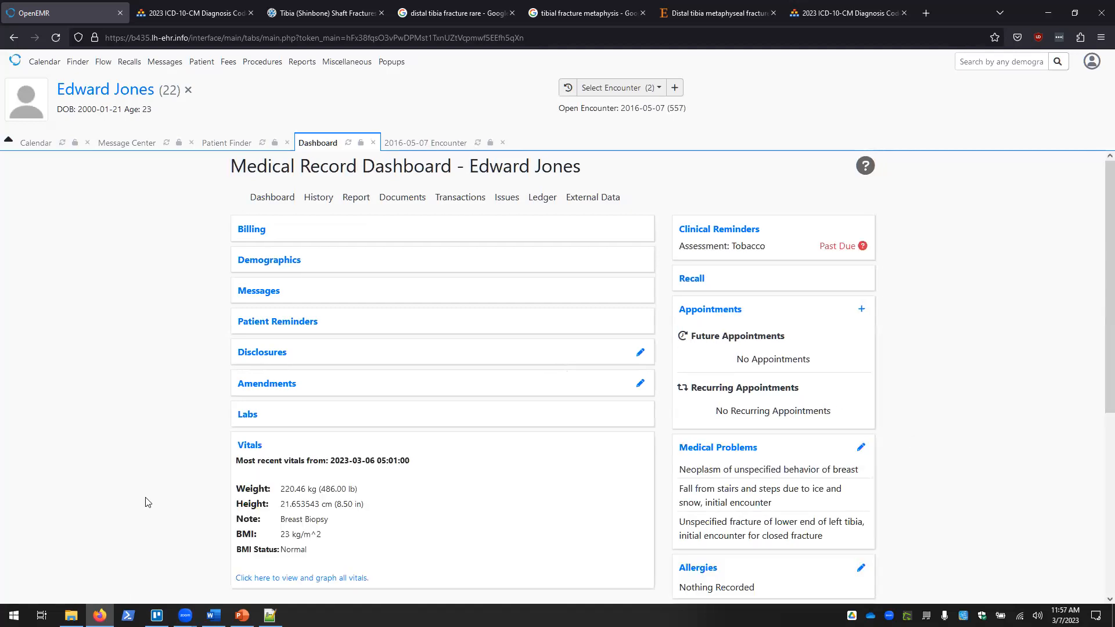
Step: Check the T7 instruction in the Word task list and bring up the Task 7 slide in PowerPoint
mouse_move(242, 615)
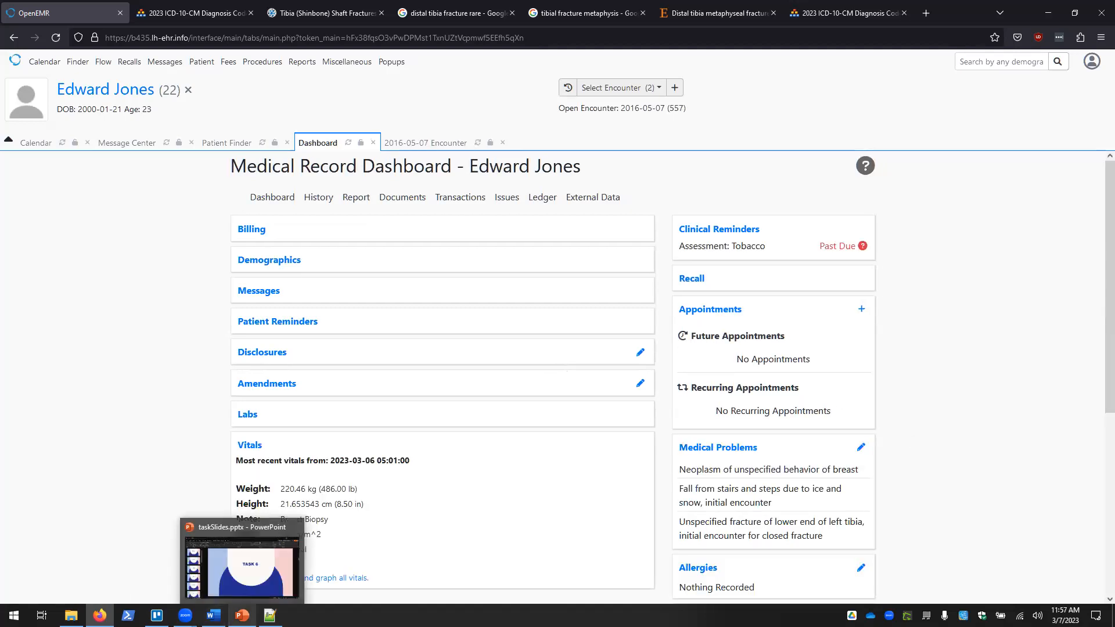
click(213, 615)
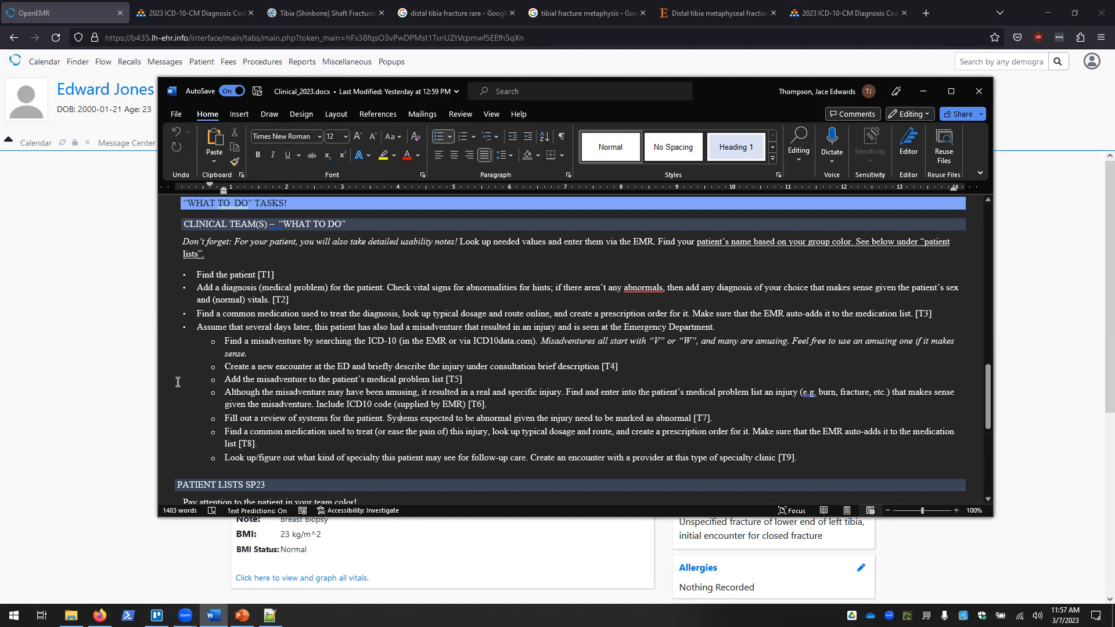
click(242, 615)
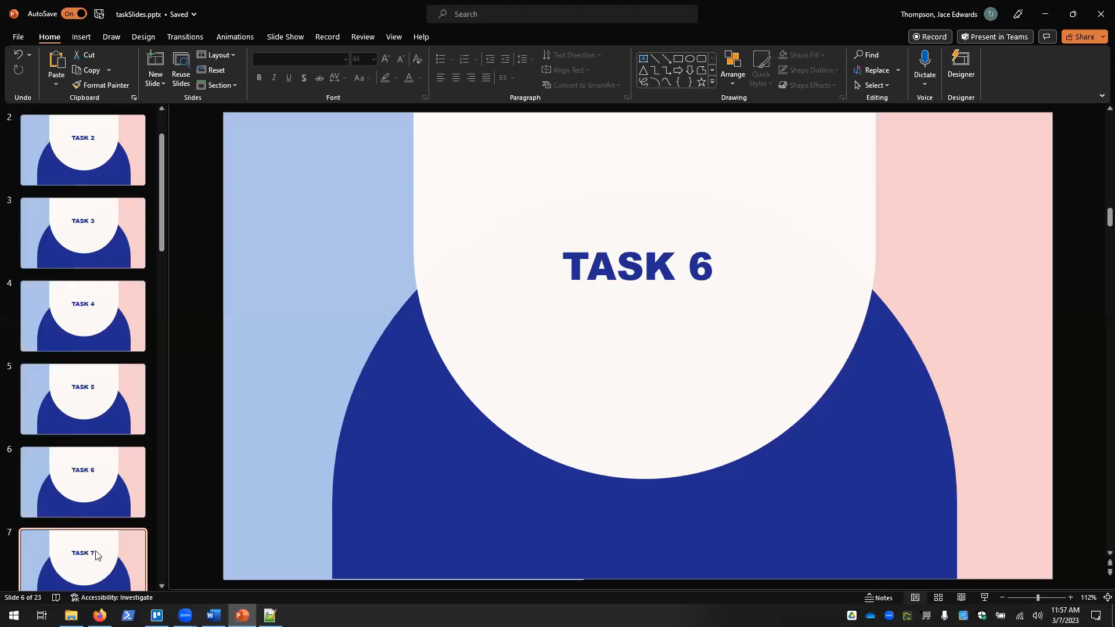
click(94, 556)
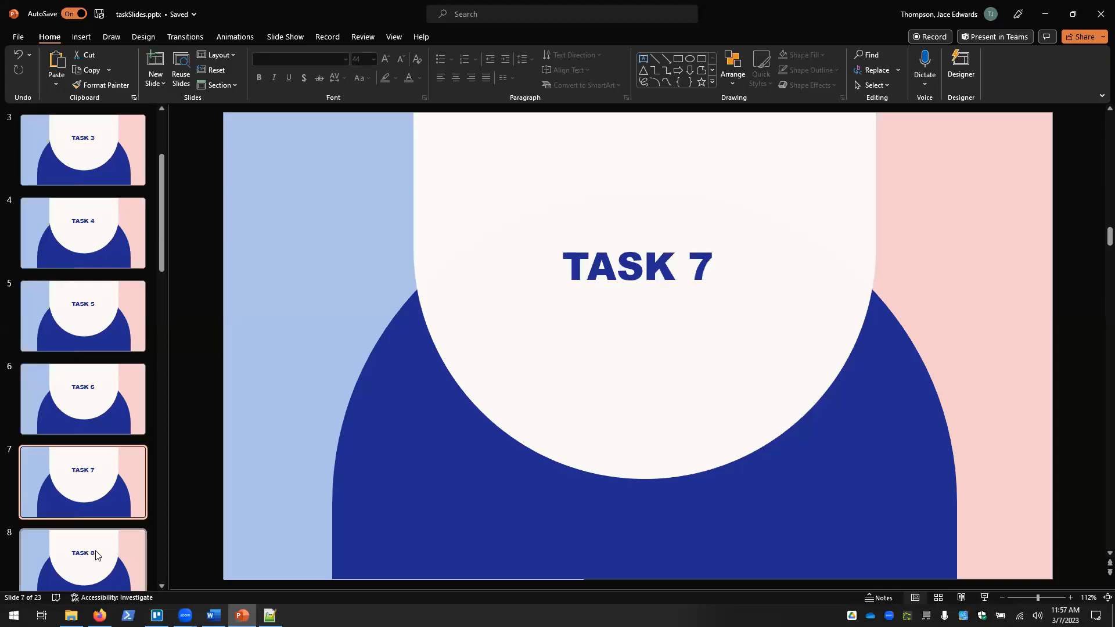
click(213, 616)
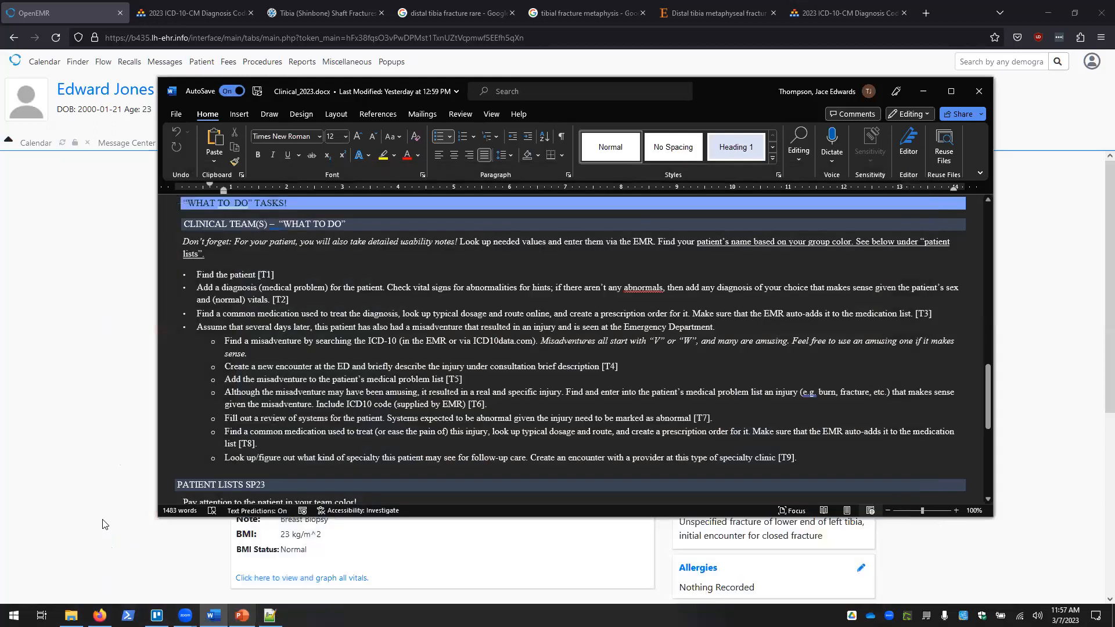
click(102, 525)
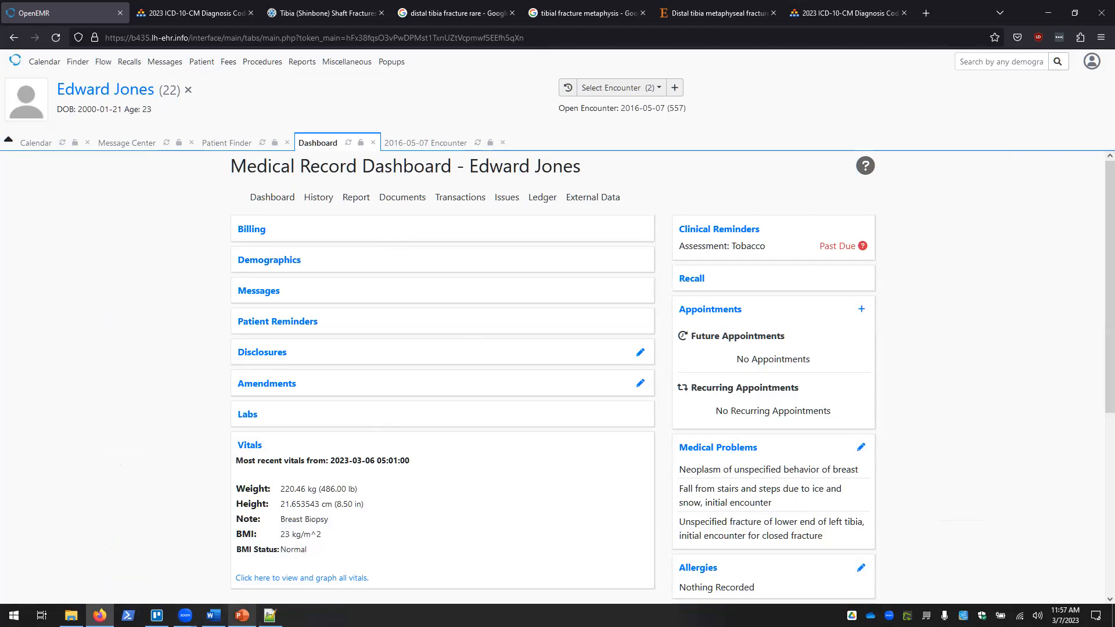
Step: Read the cheat sheet in the Word document for where to enter a review of systems, and return to OpenEMR
click(242, 615)
click(242, 615)
click(213, 615)
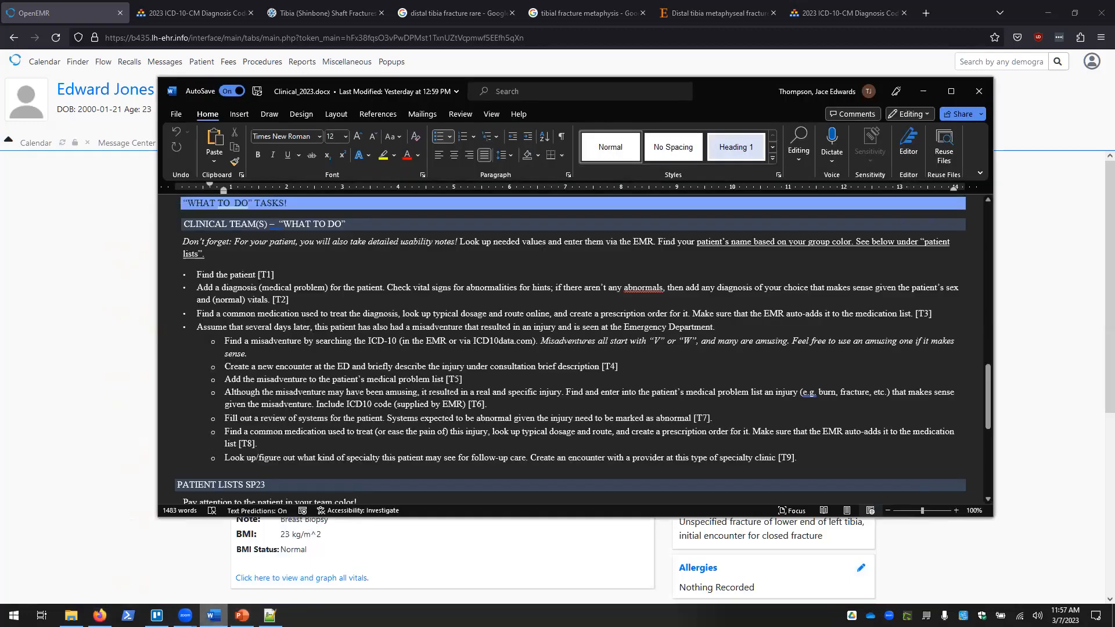
click(213, 615)
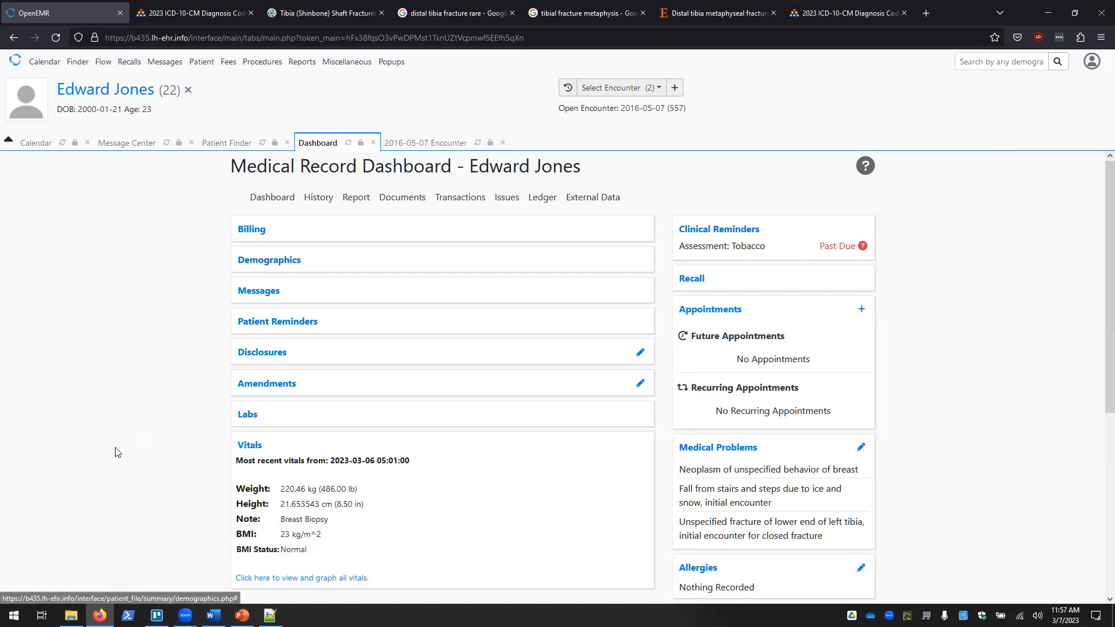
scroll(116, 452, down, 5)
scroll(116, 452, up, 5)
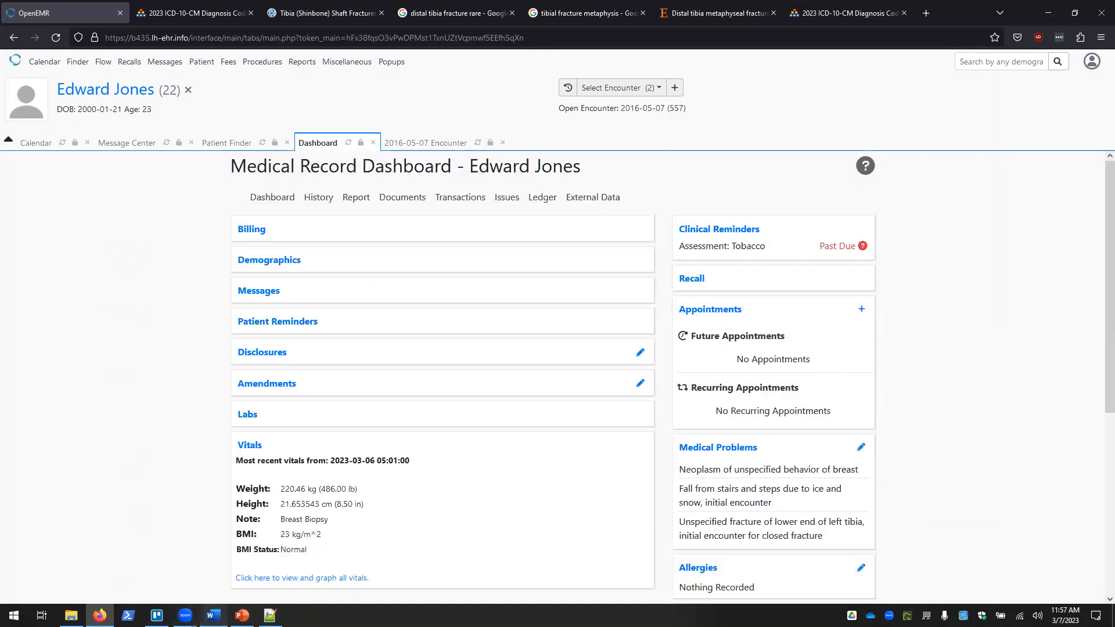
click(213, 615)
scroll(333, 270, up, 3)
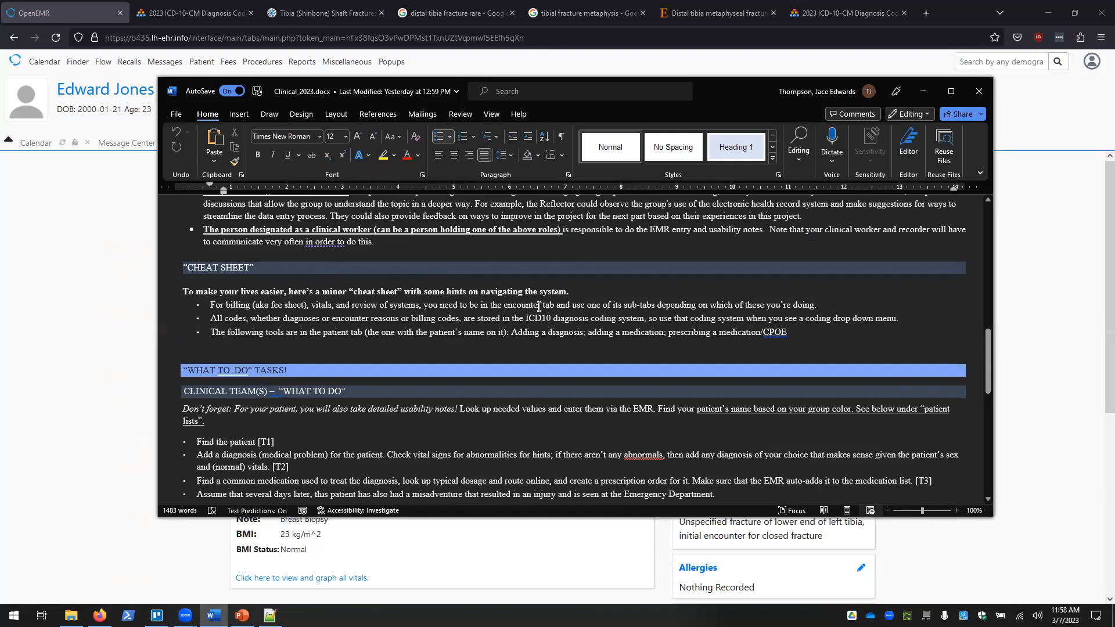
click(1070, 396)
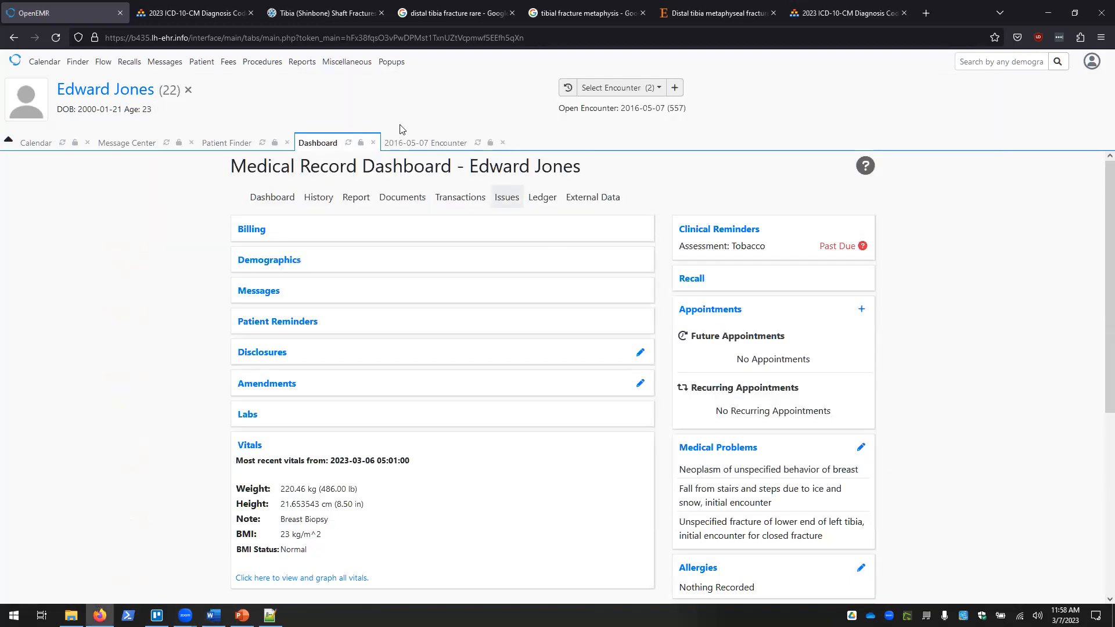
Step: Open the patient's 2016-05-07 encounter and start a Review Of Systems form in it
click(415, 140)
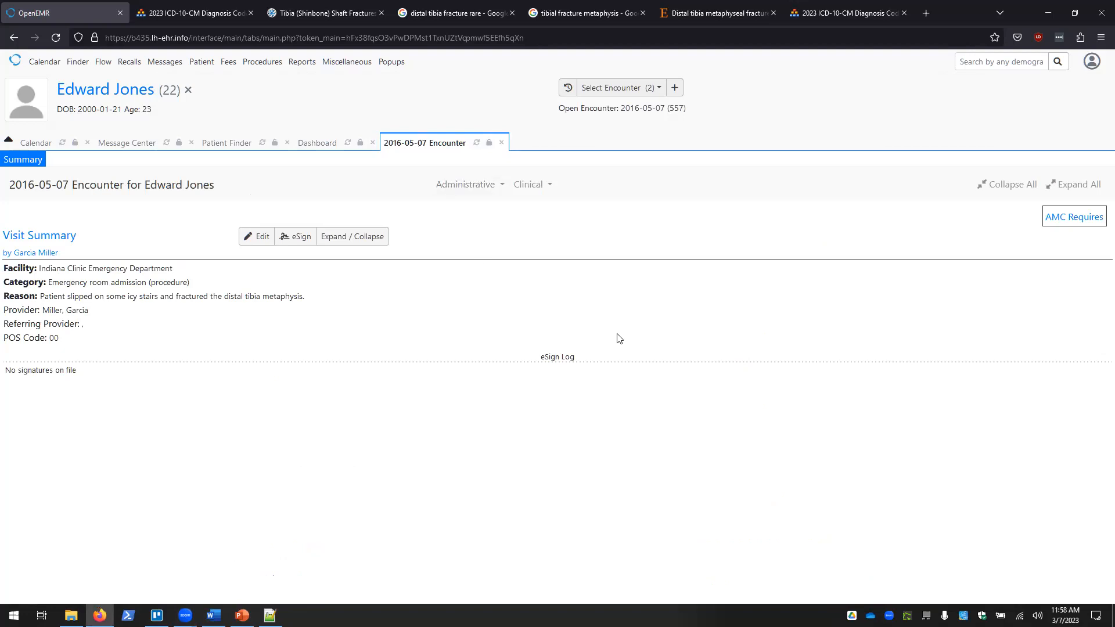
click(1067, 218)
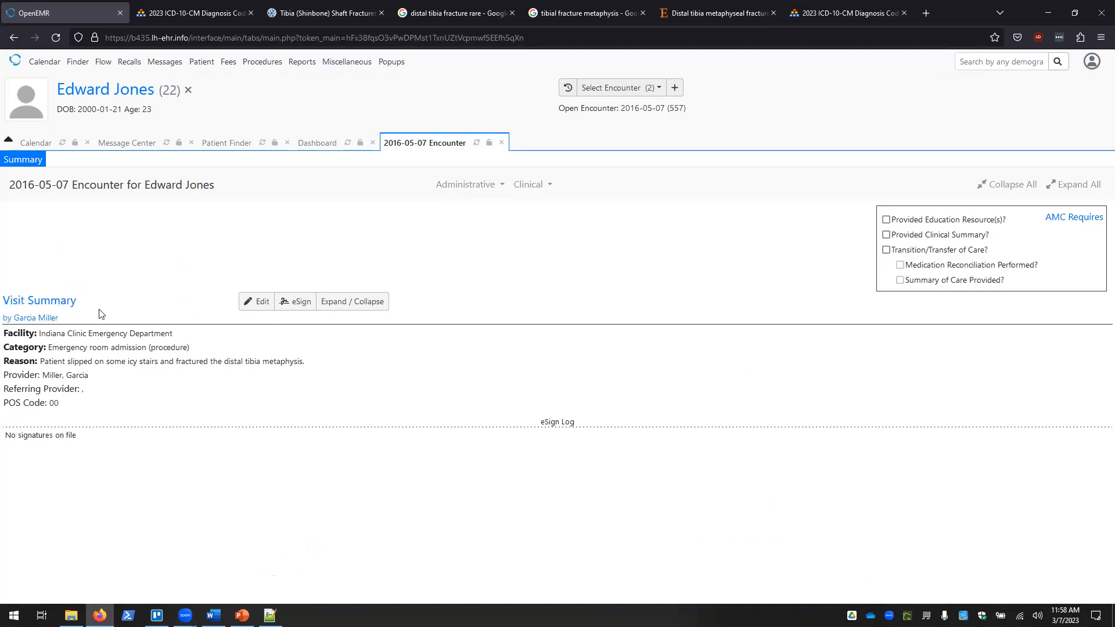
click(487, 190)
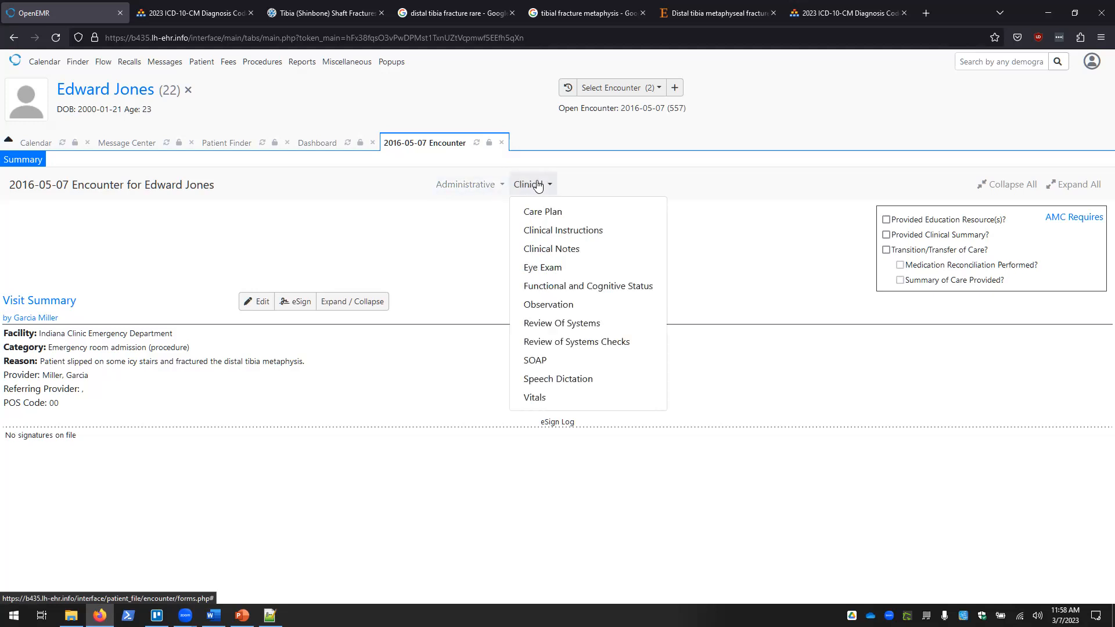
click(588, 326)
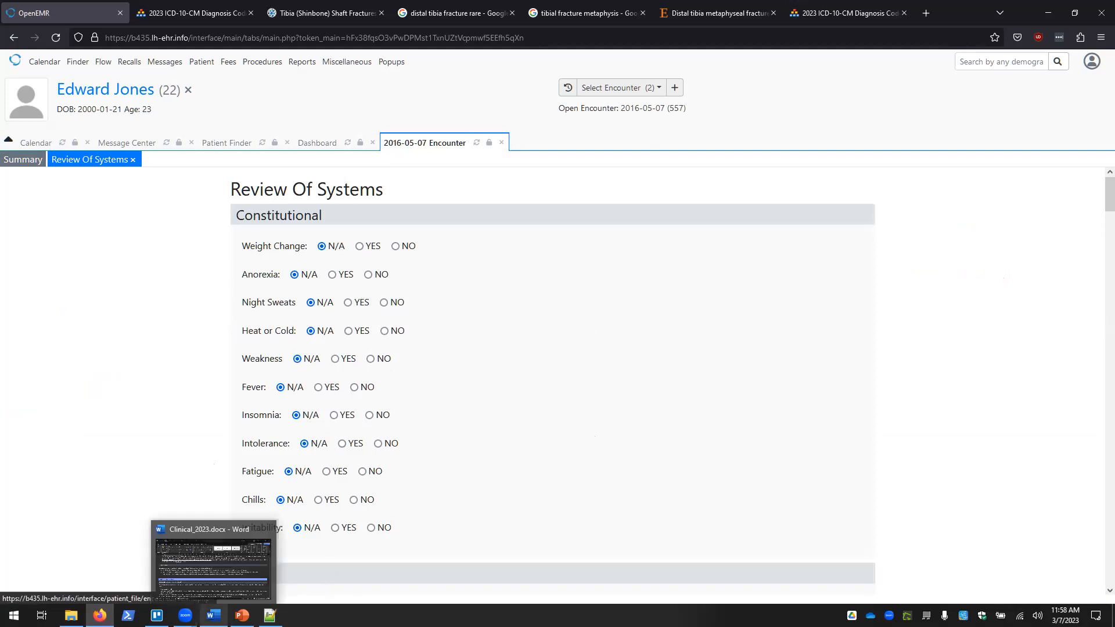
click(213, 614)
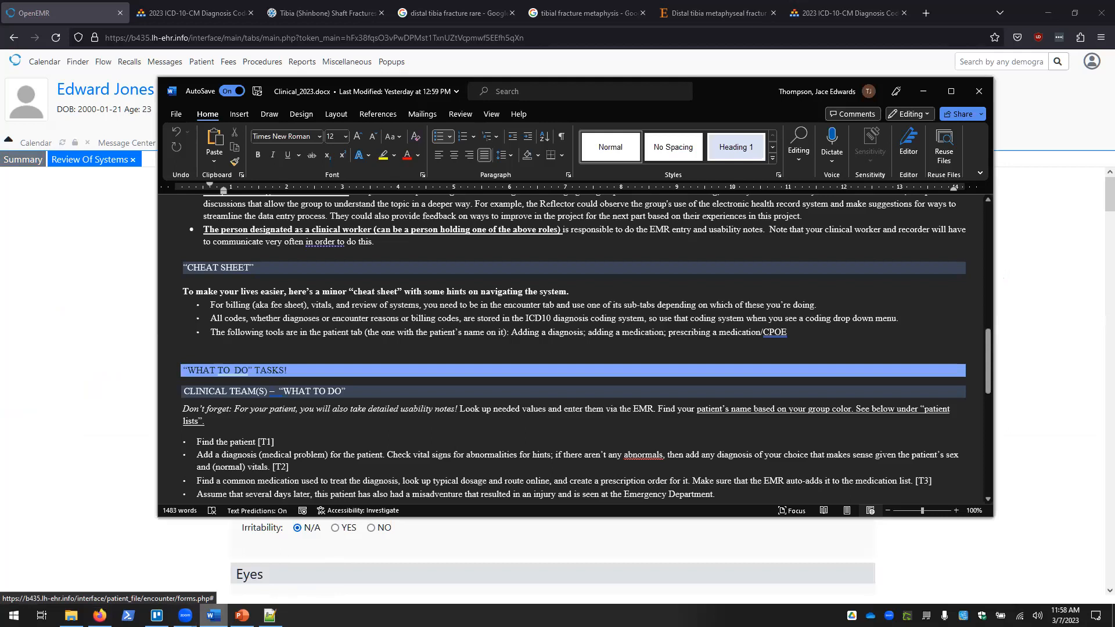
click(213, 615)
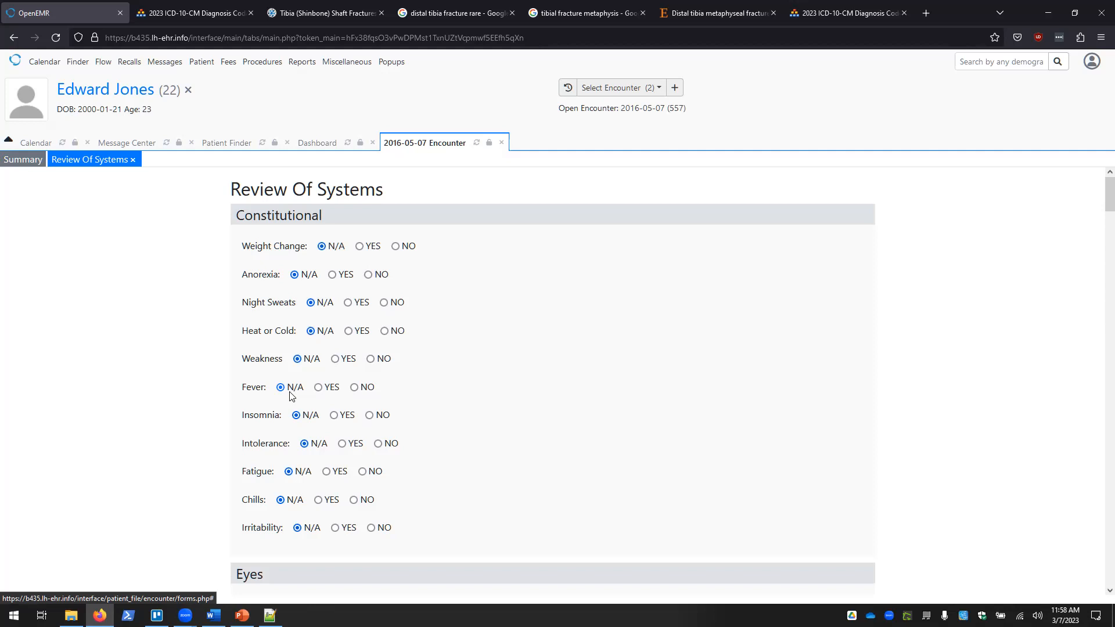
Step: Mark Breast Mass and Biopsy as YES in the Breast section of the Review Of Systems form
scroll(175, 458, down, 6)
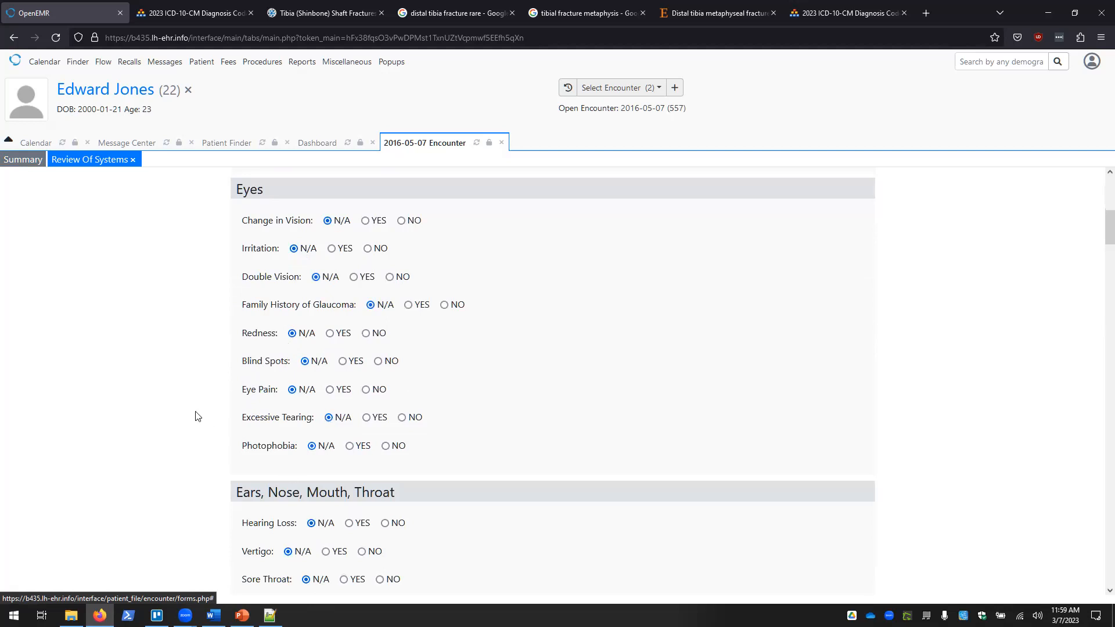
scroll(198, 416, down, 4)
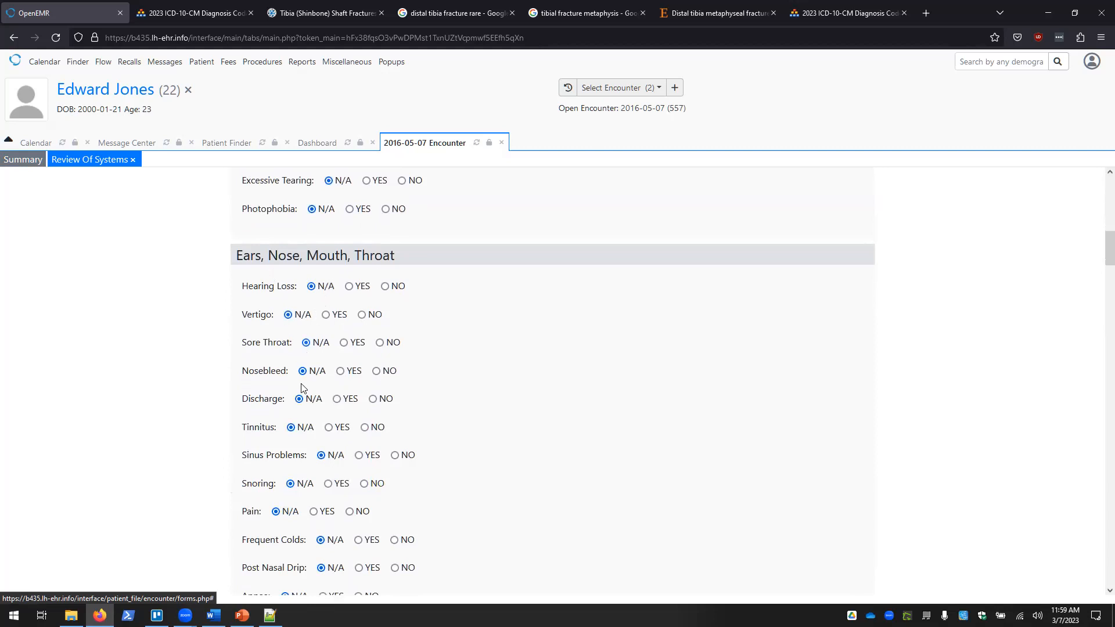
scroll(286, 505, down, 3)
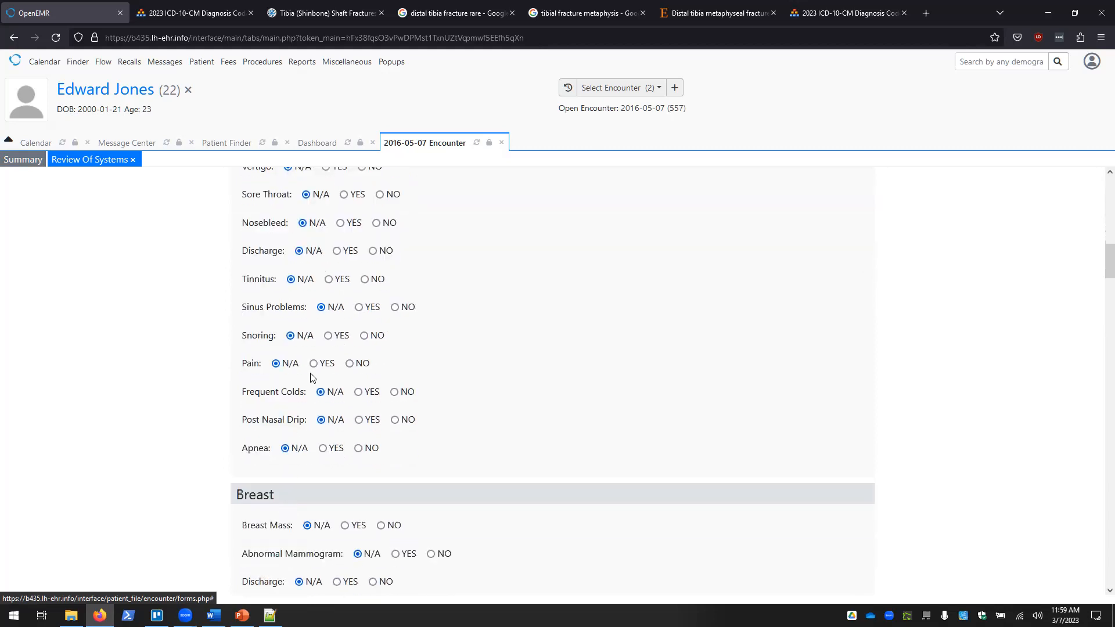
scroll(312, 377, down, 3)
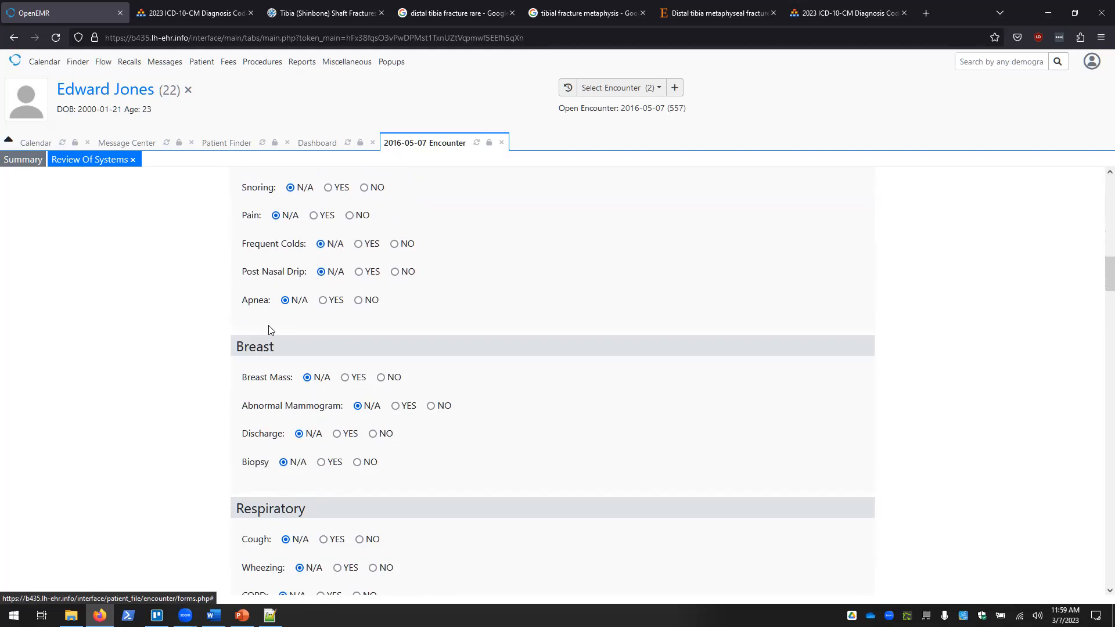
click(346, 378)
click(322, 463)
Step: Examine the Respiratory, Cardiovascular, Gastrointestinal, Genitourinary and Musculoskeletal sections of the Review Of Systems form for symptoms relevant to the patient
scroll(189, 365, down, 4)
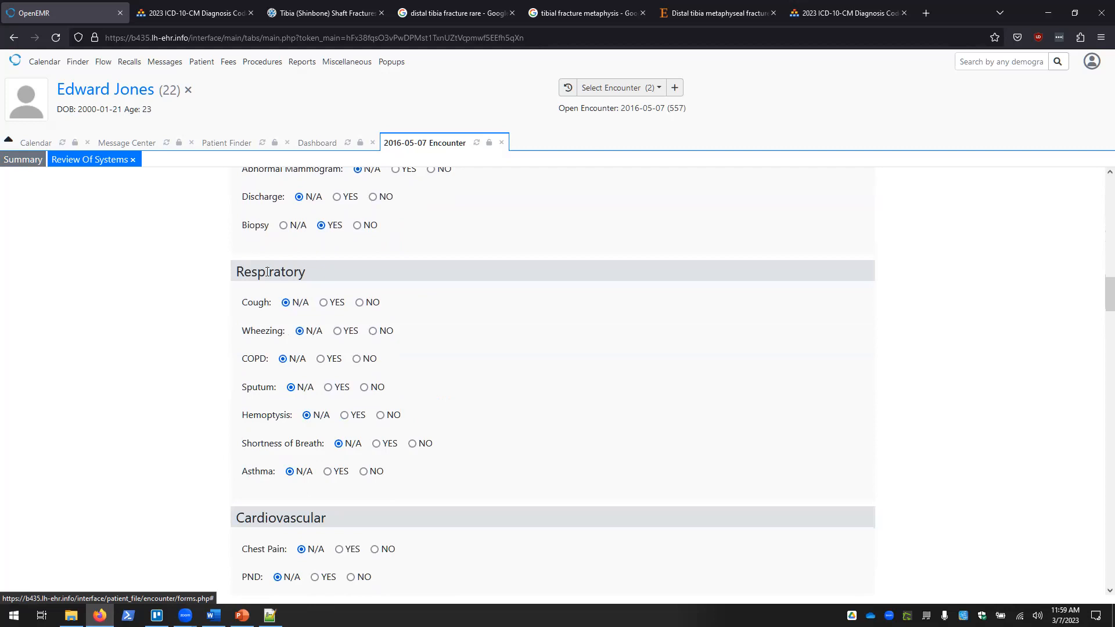
scroll(206, 485, down, 3)
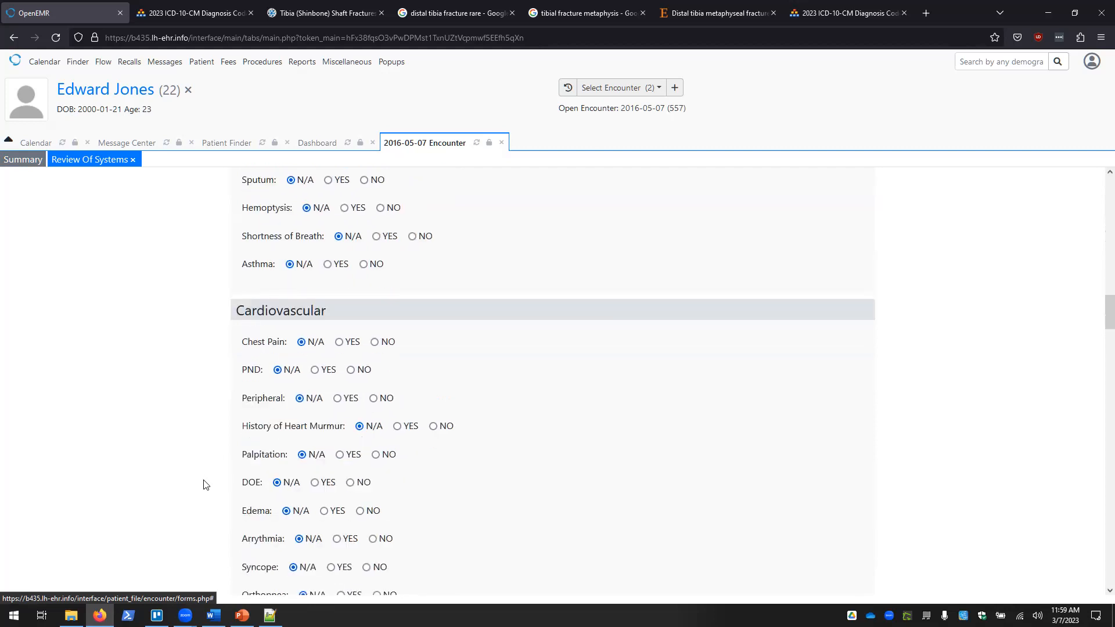
scroll(355, 382, down, 3)
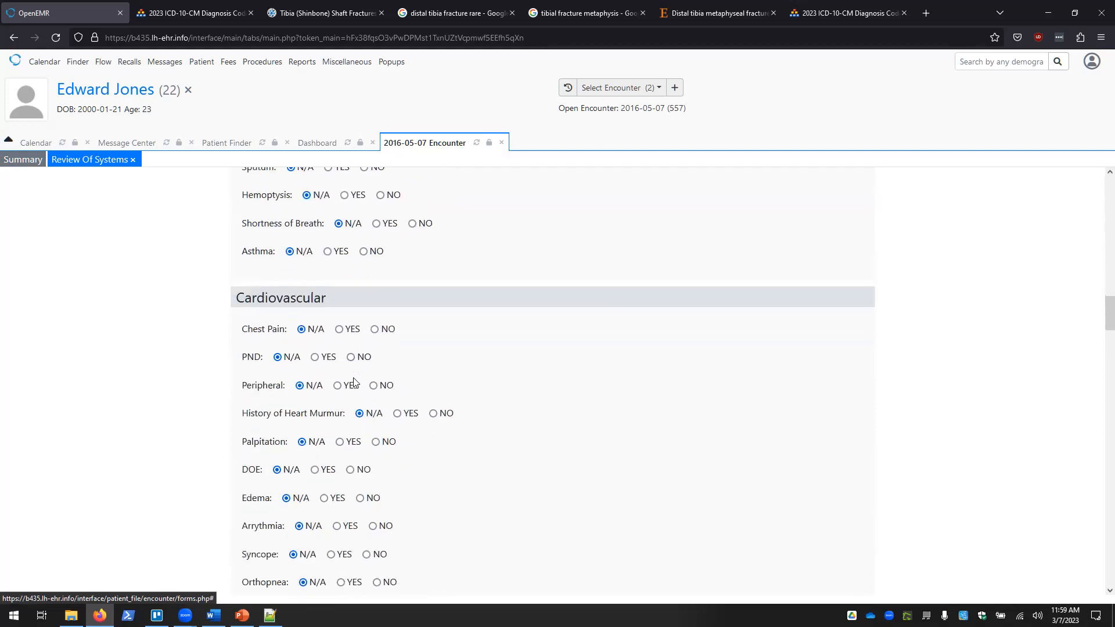
scroll(354, 382, down, 2)
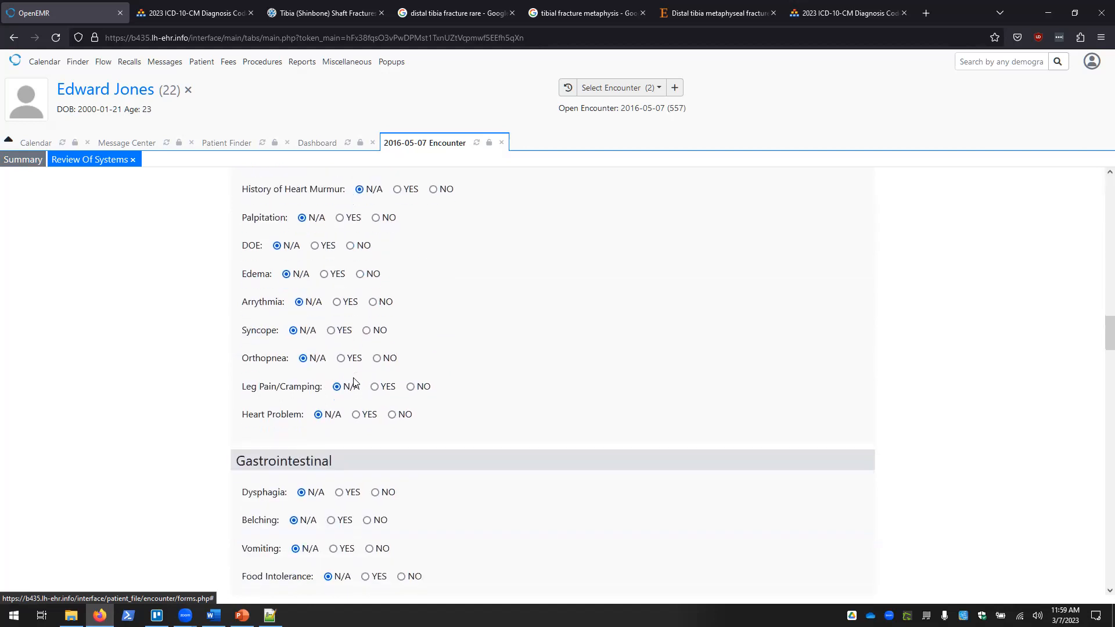
scroll(354, 382, up, 2)
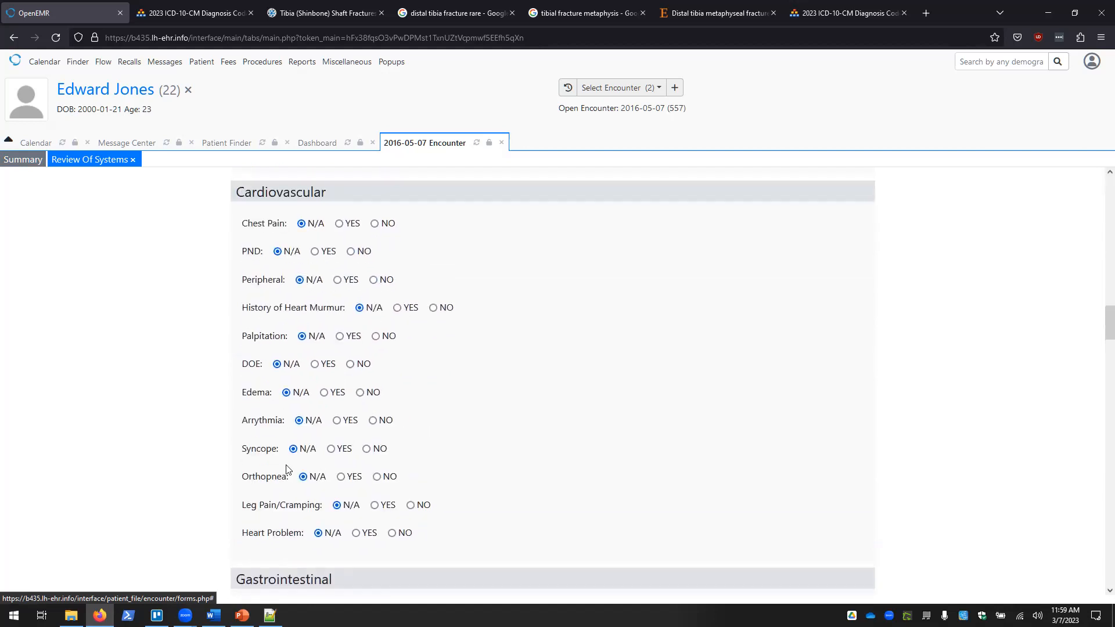
scroll(266, 508, down, 4)
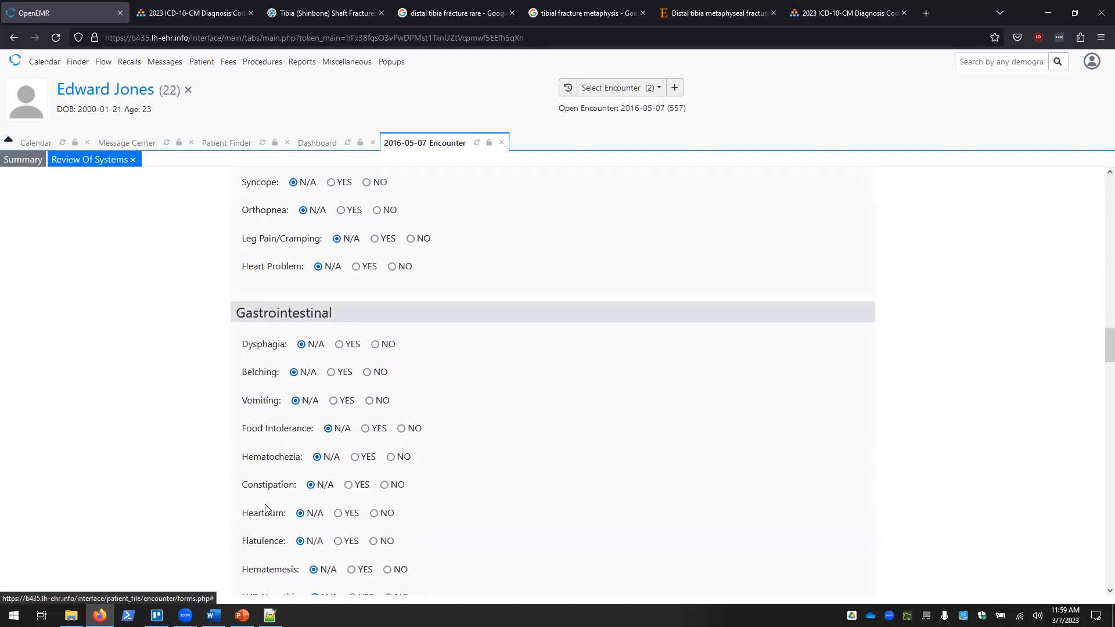
scroll(216, 399, down, 2)
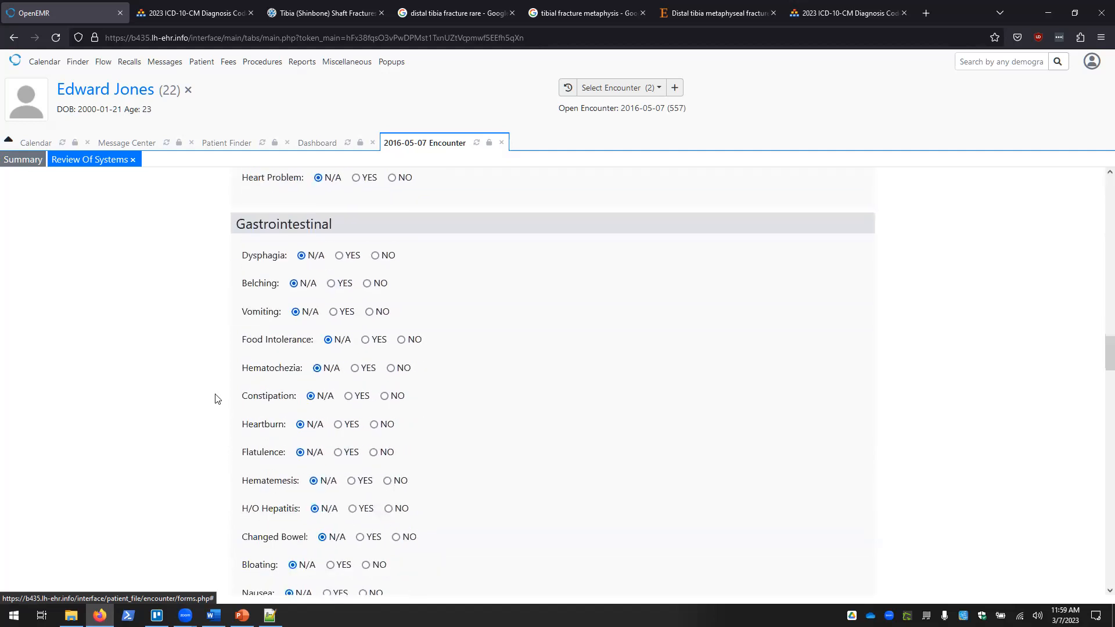
scroll(215, 399, down, 5)
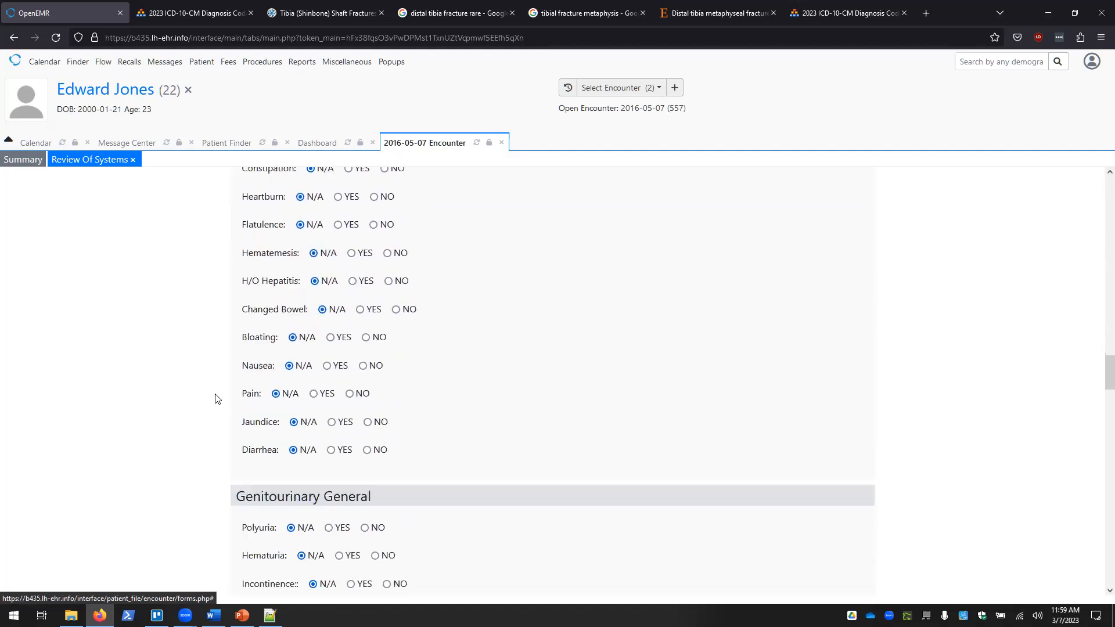
scroll(216, 399, down, 5)
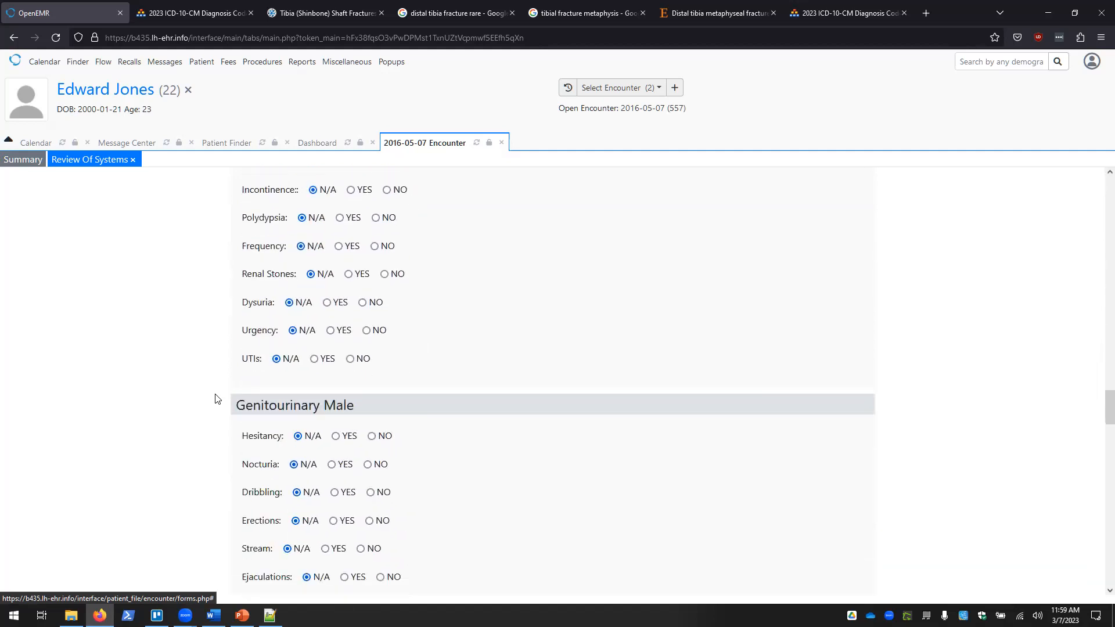
scroll(215, 398, down, 8)
scroll(216, 398, down, 3)
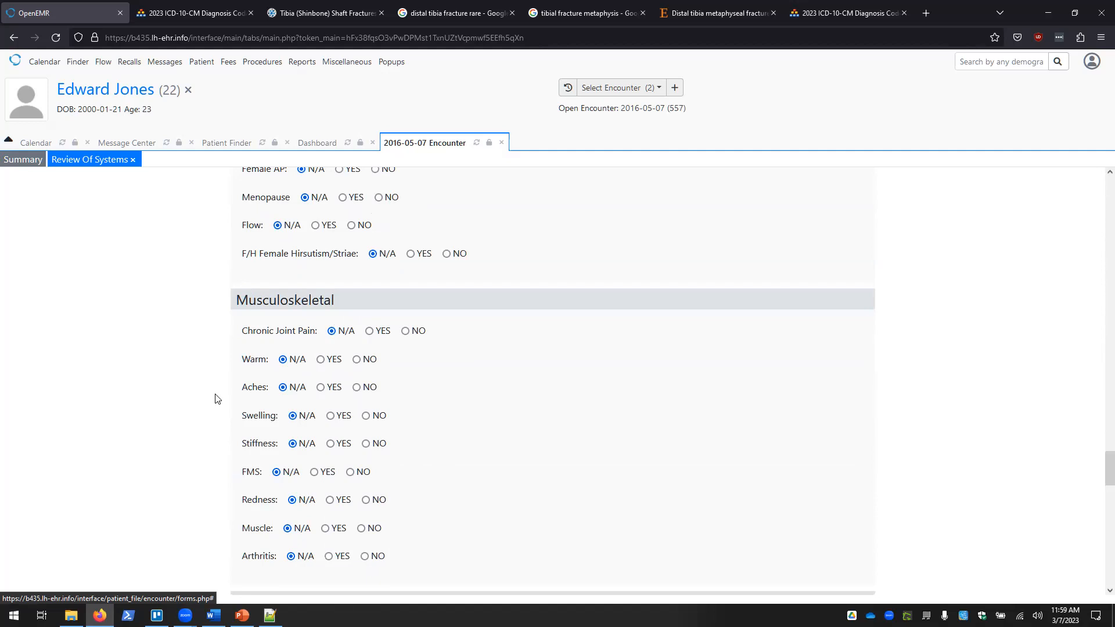
scroll(215, 398, down, 2)
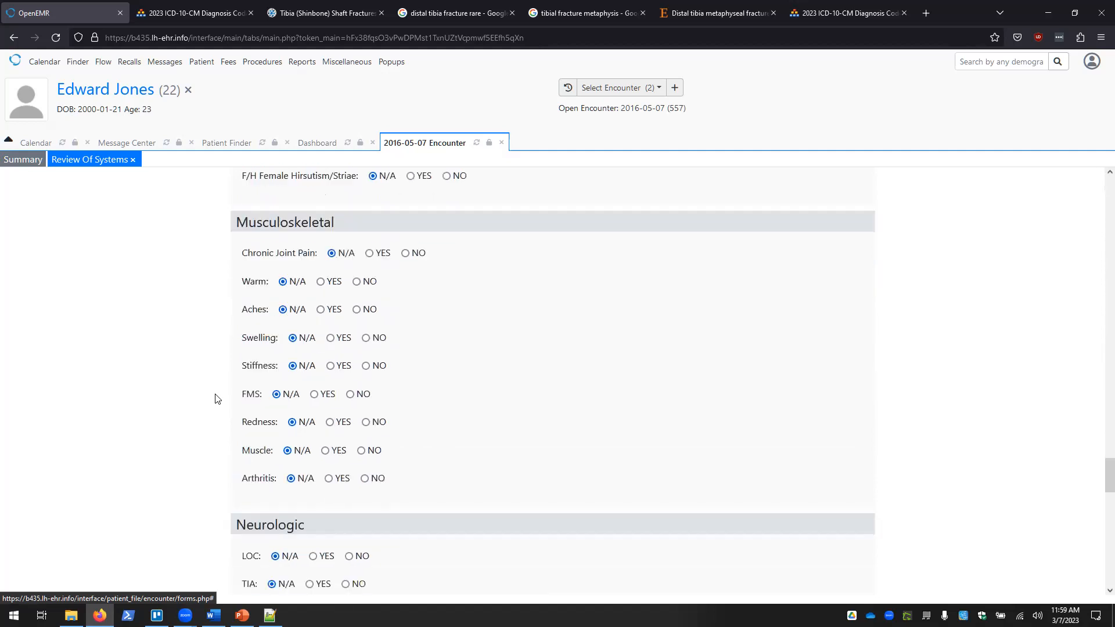
scroll(216, 398, up, 2)
scroll(215, 399, down, 1)
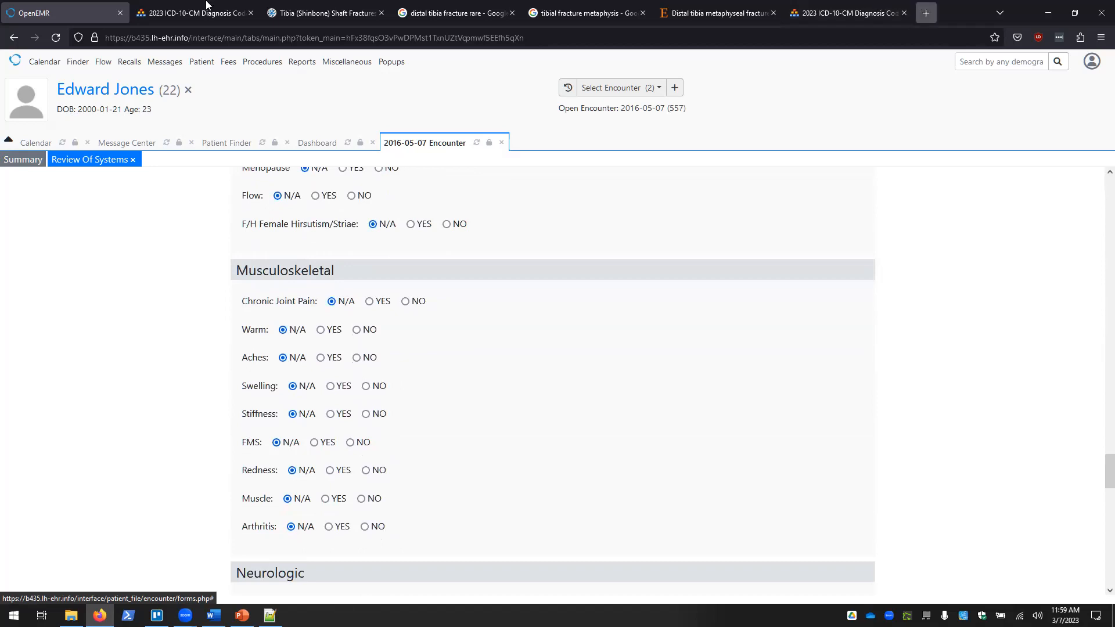
Step: Search the web for "fms muscle" to look up the FMS abbreviation, and return to the Review Of Systems form in OpenEMR
click(240, 7)
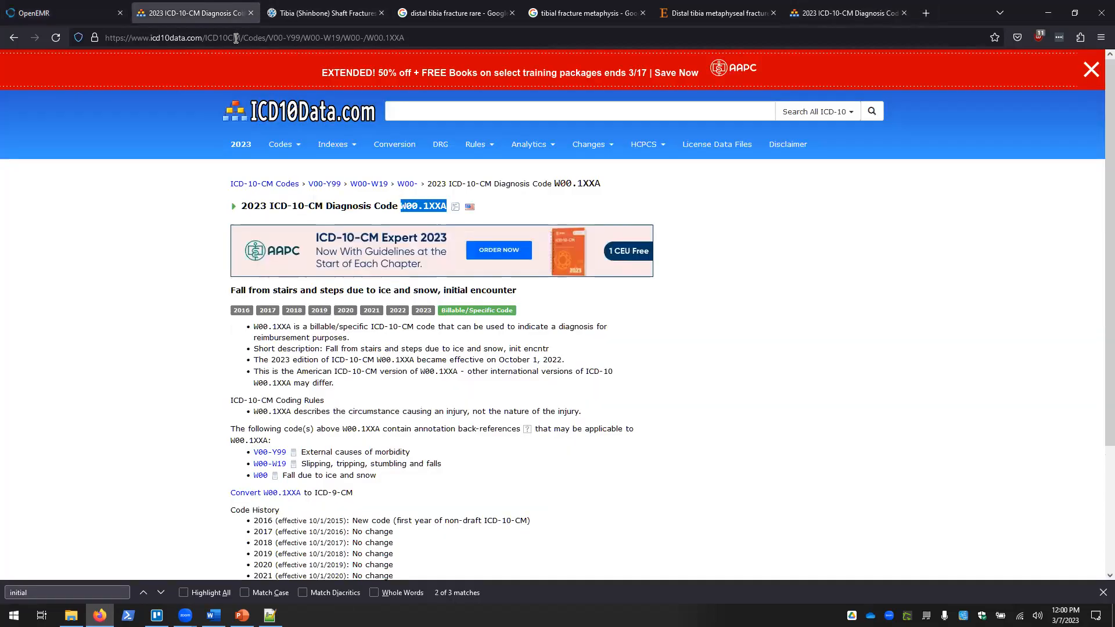
click(236, 36)
text(fms mus)
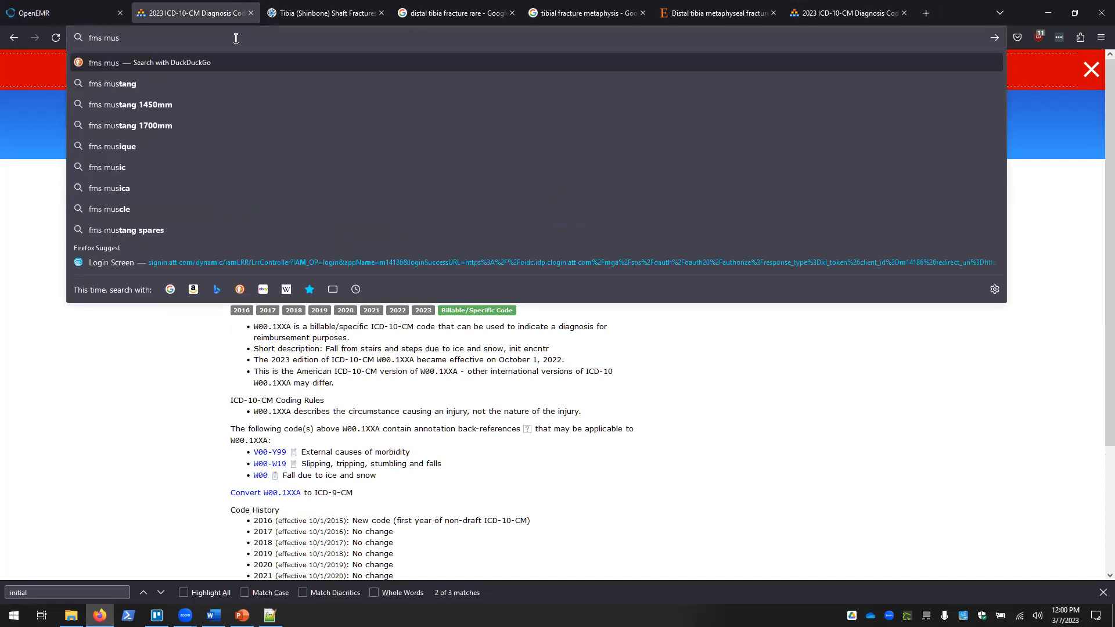
text(cule)
key(Return)
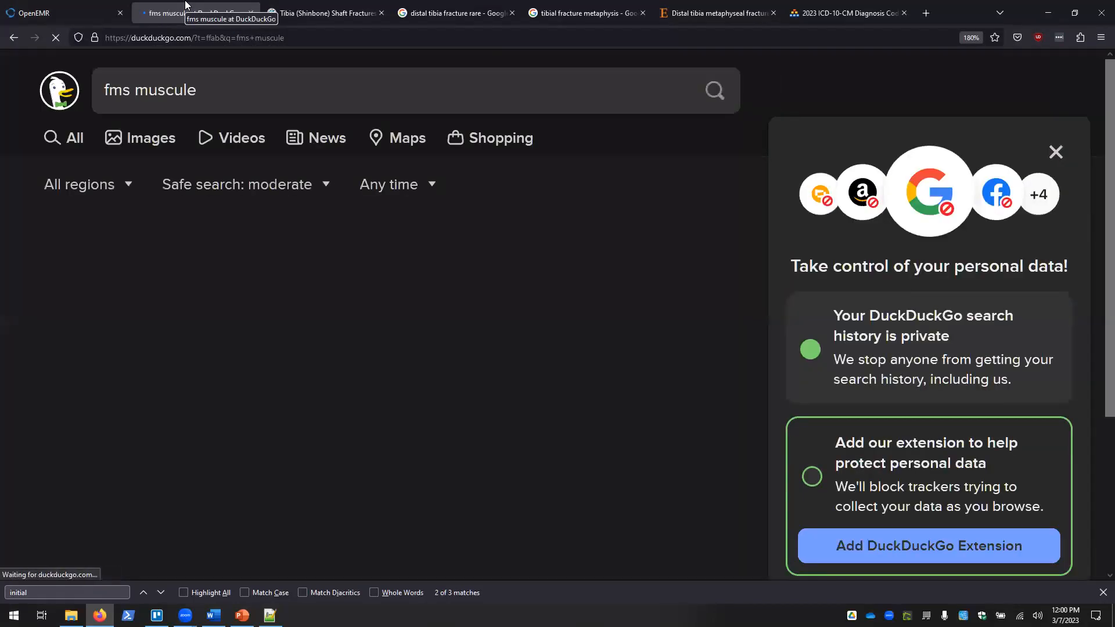
click(257, 83)
key(BackSpace)
key(BackSpace)
key(BackSpace)
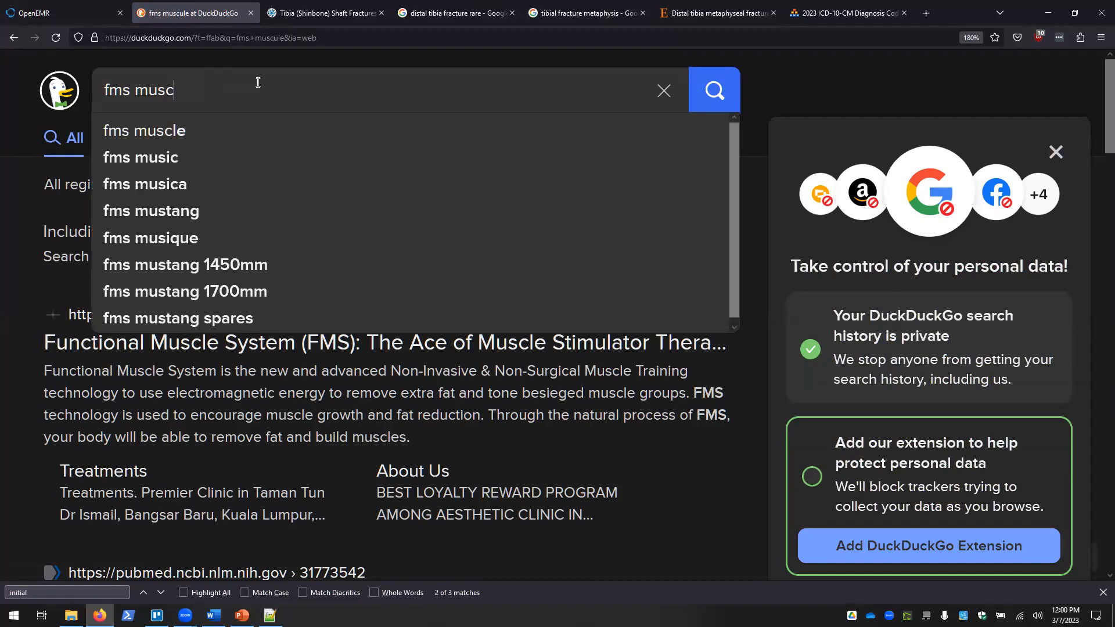
text(le)
key(Return)
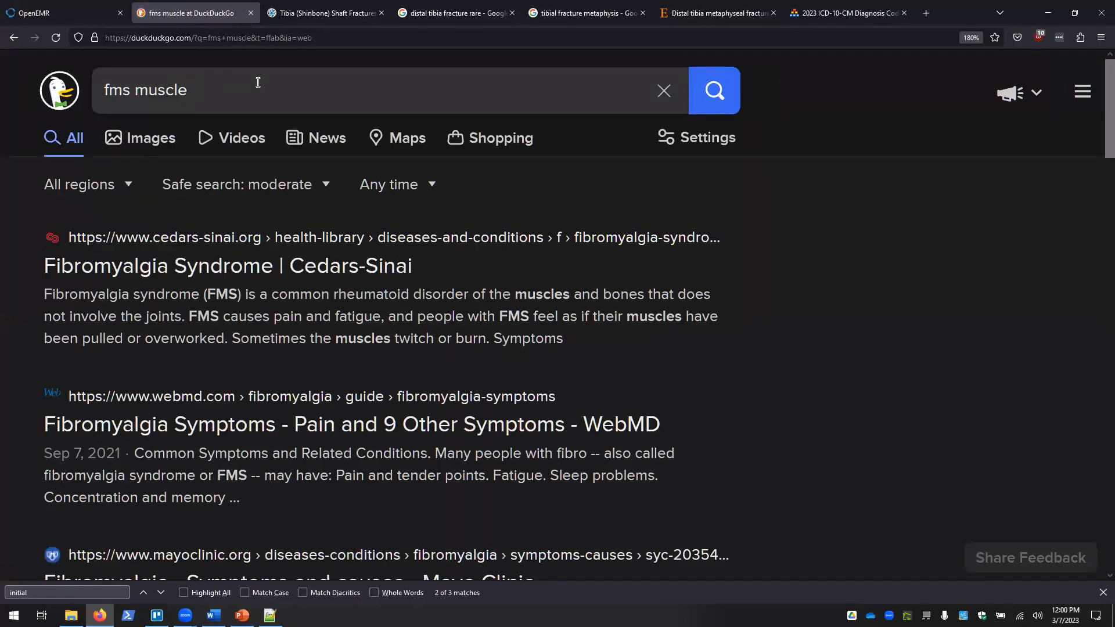
click(11, 7)
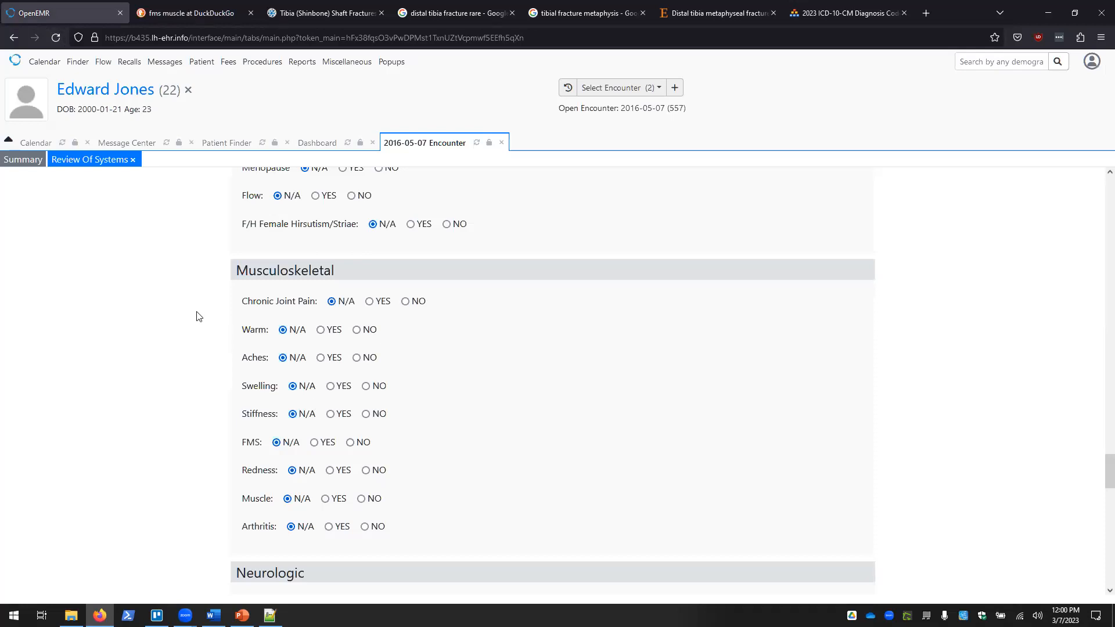
Step: Examine the Neurologic, Skin, Psychiatric, Endocrine and Hematologic/Allergic/Immunologic sections through to the end of the Review Of Systems form
scroll(198, 317, down, 3)
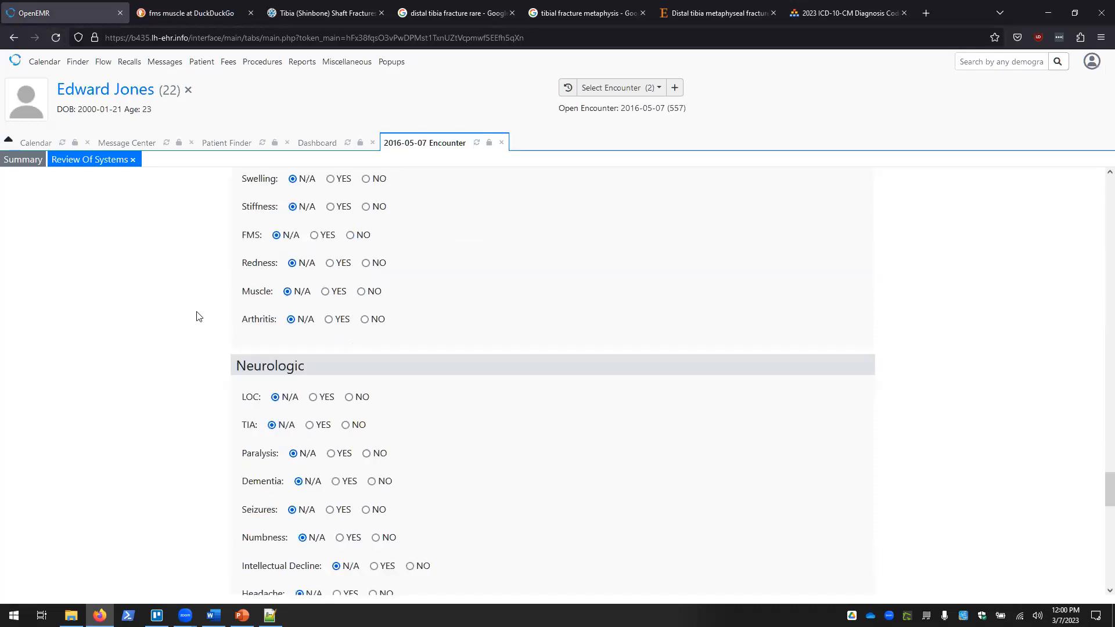
scroll(199, 317, down, 2)
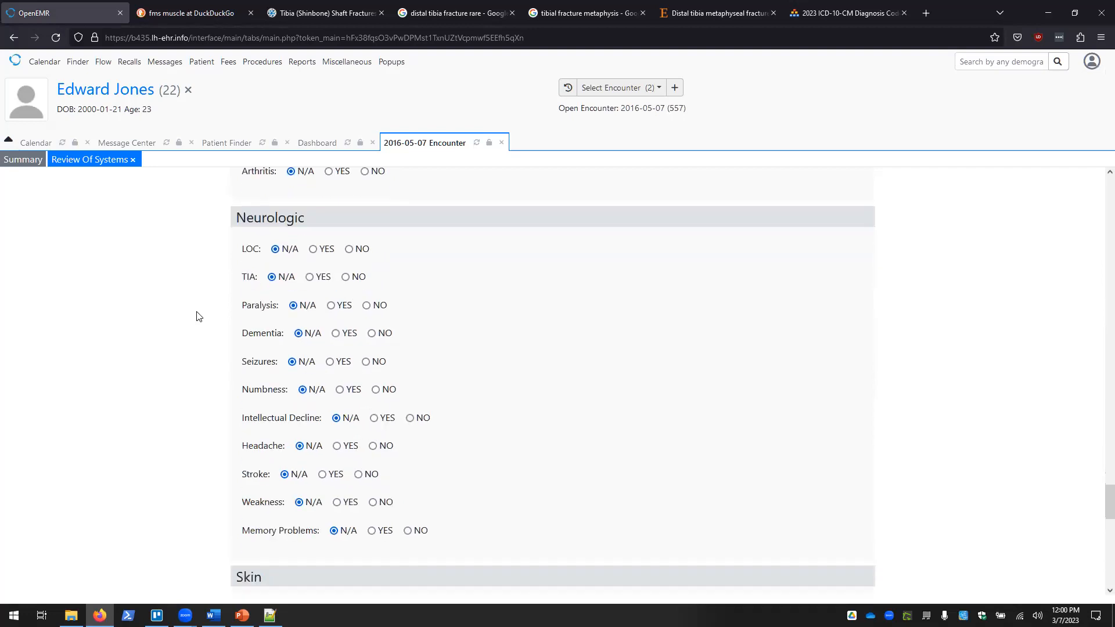
scroll(196, 316, down, 4)
scroll(196, 317, up, 4)
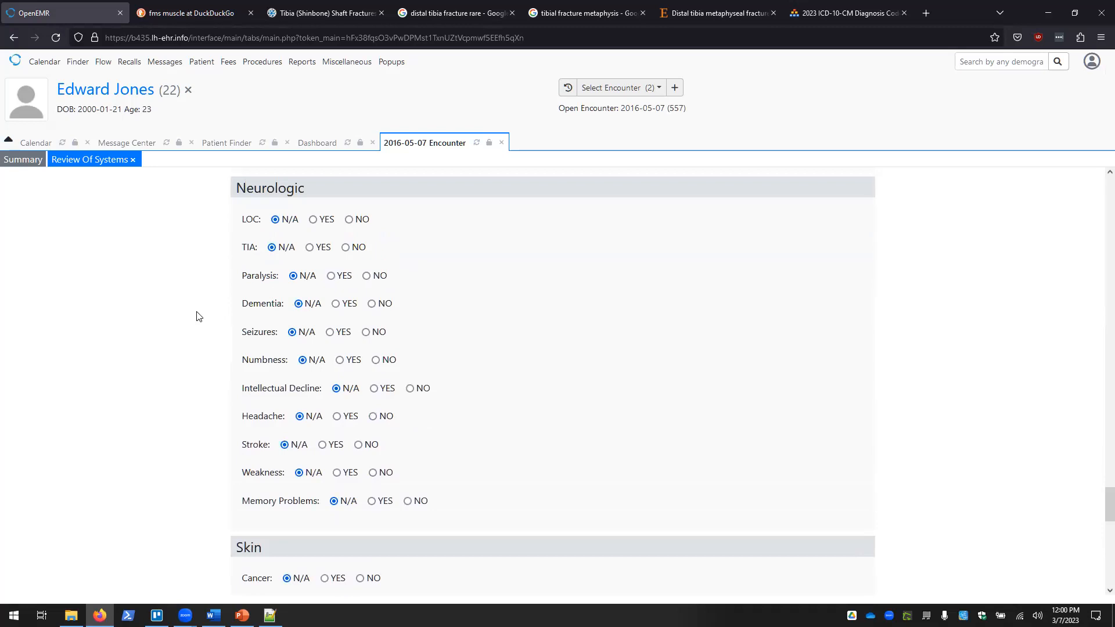
scroll(199, 317, down, 4)
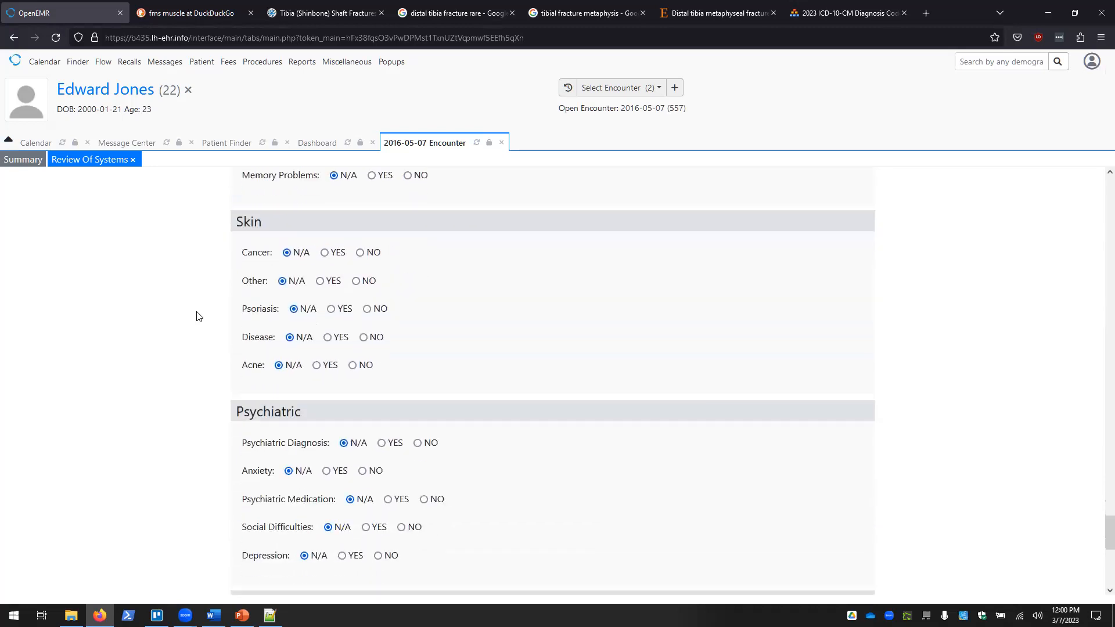
scroll(197, 317, down, 2)
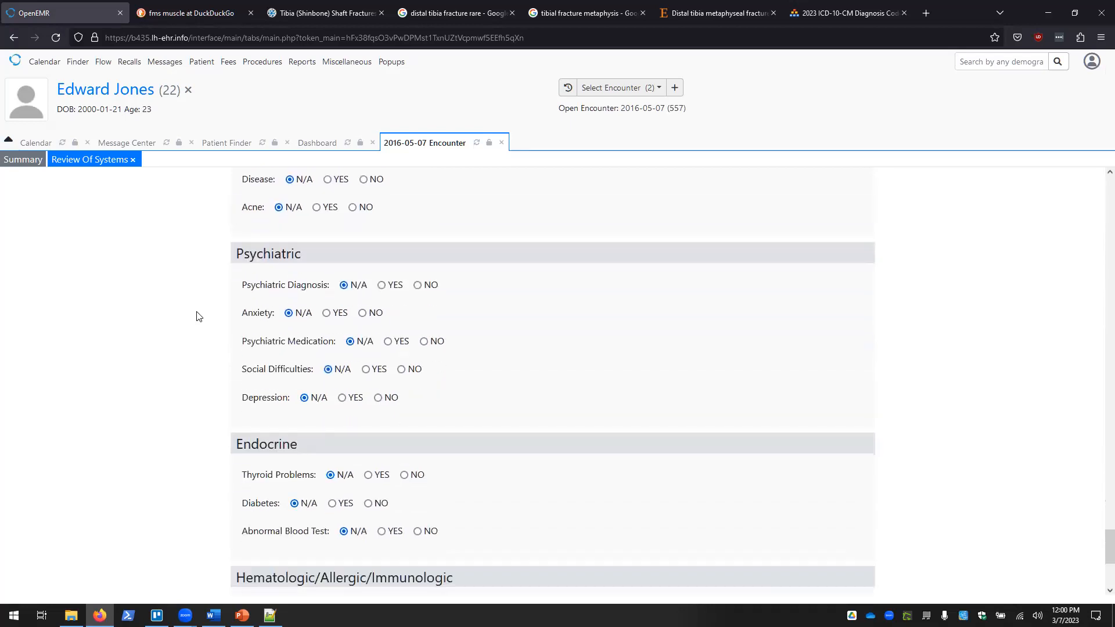
scroll(196, 316, down, 2)
scroll(197, 316, down, 2)
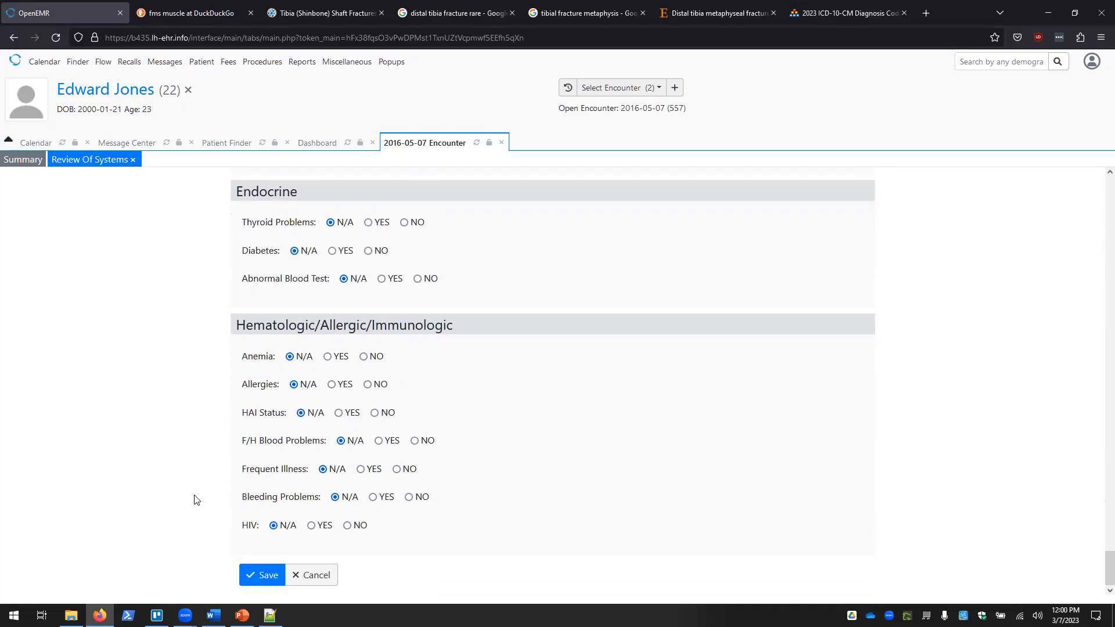
Step: Recheck the Review Of Systems sections from the end of the form back up to Ears, Nose, Mouth, Throat
scroll(196, 499, up, 5)
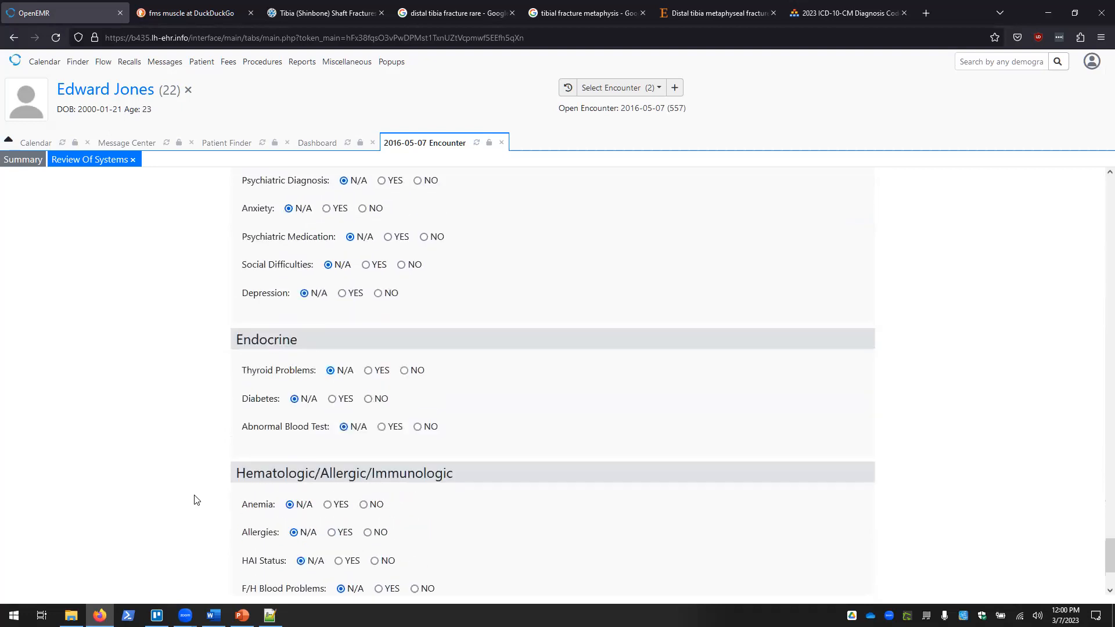
scroll(196, 499, up, 2)
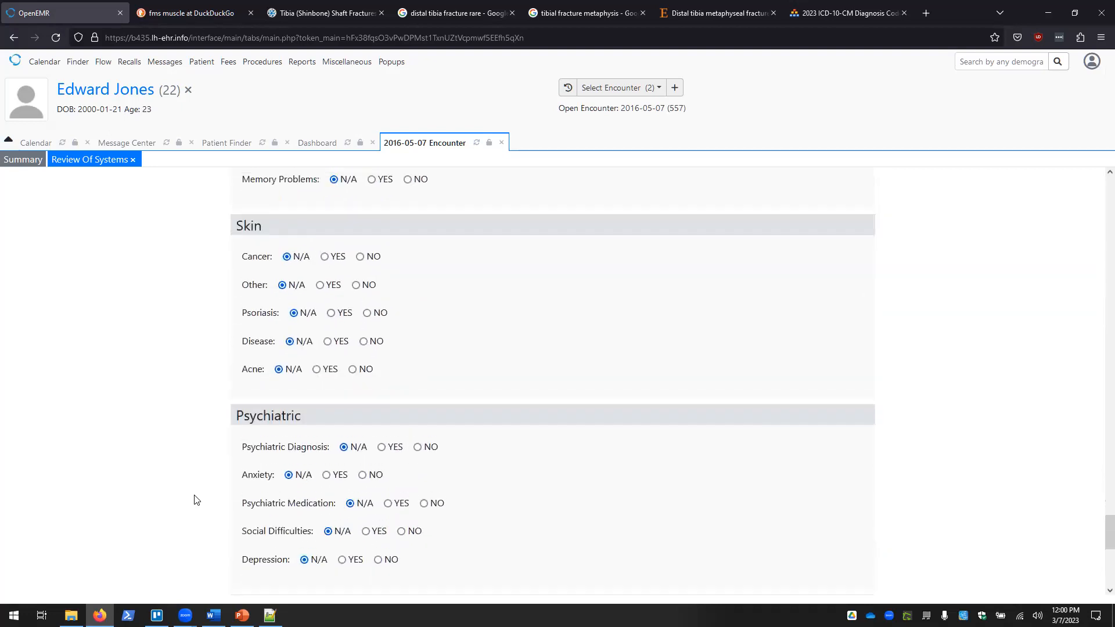
scroll(196, 500, up, 3)
scroll(196, 500, up, 10)
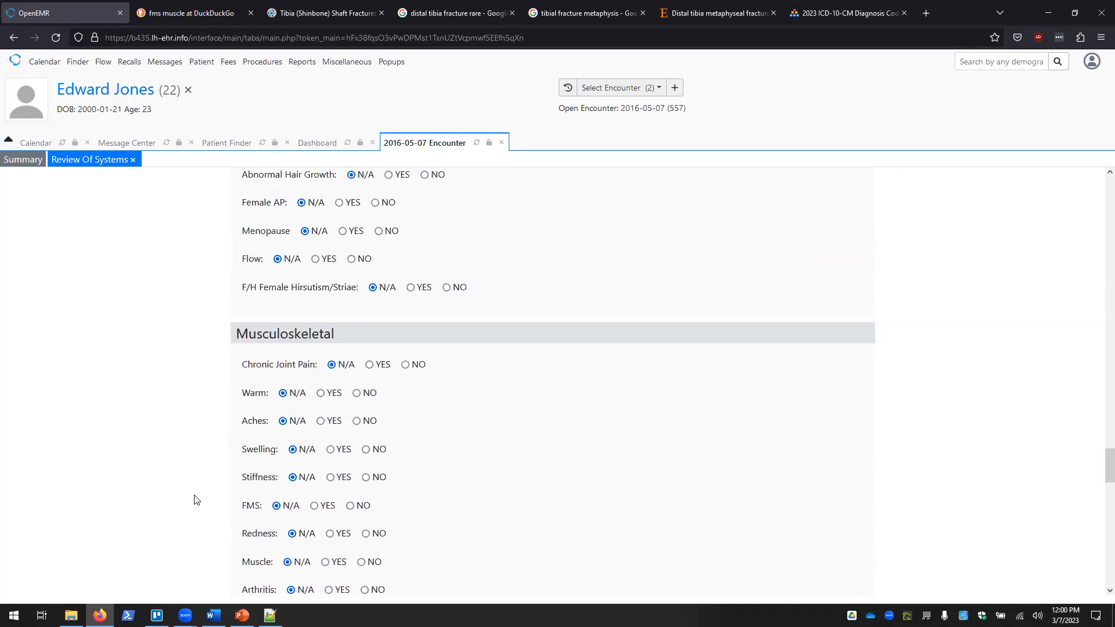
scroll(196, 502, down, 3)
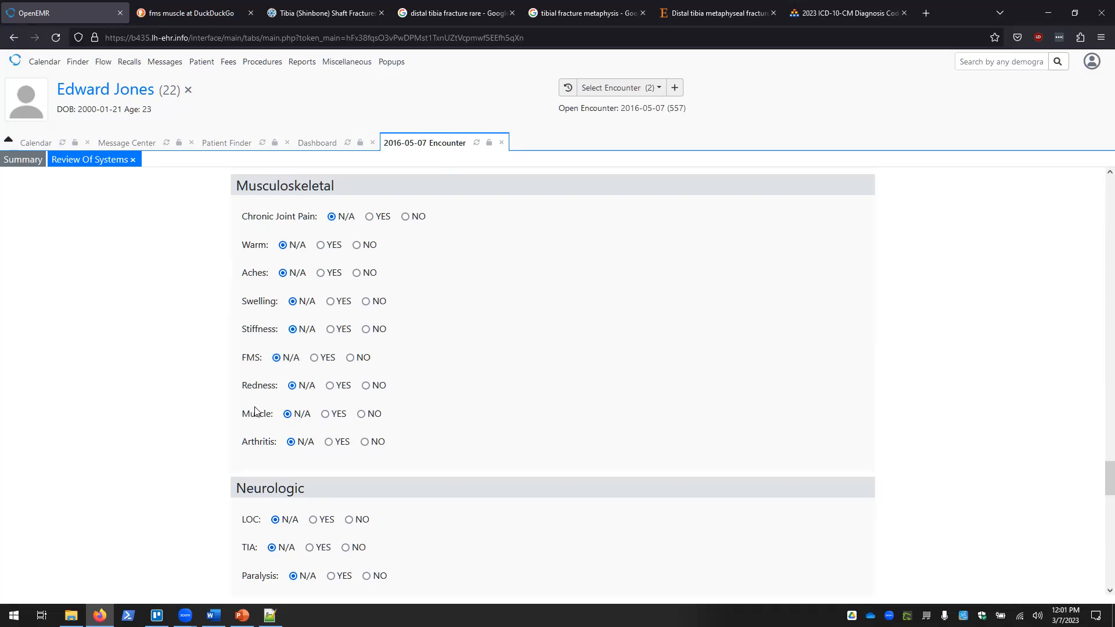
scroll(216, 435, up, 5)
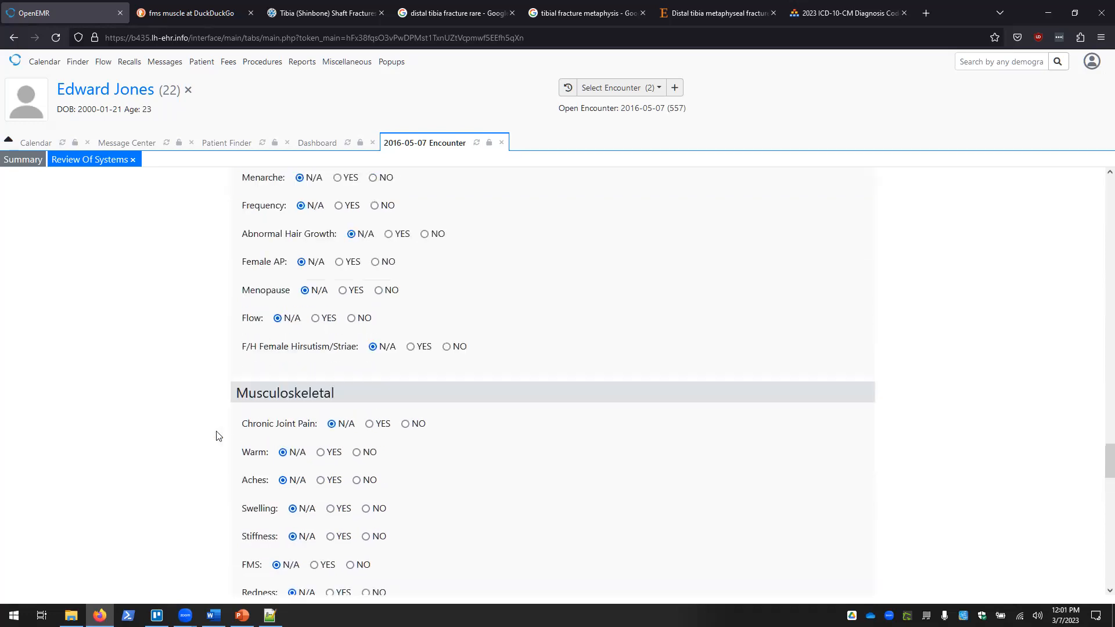
scroll(216, 435, up, 1)
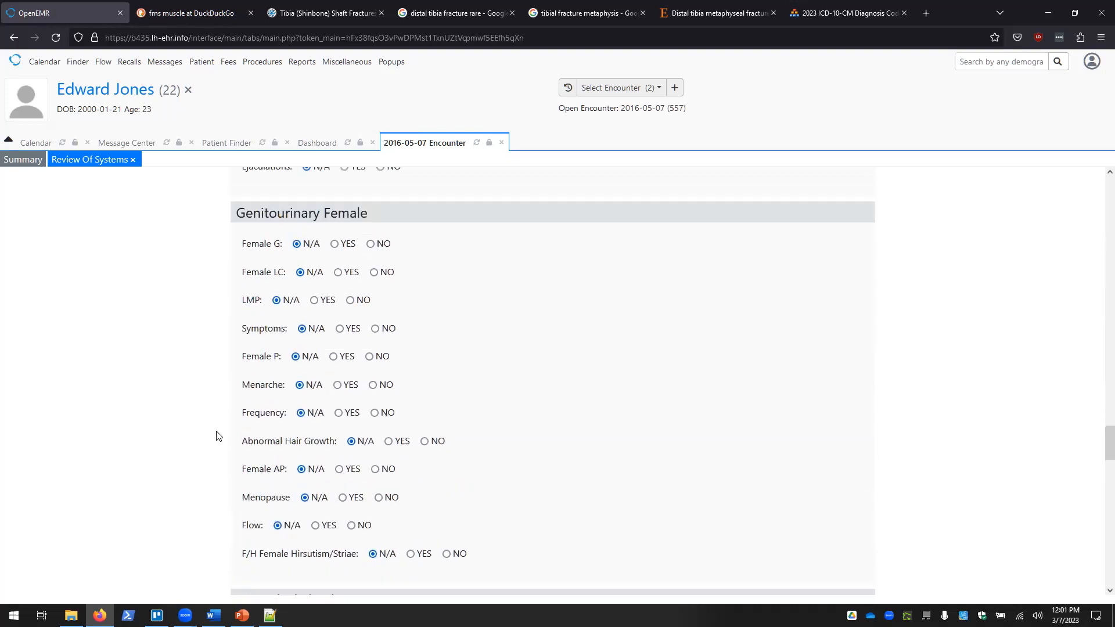
scroll(216, 435, up, 10)
scroll(217, 435, up, 4)
scroll(216, 435, up, 6)
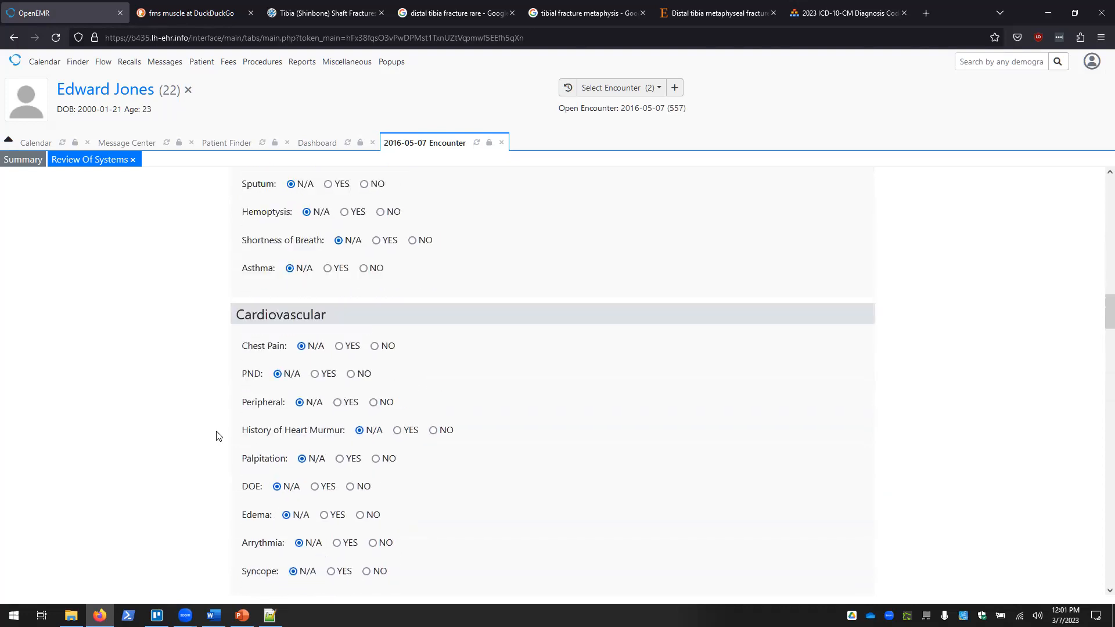
scroll(216, 435, down, 4)
scroll(217, 436, up, 3)
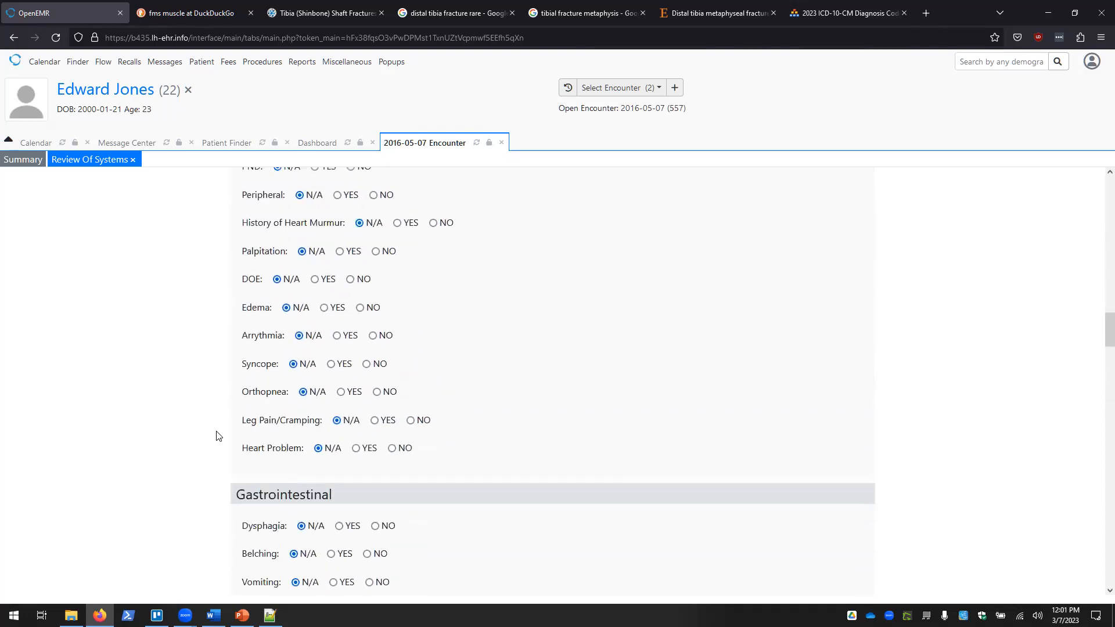
scroll(218, 435, up, 4)
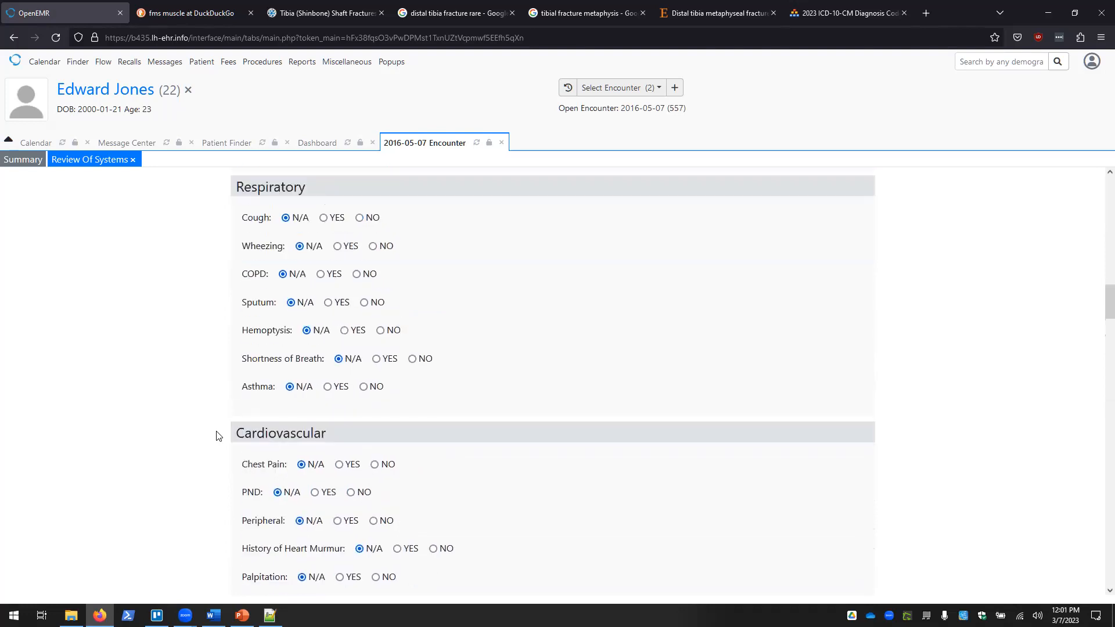
scroll(216, 435, up, 4)
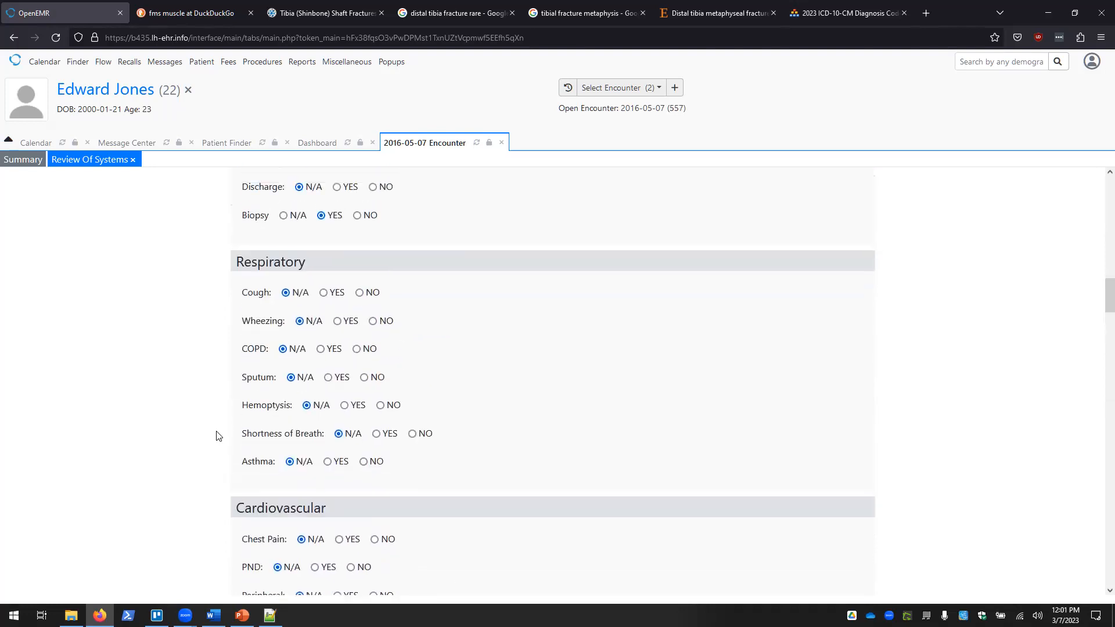
scroll(216, 436, up, 3)
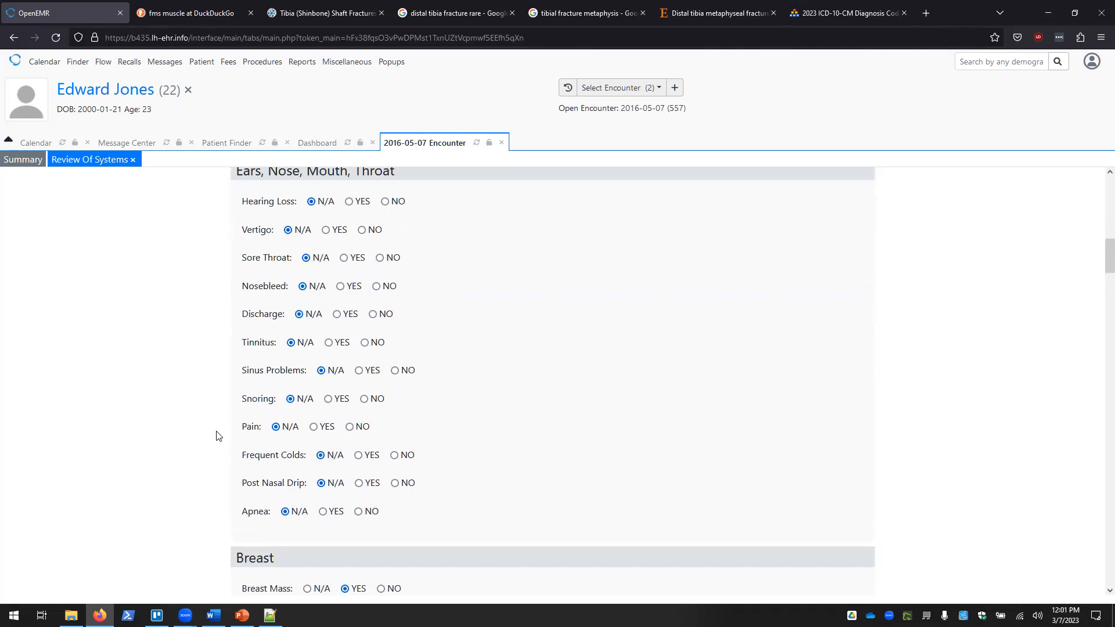
Step: Recheck the Eyes and Constitutional sections of the Review Of Systems form, and save the form to the encounter
scroll(218, 435, up, 3)
scroll(216, 435, up, 3)
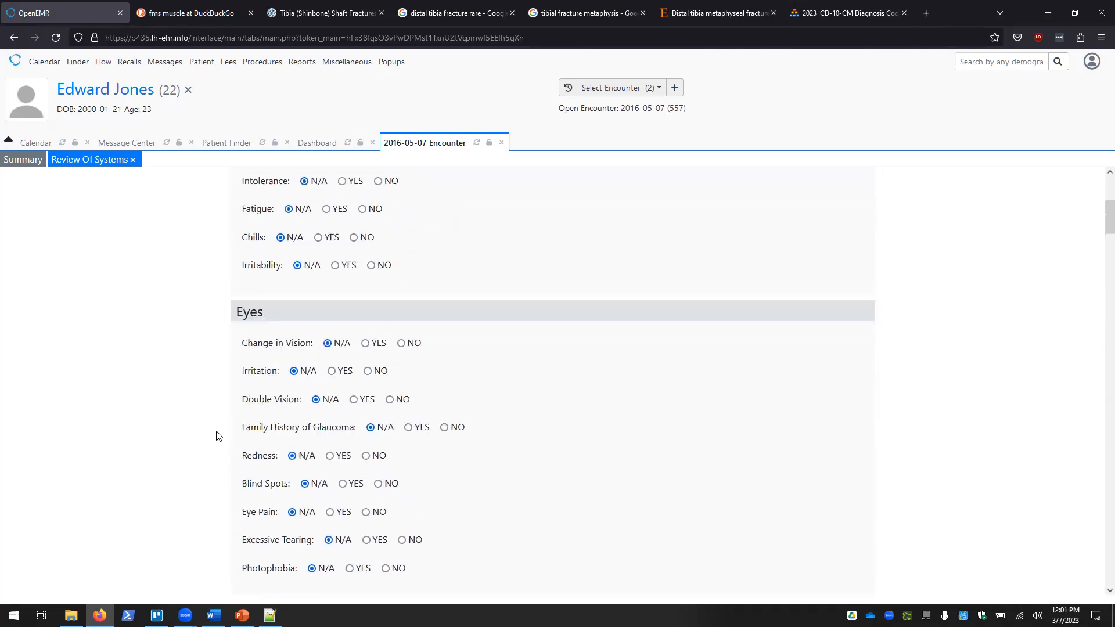
scroll(216, 436, up, 3)
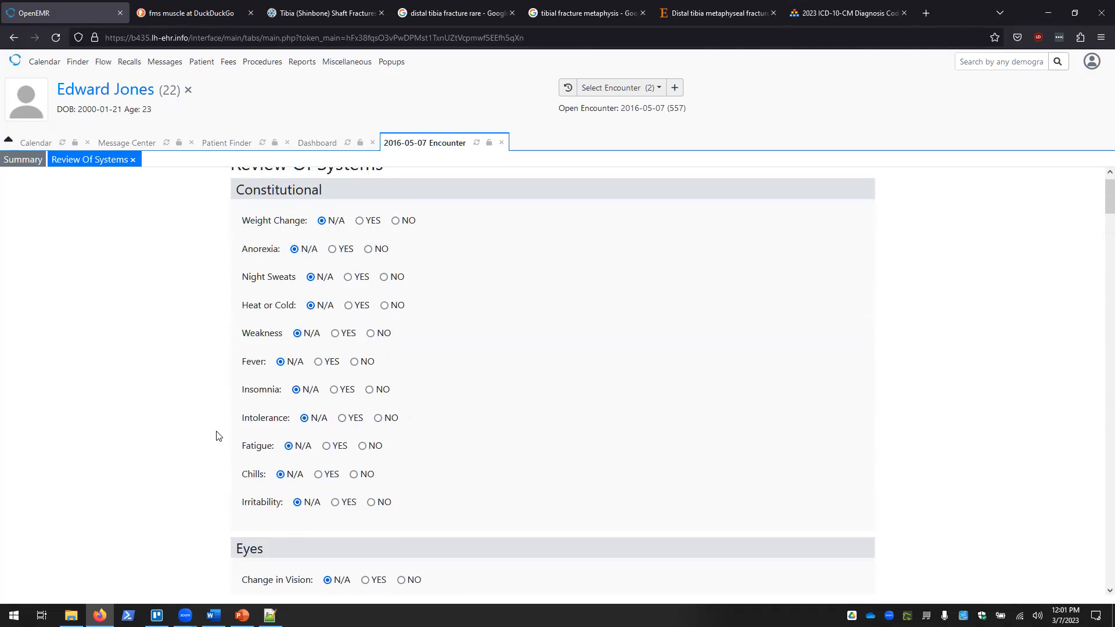
scroll(216, 436, up, 1)
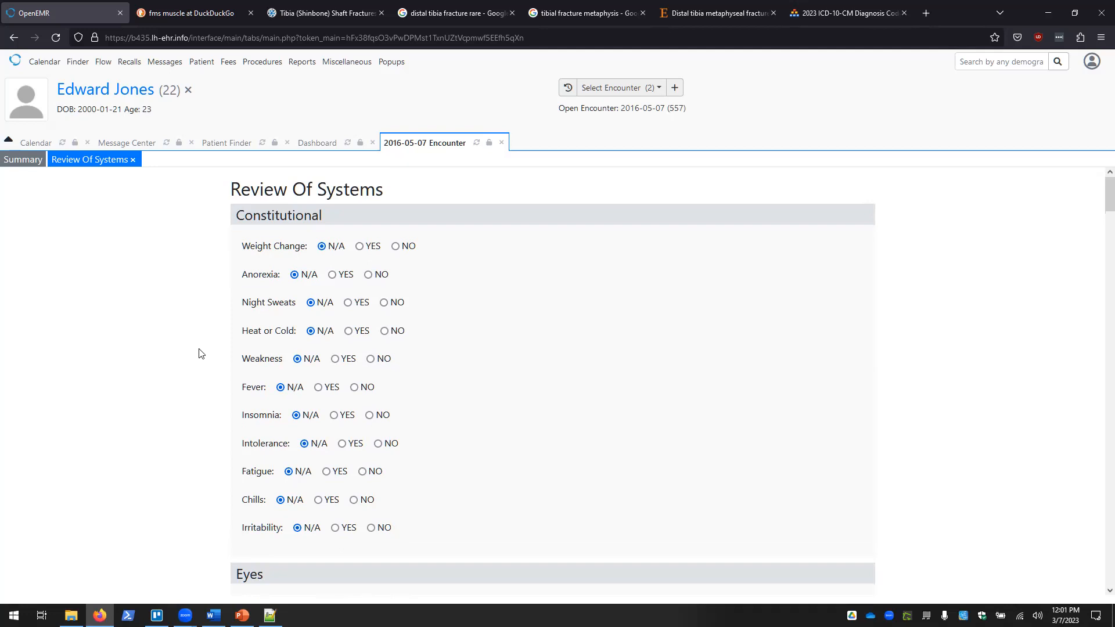
scroll(200, 354, down, 20)
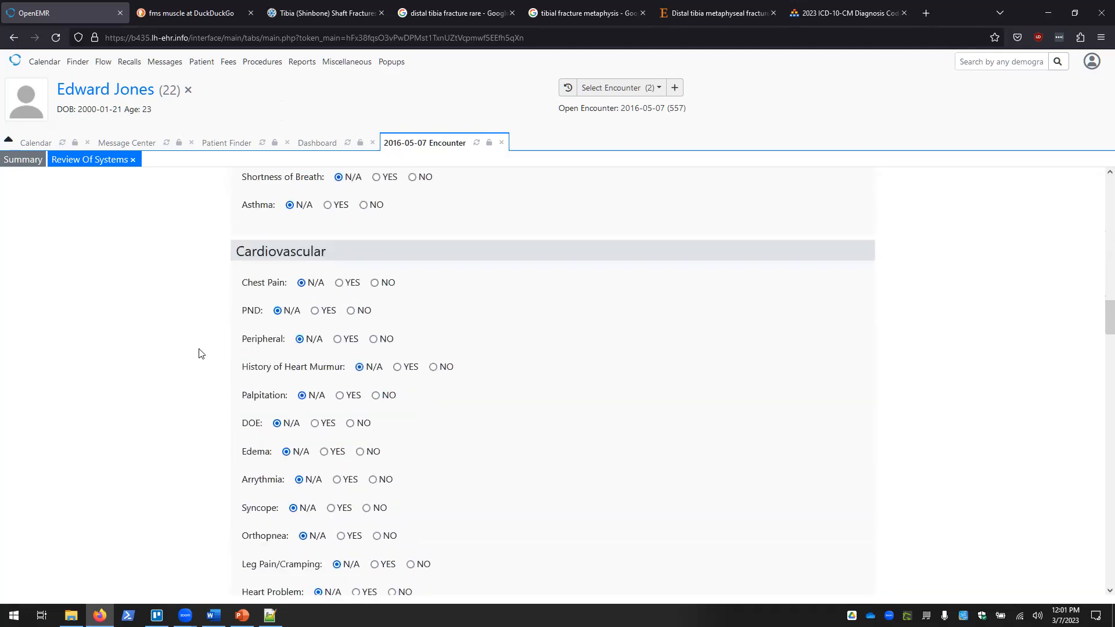
scroll(200, 354, down, 20)
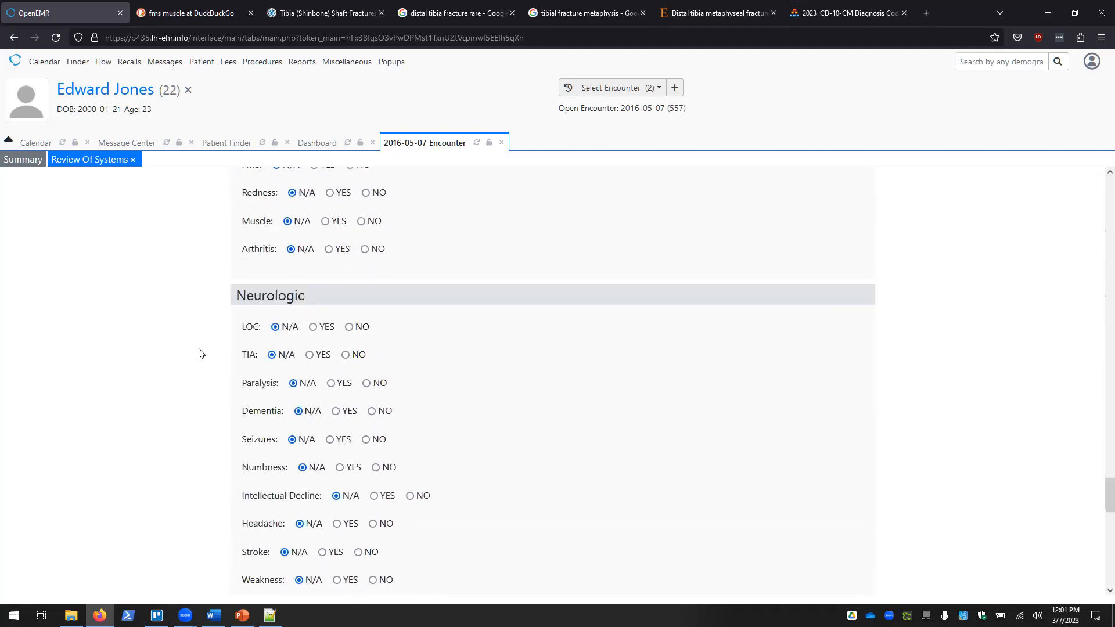
scroll(200, 353, down, 3)
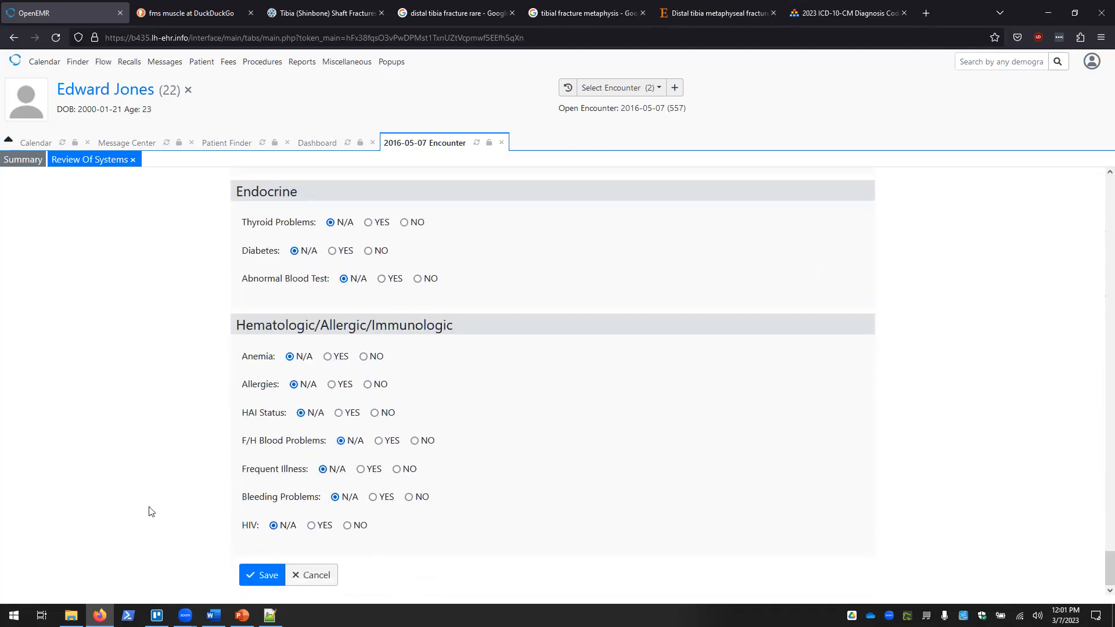
click(252, 575)
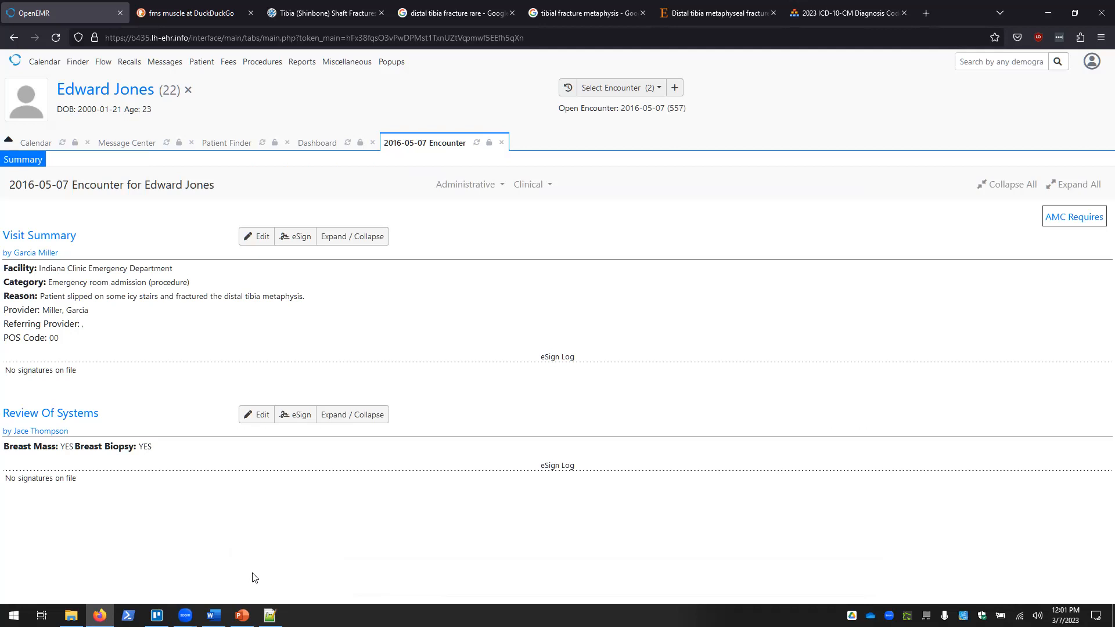
Step: Reopen the saved Review Of Systems form for editing and examine the sections from Constitutional through Cardiovascular
click(256, 414)
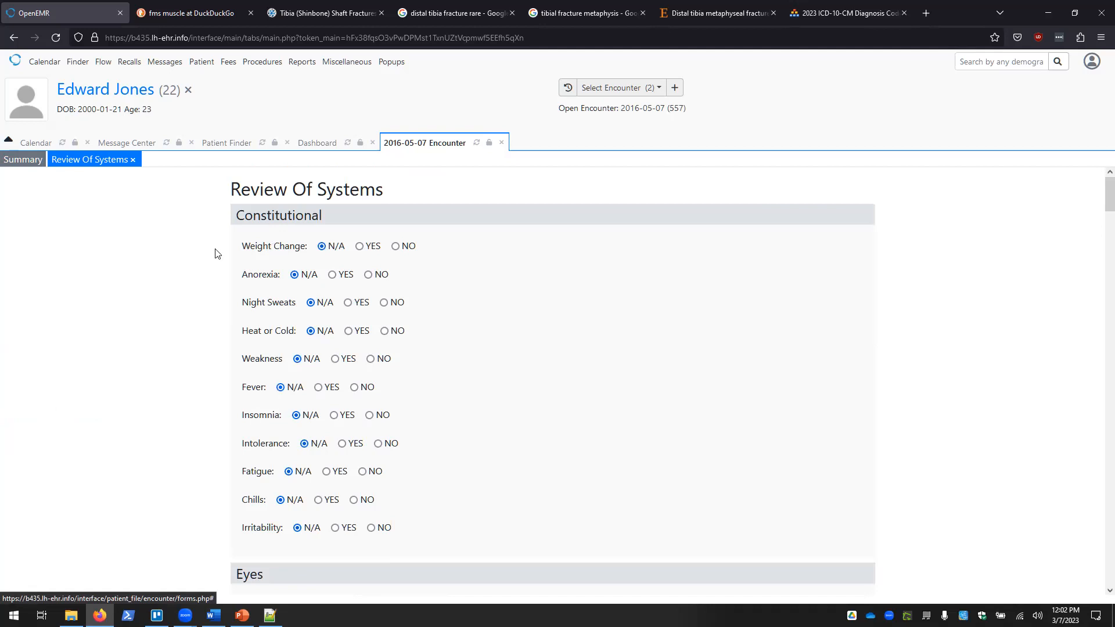
scroll(215, 253, down, 5)
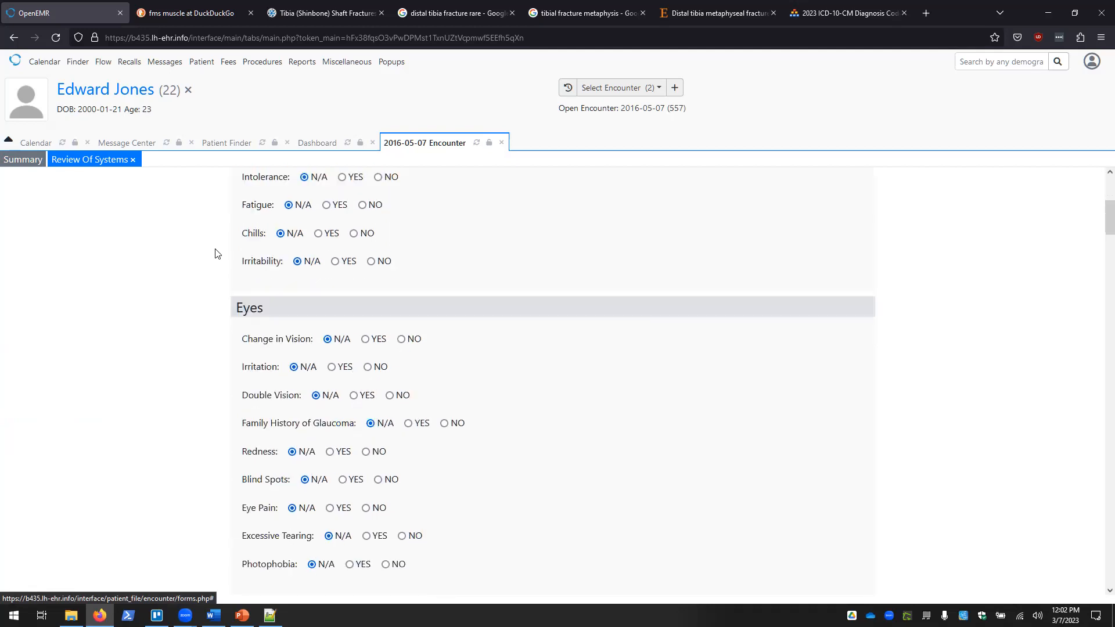
scroll(215, 254, down, 1)
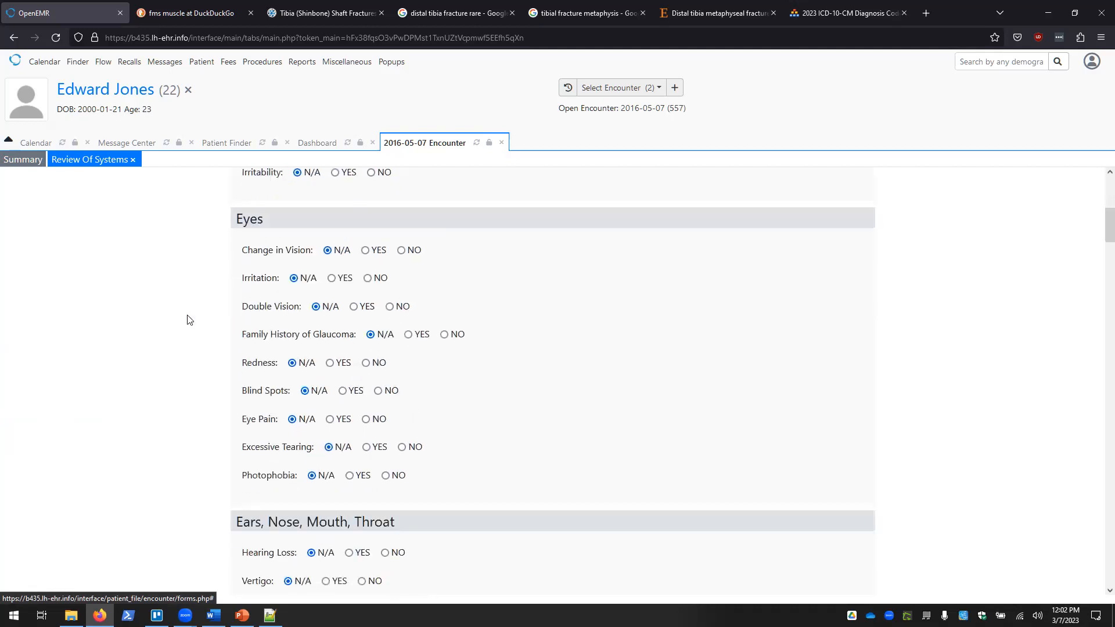
scroll(187, 319, down, 3)
scroll(187, 319, down, 2)
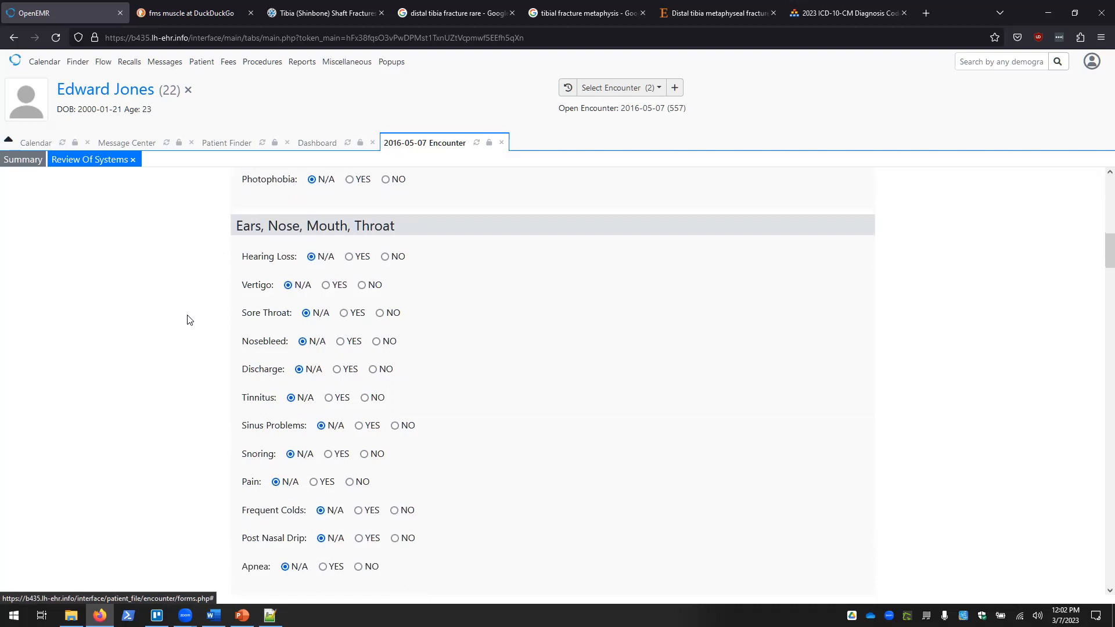
scroll(187, 320, down, 5)
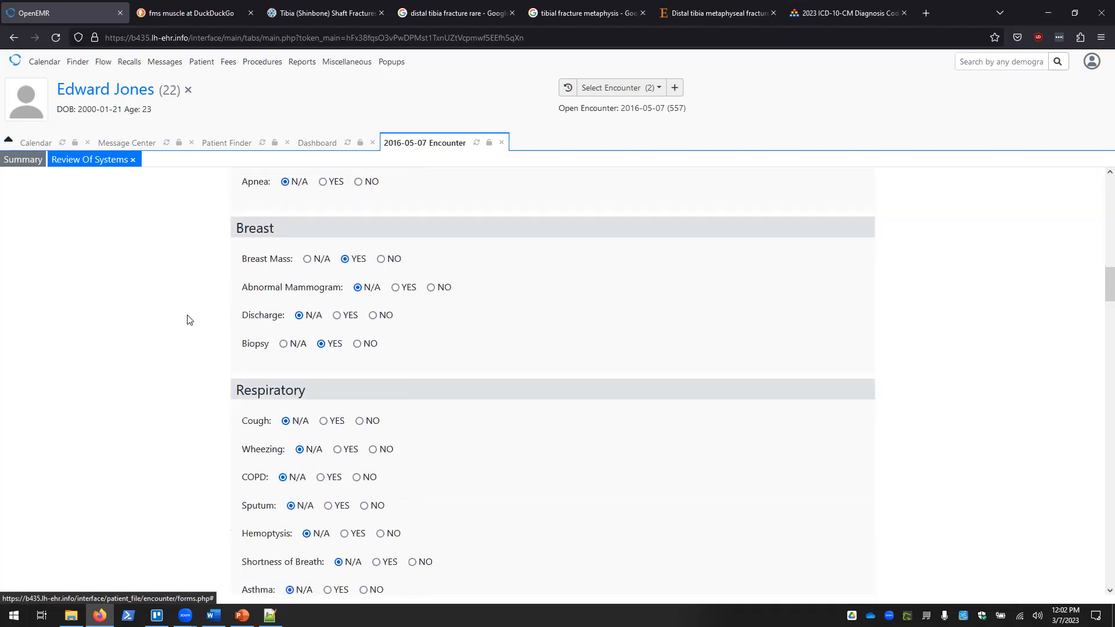
scroll(186, 320, down, 2)
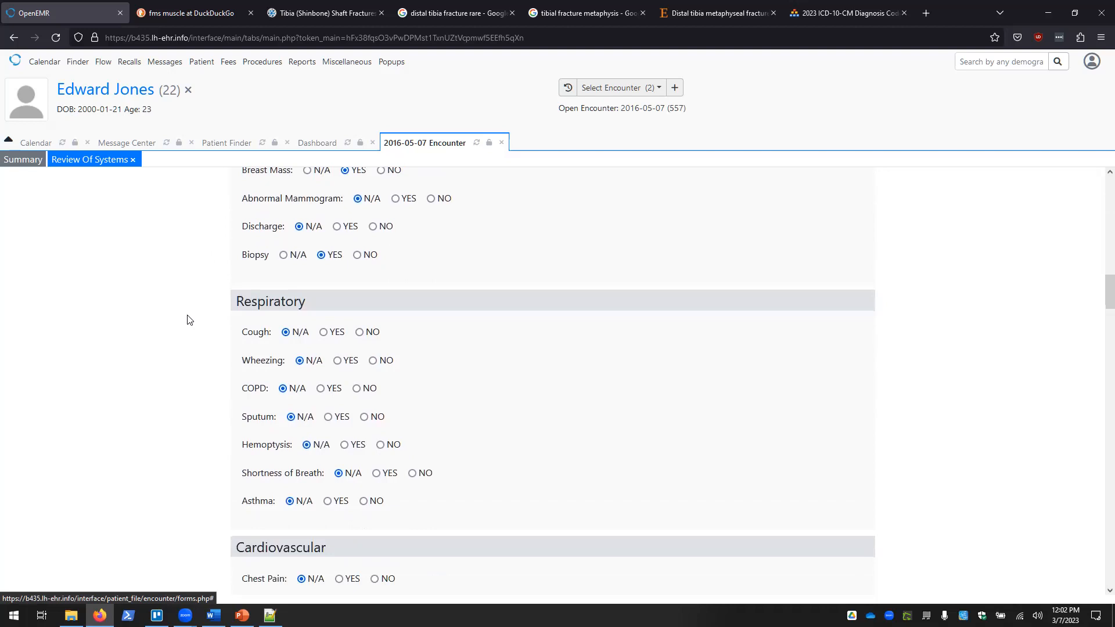
scroll(187, 319, down, 4)
scroll(186, 320, down, 2)
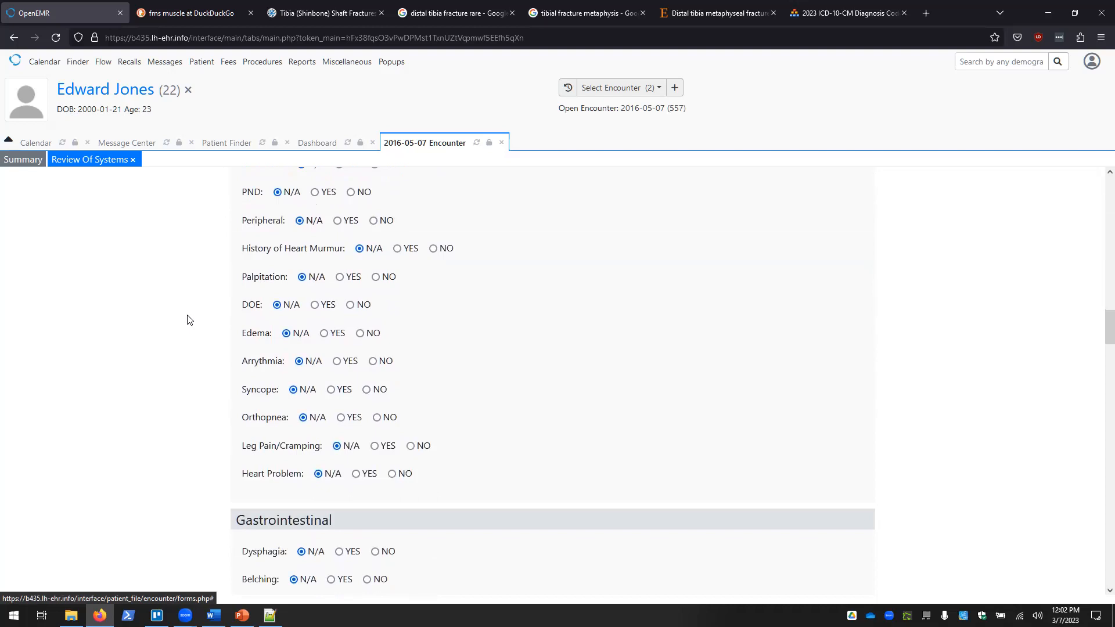
scroll(187, 320, up, 1)
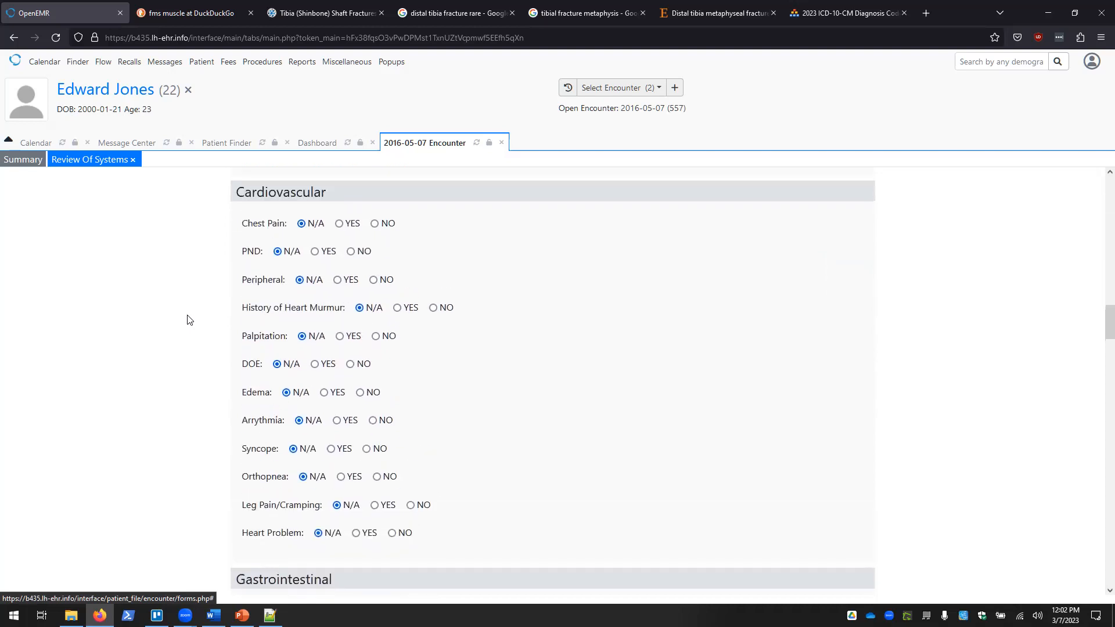
Step: Examine the Gastrointestinal, Genitourinary, Musculoskeletal and Neurologic sections of the Review Of Systems form for symptoms relevant to the injury
scroll(187, 320, down, 12)
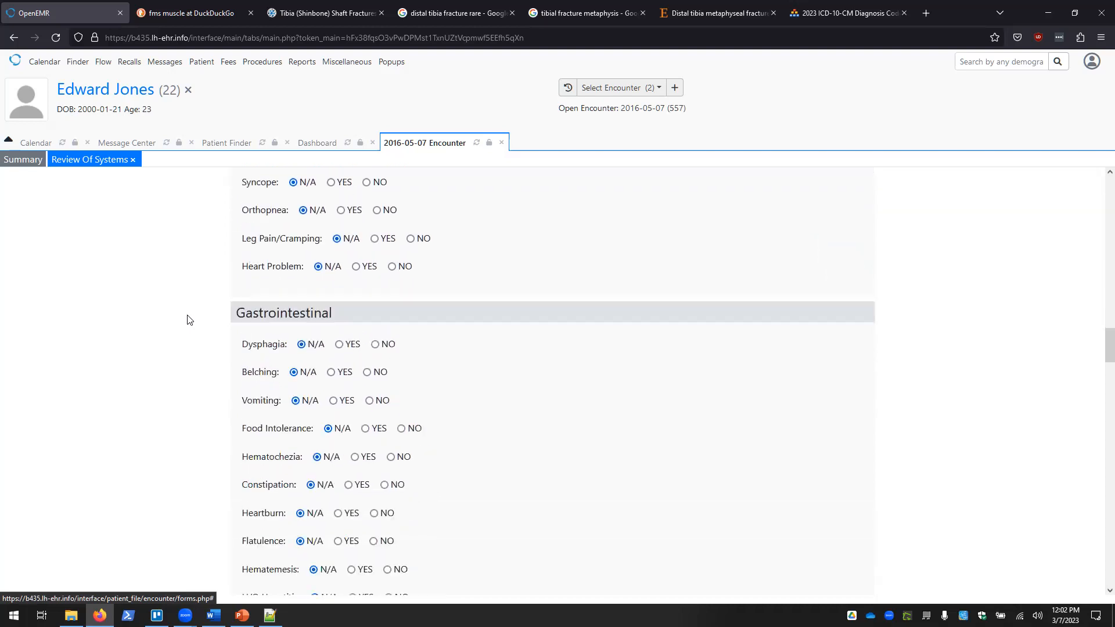
scroll(186, 319, down, 5)
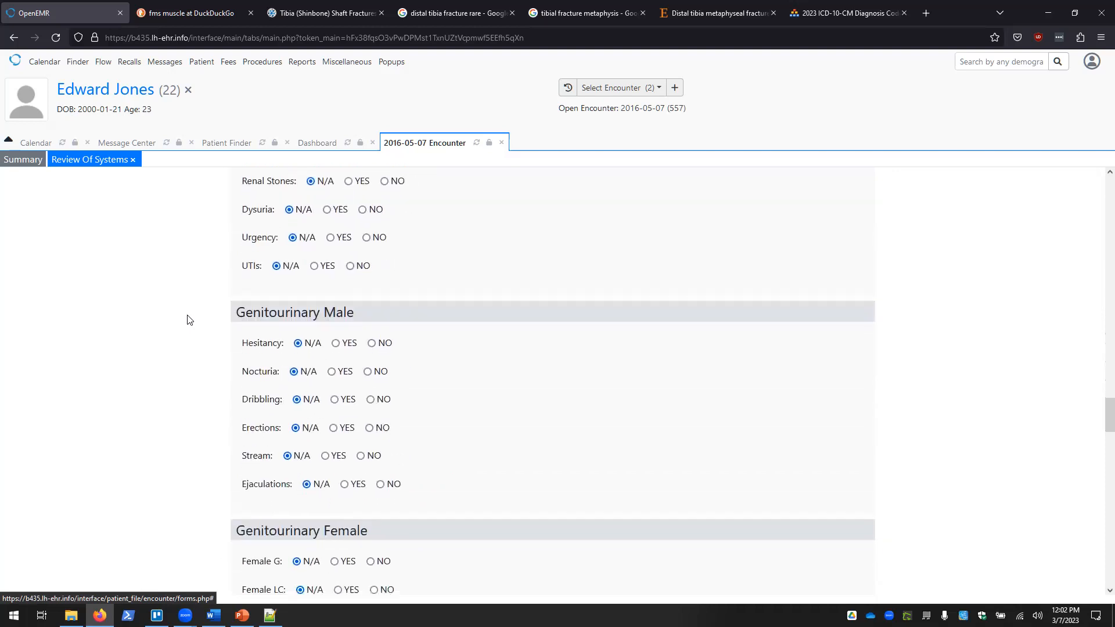
scroll(186, 320, down, 1)
scroll(187, 319, down, 4)
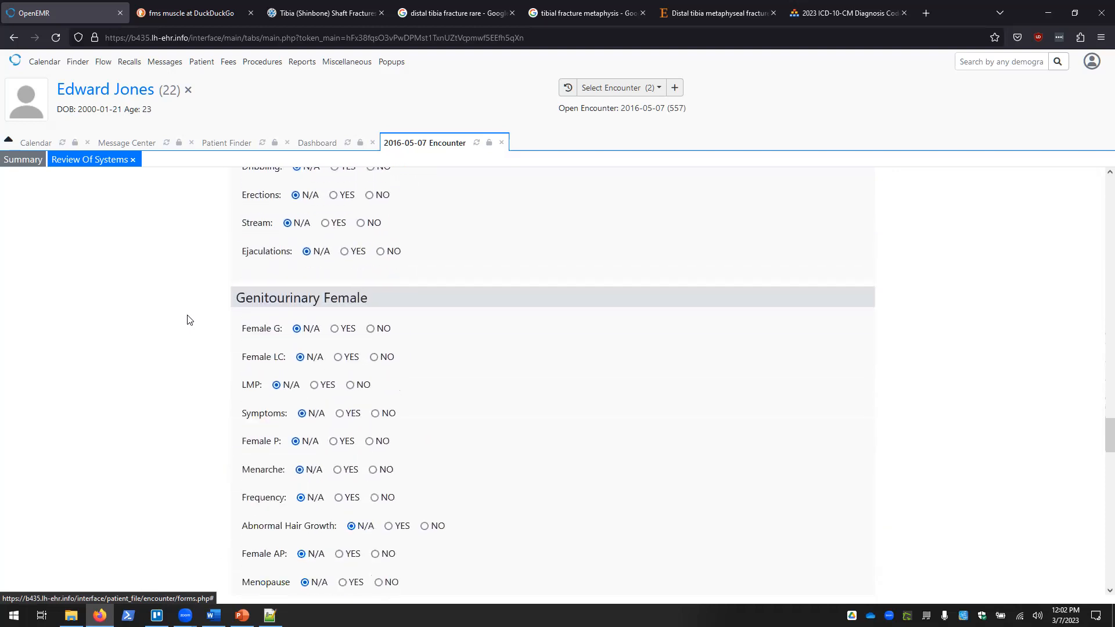
scroll(187, 320, down, 8)
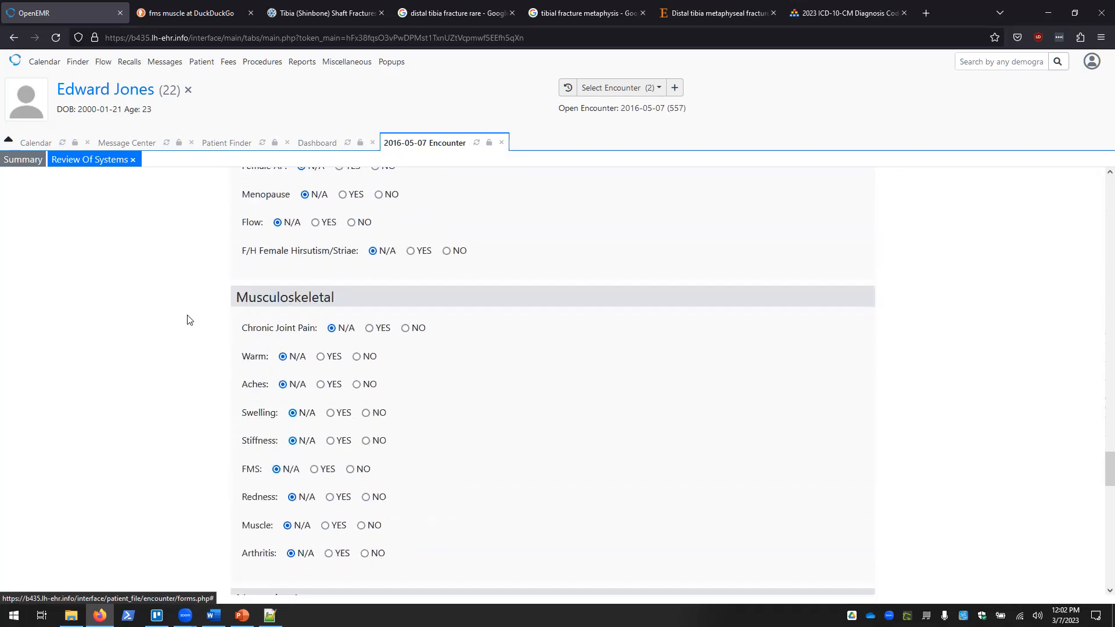
scroll(187, 320, down, 2)
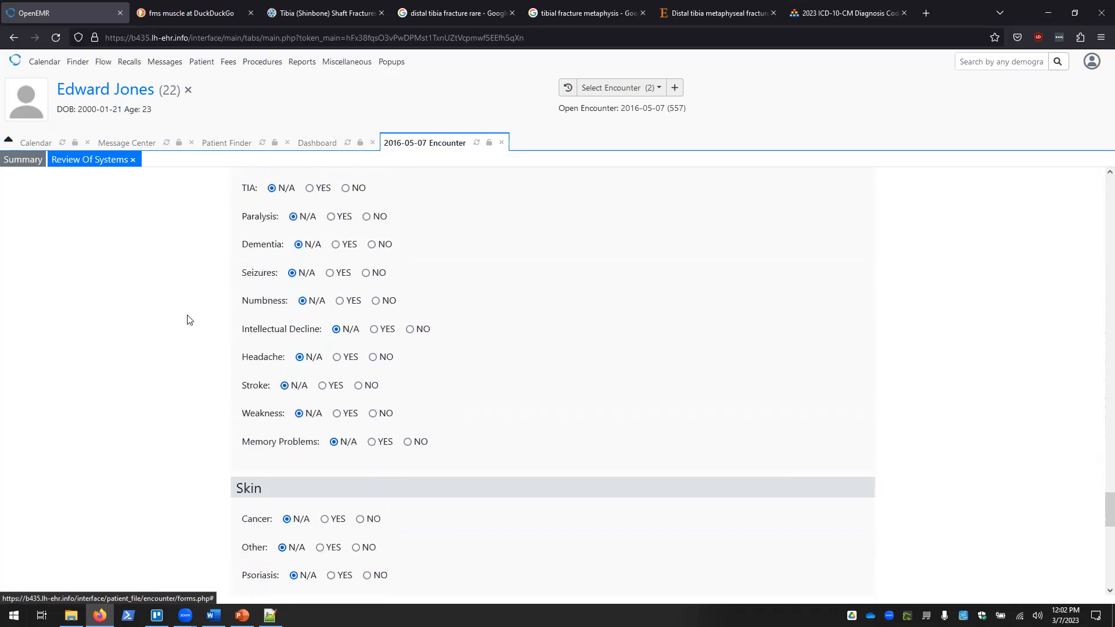
scroll(187, 320, up, 1)
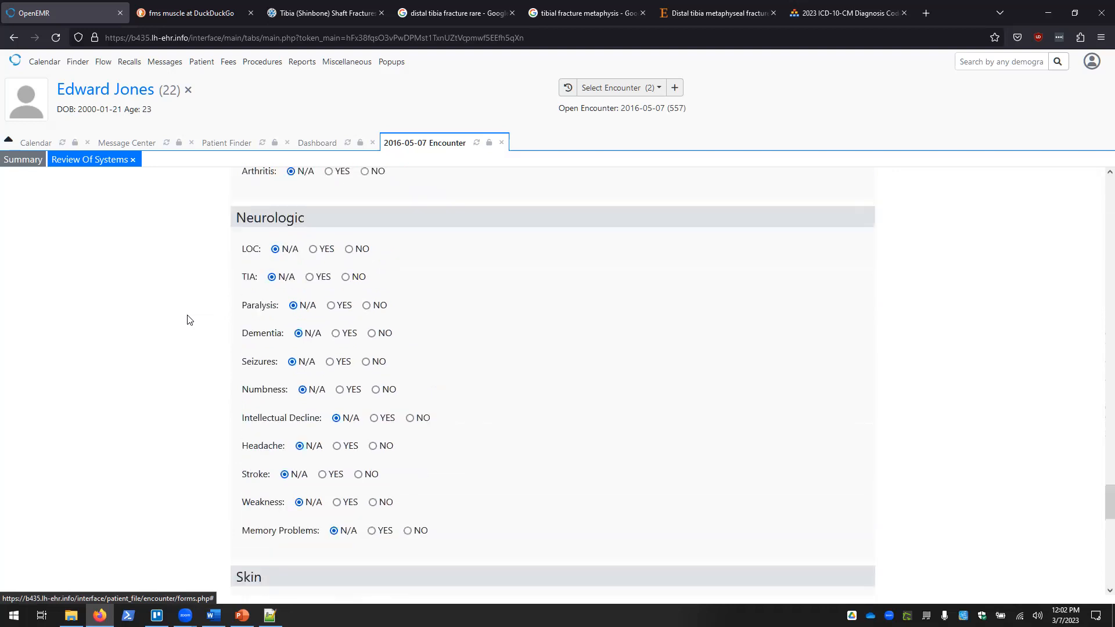
Step: Search the web for "loc neuroloogy" to look up the LOC abbreviation, and return to the Review Of Systems form in OpenEMR
click(203, 21)
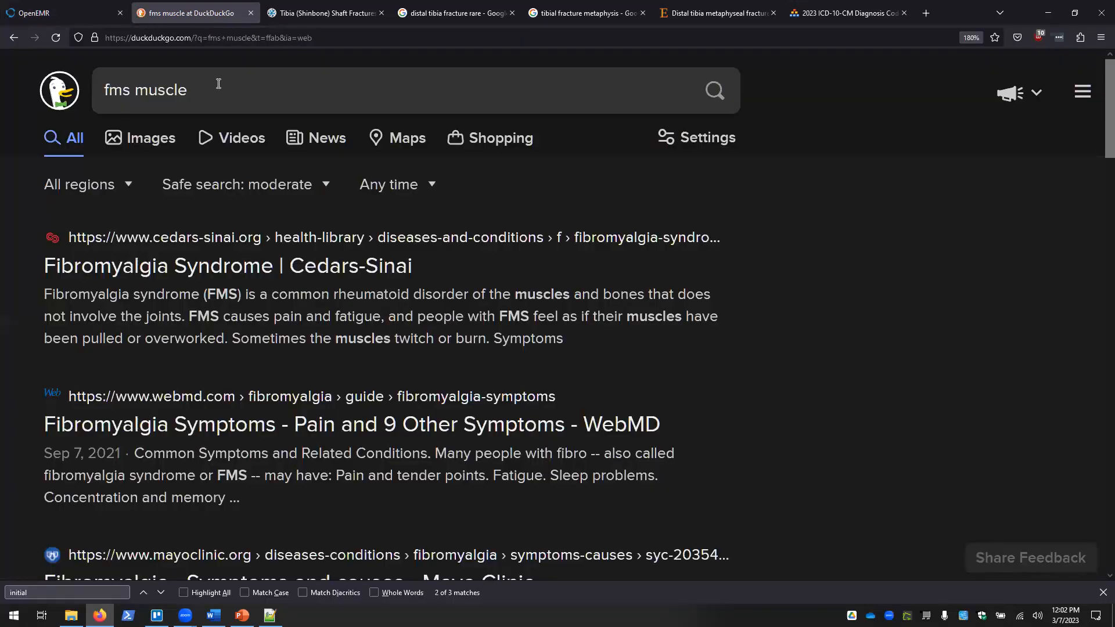
triple_click(217, 96)
text(loc ne)
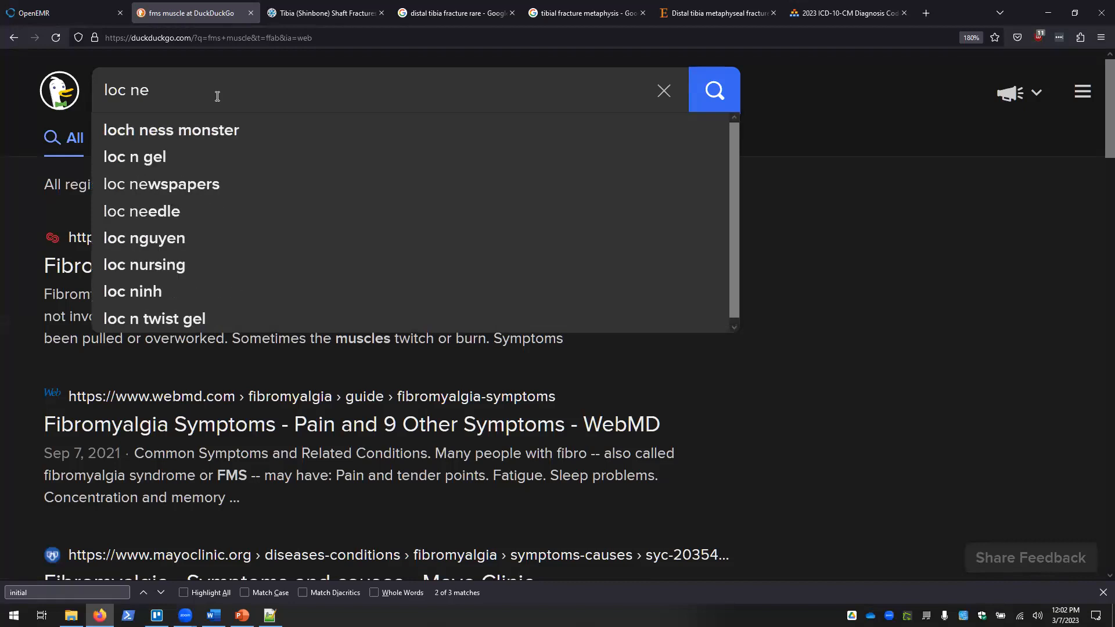
text(uroloogy)
key(Return)
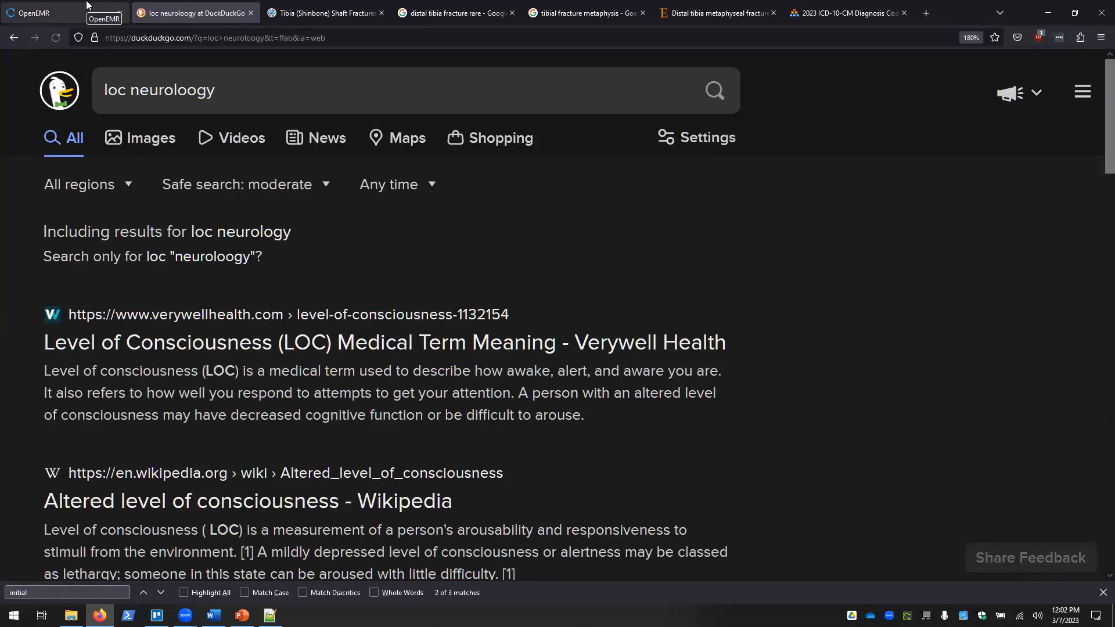
click(87, 8)
Step: Check the remaining Review Of Systems sections from Skin through Hematologic/Allergic/Immunologic, and save the form
scroll(120, 322, down, 3)
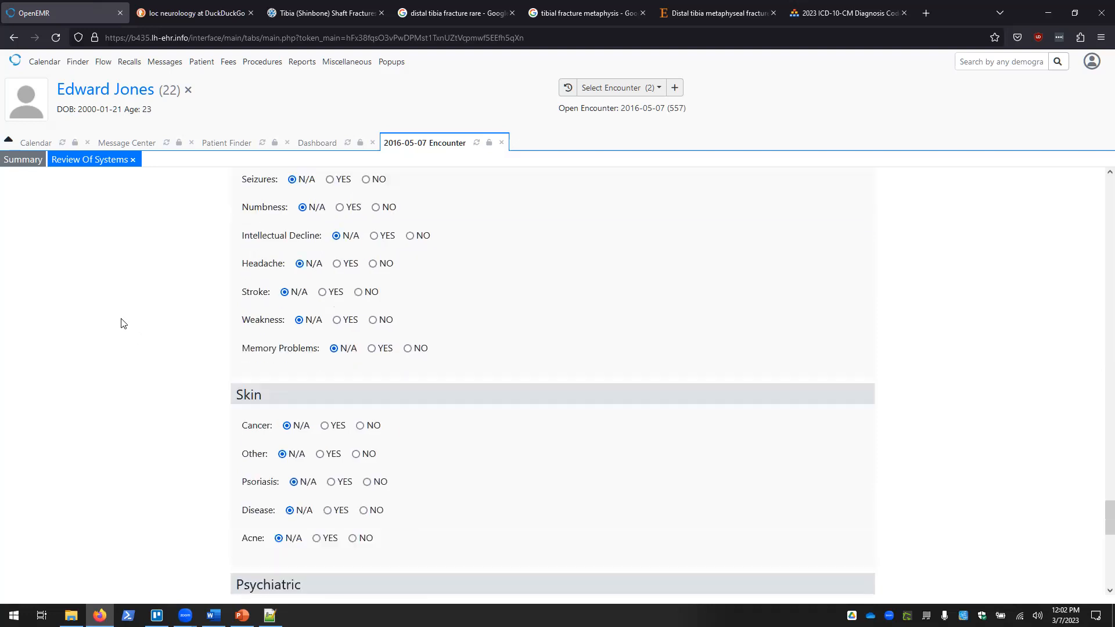
scroll(121, 323, down, 3)
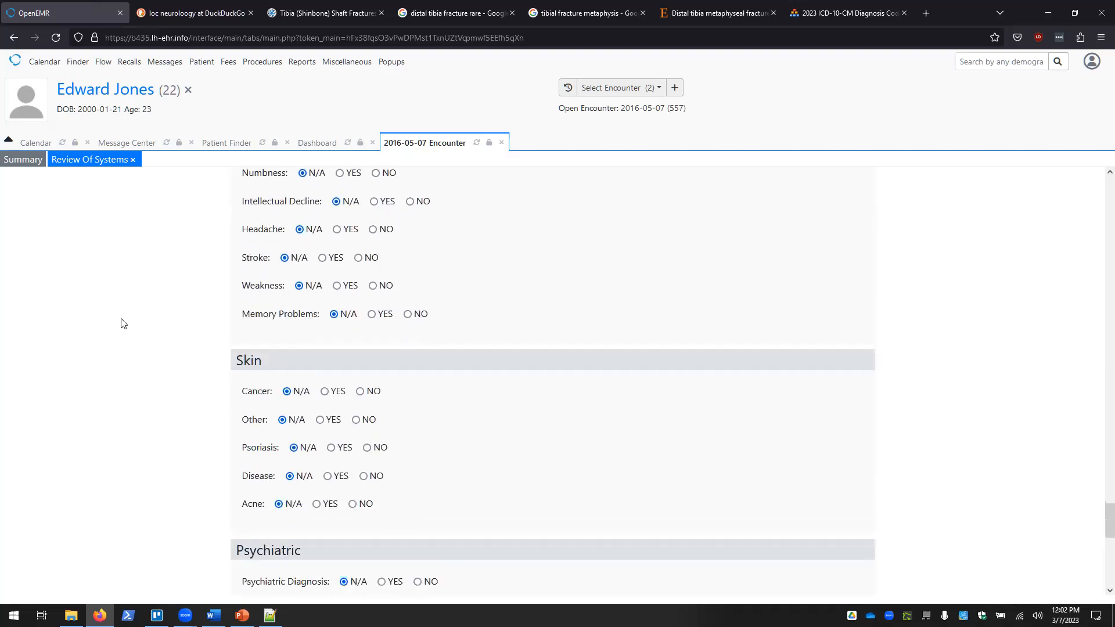
scroll(121, 324, down, 3)
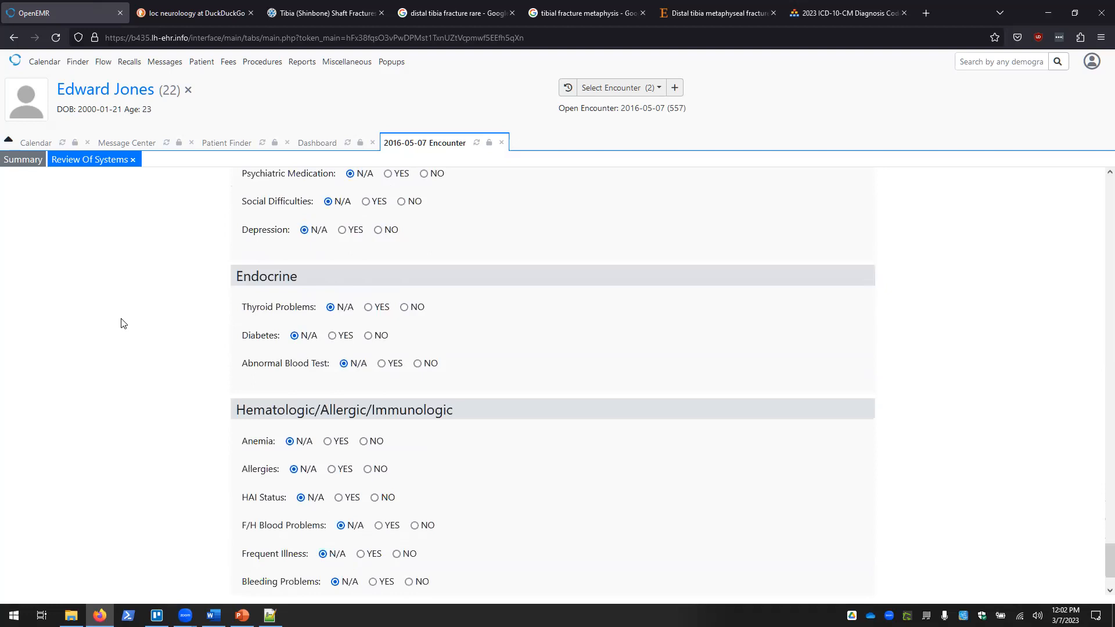
scroll(120, 323, down, 2)
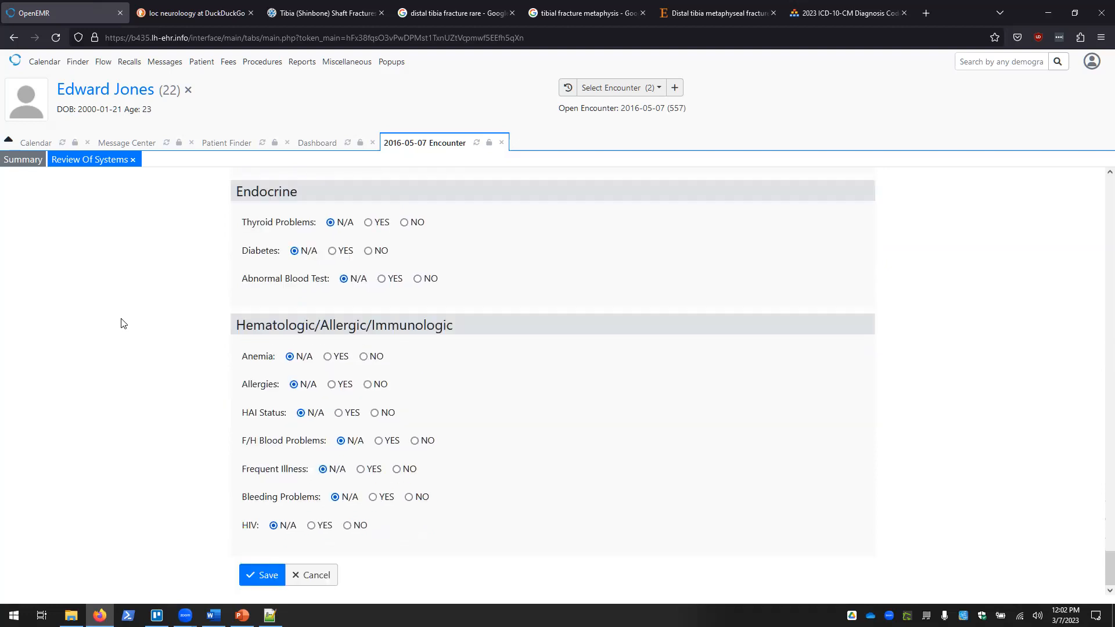
click(251, 574)
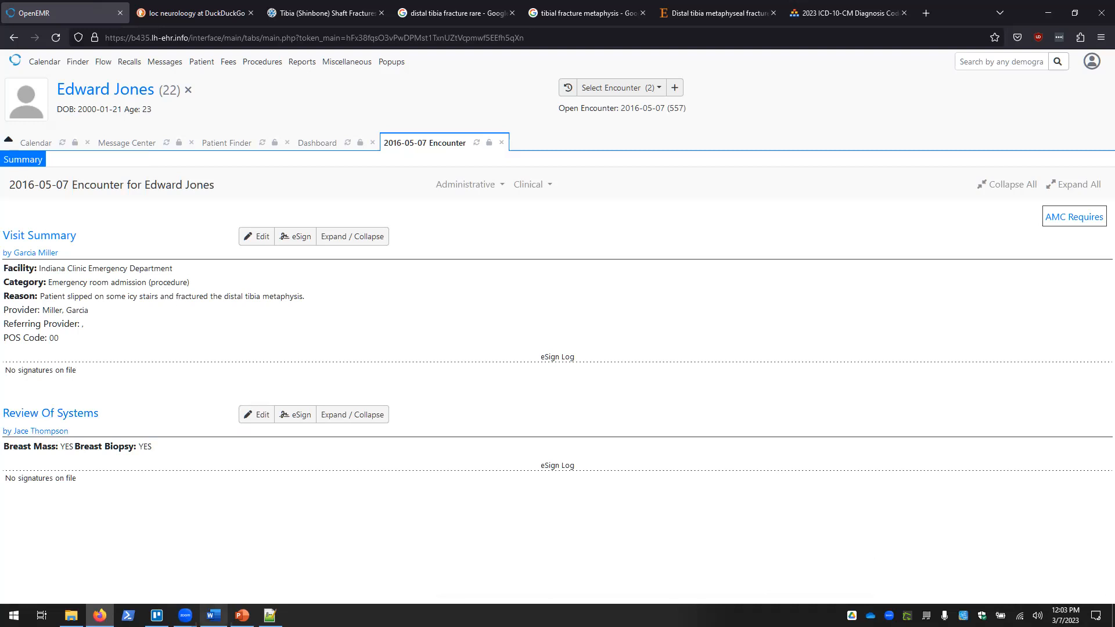
Step: Consult the clinical task list in Word and advance the PowerPoint task slides to TASK 8, returning to the encounter in OpenEMR
click(213, 616)
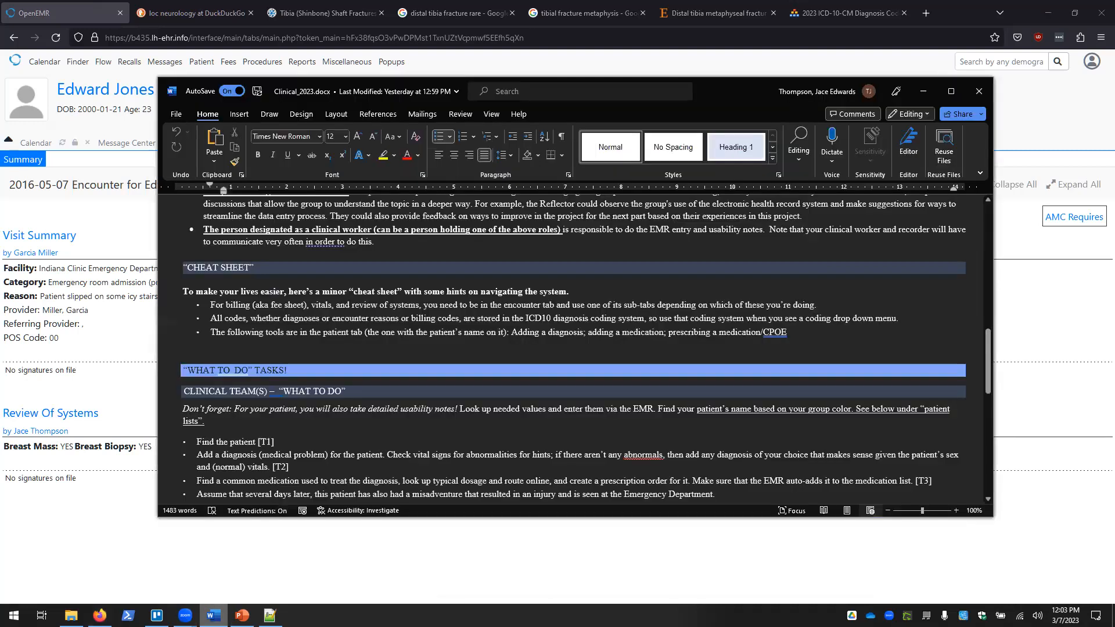
scroll(368, 339, down, 4)
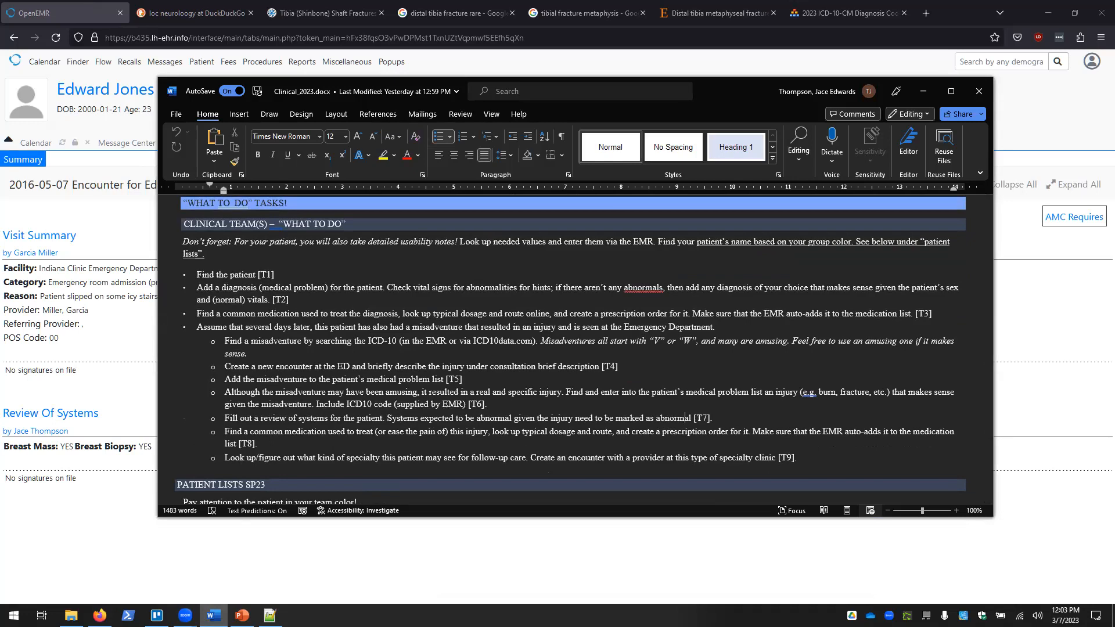
click(242, 616)
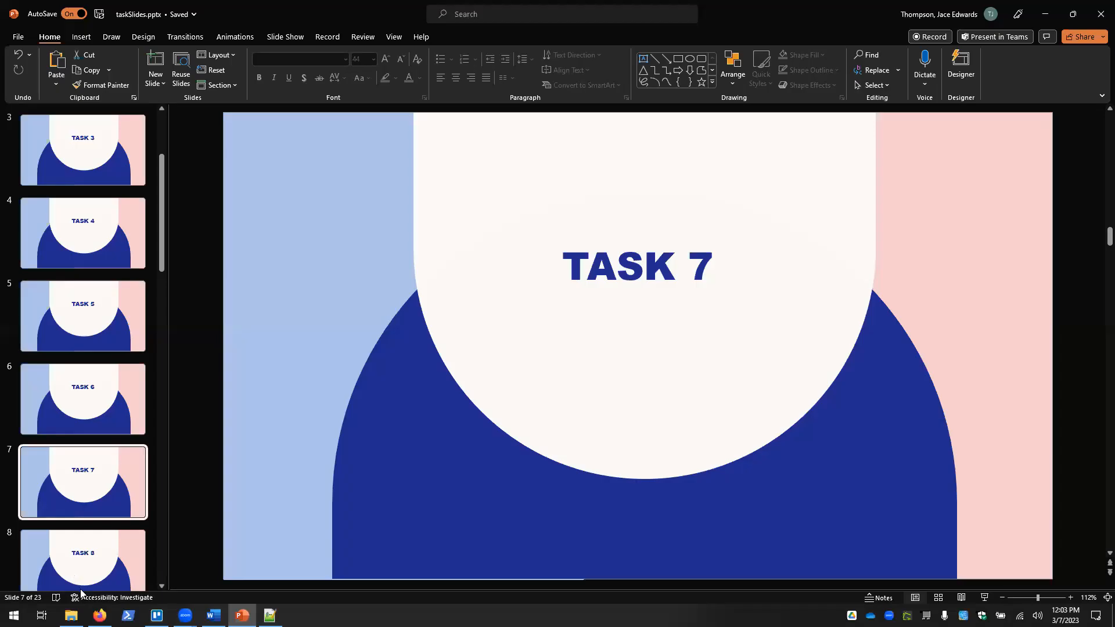
click(82, 589)
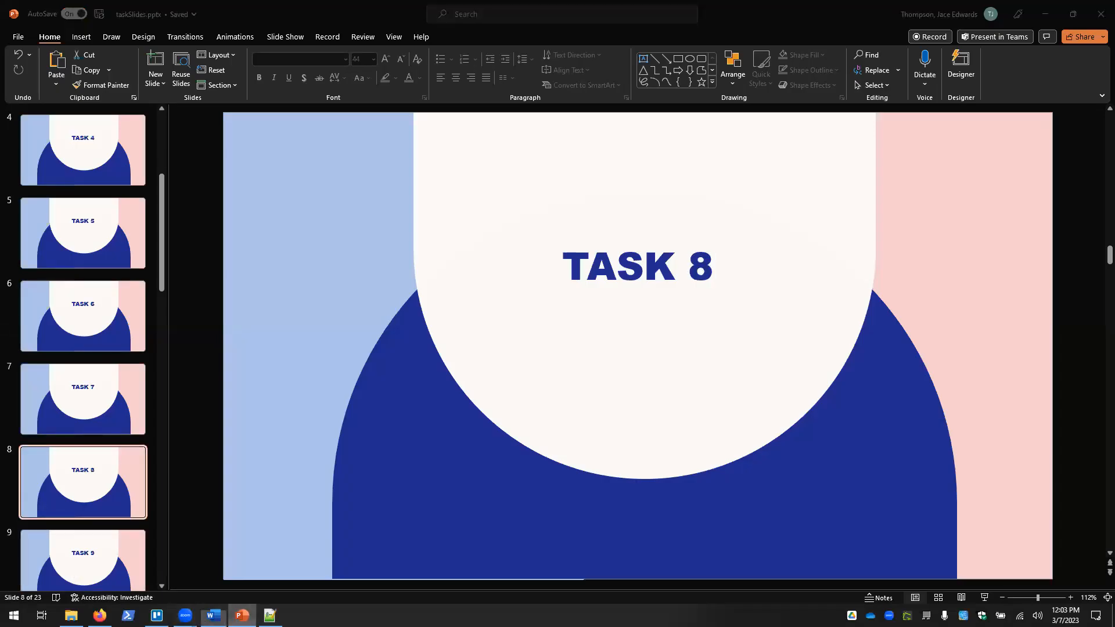
click(214, 616)
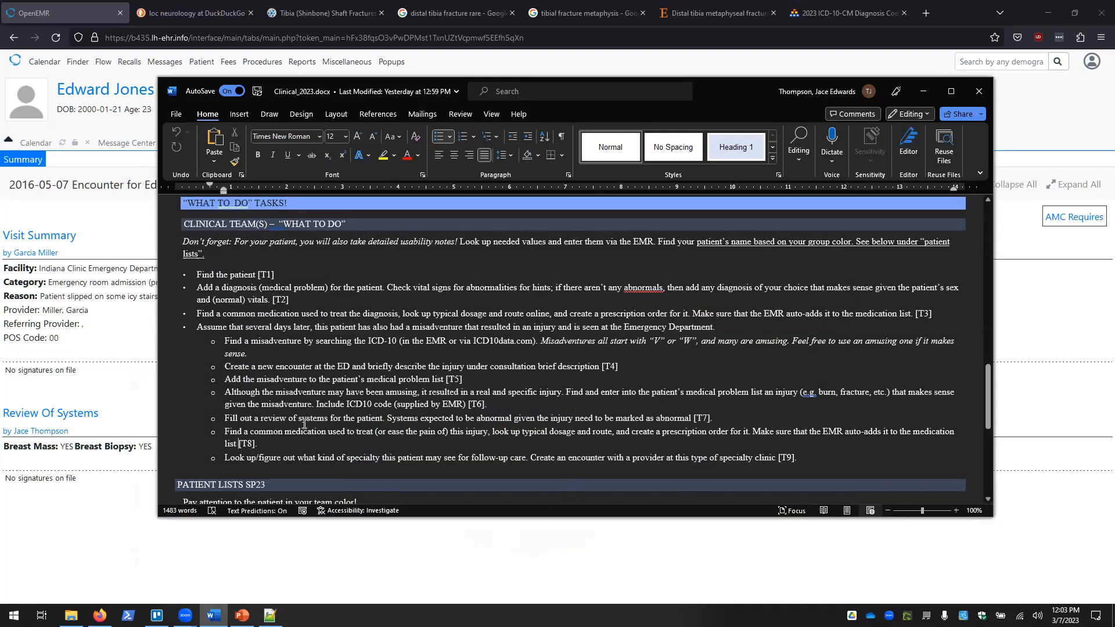
click(497, 562)
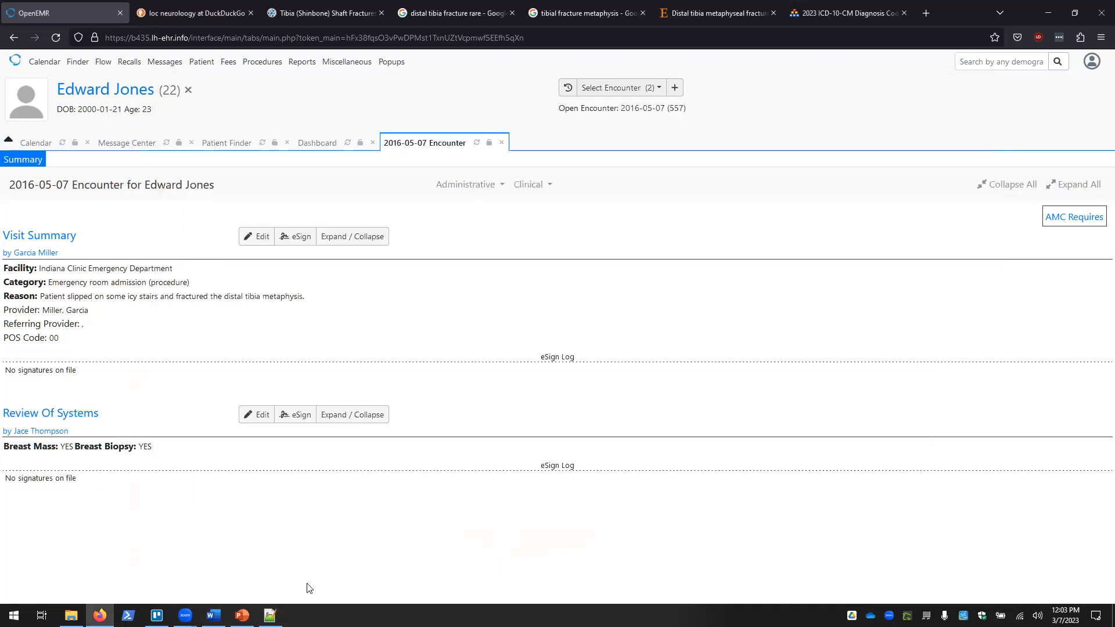
Step: Check the PowerPoint task slide, return to OpenEMR, and start a new prescription from the patient dashboard's Prescriptions list
click(242, 615)
key(alt+Tab)
click(318, 146)
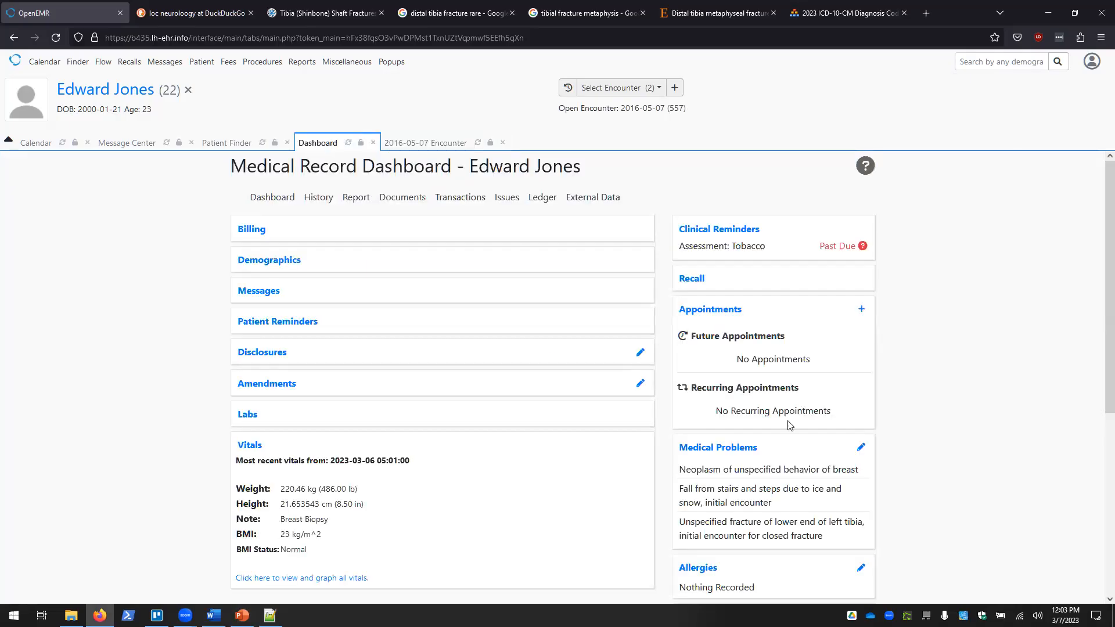
scroll(805, 480, down, 3)
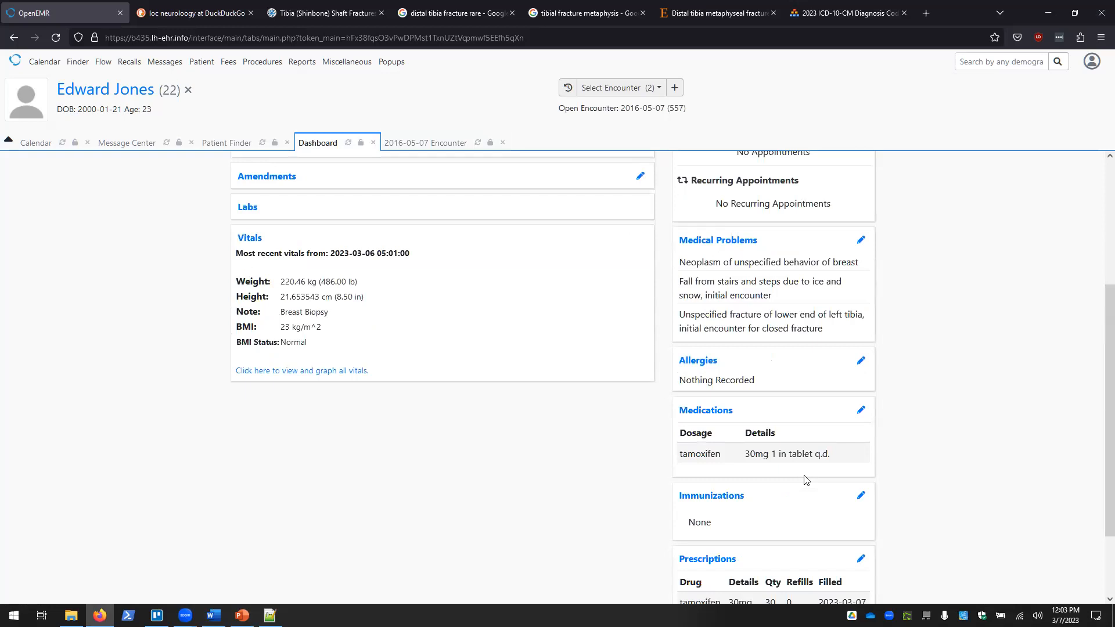
scroll(806, 479, down, 3)
click(859, 464)
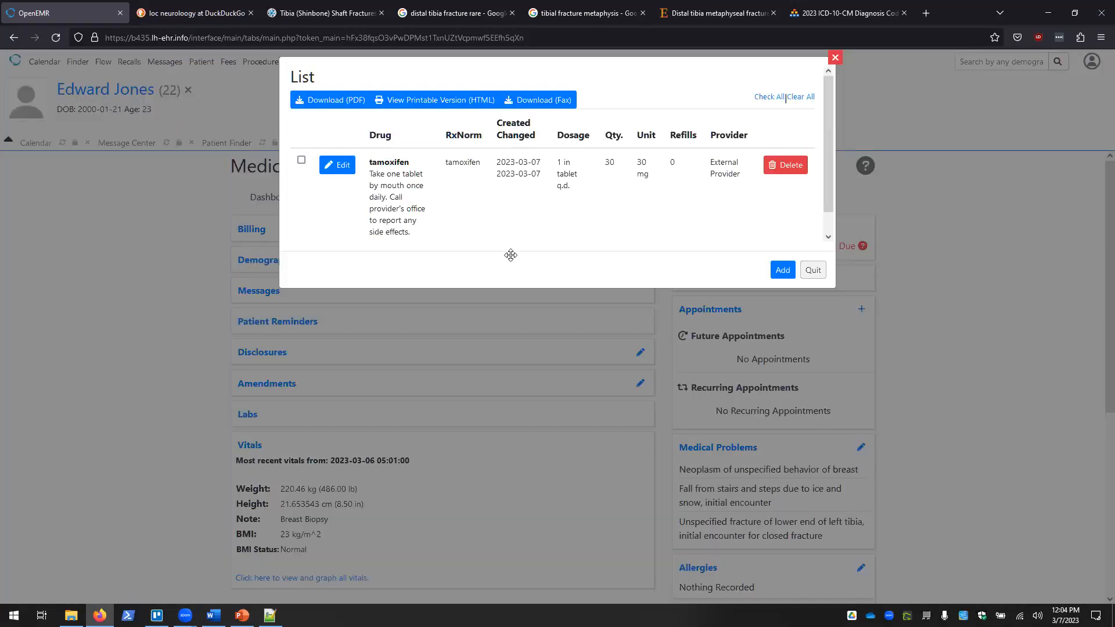
click(780, 270)
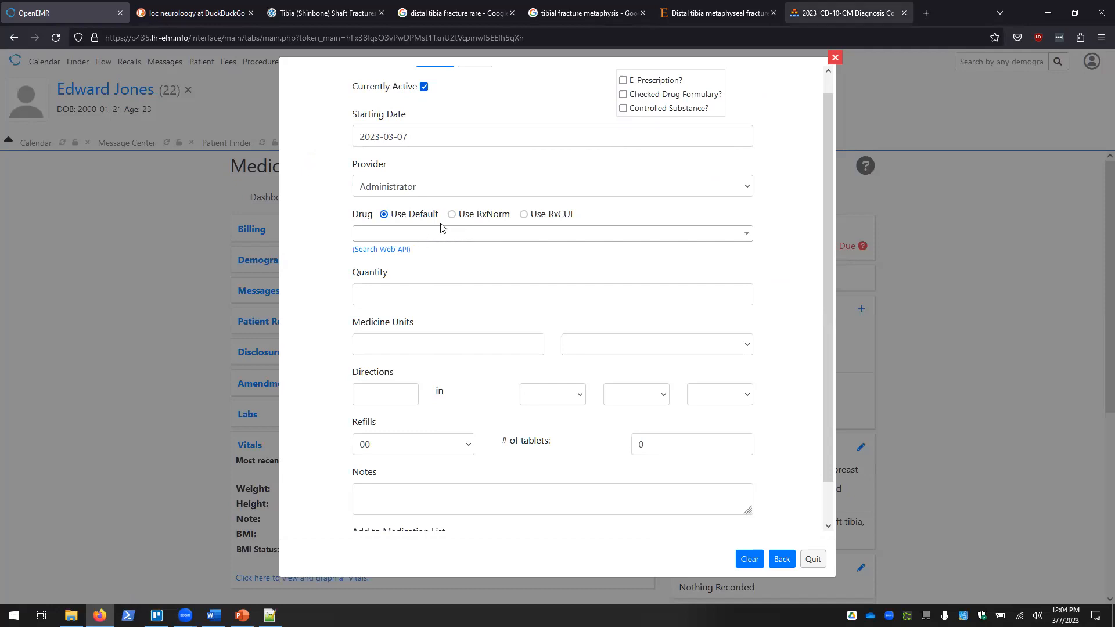
Step: Search the web for acetaminophen in a new browser tab and open the Drugs.com dosage page
click(848, 13)
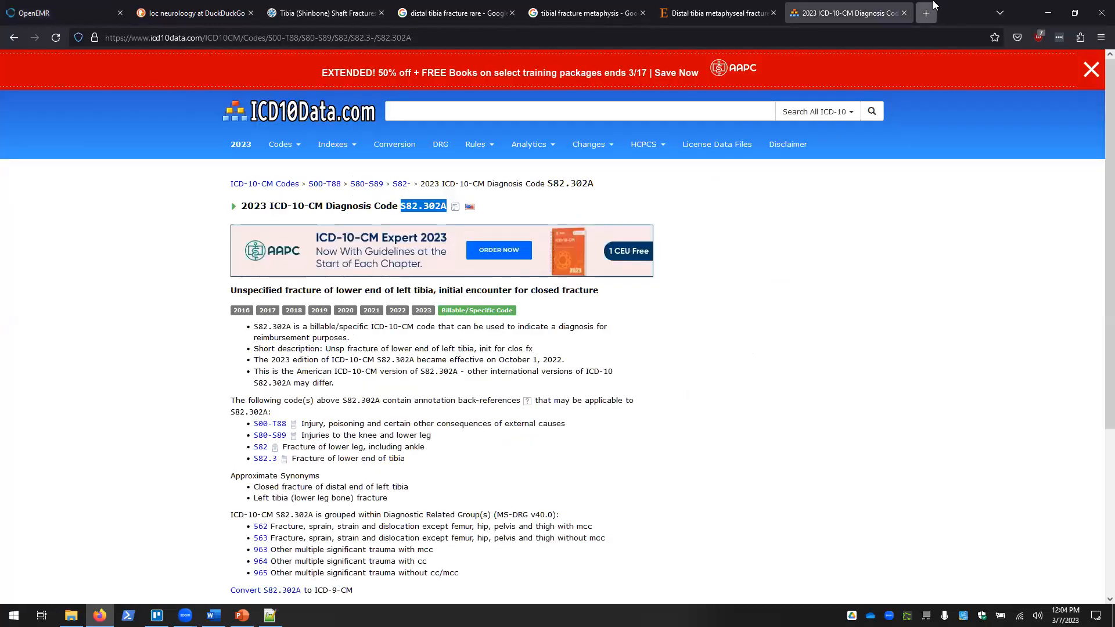
click(925, 13)
text(ace)
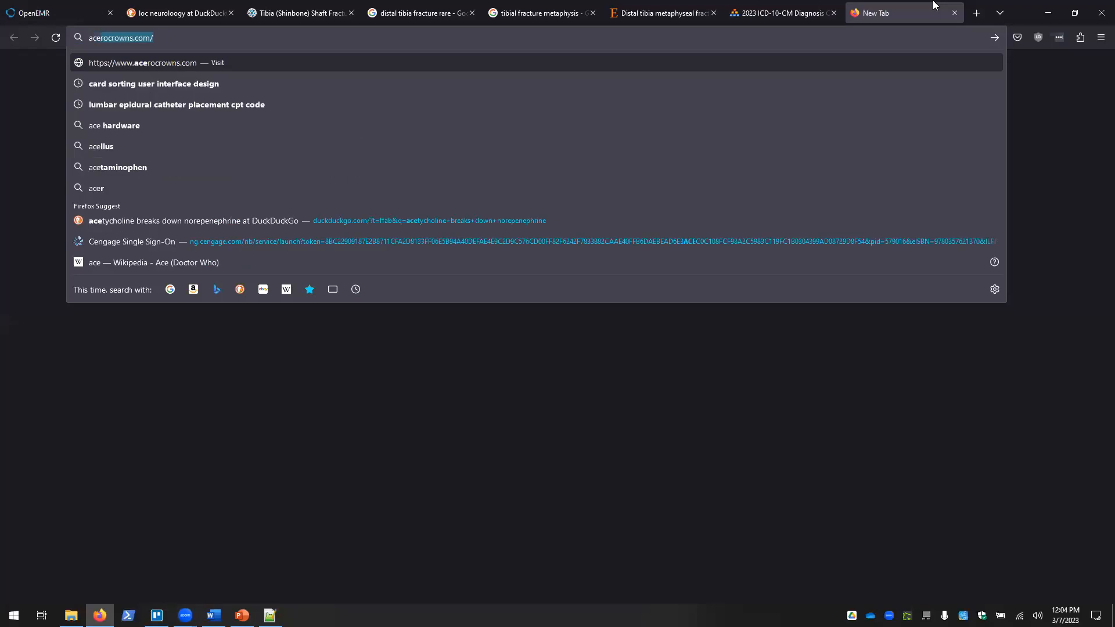
text(tom)
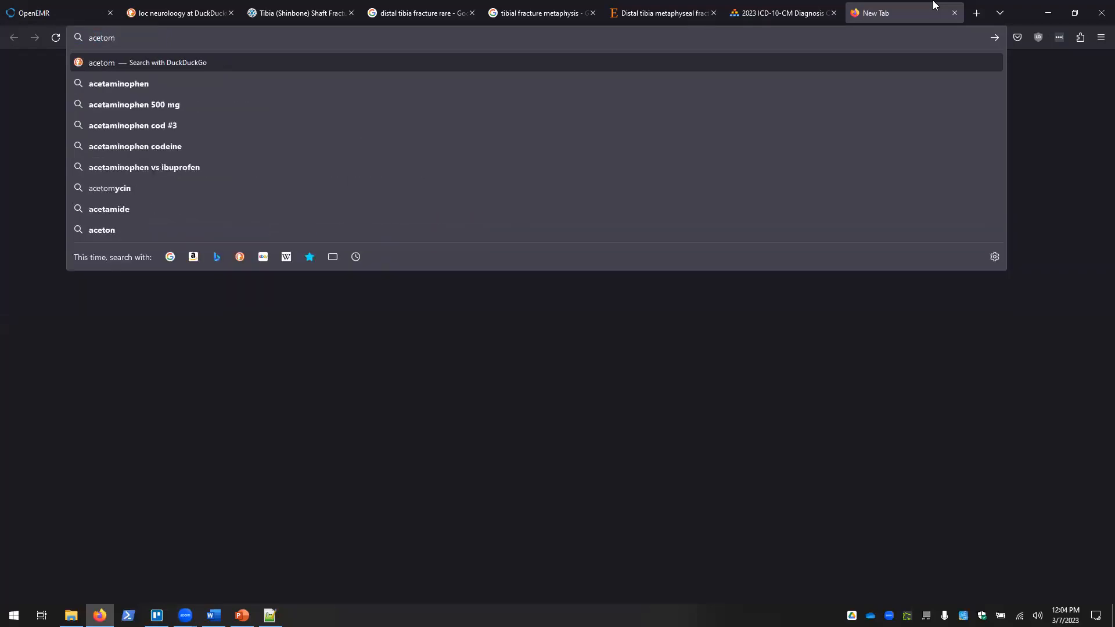
key(Down)
key(Return)
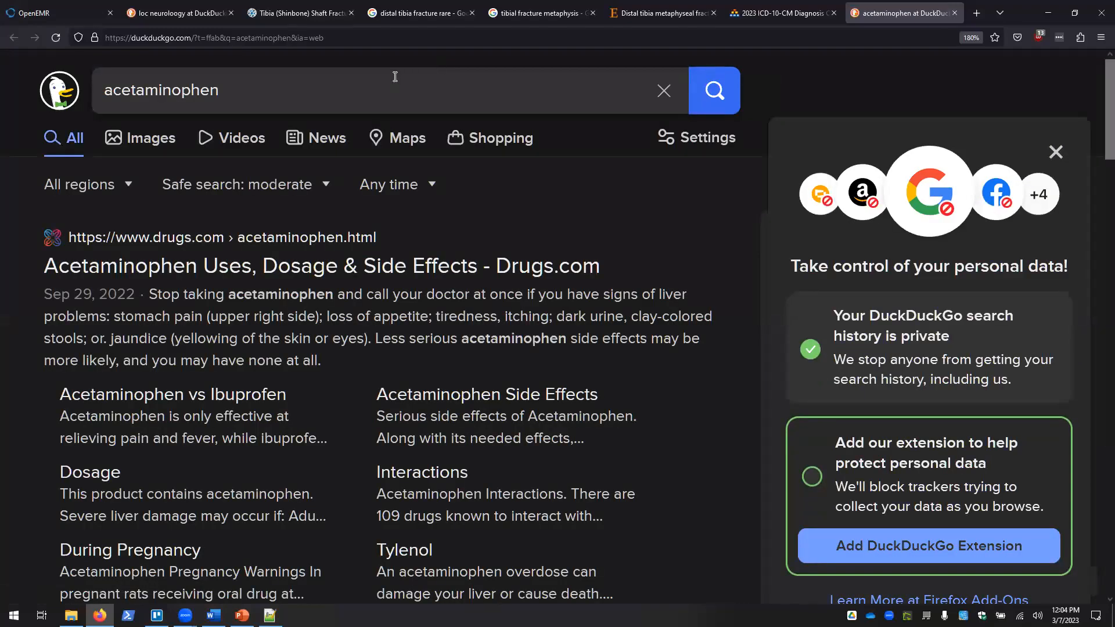
click(109, 484)
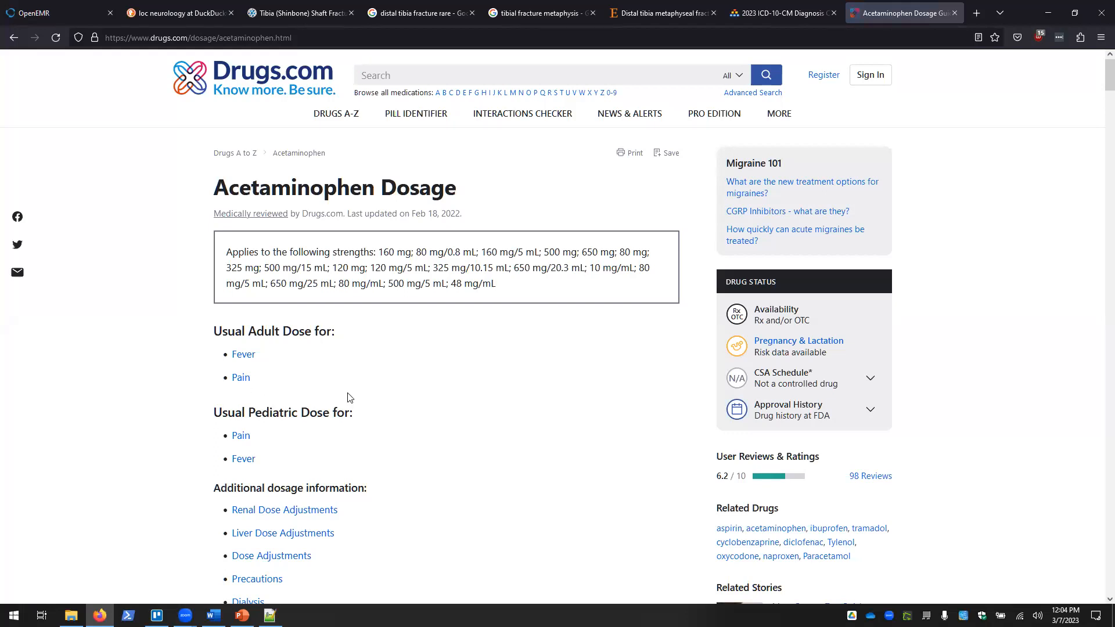
Step: Examine the usual adult acetaminophen doses and daily maximums on Drugs.com, and return to the OpenEMR prescription form
scroll(143, 299, down, 8)
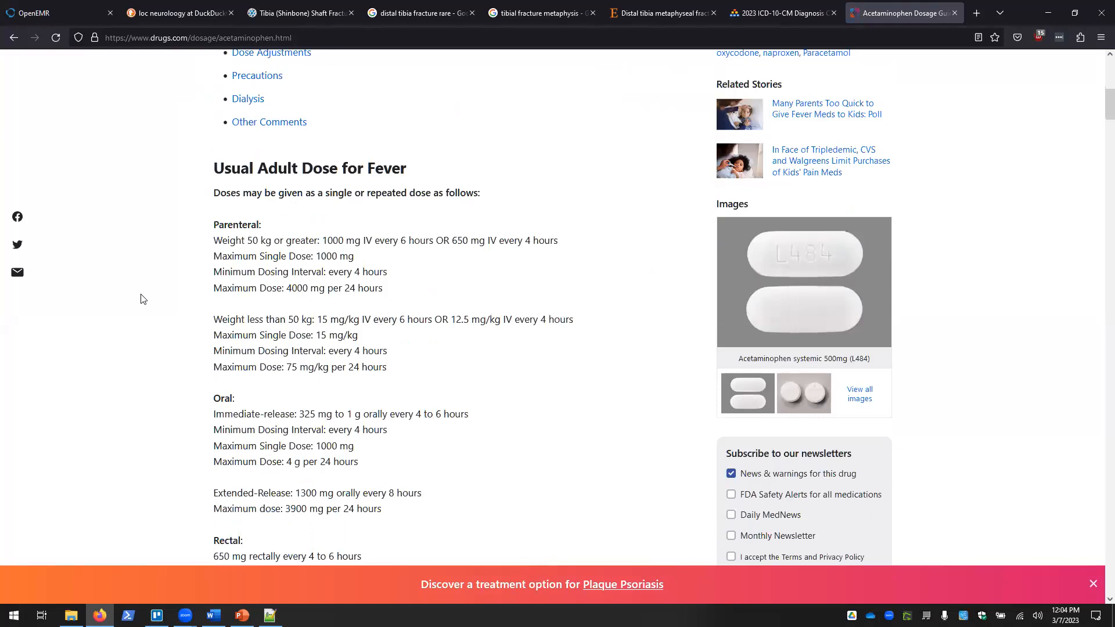
scroll(143, 299, up, 2)
scroll(143, 299, down, 6)
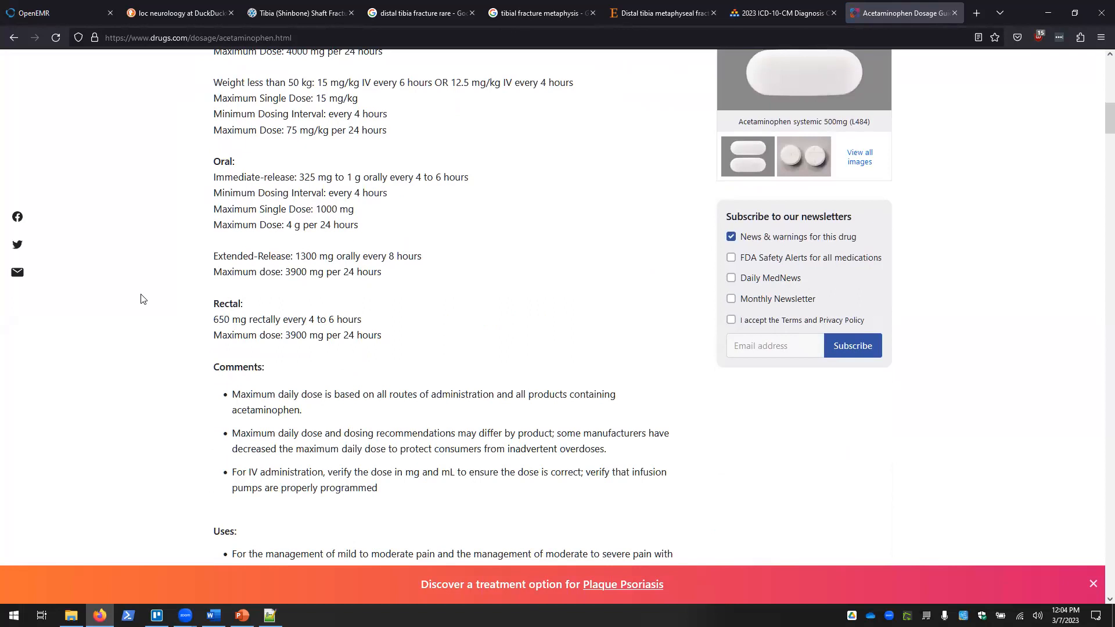
scroll(143, 299, up, 1)
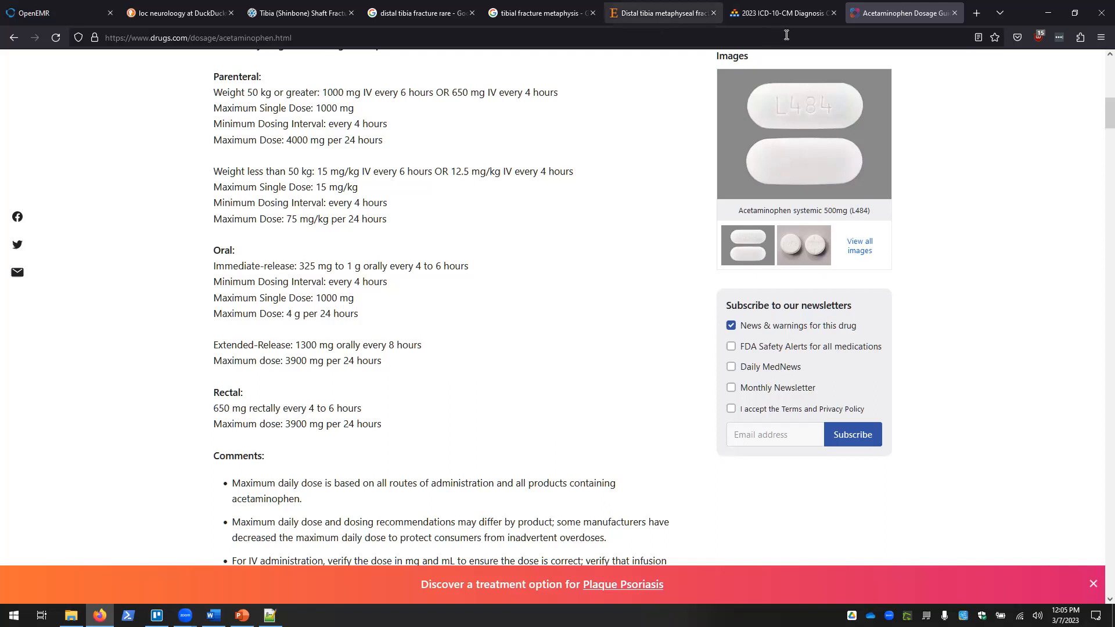
click(791, 17)
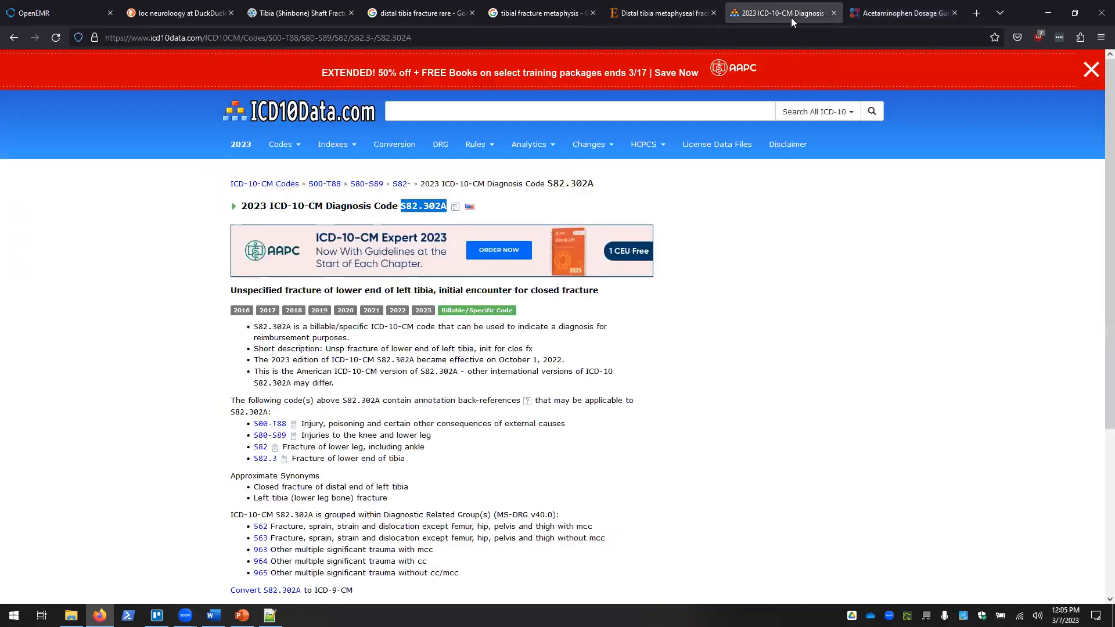
click(65, 10)
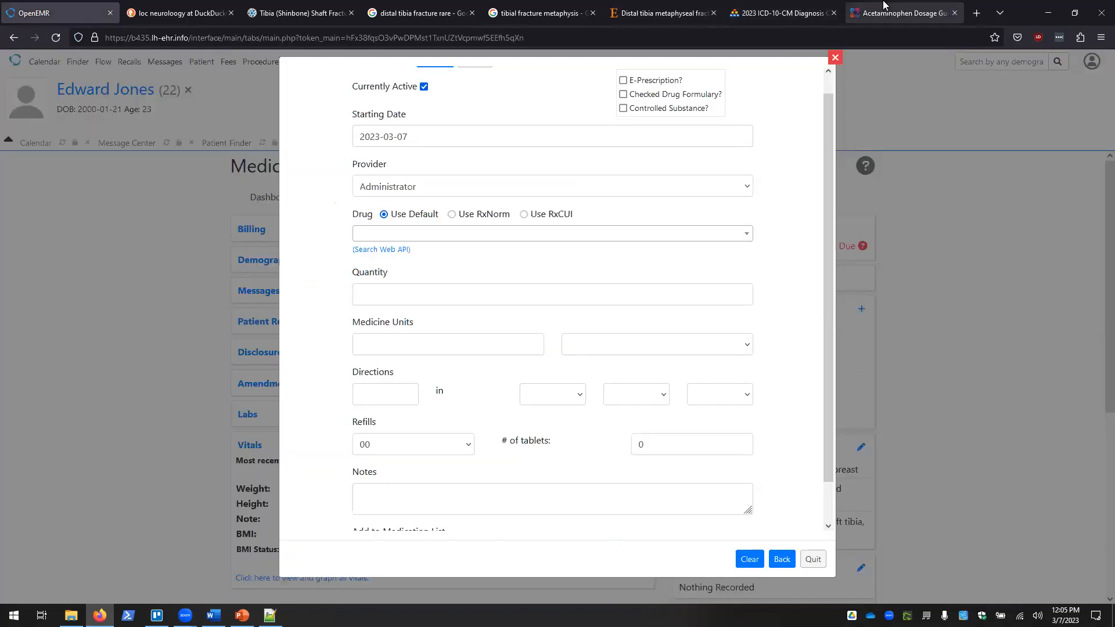
Step: Choose acetaminophen as the drug for the new prescription
click(463, 235)
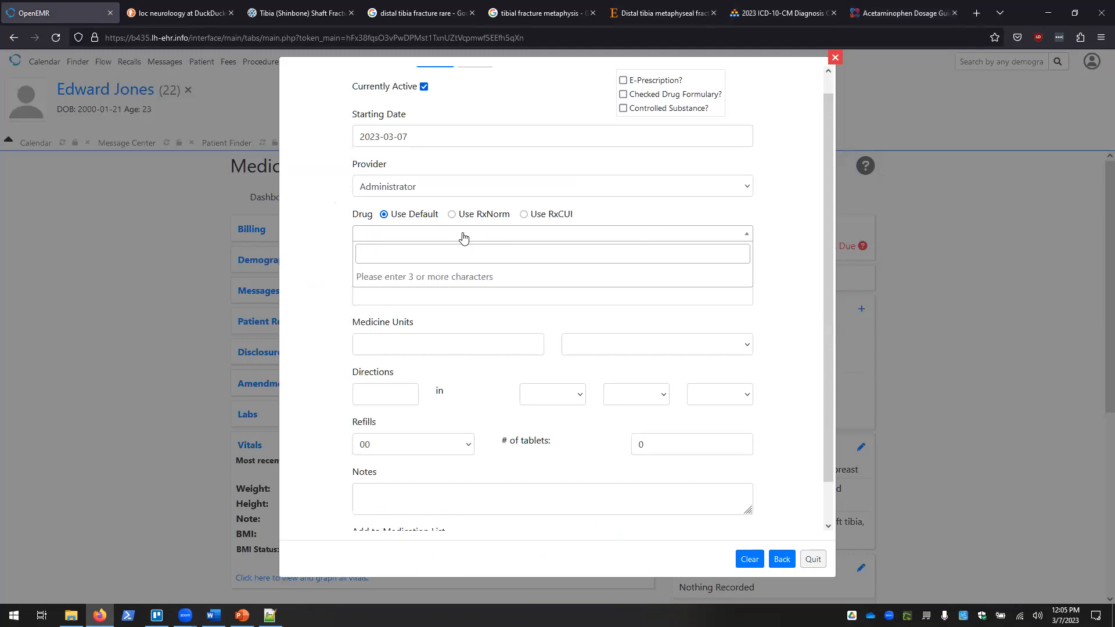
text(aceto)
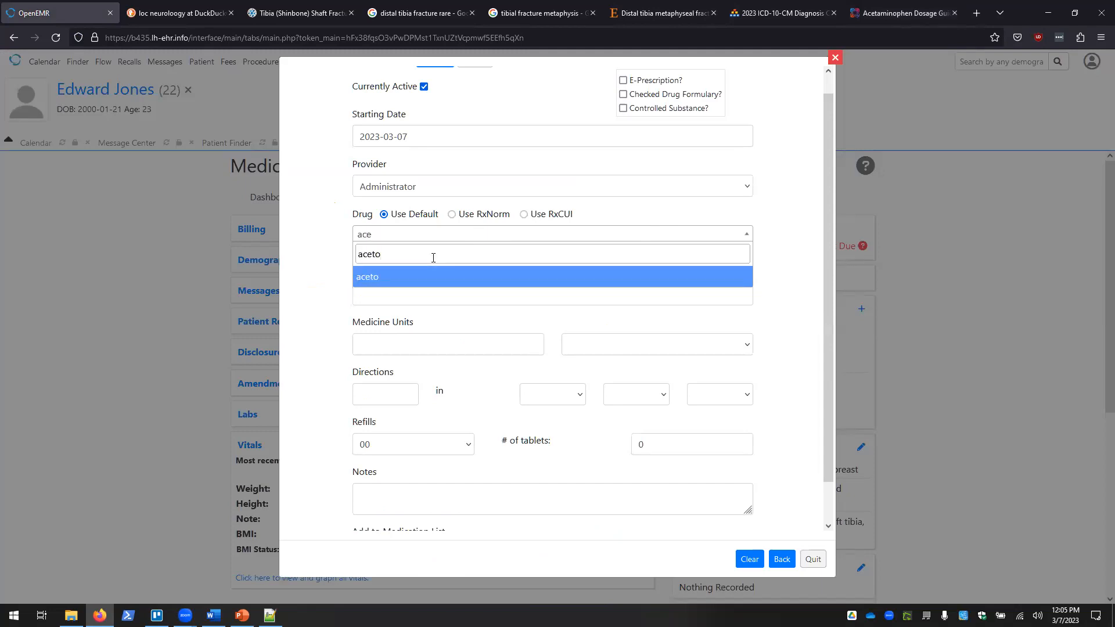
key(BackSpace)
text(a)
text(minophen)
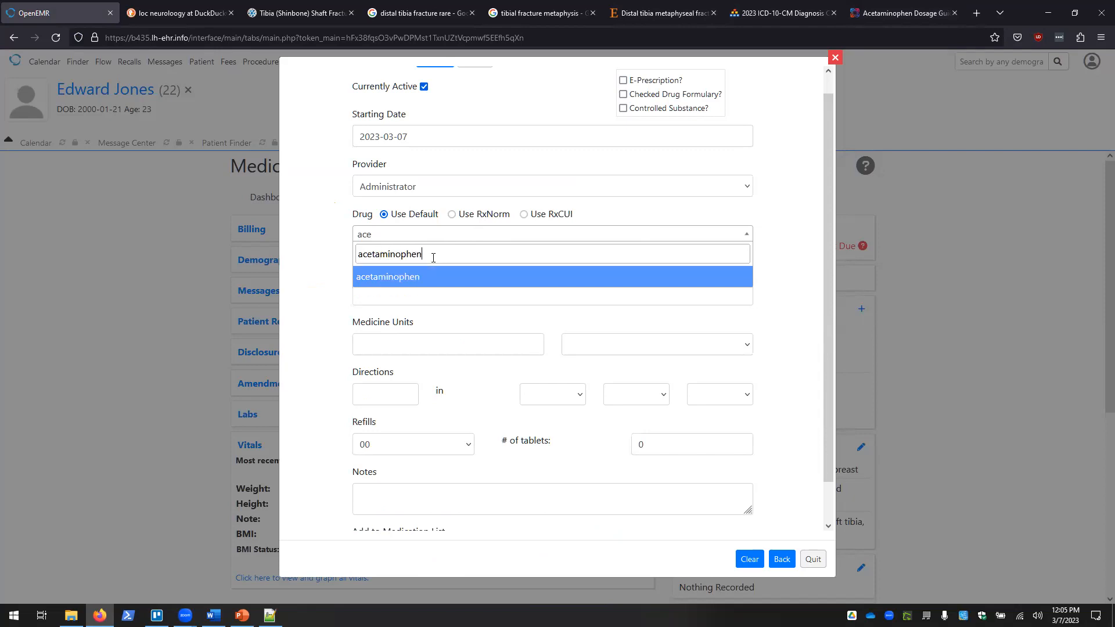
click(399, 280)
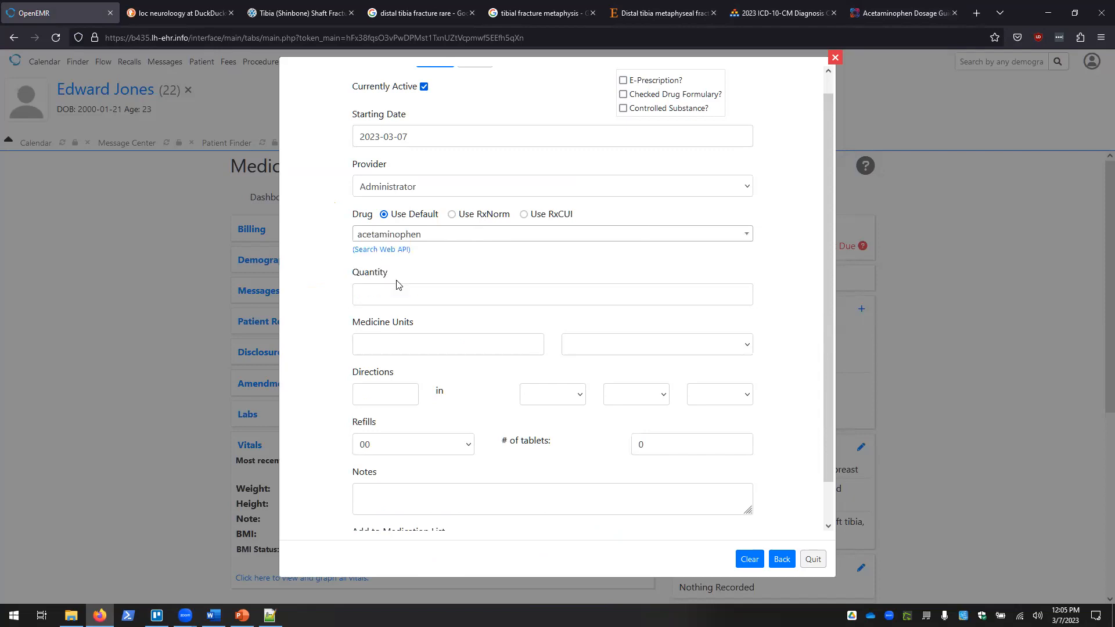
Step: Set the acetaminophen prescription's quantity to 30
click(431, 289)
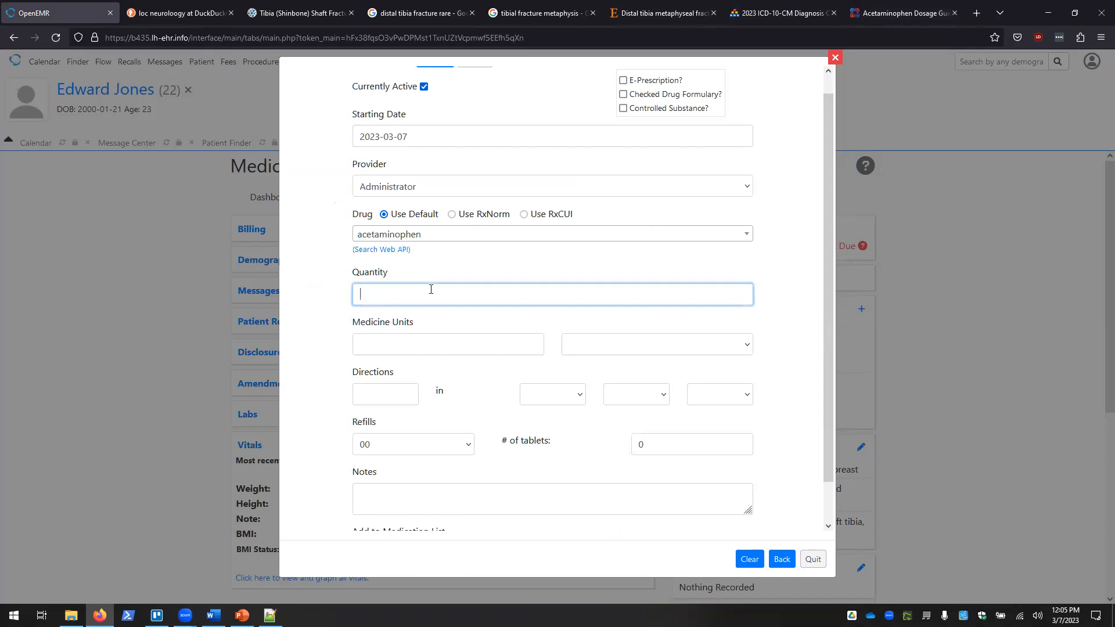
text(30)
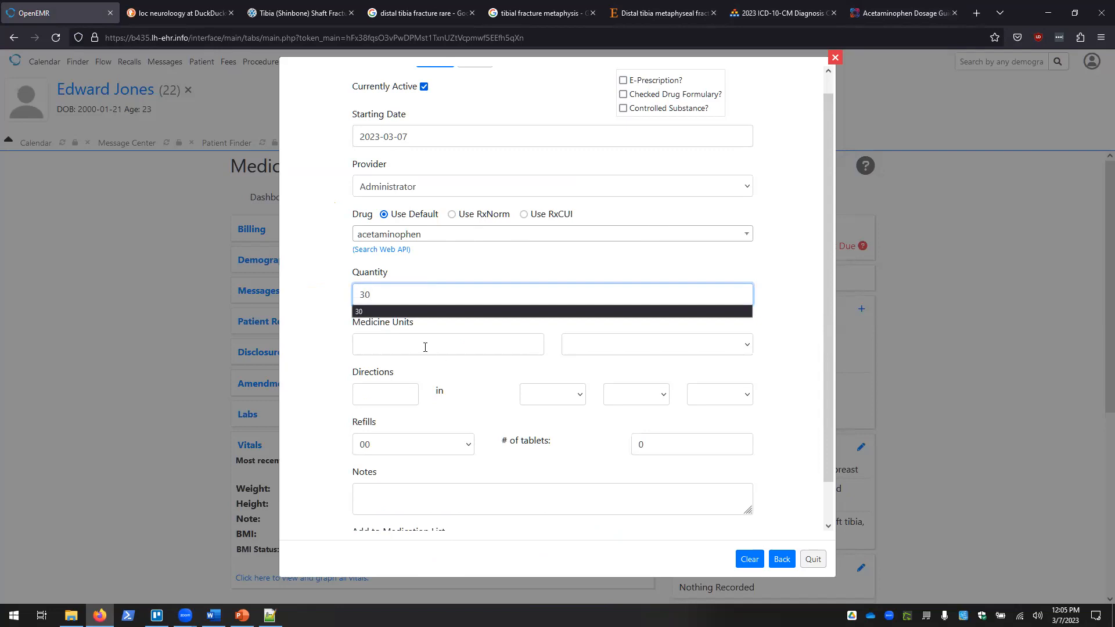
click(413, 346)
scroll(336, 341, down, 1)
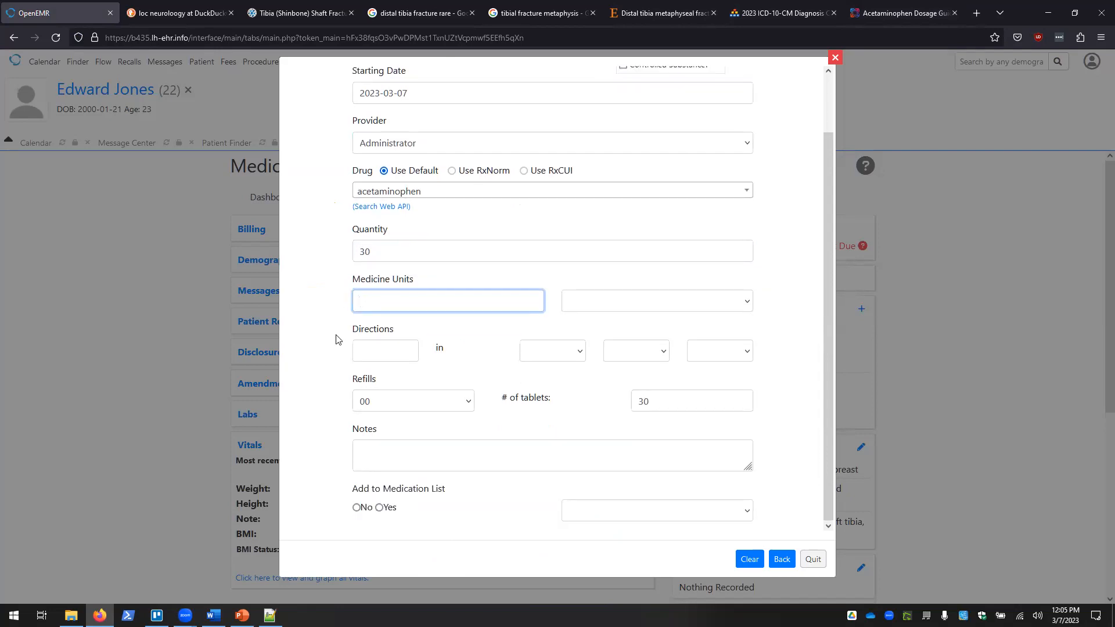
scroll(337, 341, up, 2)
scroll(336, 339, down, 1)
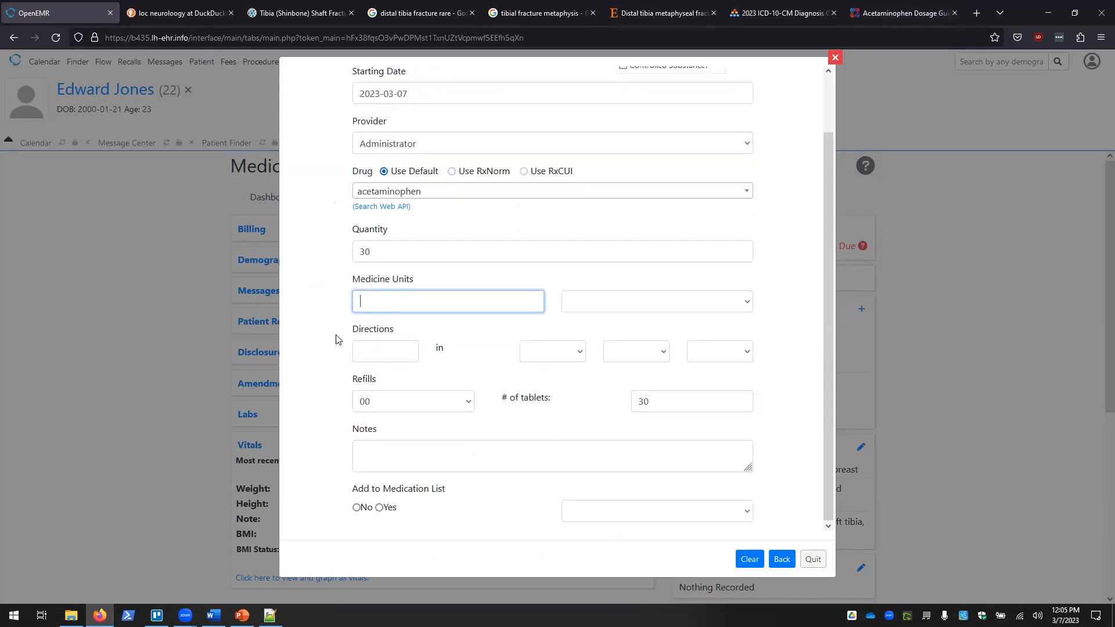
Step: Set the prescription's quantity to 4 and its medicine units to 1000 mg
click(398, 252)
key(BackSpace)
key(BackSpace)
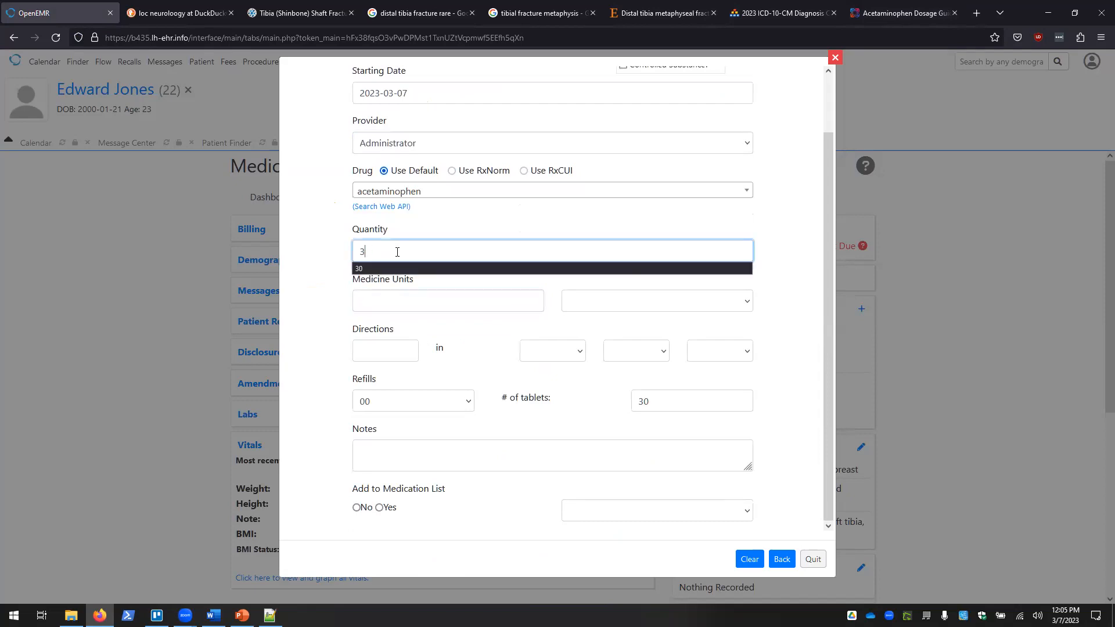
text(4)
key(Tab)
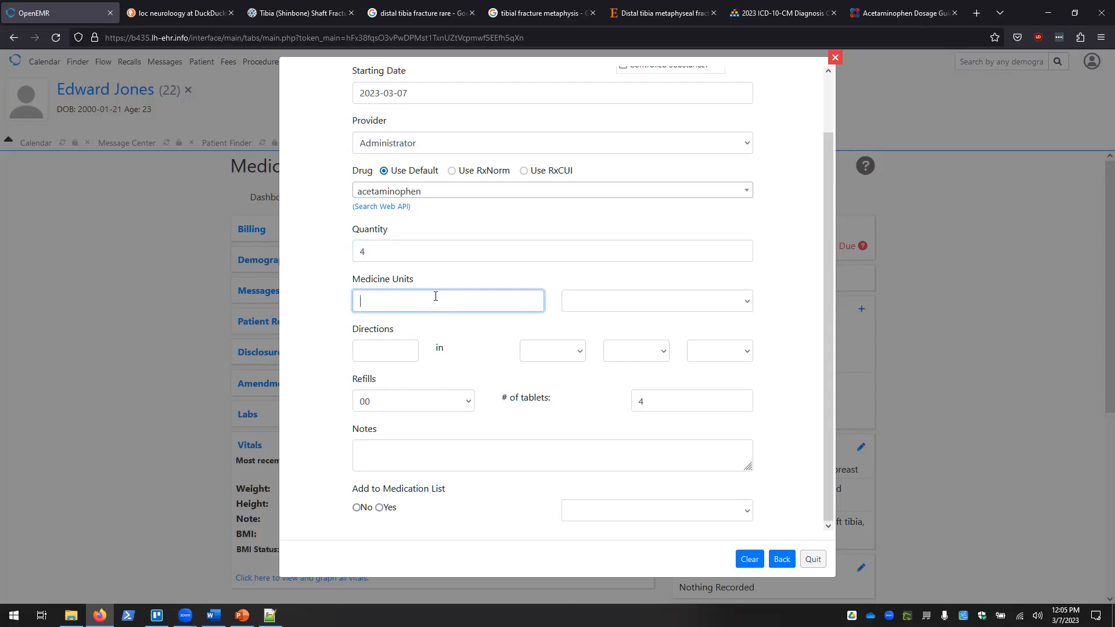
text(1000)
key(Tab)
key(m)
key(Tab)
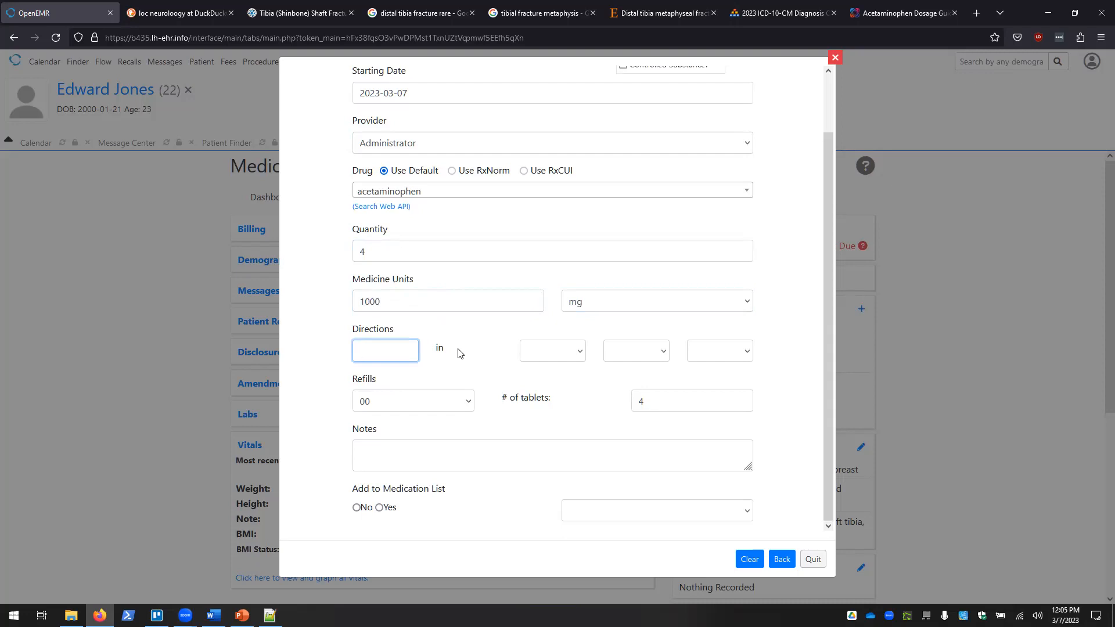
Step: Fill in the prescription directions as 1 in tablet, Per Oris, q.i.d
text(1)
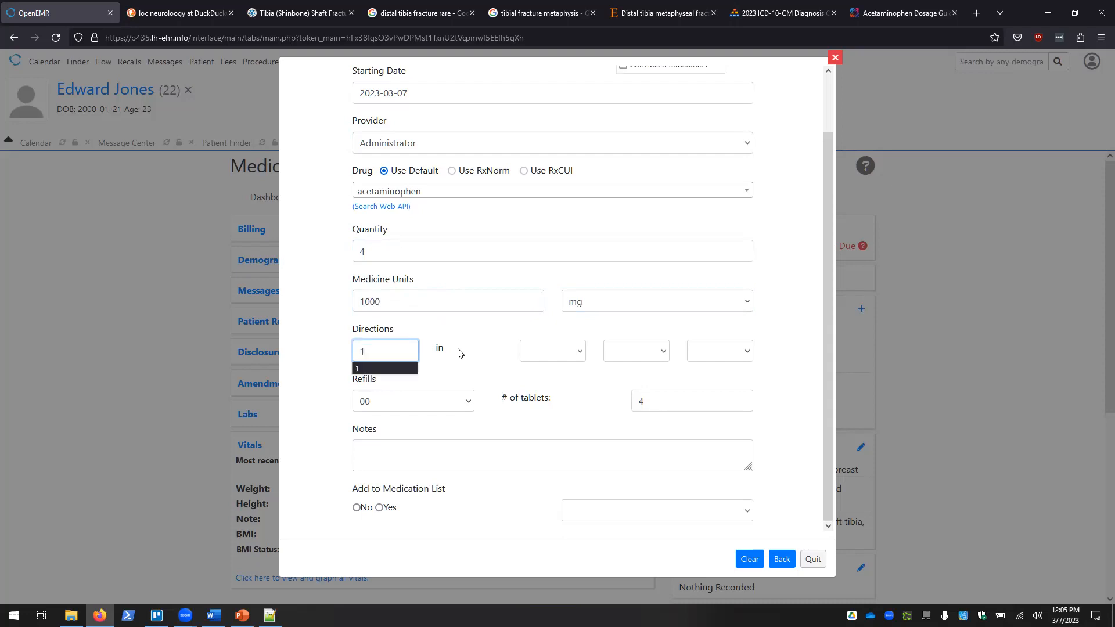
click(557, 349)
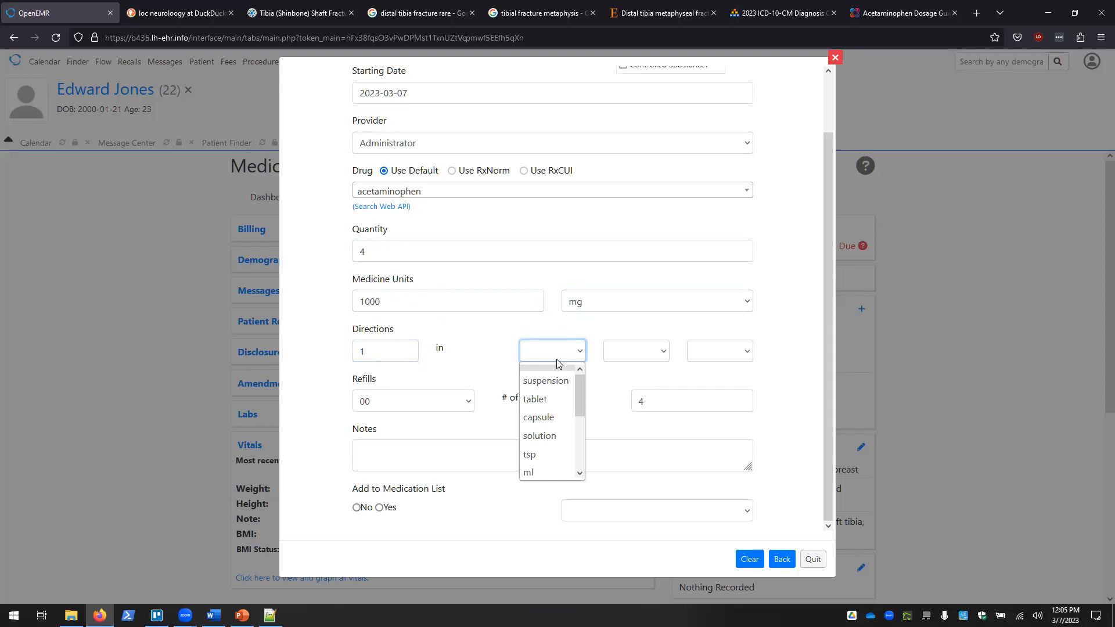
scroll(558, 418, down, 2)
scroll(558, 419, up, 2)
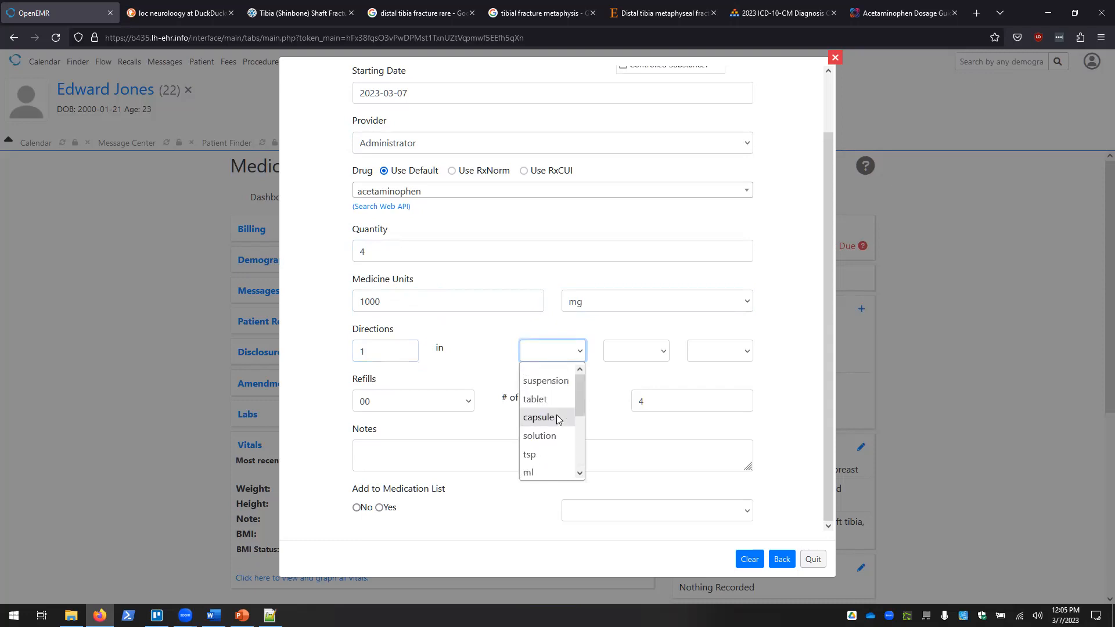
scroll(559, 420, down, 2)
scroll(559, 420, up, 2)
click(546, 400)
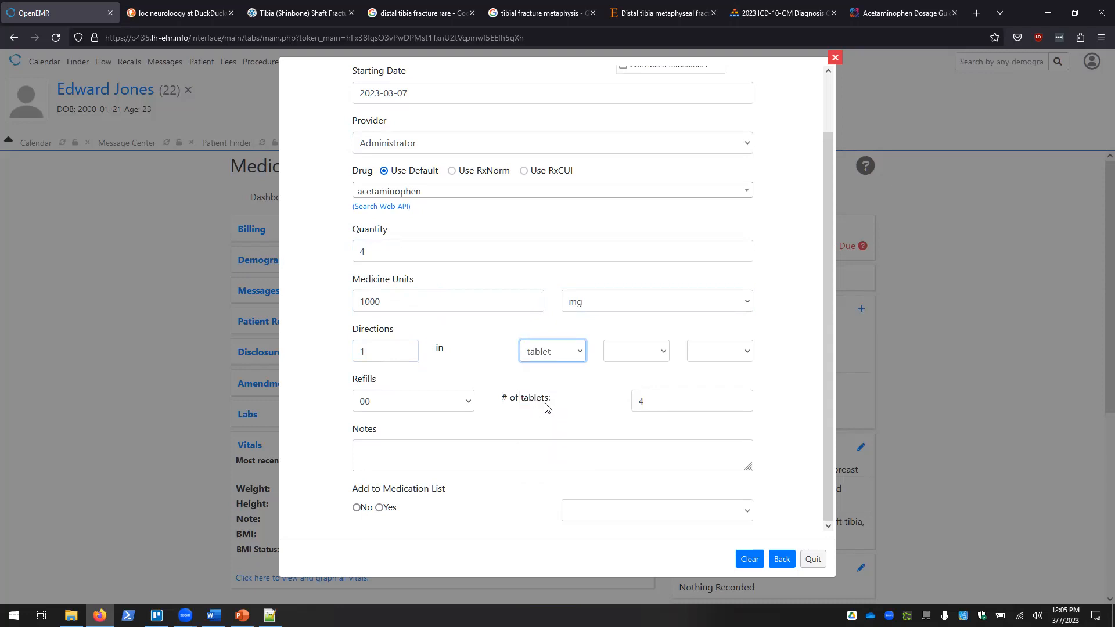
click(628, 355)
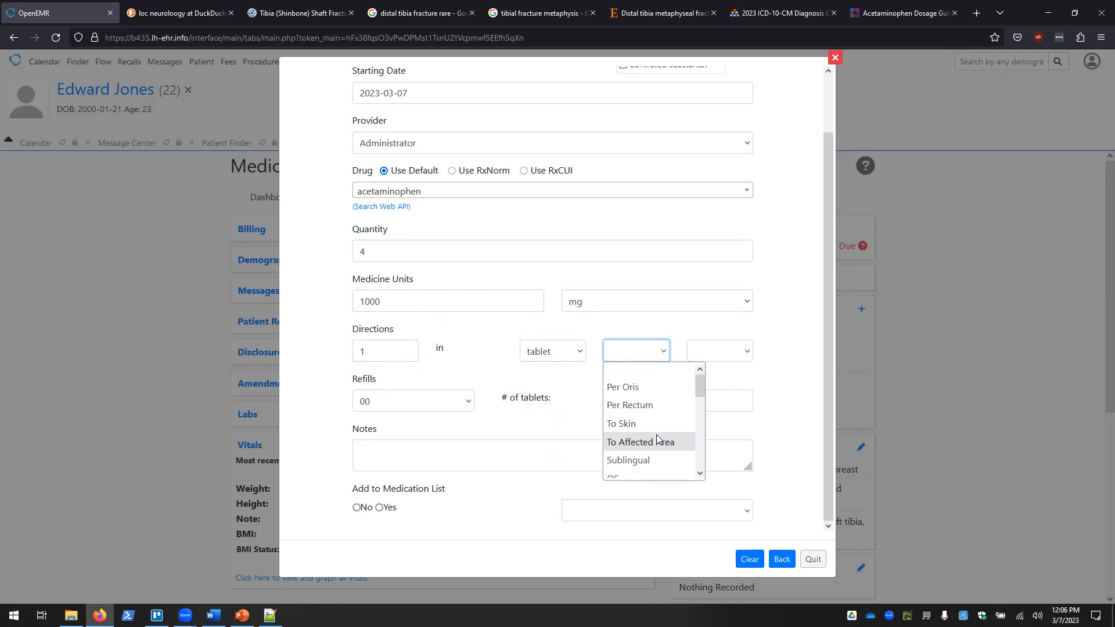
click(625, 387)
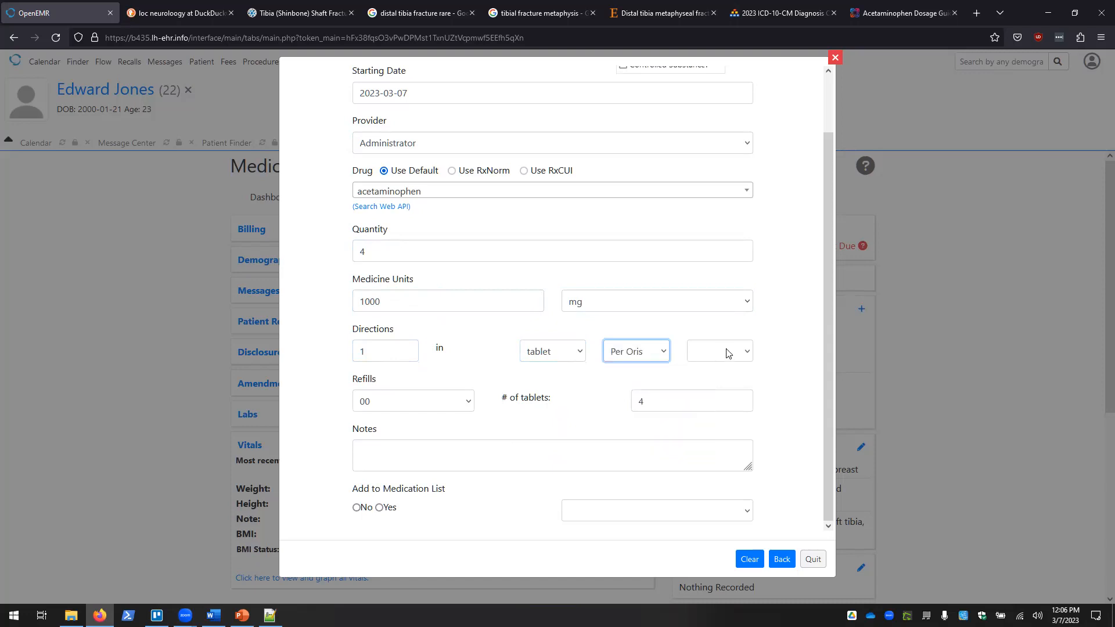
click(727, 354)
click(729, 417)
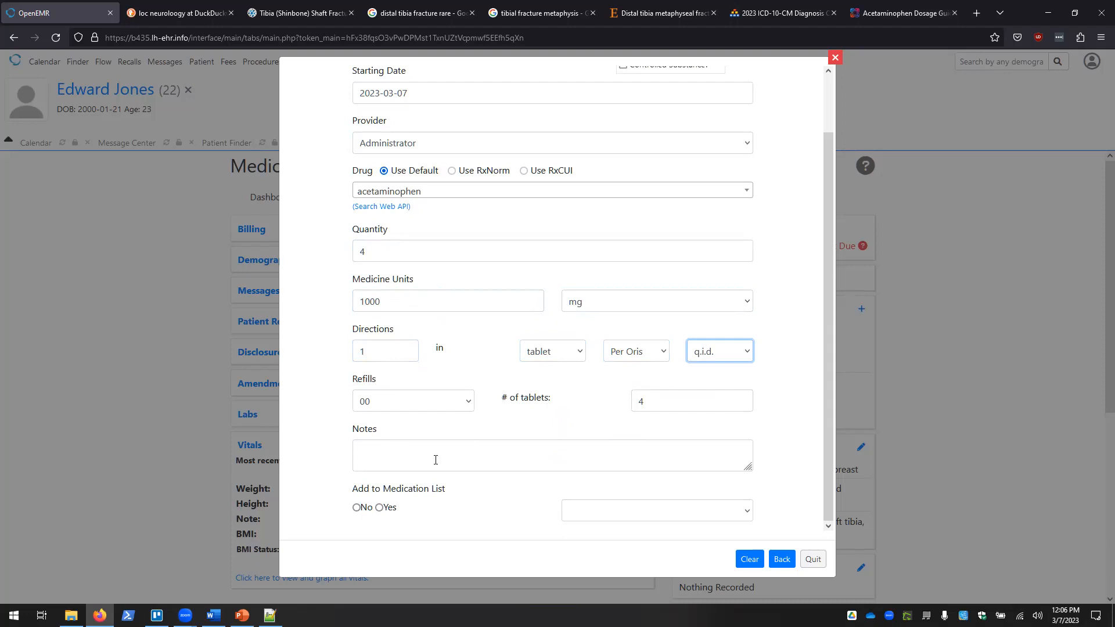
Step: Add the prescription to the medication list and specify that substitution is allowed
click(380, 508)
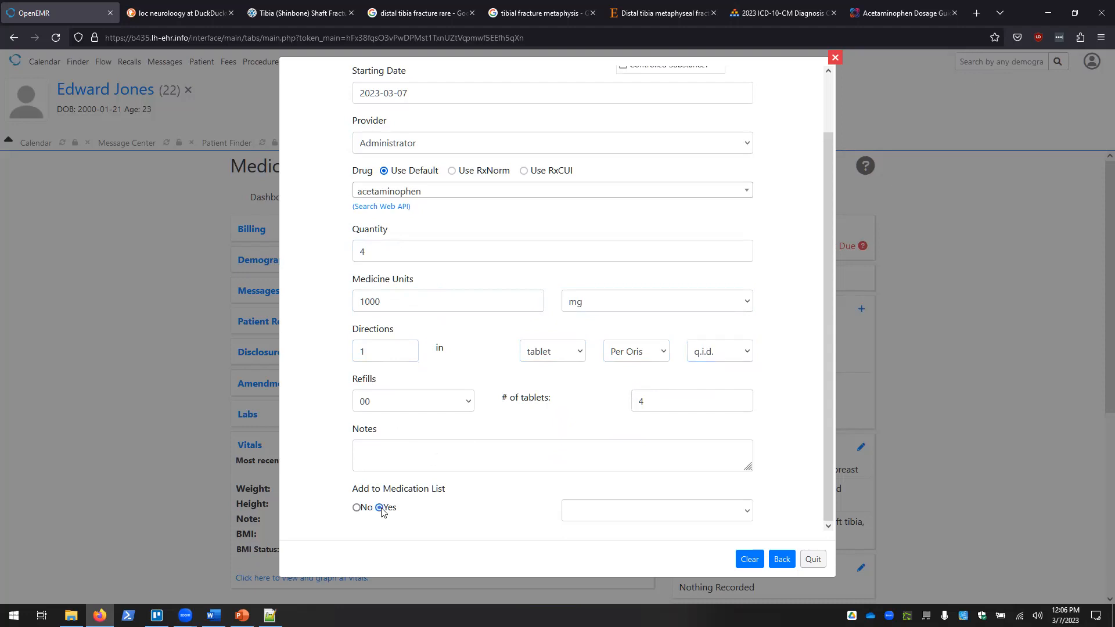
click(707, 521)
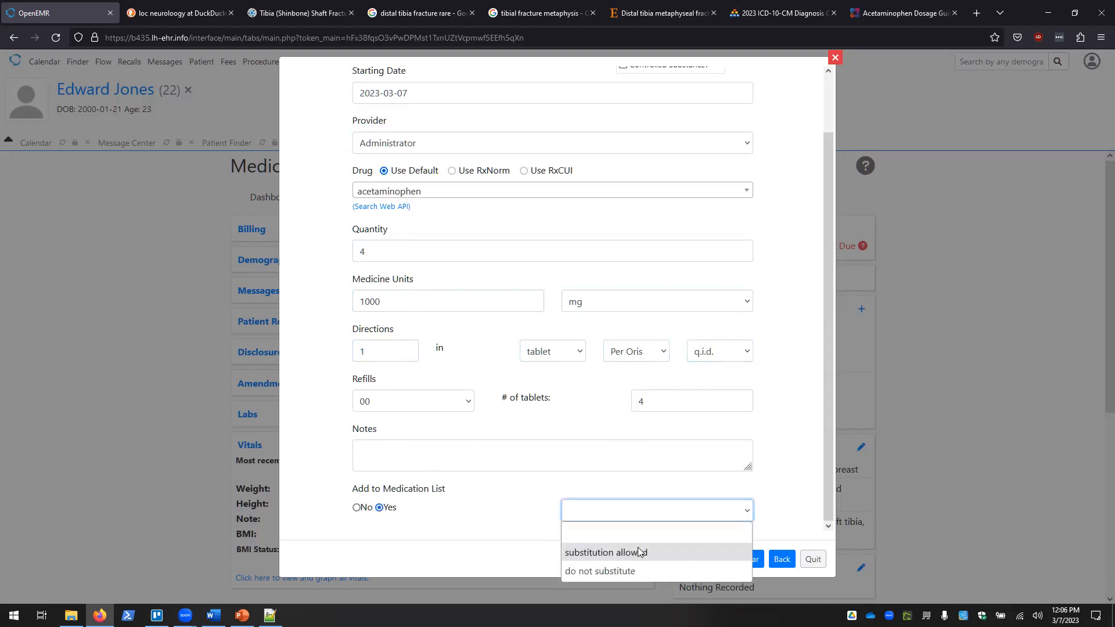
click(642, 552)
scroll(656, 438, up, 2)
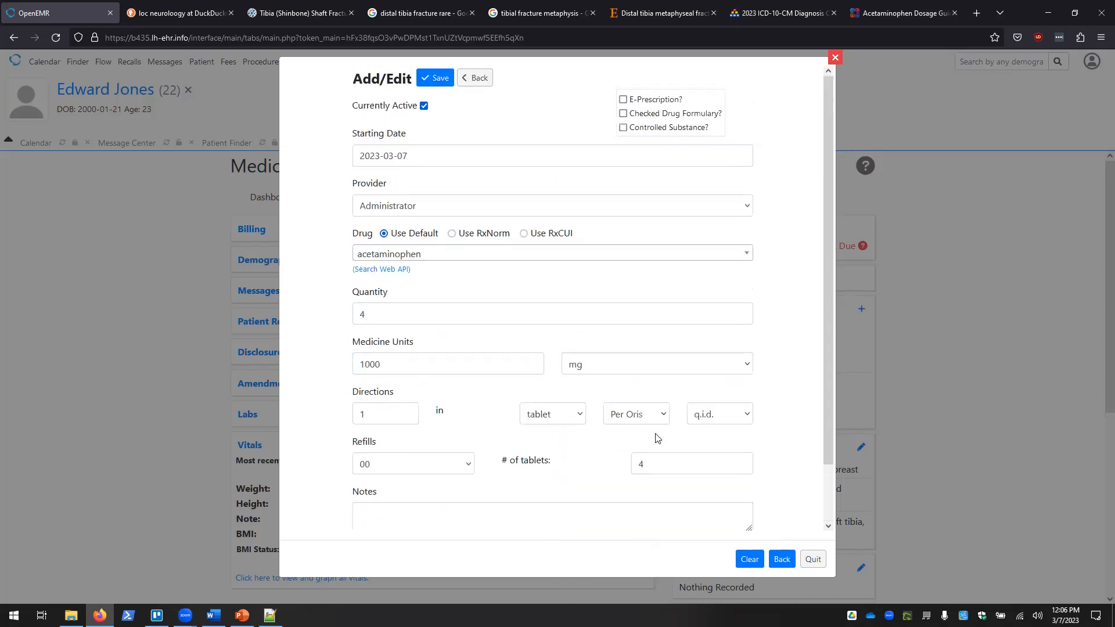
Step: Save the acetaminophen prescription, close the prescription list, and check the medications and prescriptions on the patient's dashboard
click(434, 79)
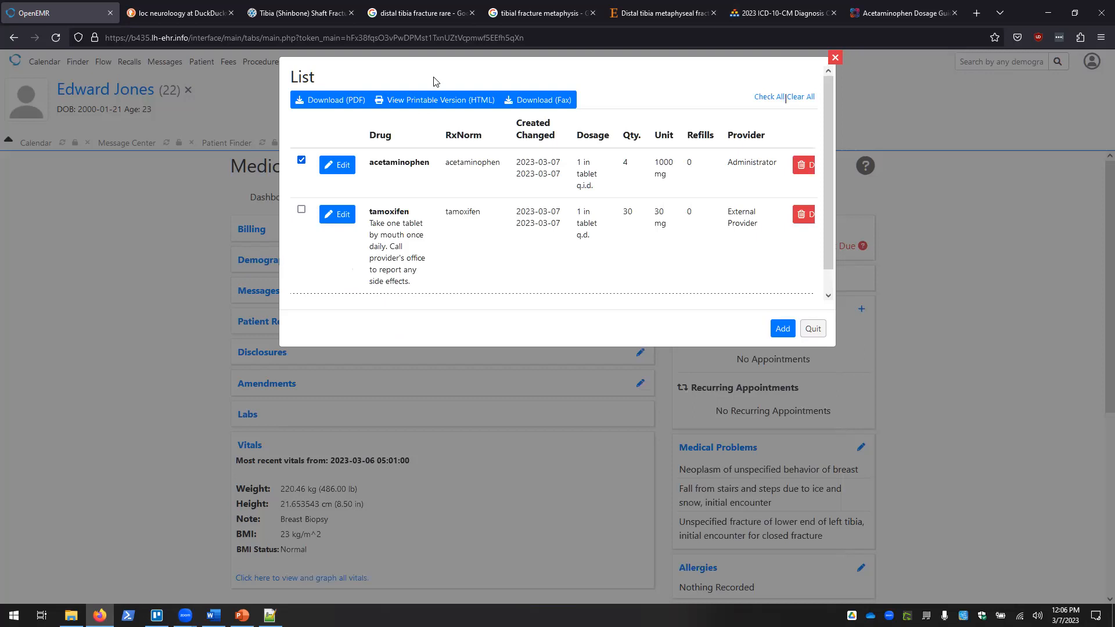
click(813, 329)
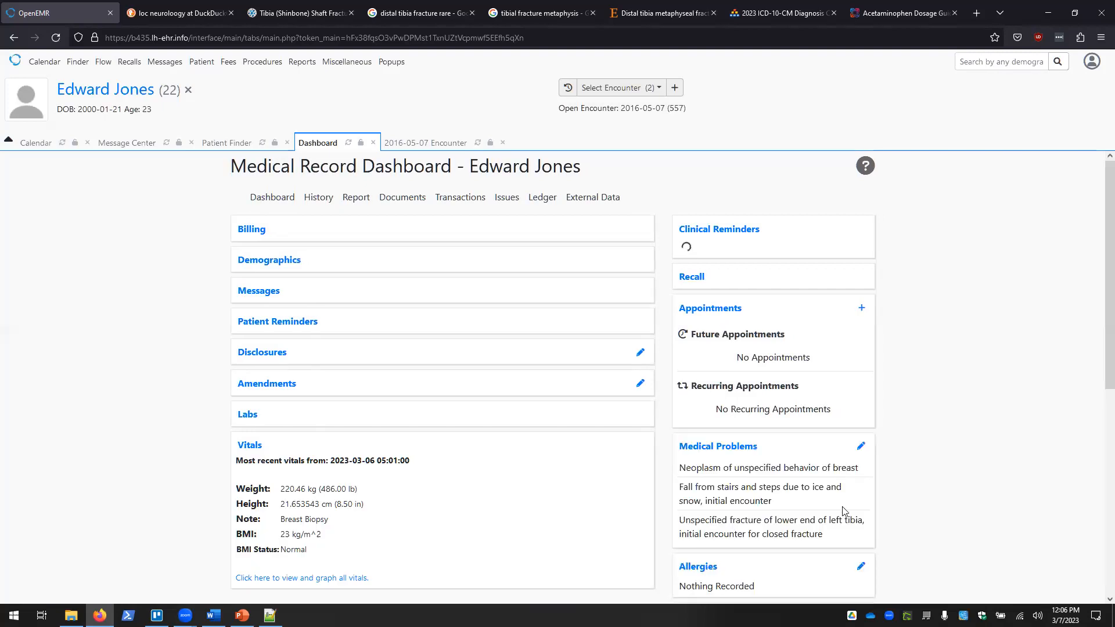
scroll(867, 354, down, 6)
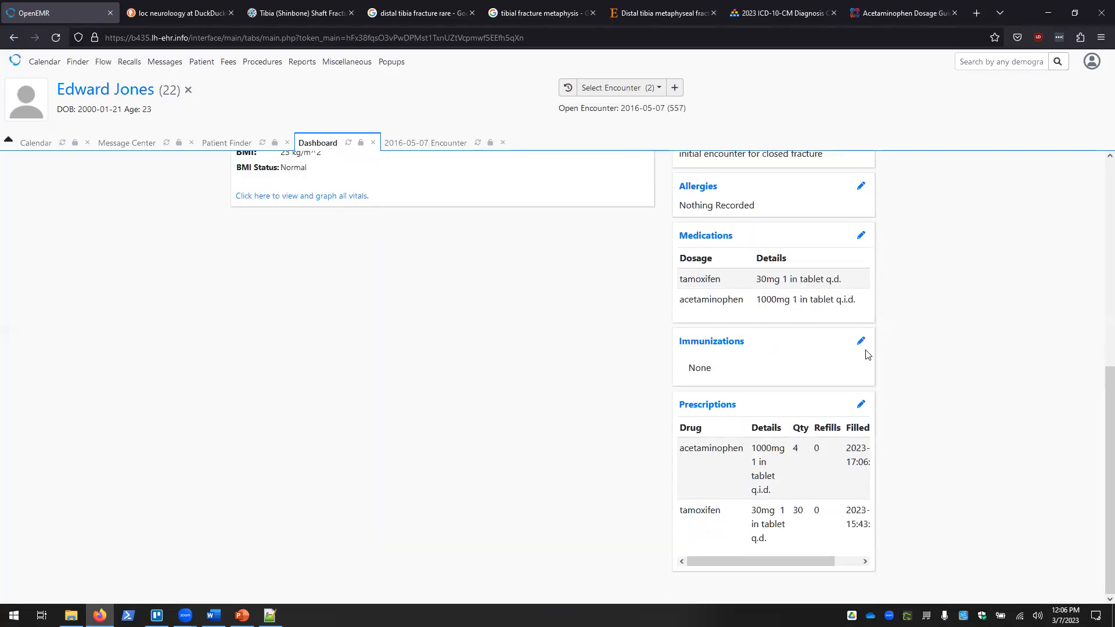
scroll(867, 354, up, 7)
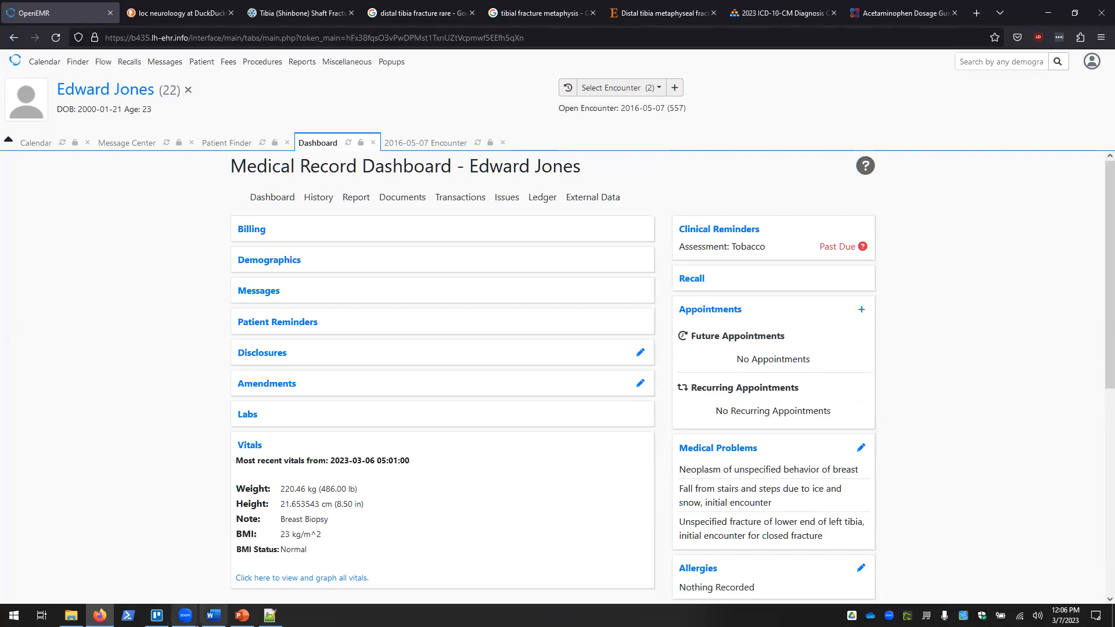
Step: Read Task 9 in the Word clinical task list, and open a new encounter form for the patient in OpenEMR
click(213, 616)
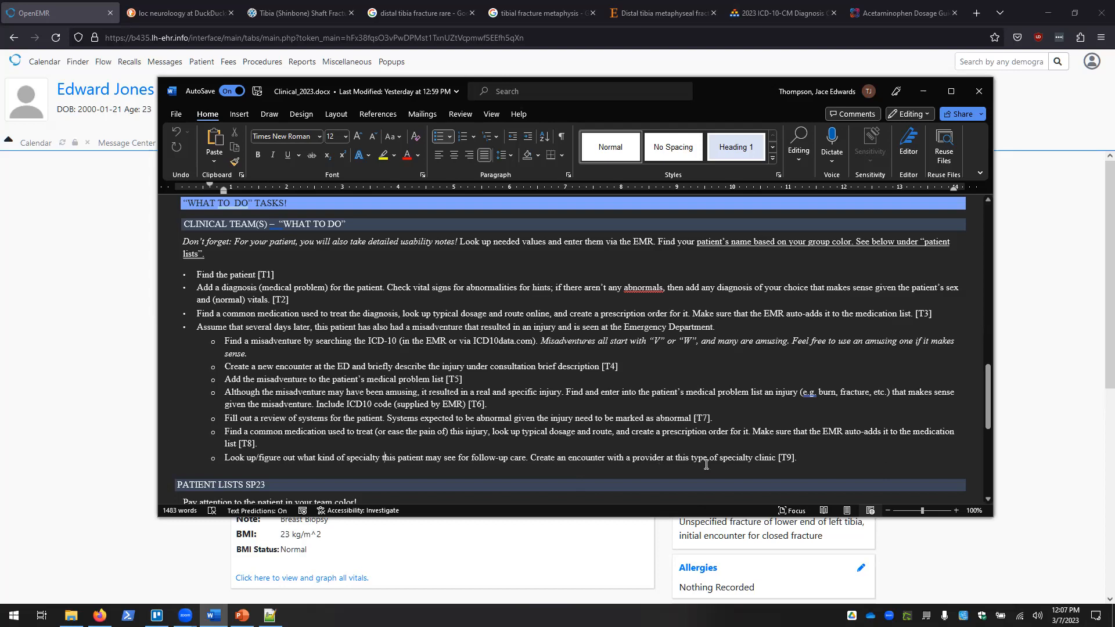
click(1012, 540)
click(676, 87)
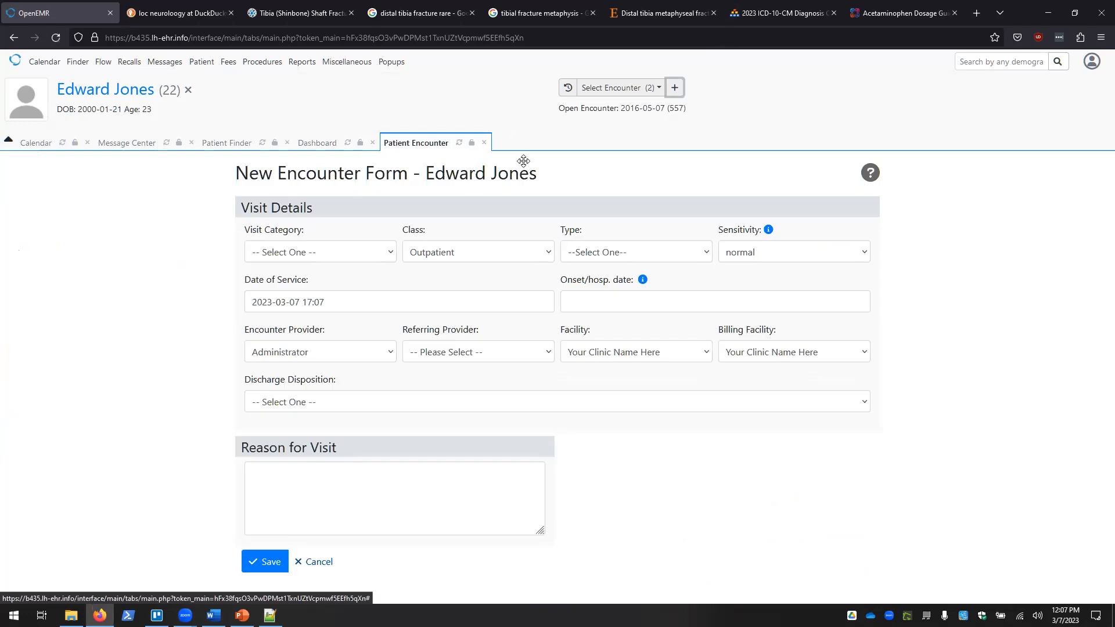
Step: Set the new encounter's visit category to Consultation for treatment and its type to New Patient - 45-59 Minutes
click(311, 255)
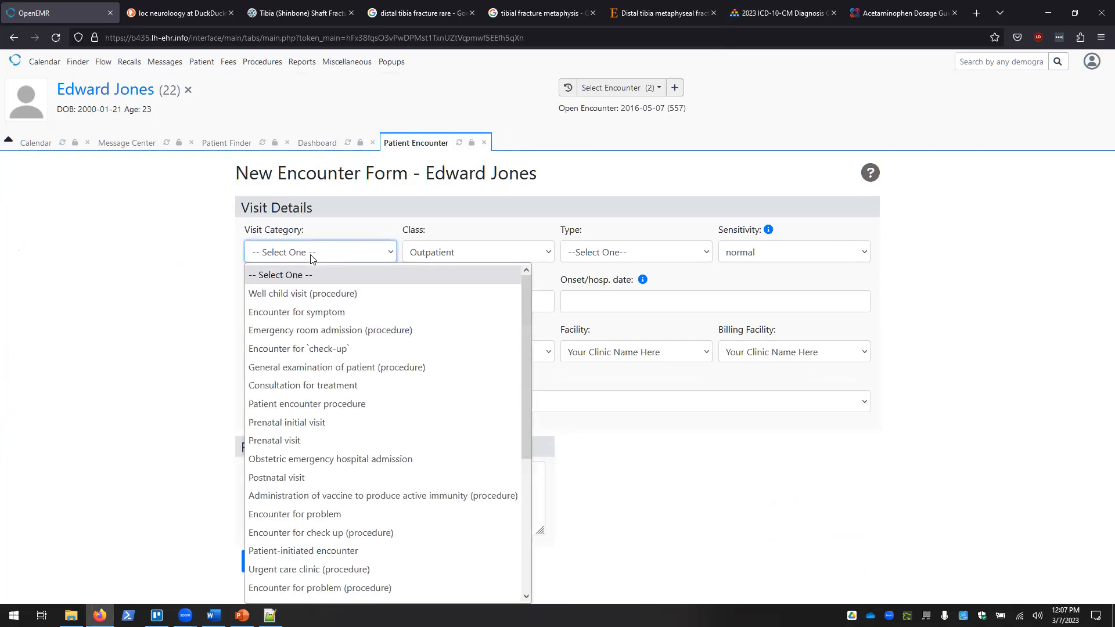
scroll(323, 406, down, 4)
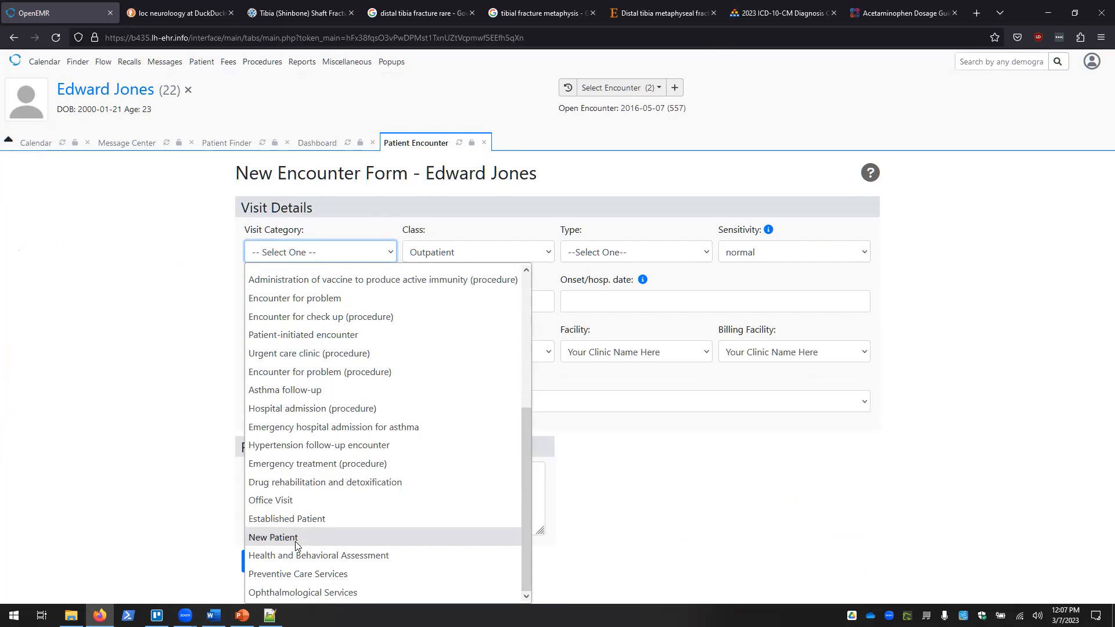
scroll(295, 545, up, 4)
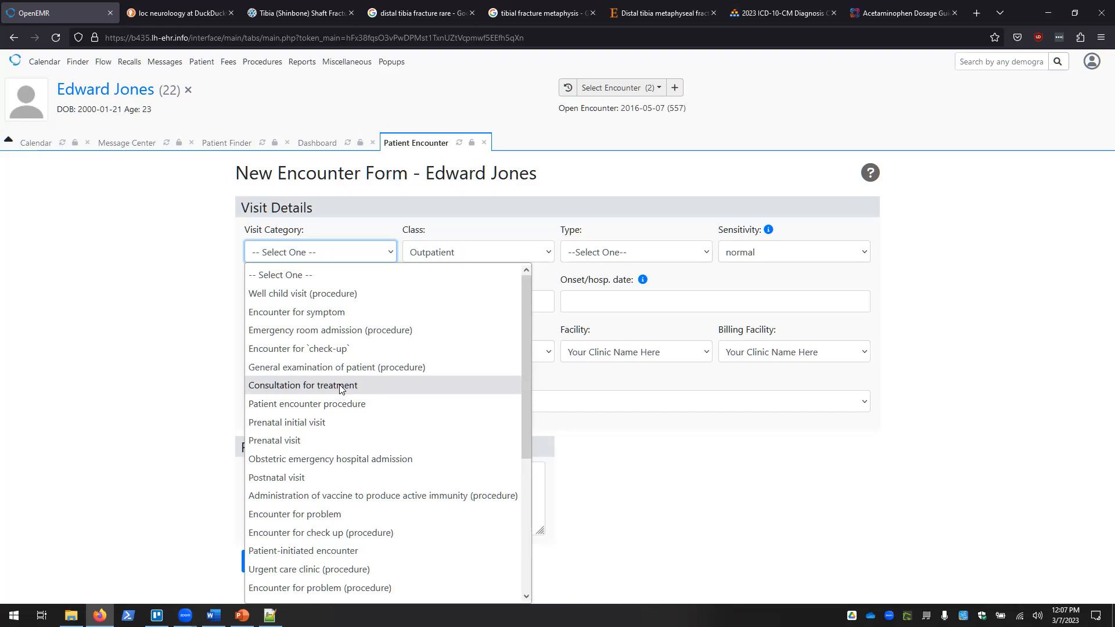
scroll(341, 389, down, 3)
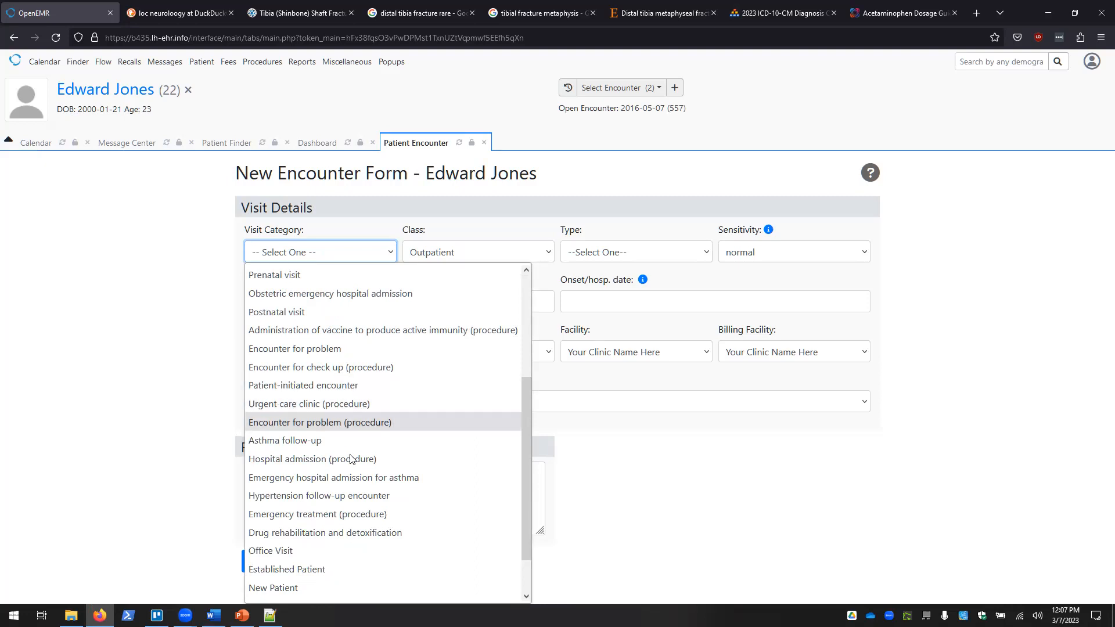
scroll(351, 465, down, 1)
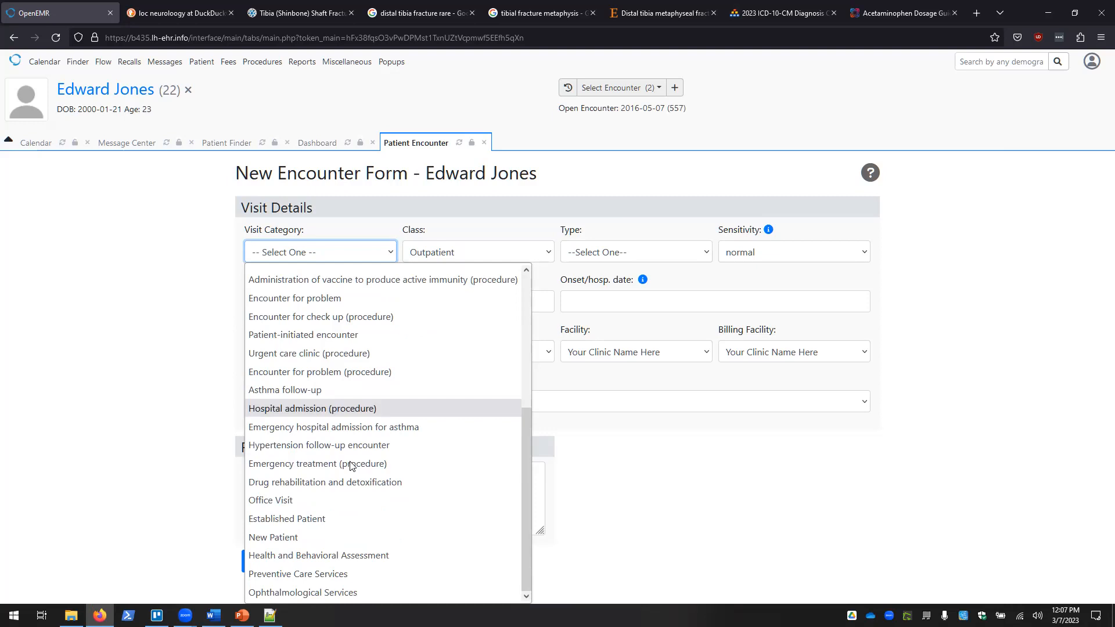
scroll(293, 548, up, 4)
scroll(293, 548, down, 4)
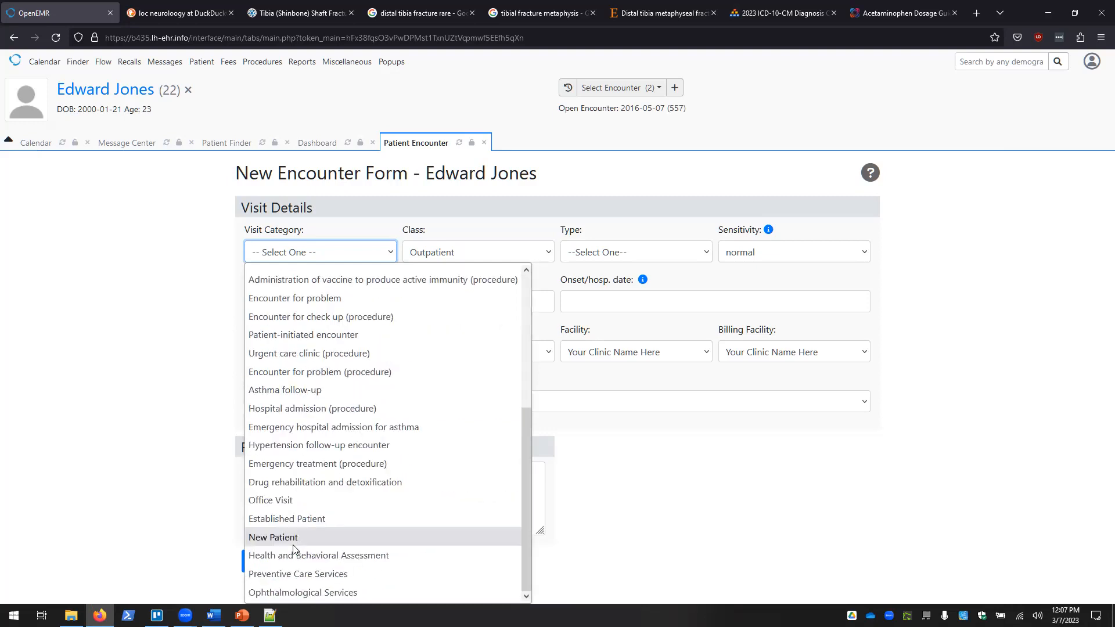
scroll(293, 548, up, 4)
scroll(294, 549, down, 4)
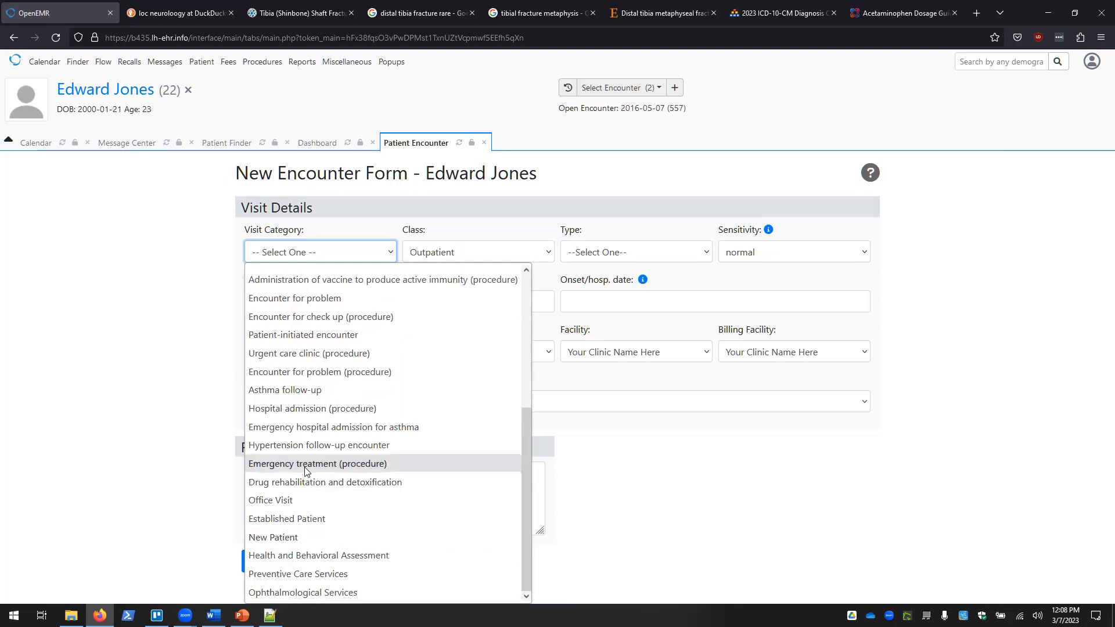
scroll(306, 427, up, 4)
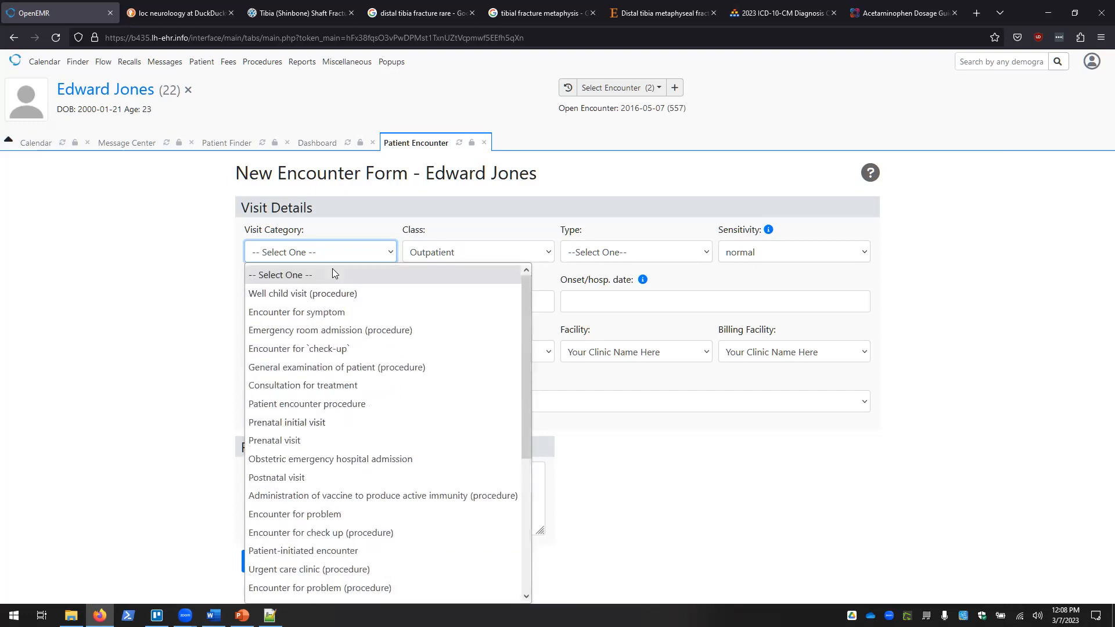
click(345, 386)
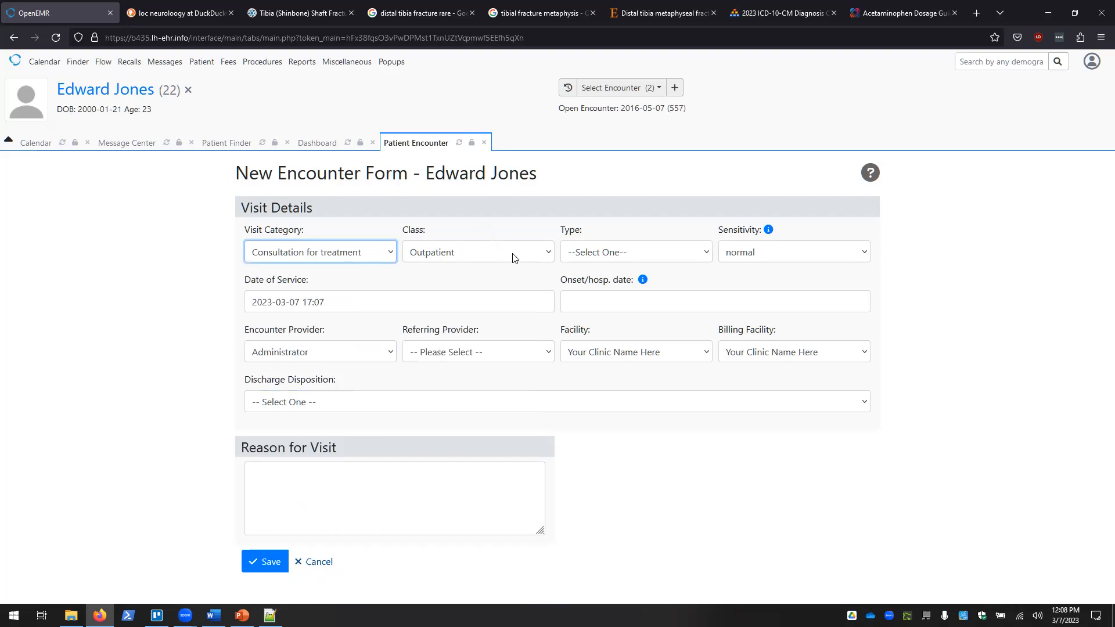
click(635, 253)
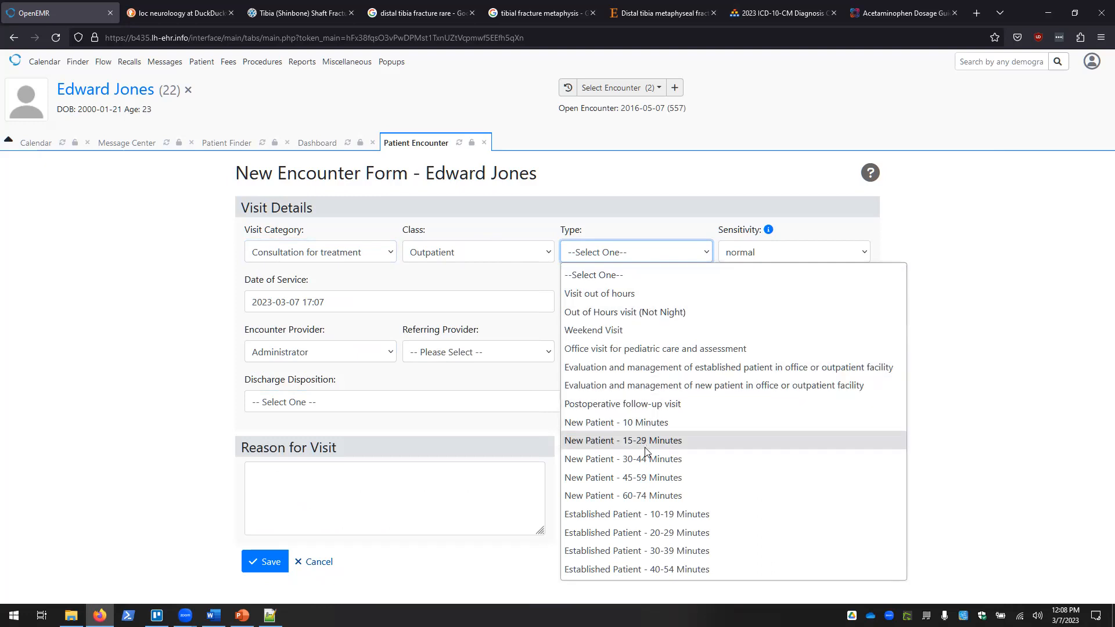
click(650, 477)
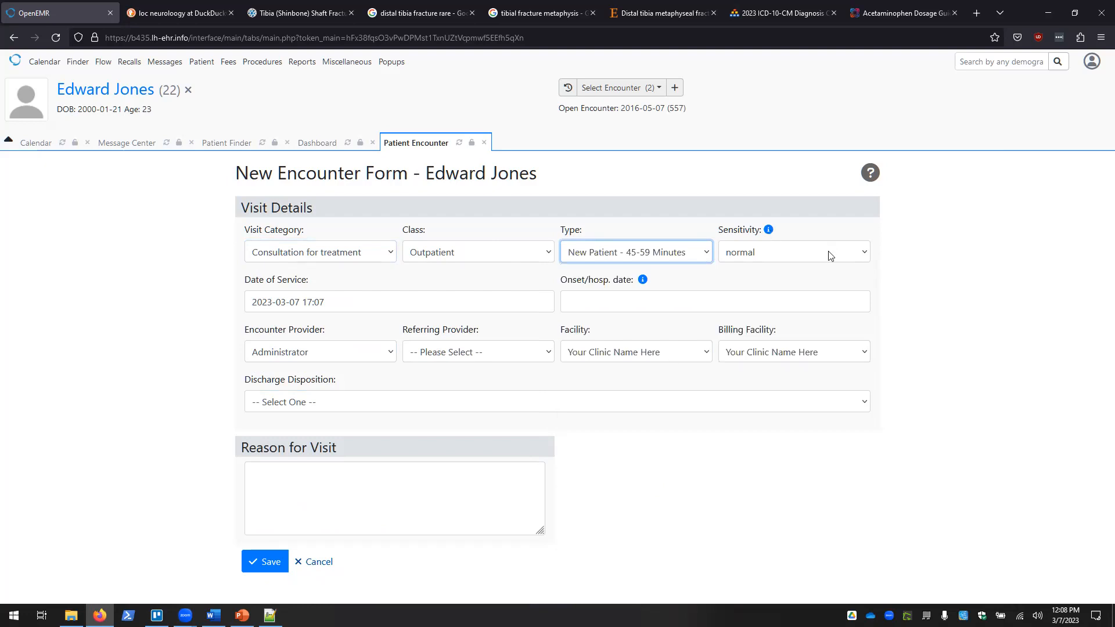
Step: Set the encounter's date of service to May 11, 2016, keeping the time at 17:07
click(345, 308)
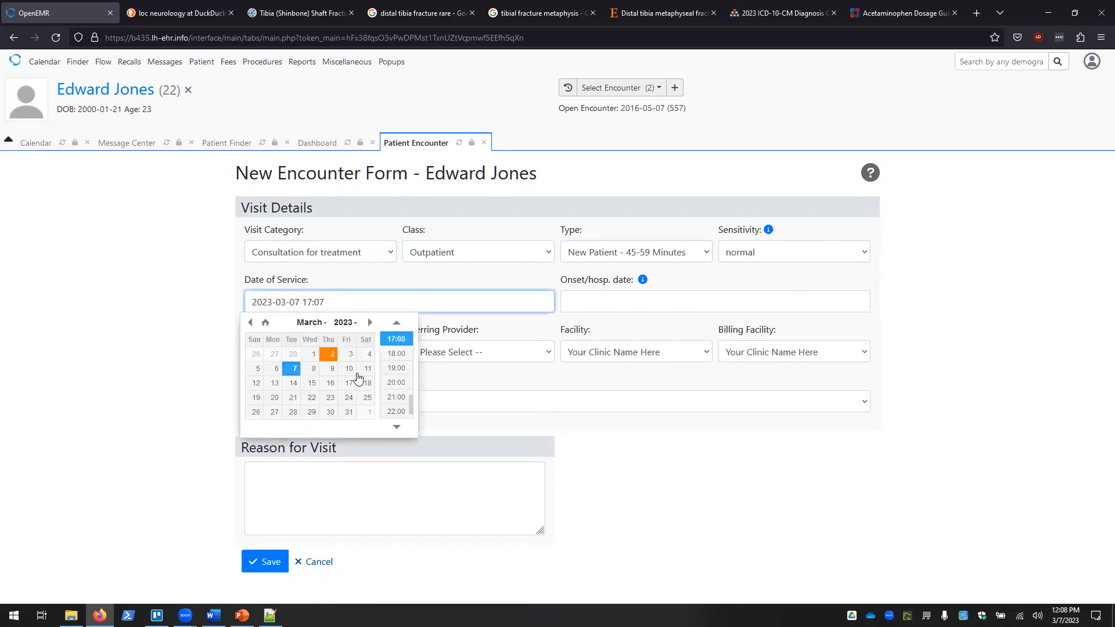
click(342, 323)
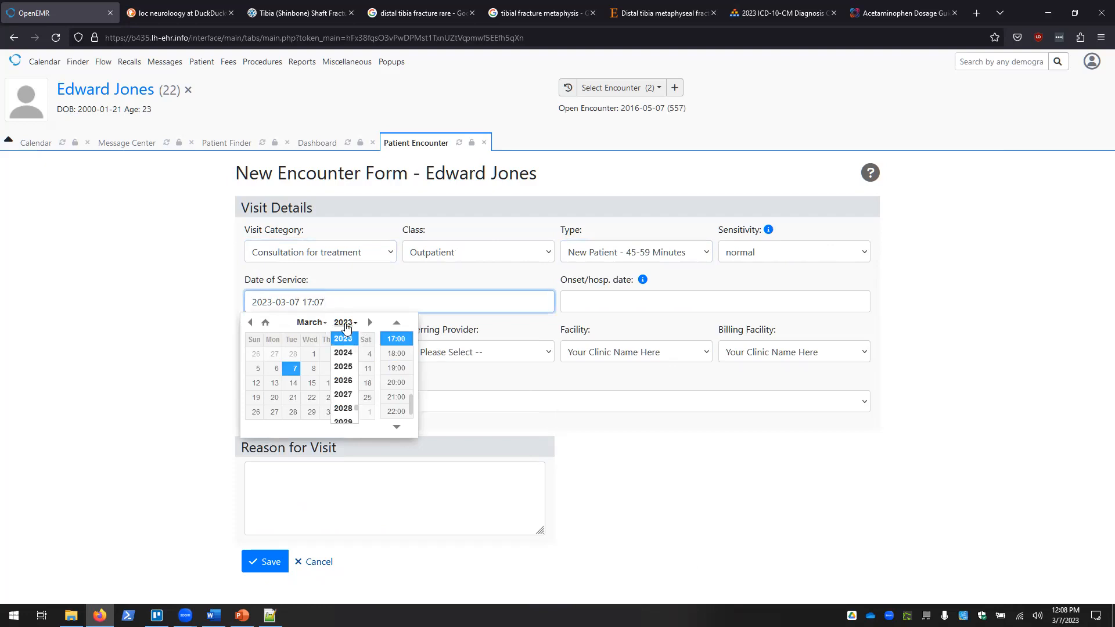
scroll(351, 377, up, 4)
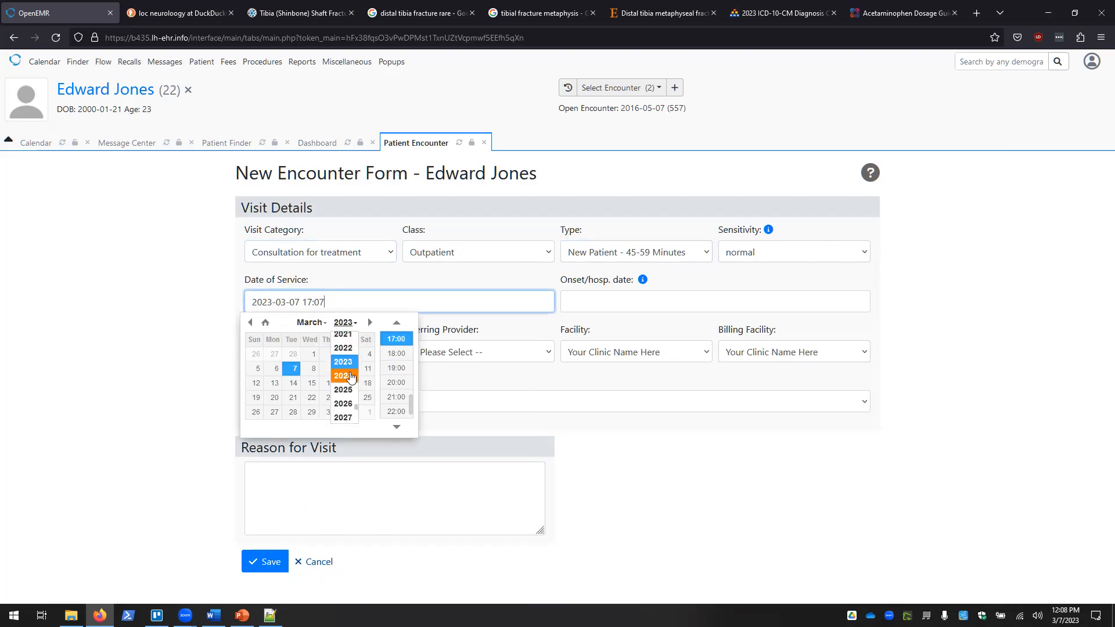
scroll(350, 376, up, 4)
click(343, 345)
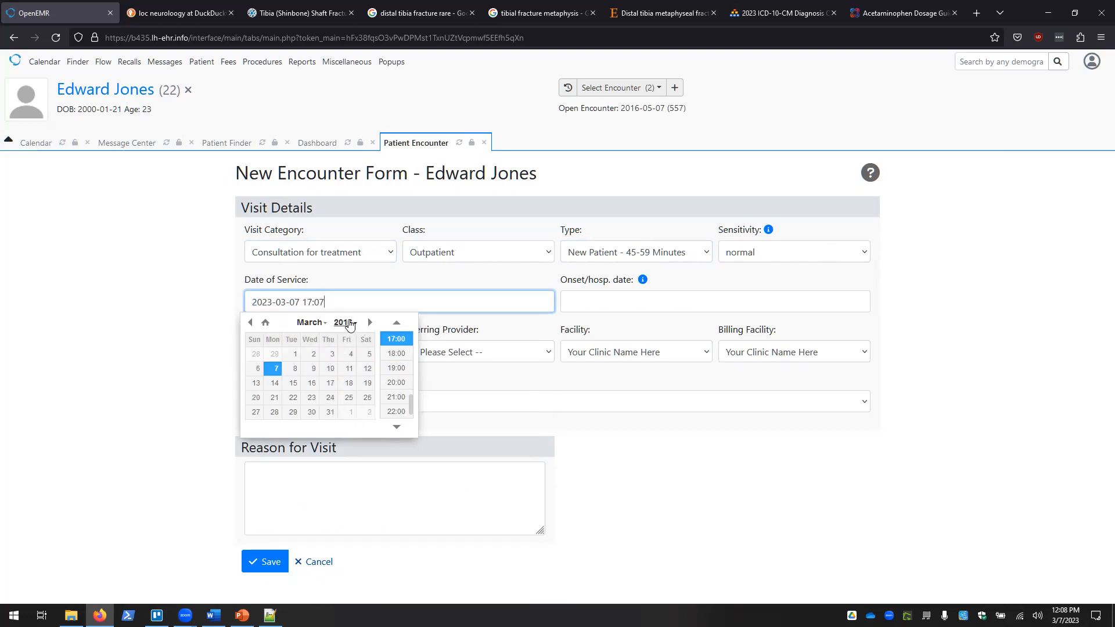
click(369, 323)
click(370, 323)
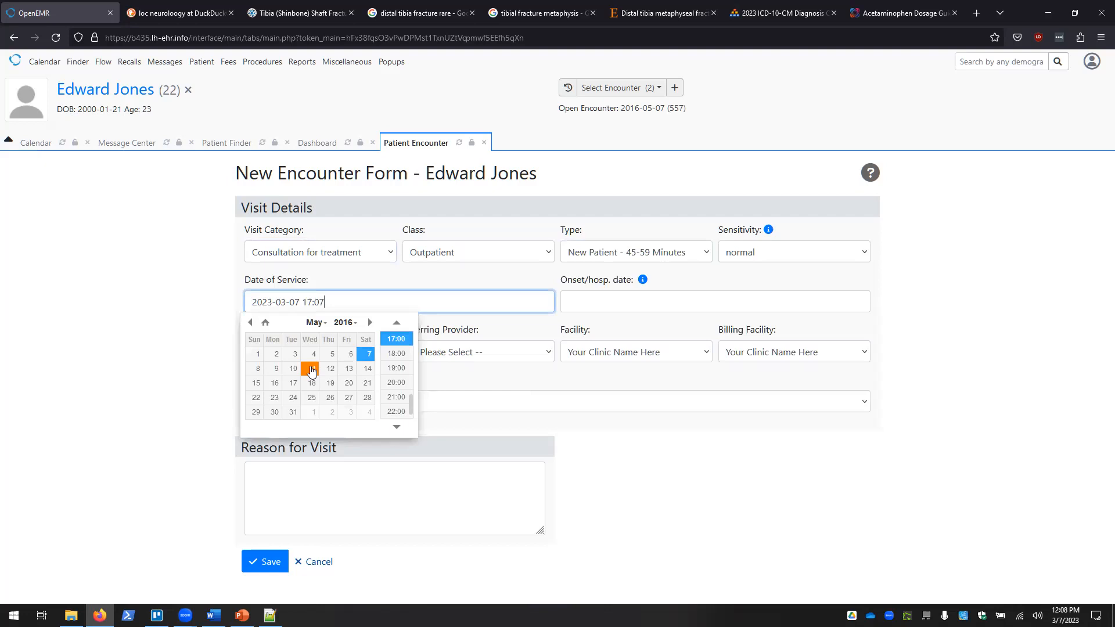
click(312, 370)
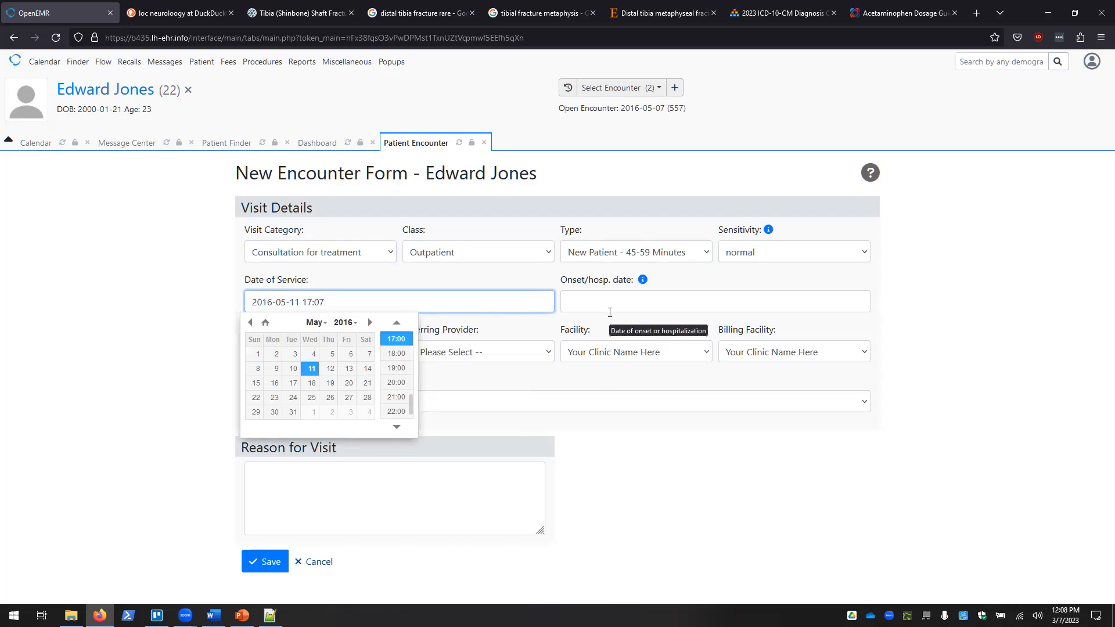
click(610, 313)
key(Tab)
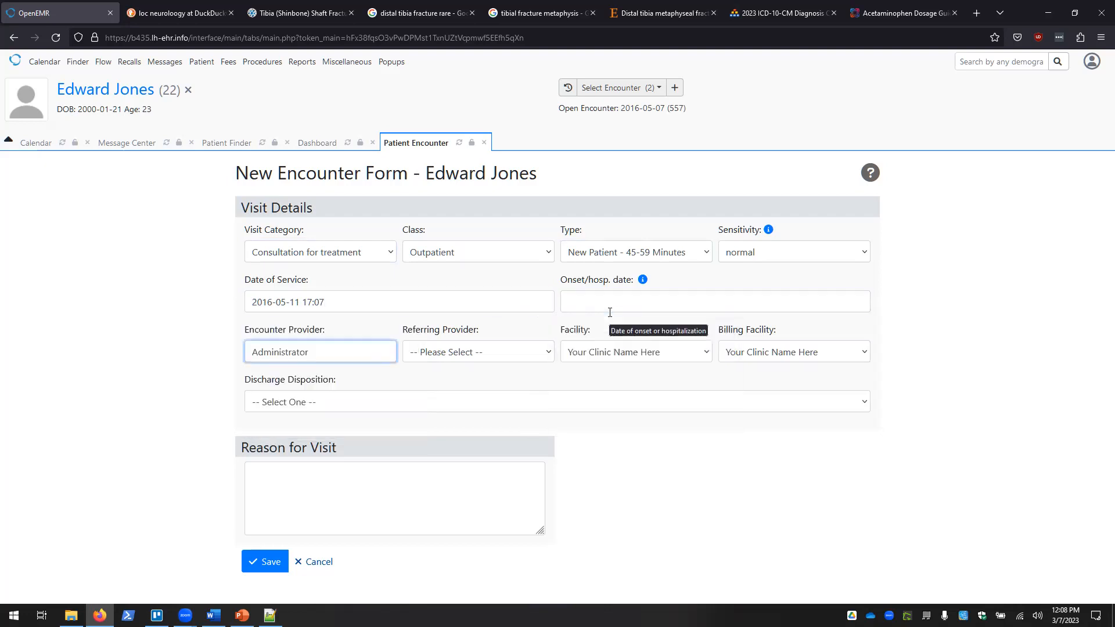
Step: Set the encounter provider to Provider External and the facility to Your Clinic Name Here, leaving the referring provider unselected
click(290, 359)
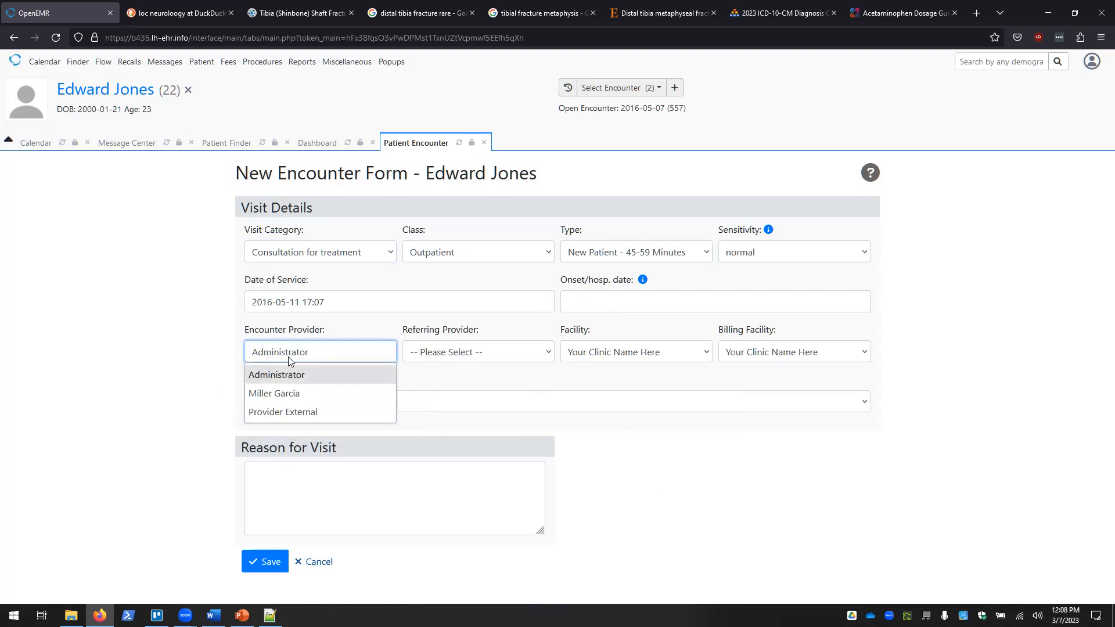
click(290, 412)
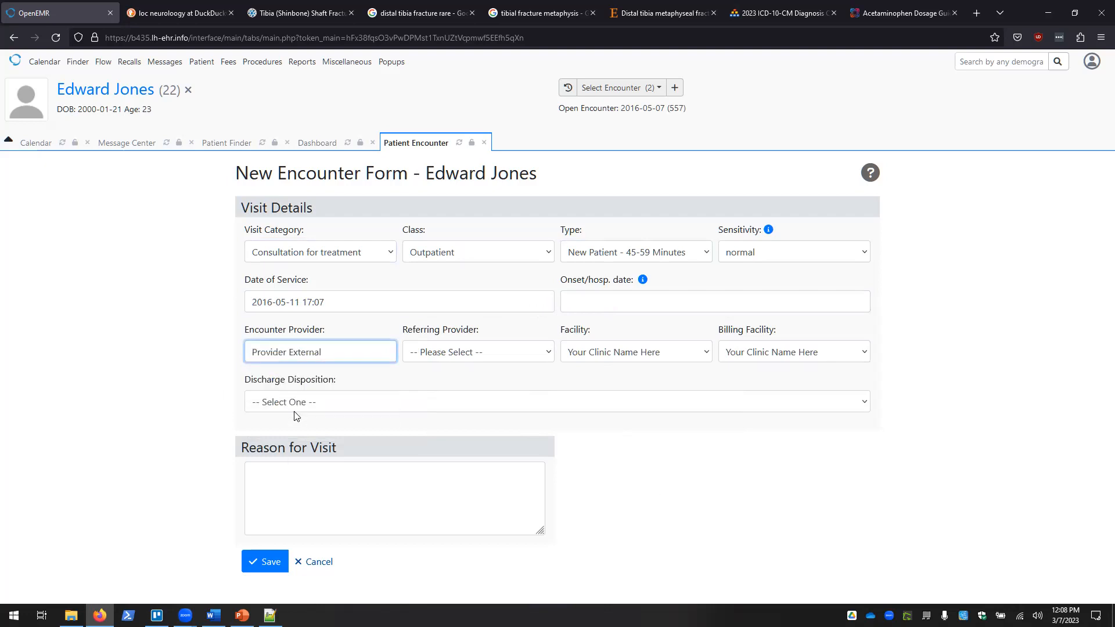
click(464, 352)
click(477, 373)
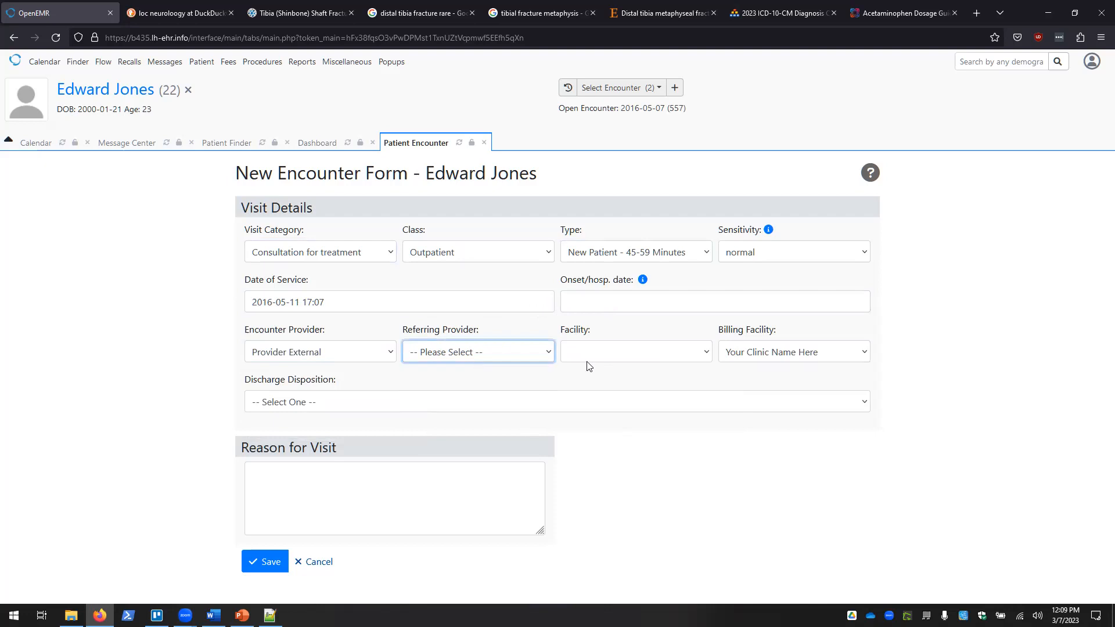
click(606, 359)
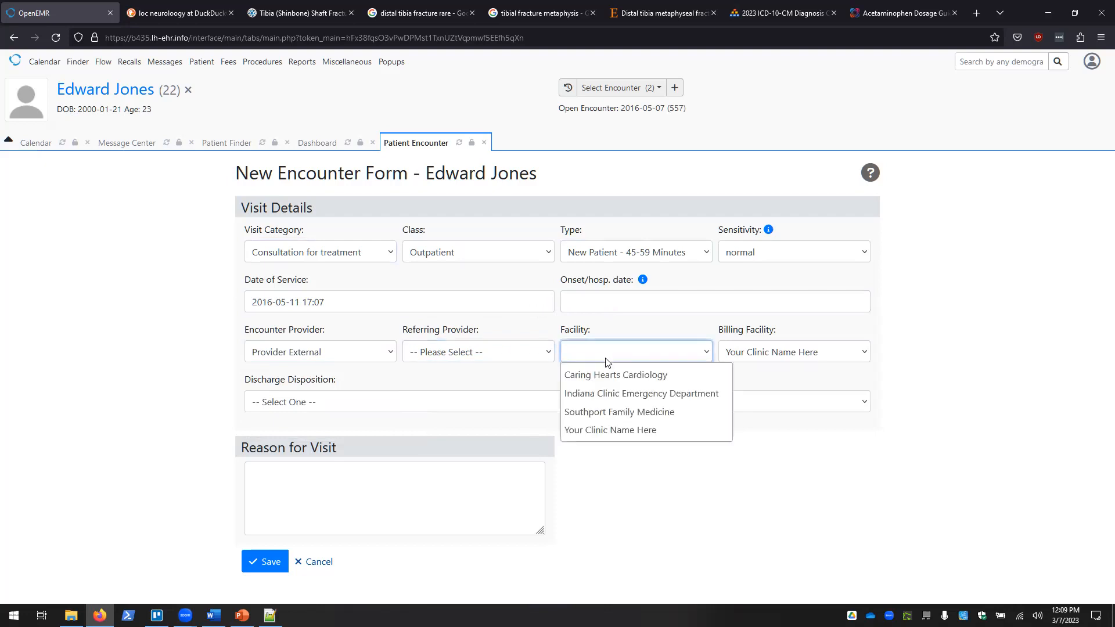
click(613, 431)
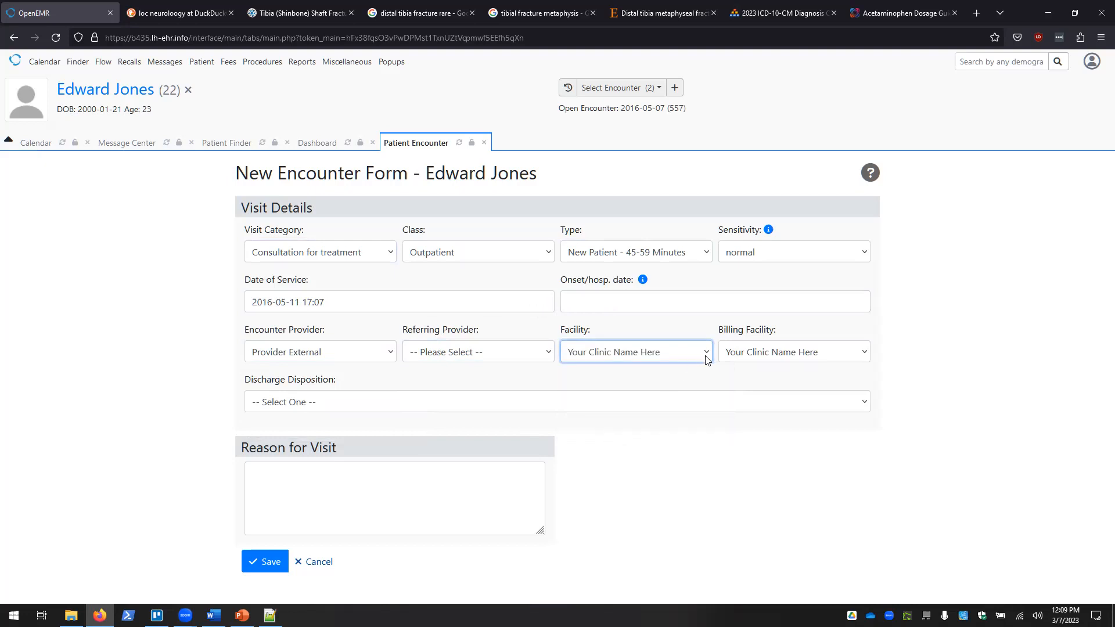
click(765, 356)
click(765, 356)
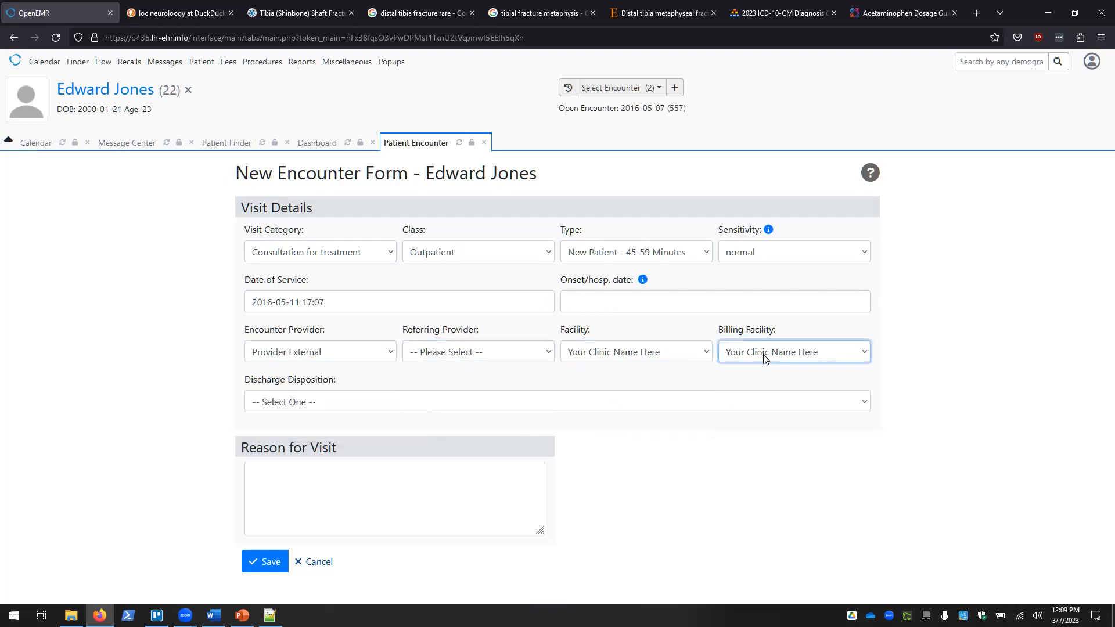
Step: Set the encounter's discharge disposition to Home
click(324, 401)
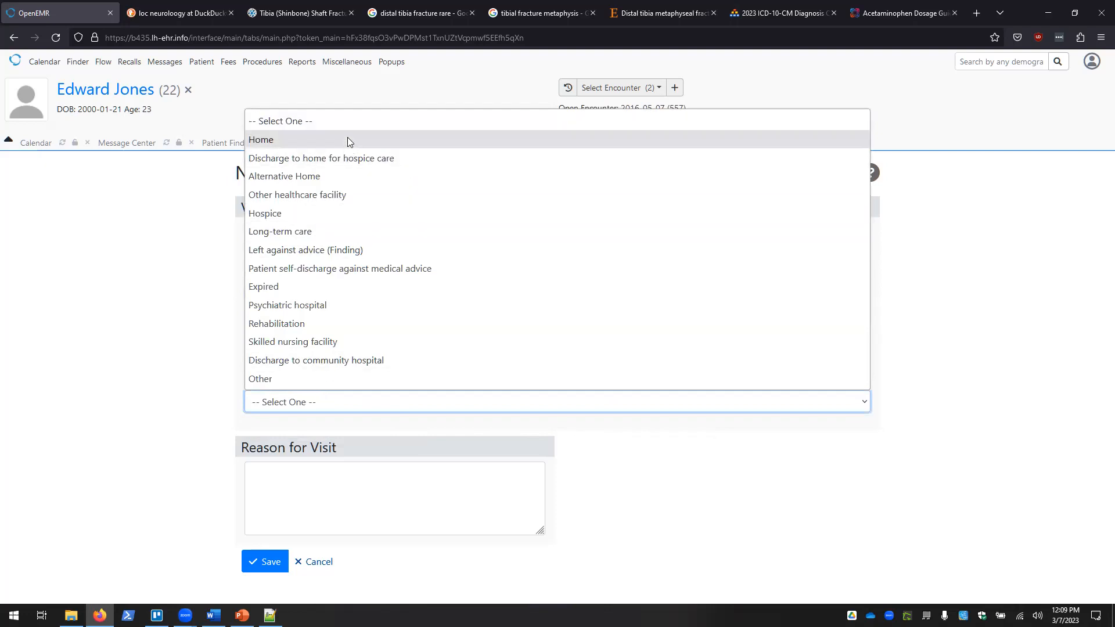
click(150, 311)
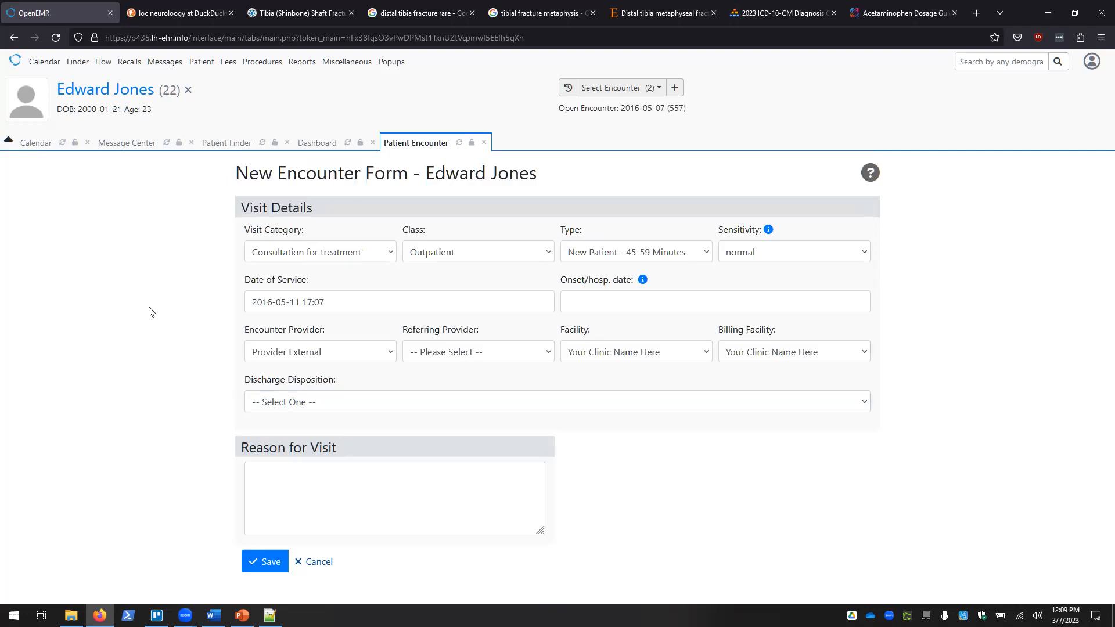
click(323, 402)
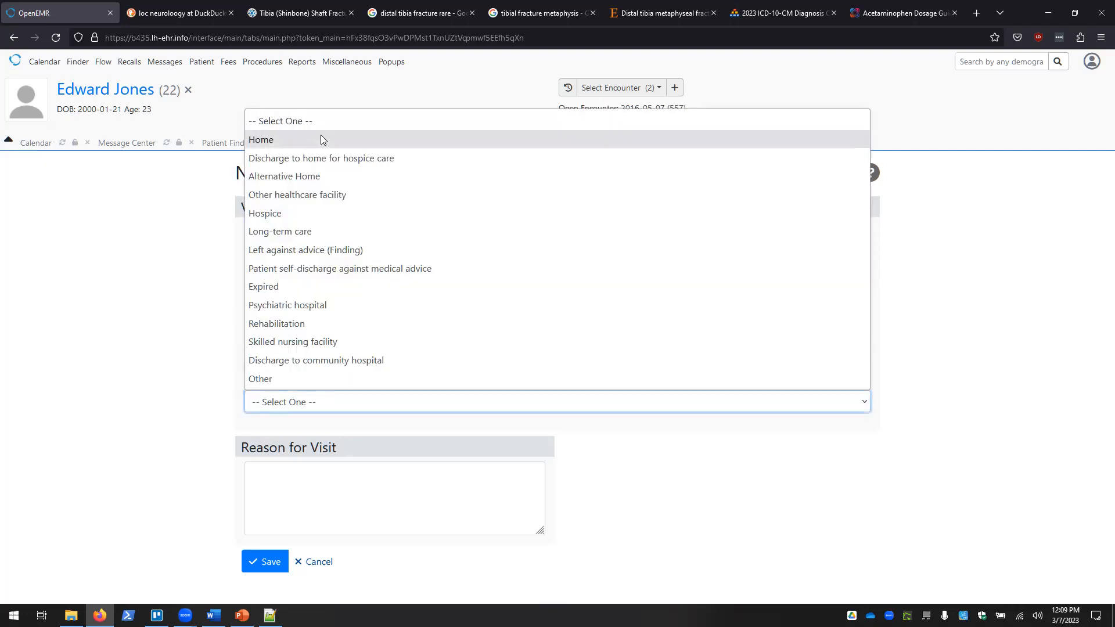
click(321, 139)
Step: Begin the reason for visit with "Patient referred from ER. Referring provider:" followed by the referring physician's name and MD, leaving a blank line after it
click(278, 495)
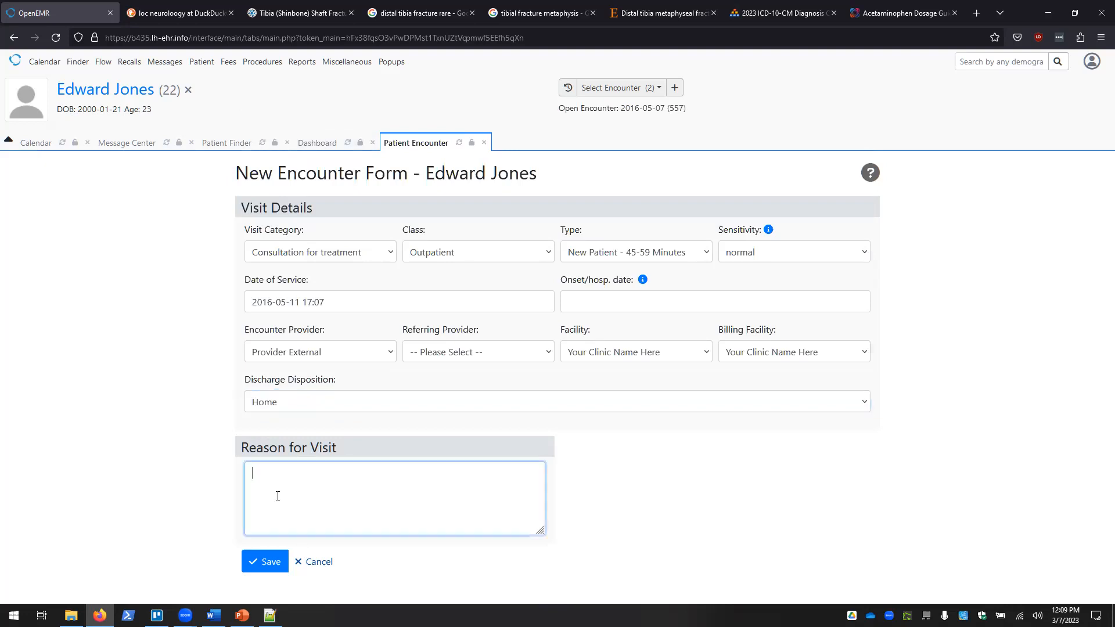
text(Patient referred from ER. Referring provider: Garcia, MD.)
key(Return)
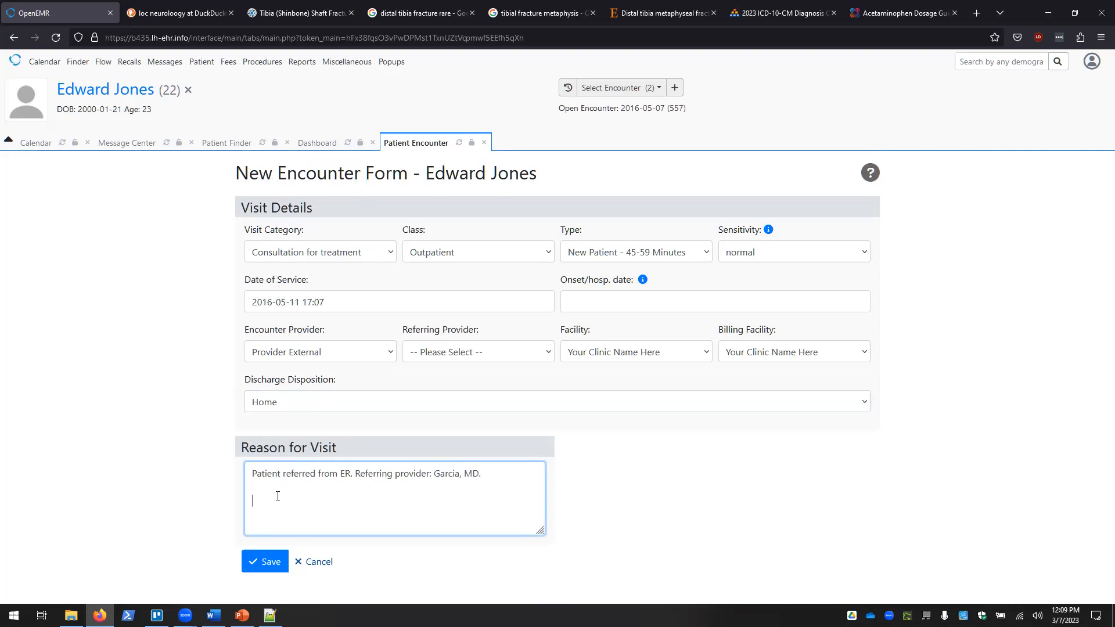
Step: Add "Patient slipped on icy stairs and incurred a fracture of the left distal tibial metaphysis." to the reason for visit
text(Patient slipped on icy6 st)
key(BackSpace)
key(BackSpace)
key(BackSpace)
key(BackSpace)
text(stairs and iknee)
key(BackSpace)
key(BackSpace)
text(curre d)
key(BackSpace)
key(BackSpace)
text(d a frac)
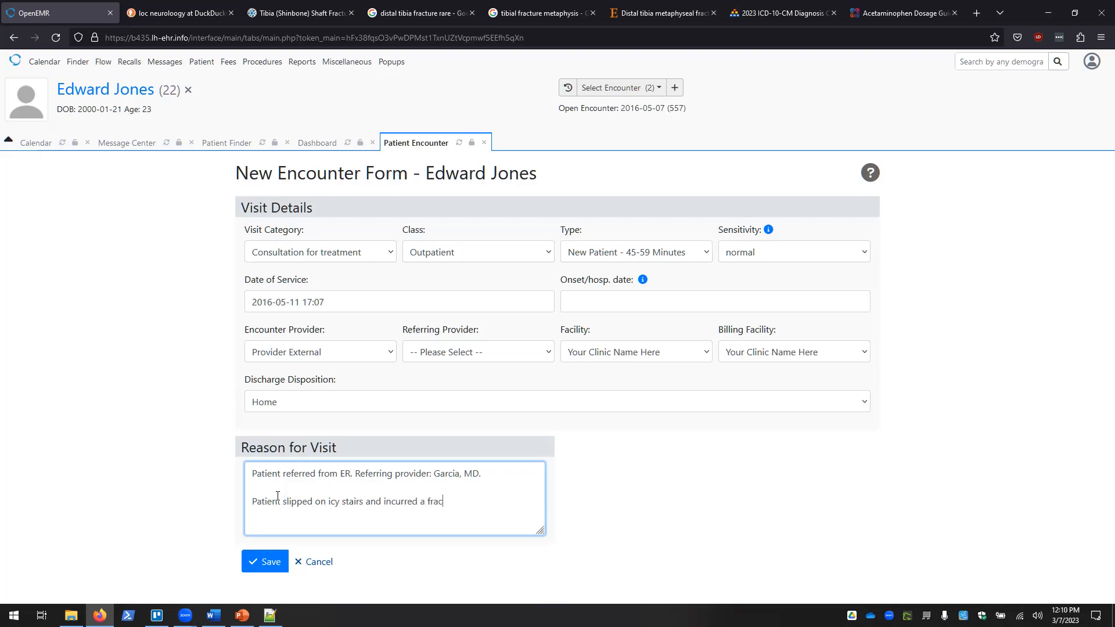
text(ture of the left distal tibial metaphysis.)
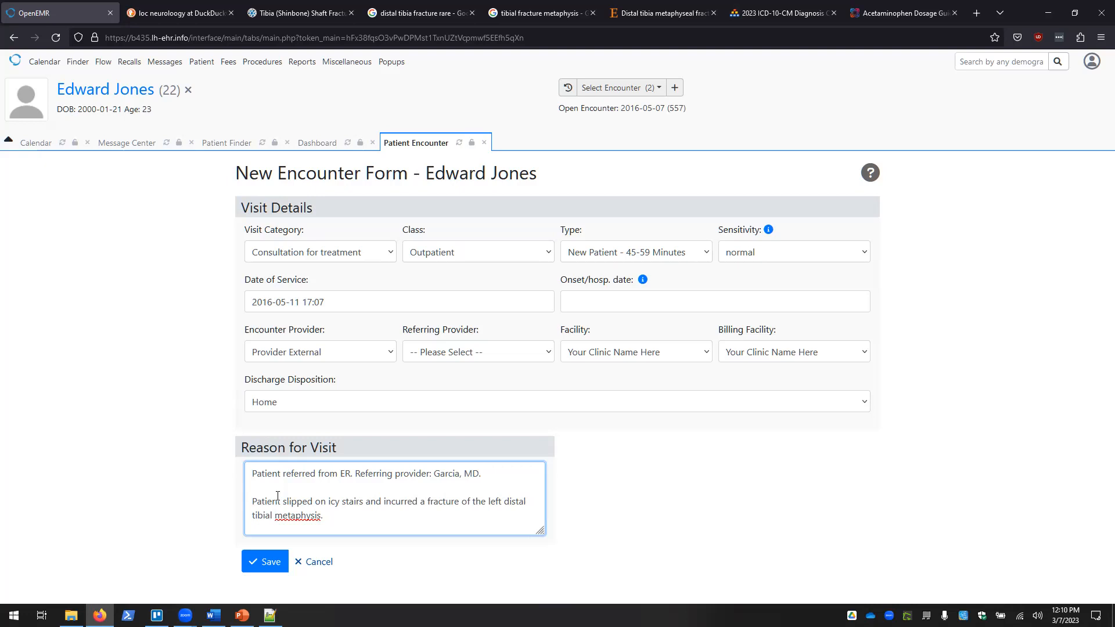
Step: Add that the named orthopedic MD "provided orthopedic consult and scheduled patient for orthopedic surgery." to the reason for visit, and save the encounter
text(Goggins, MD provided orthopedic consul)
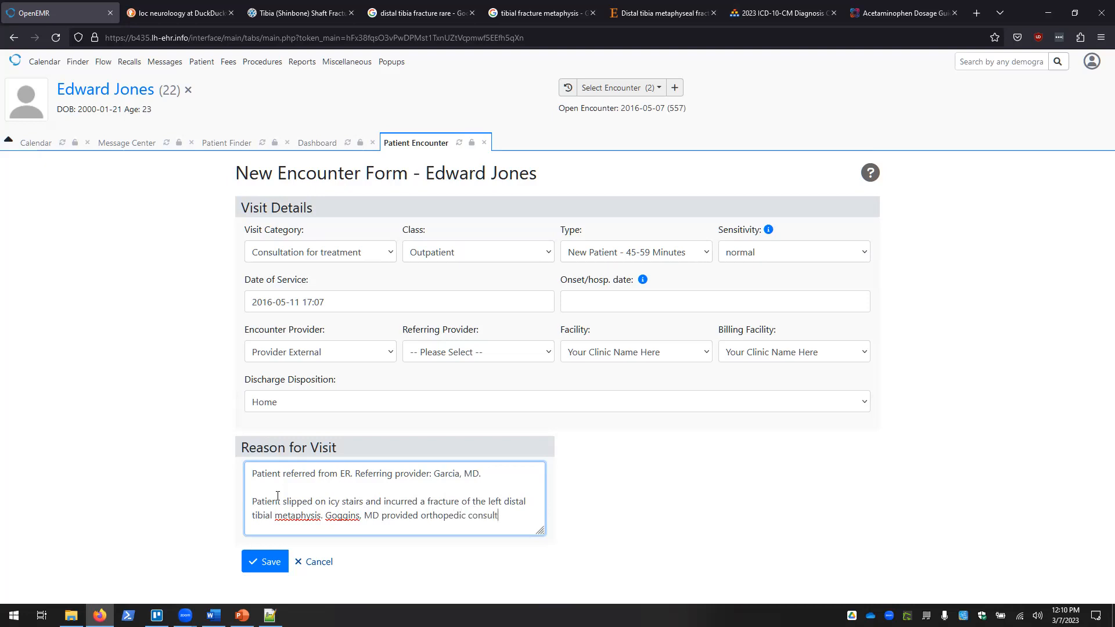
text(t and sched)
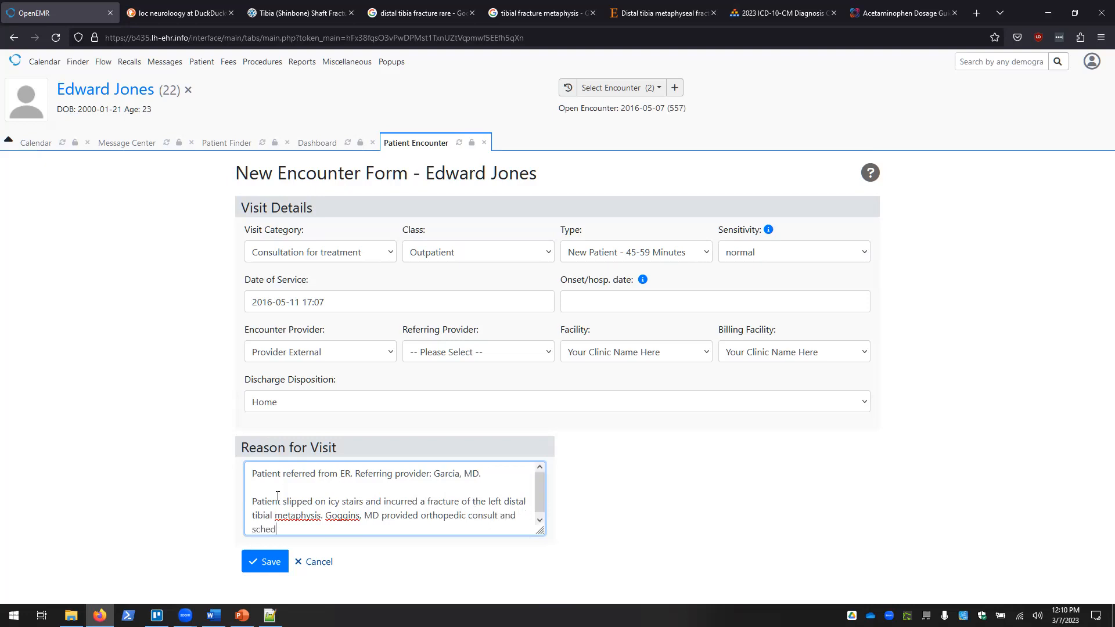
text(uled appoi)
key(BackSpace)
key(BackSpace)
key(BackSpace)
key(BackSpace)
key(BackSpace)
text(patient for orthopedic surgery.)
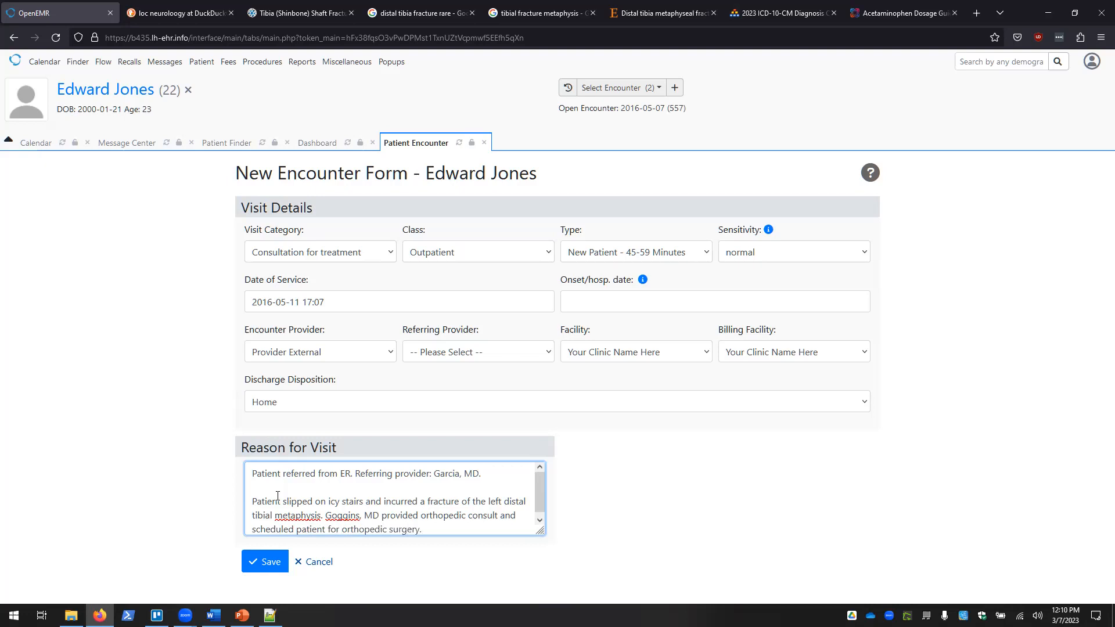
click(270, 562)
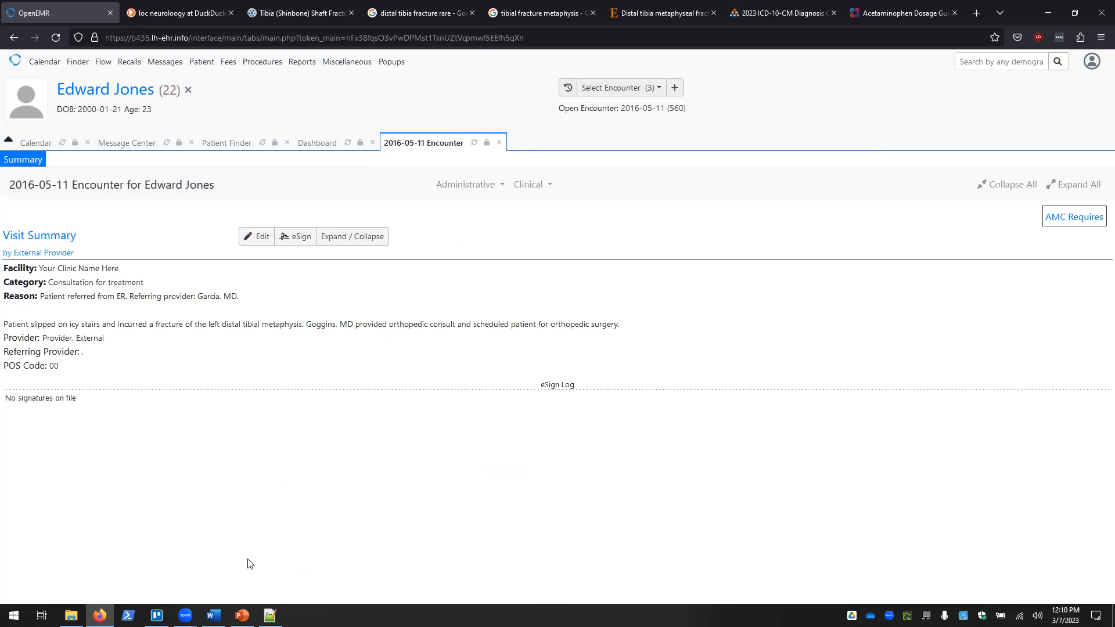
Step: Advance the PowerPoint task slides to Task 9 and review the remaining clinical tasks in the Word document Clinical_2023.docx
click(214, 615)
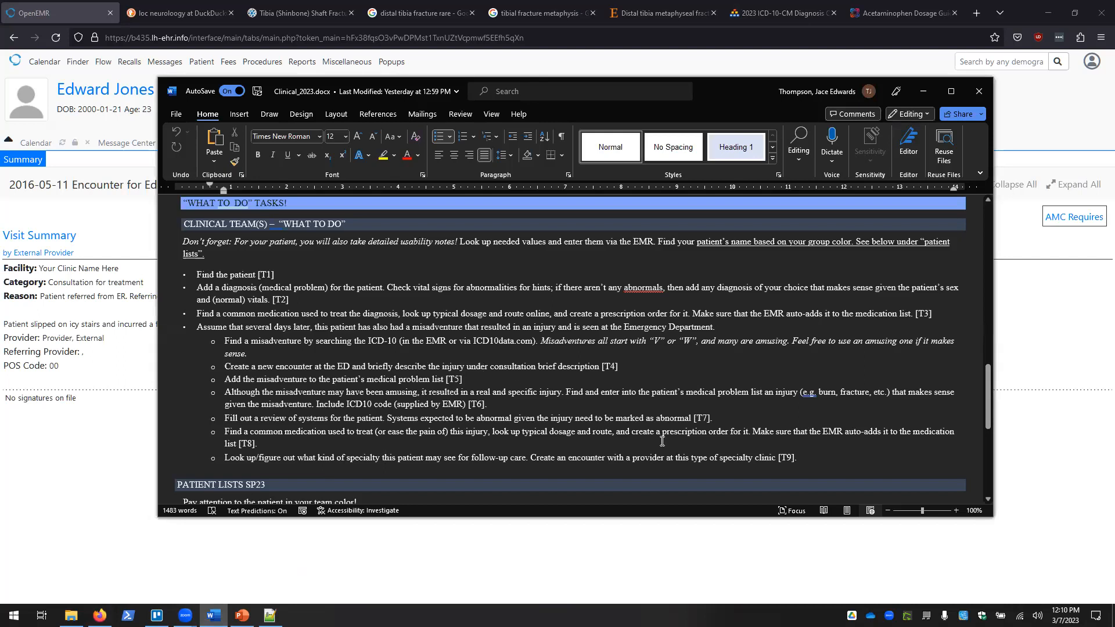
click(242, 615)
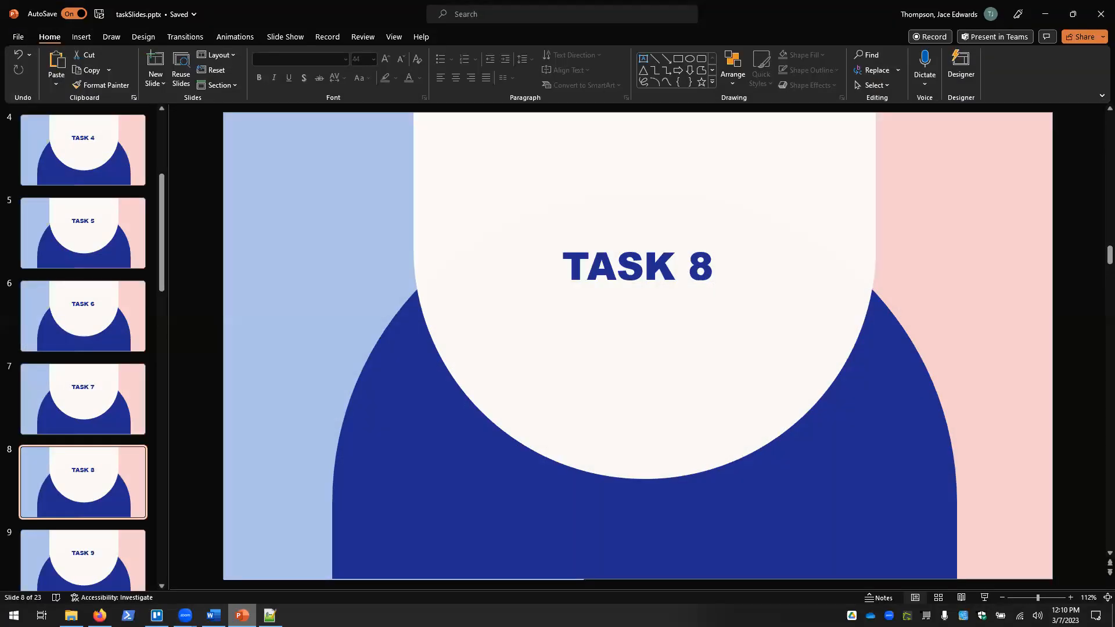
key(Down)
click(243, 614)
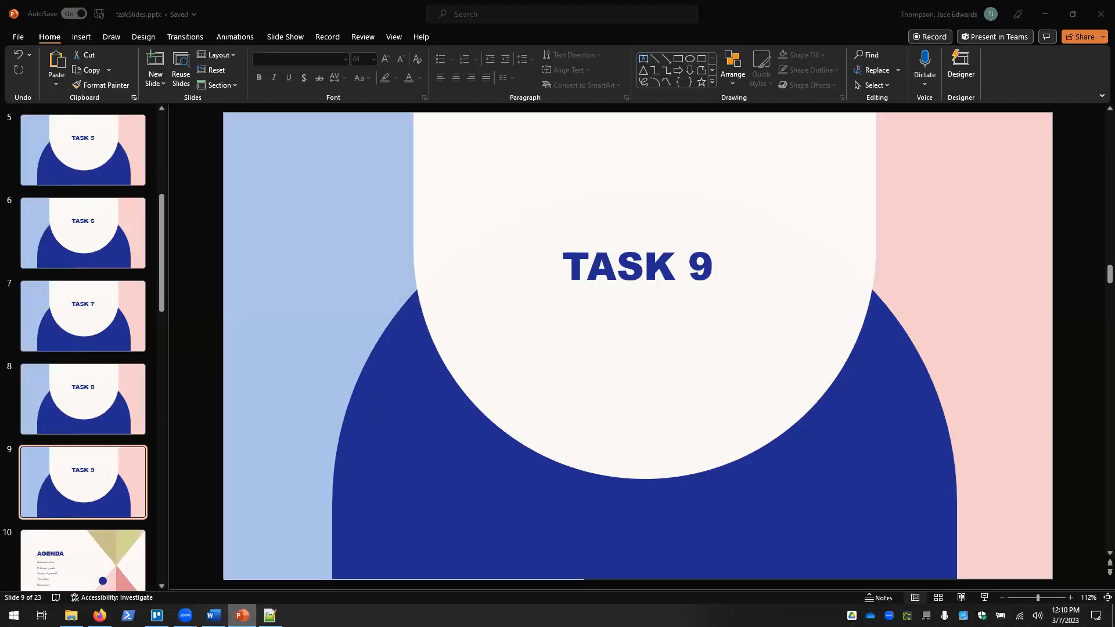
scroll(407, 426, down, 4)
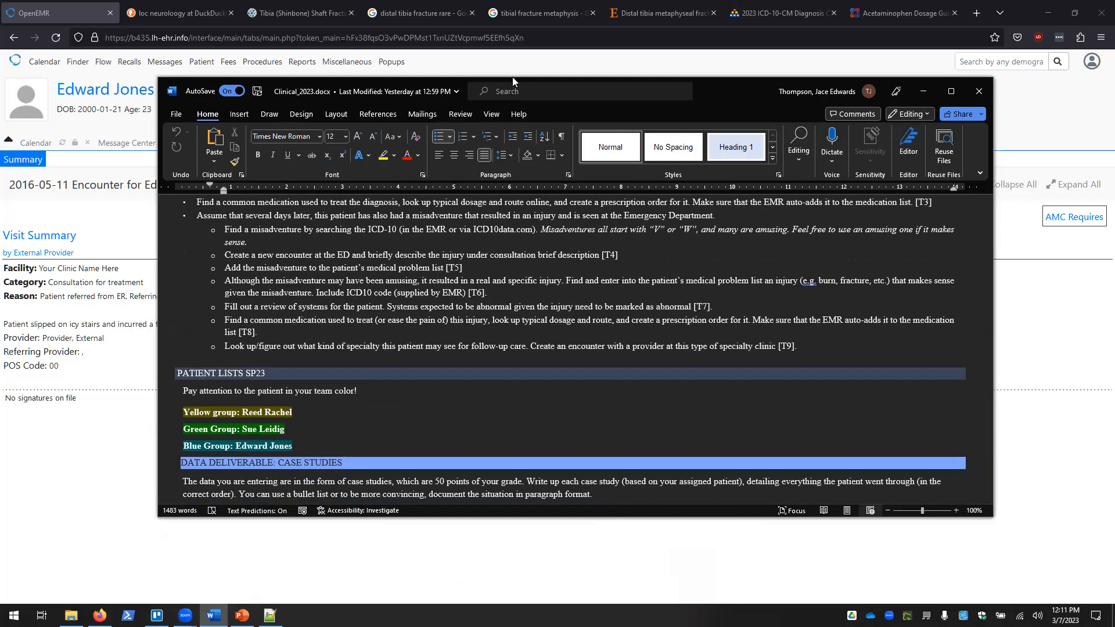
click(631, 50)
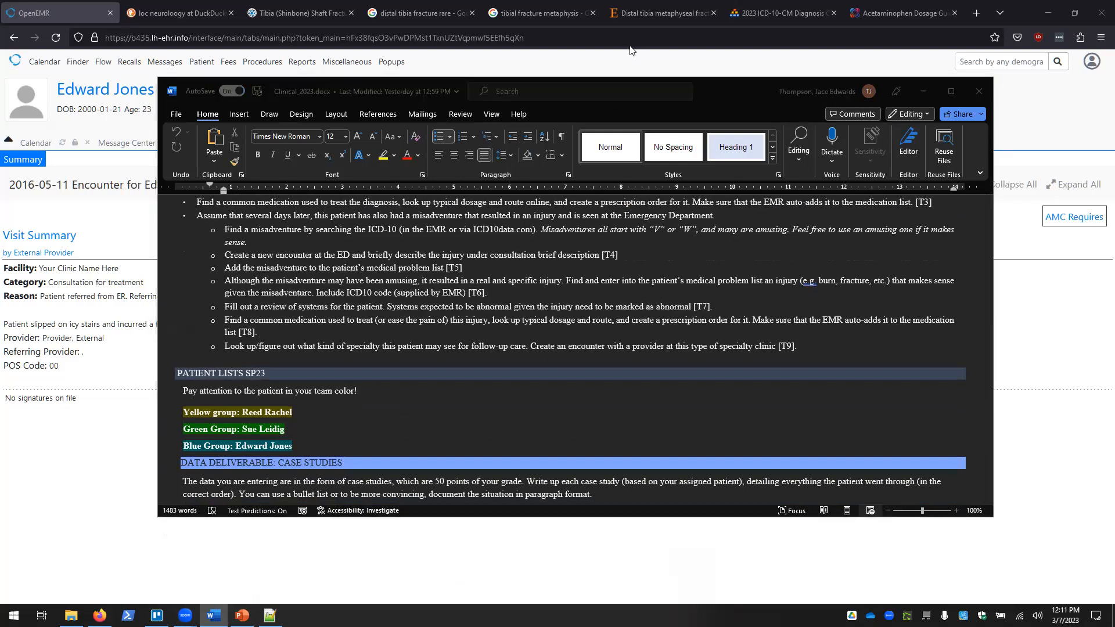